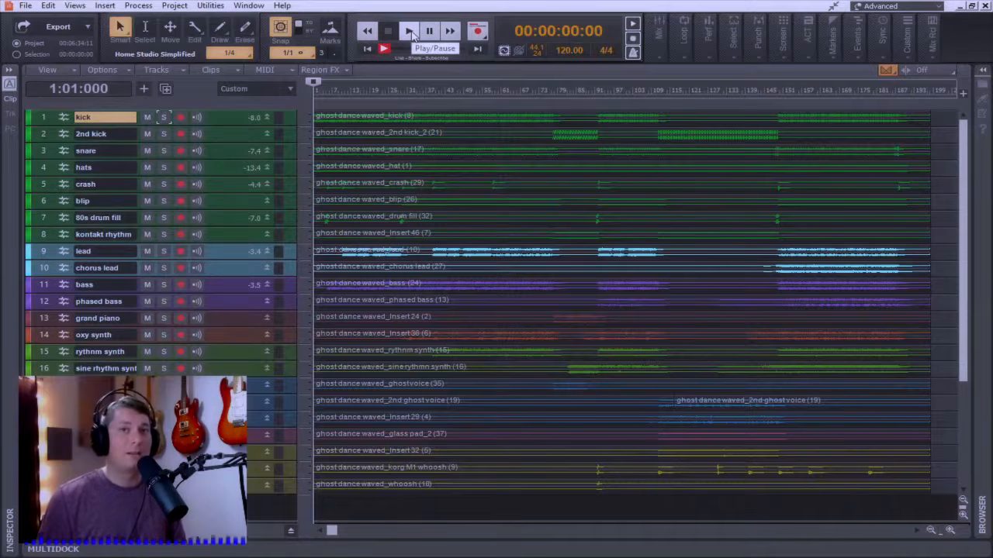
Step: Play the full mix from the start of the song and stop playback
click(409, 31)
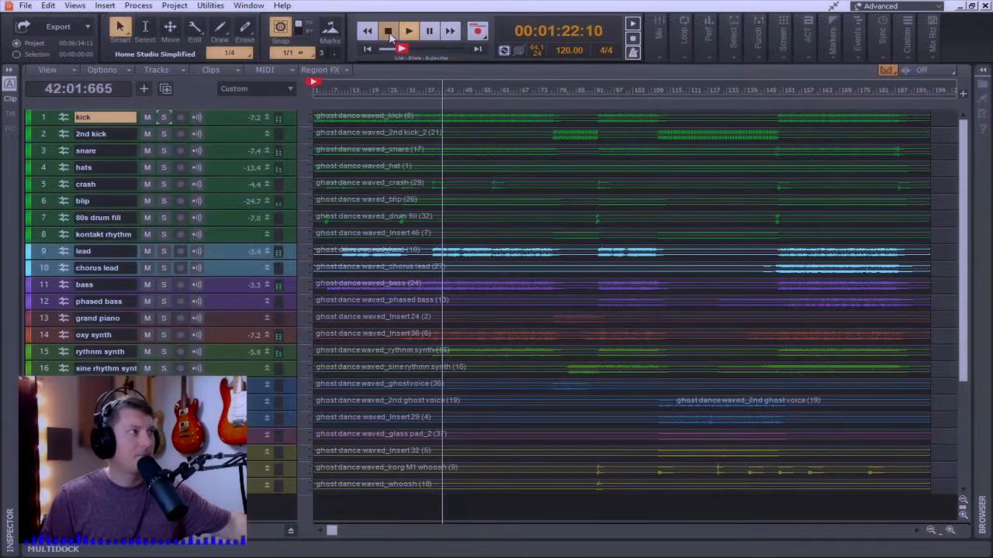
click(389, 32)
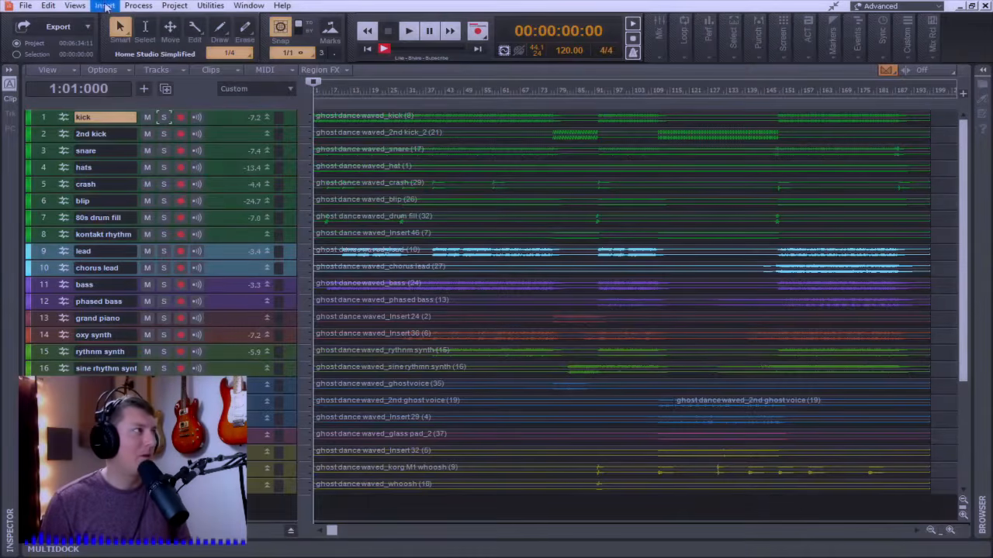
Step: Open the Console view, reset the Master bus volume to 0.0, and put the Console away again
click(75, 5)
click(109, 75)
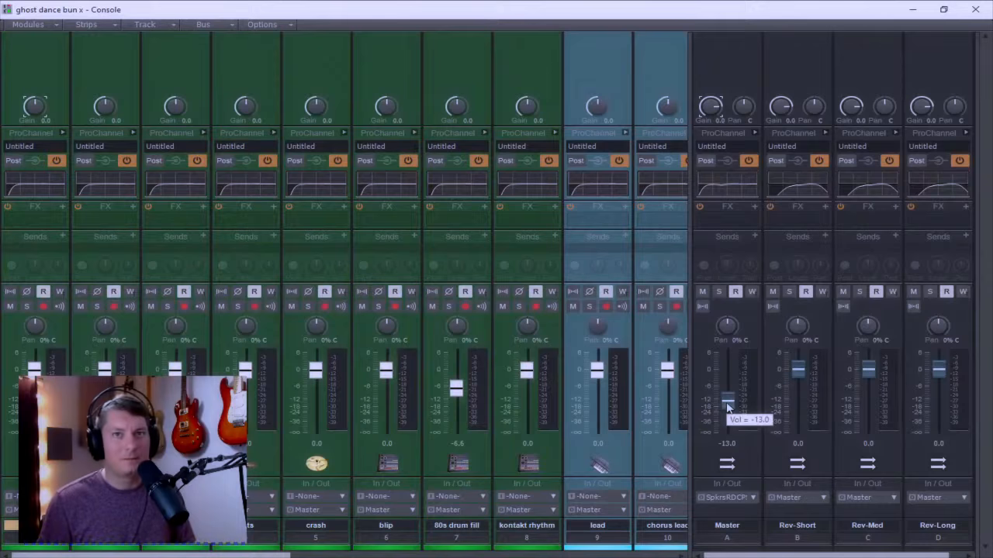
double_click(726, 402)
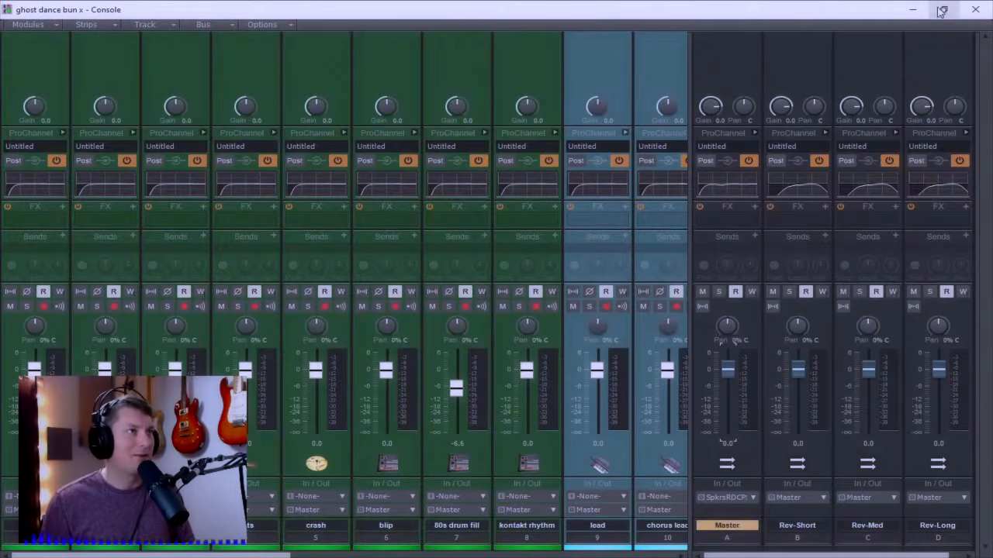
click(912, 9)
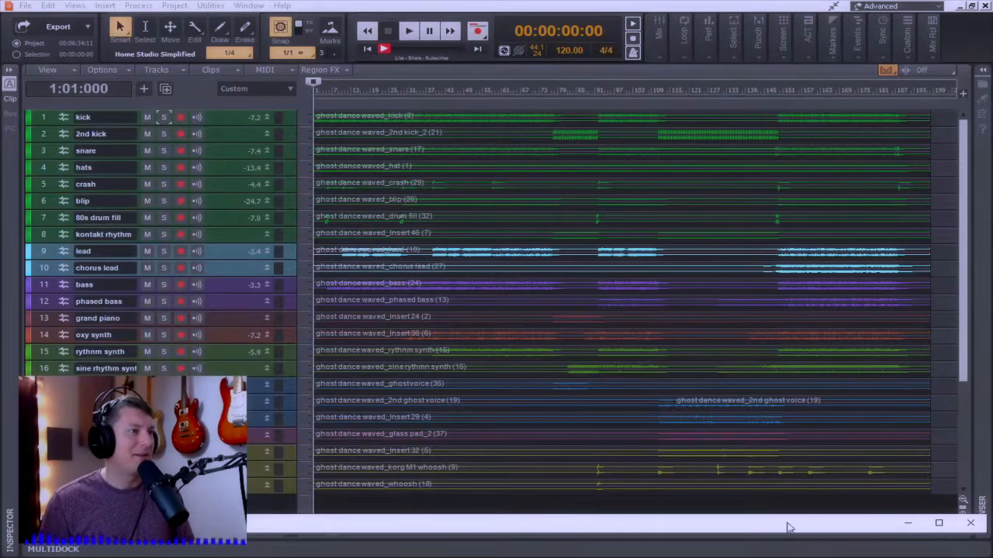
Step: Move the Console window out of the way of the track view and play the mix from the start
drag(787, 526, 722, 399)
click(857, 395)
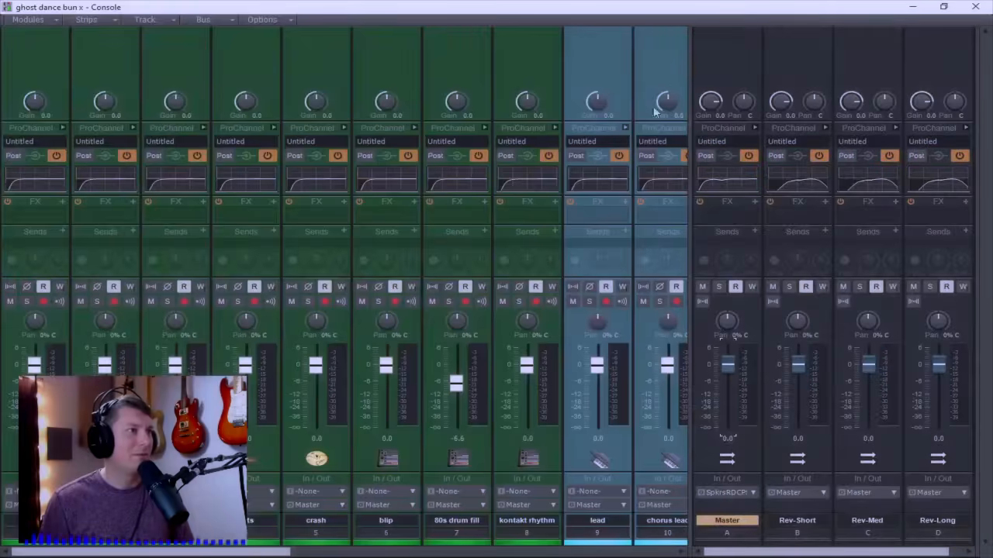
double_click(651, 11)
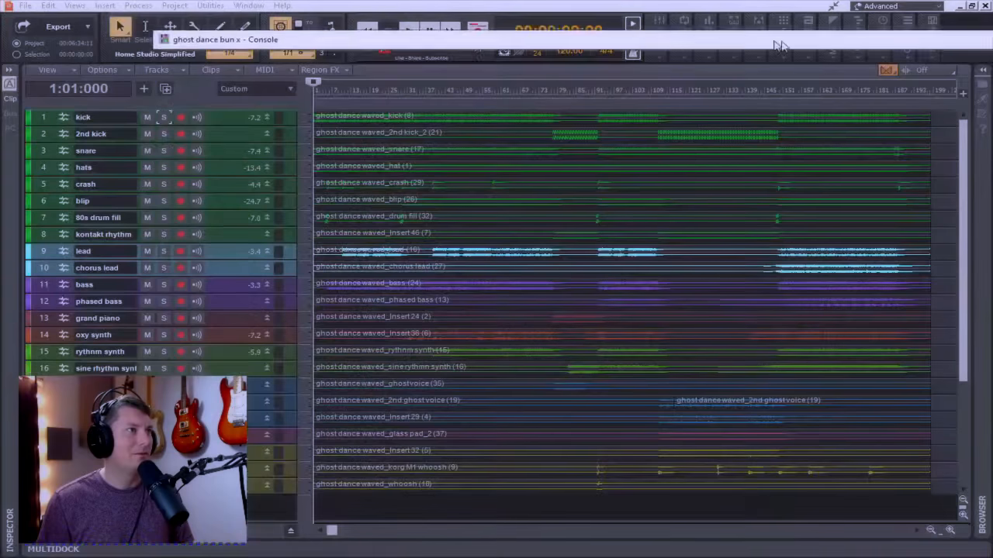
click(411, 30)
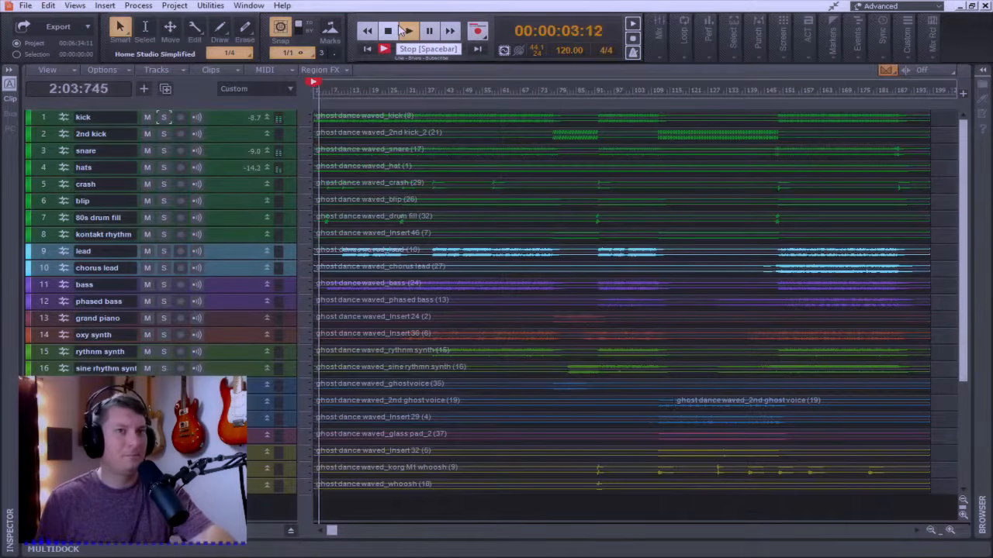
Step: In the Console, look through all track strips and inspect the kick track's ProChannel by expanding and collapsing it
key(alt+2)
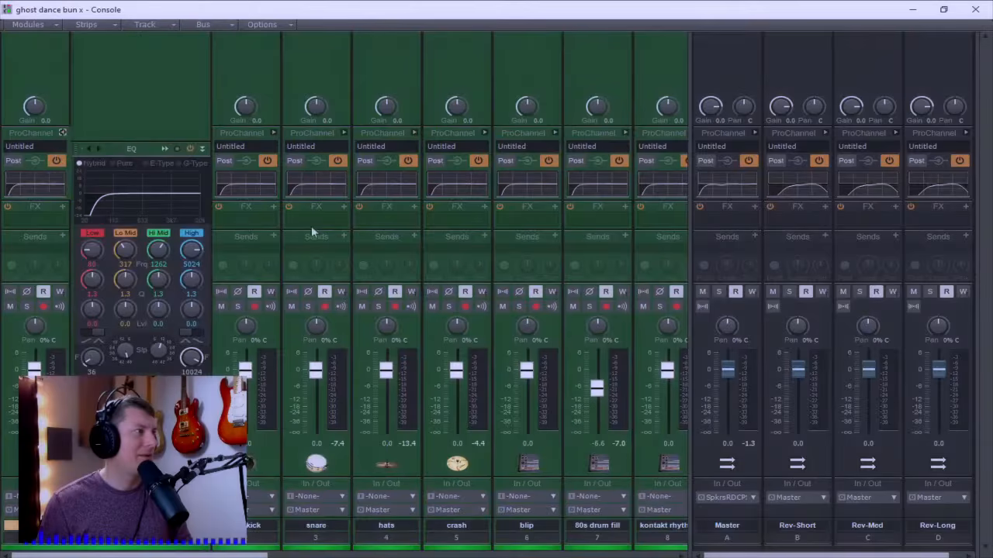
click(63, 132)
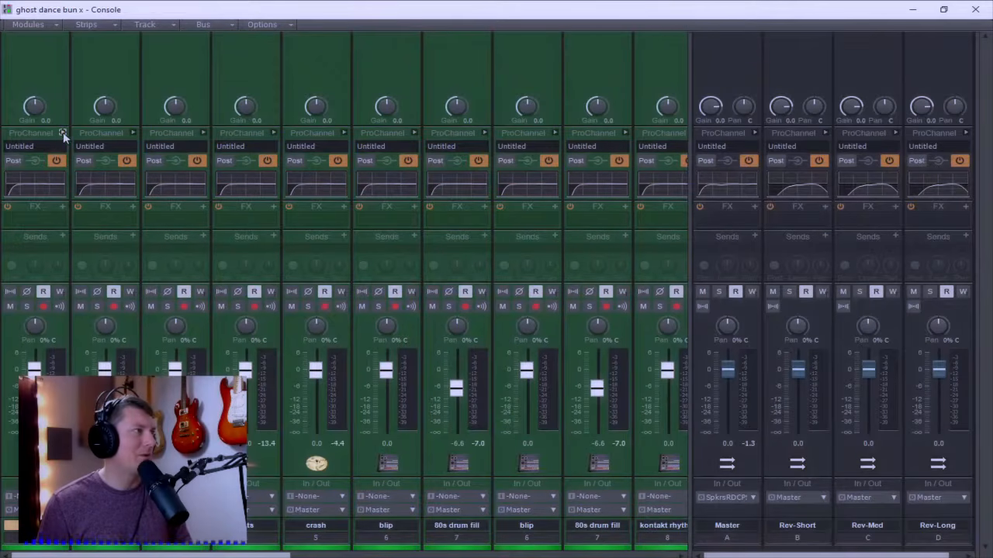
drag(225, 555, 611, 555)
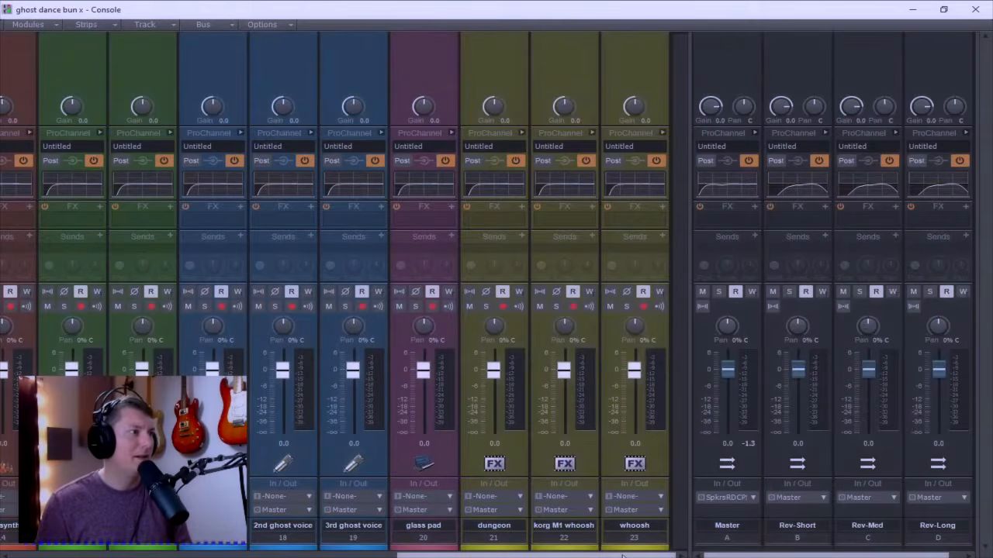
drag(480, 555, 93, 555)
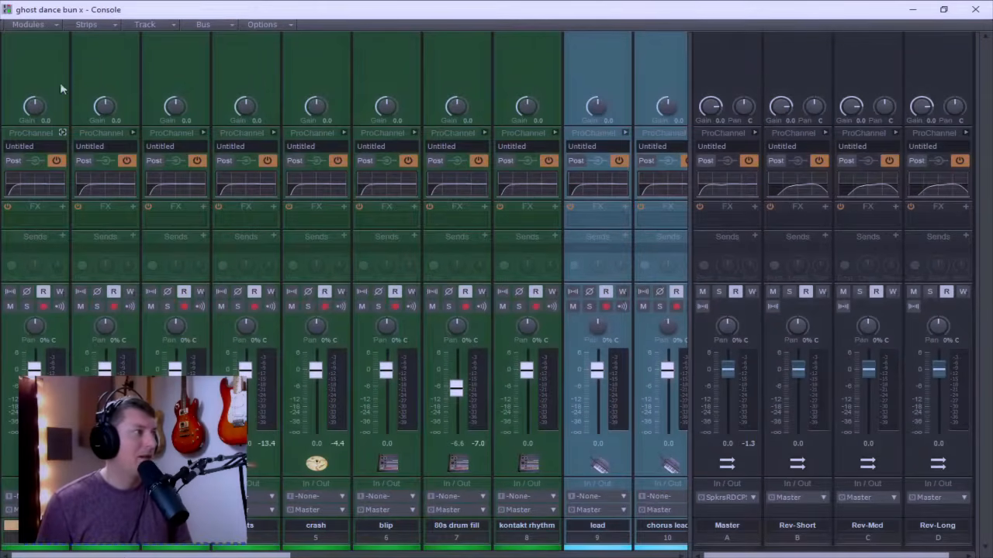
click(62, 131)
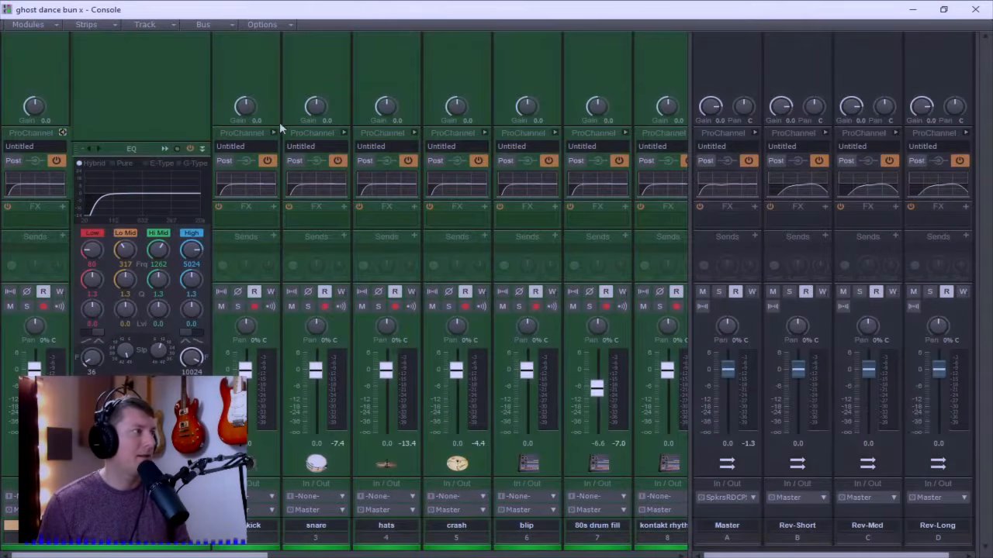
click(64, 133)
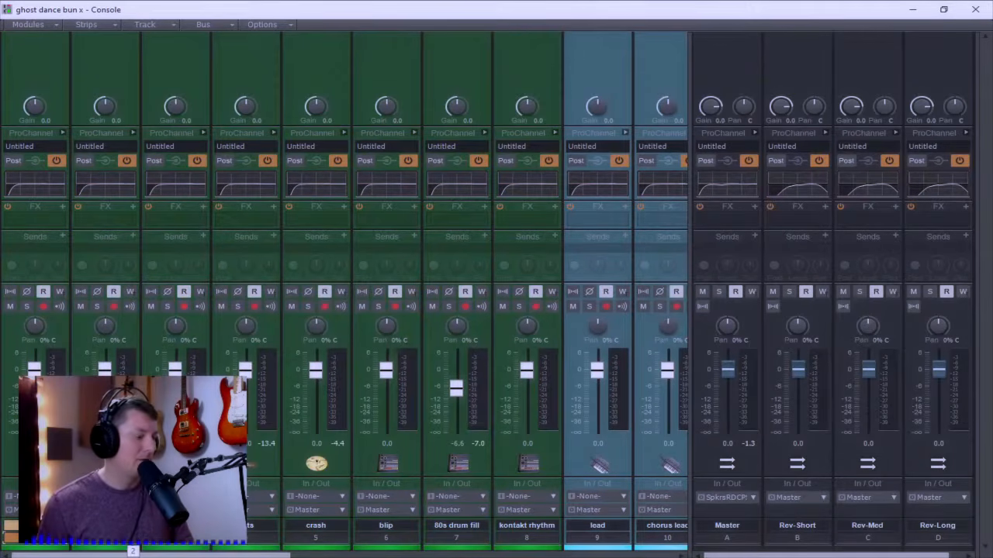
Step: Select all tracks, expand their ProChannels together to examine the EQ and console emulation modules, and collapse them all again
key(ctrl+a)
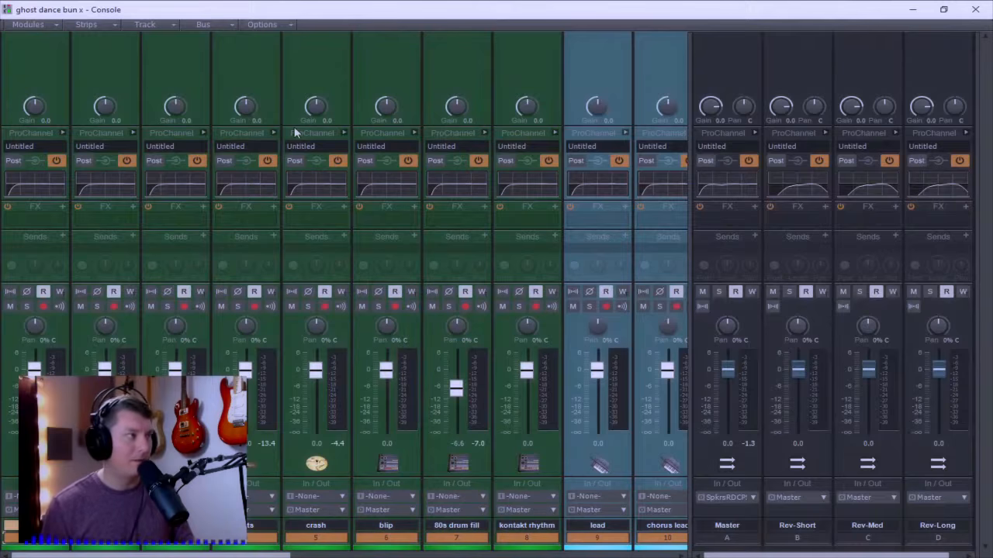
ctrl+click(62, 133)
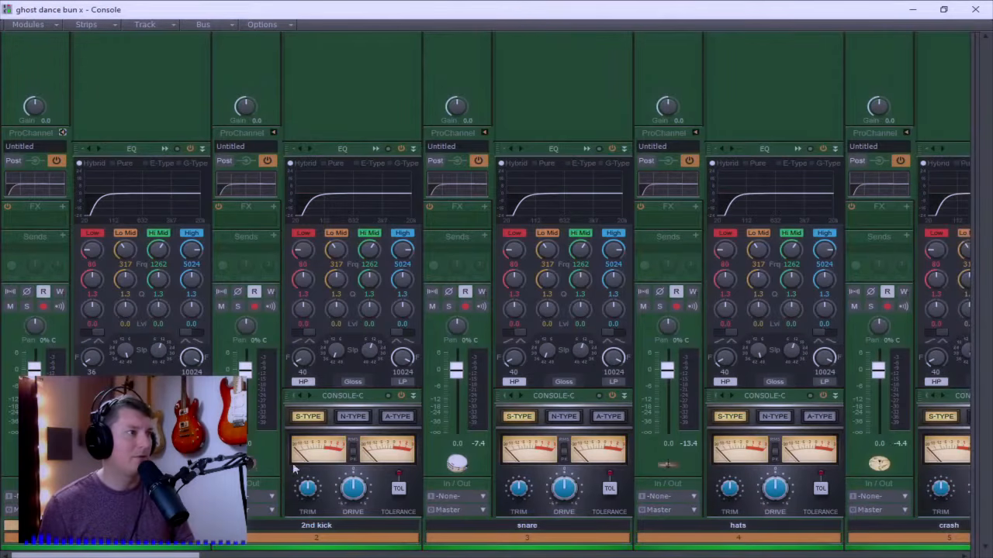
drag(105, 555, 172, 556)
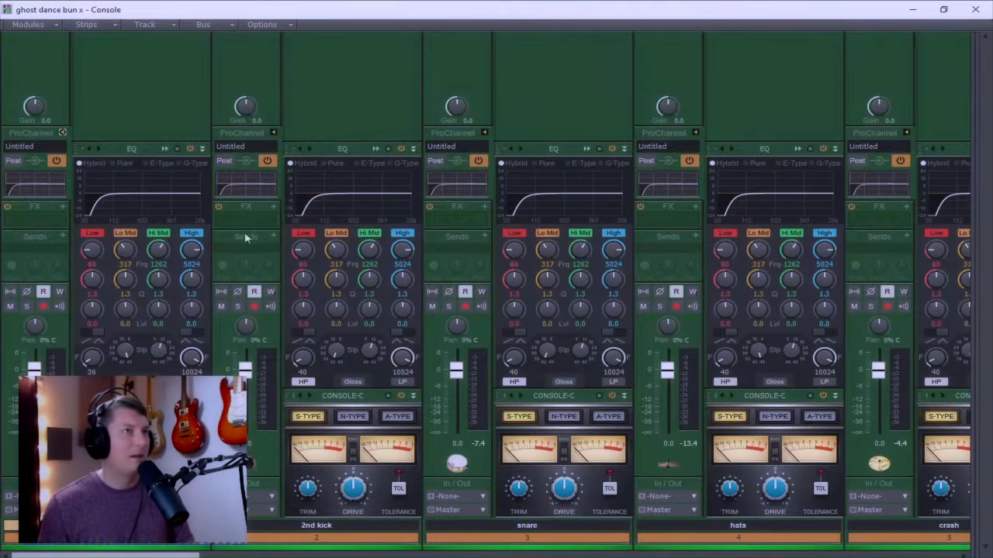
ctrl+click(63, 133)
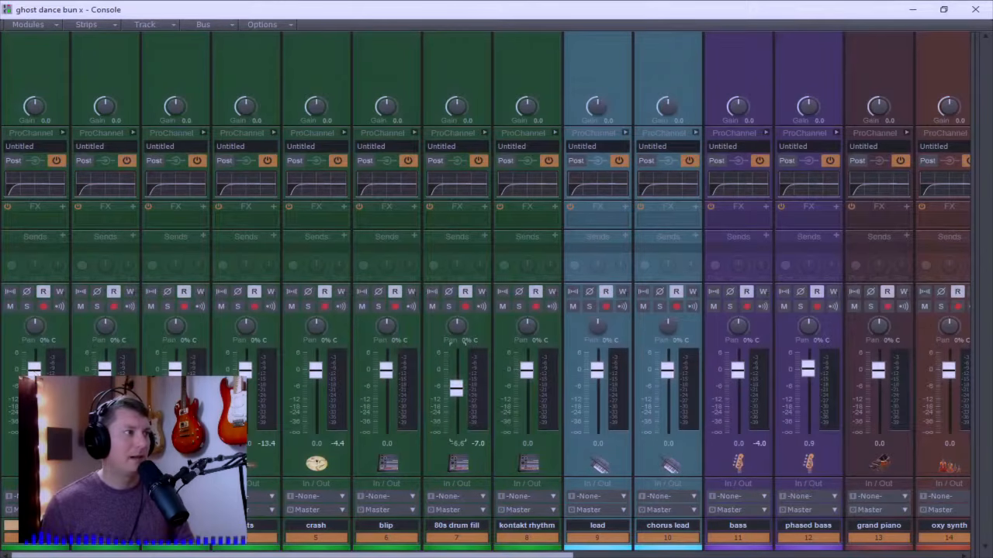
Step: Lower the volume faders of all selected tracks together to -INF
double_click(458, 397)
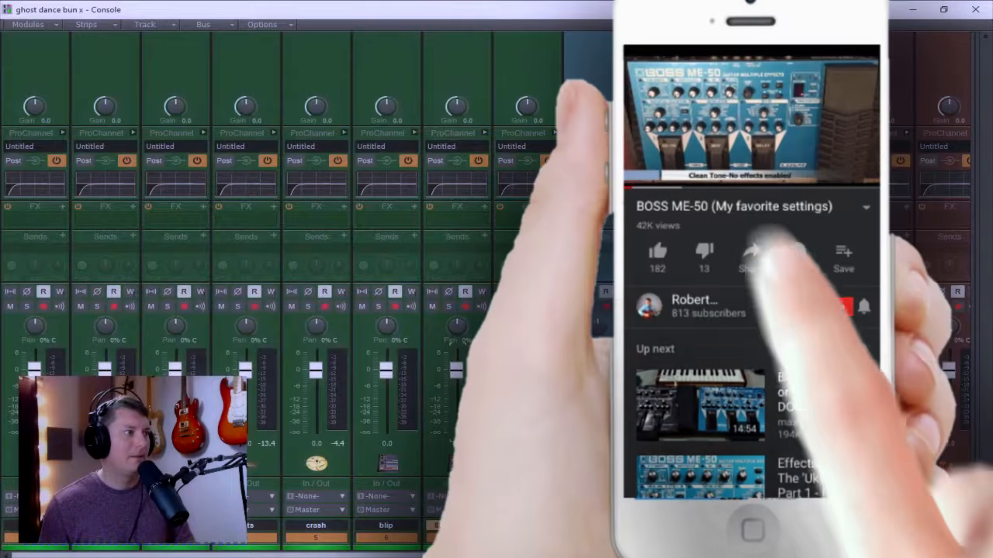
scroll(310, 295, right, 5)
scroll(267, 550, right, 6)
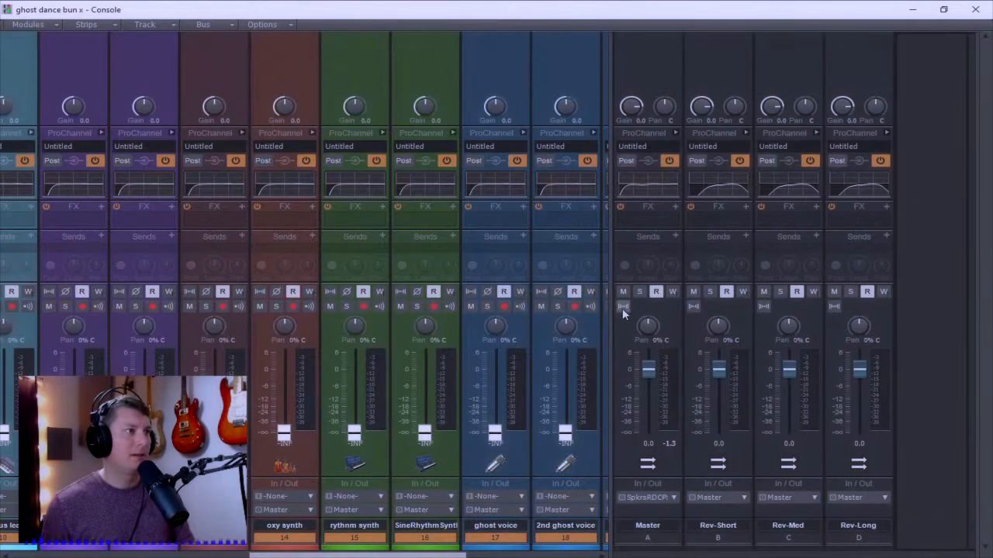
Step: Switch the Master bus interleave to mono and widen the Console's track strip area towards the buses
click(624, 309)
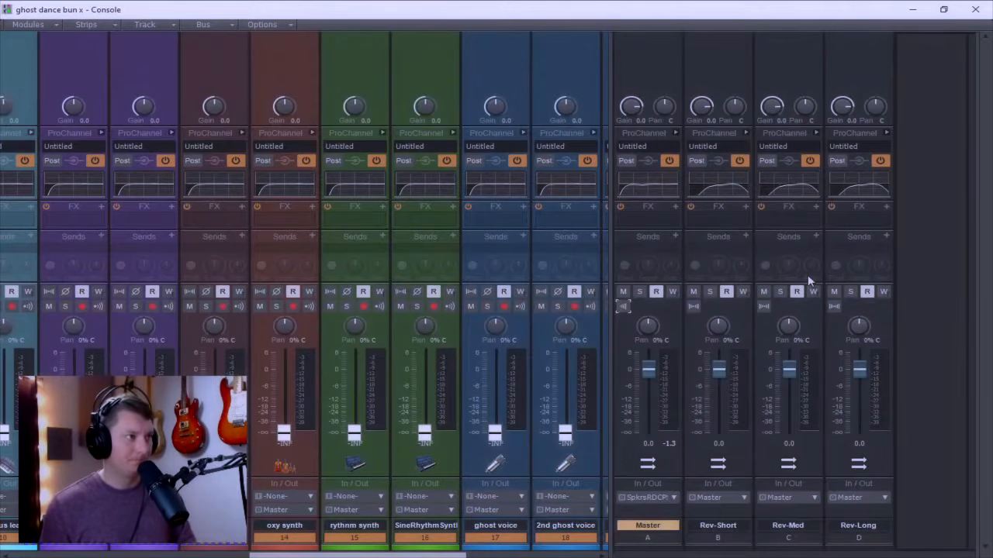
mouse_move(644, 395)
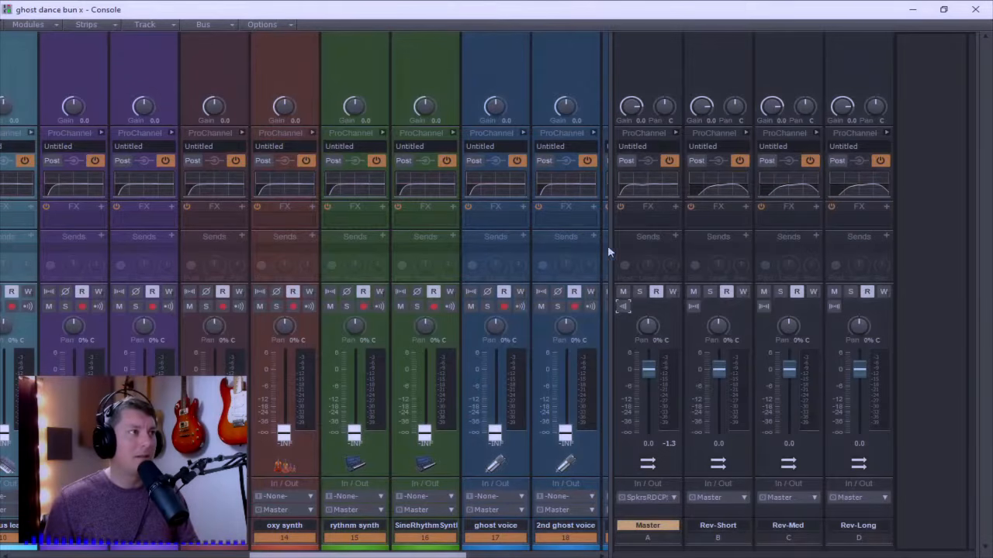
drag(610, 245, 898, 291)
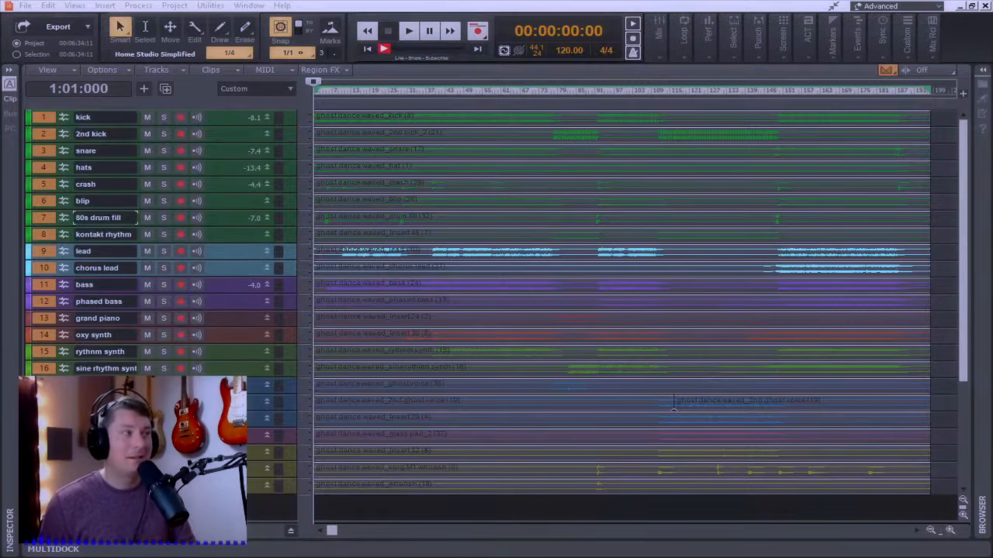
Step: Clear the track selection, enlarge the kick track, and examine its two stereo waveform channels closely around measure 3
click(948, 129)
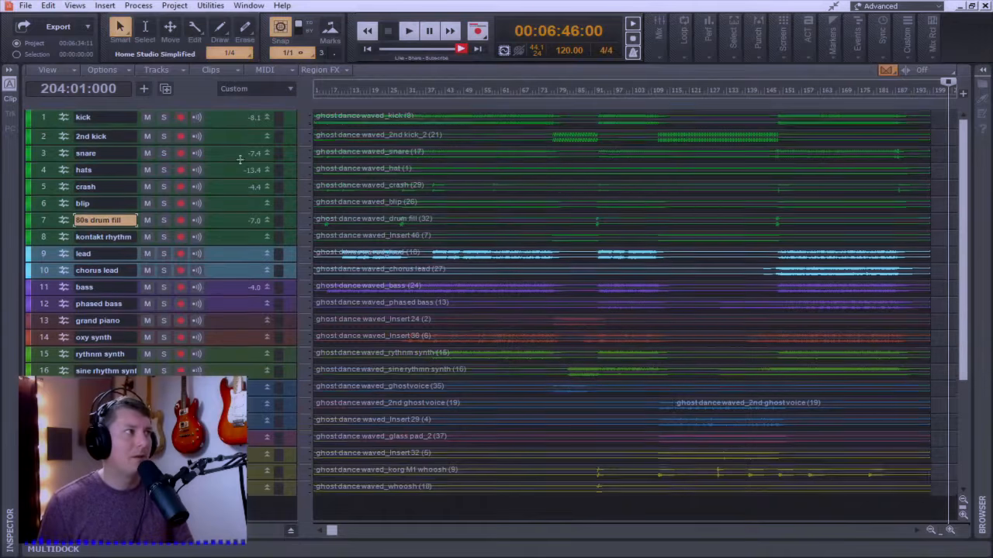
drag(232, 128, 262, 302)
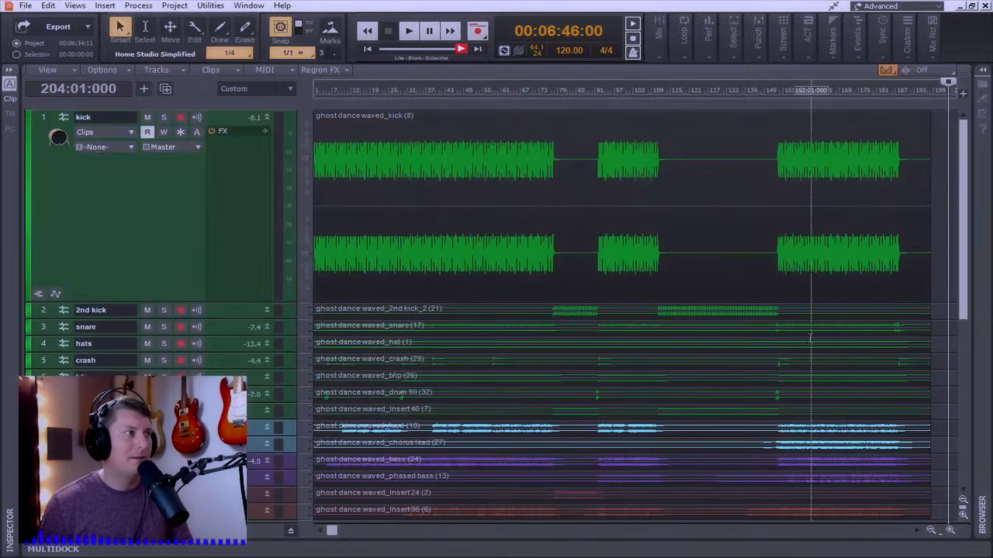
click(951, 531)
click(951, 532)
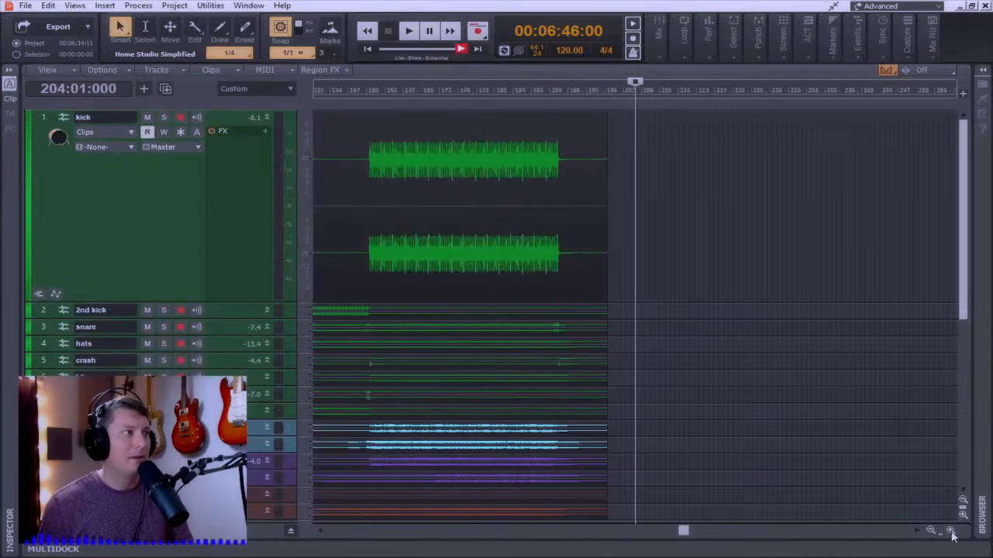
click(951, 532)
click(951, 532)
click(368, 49)
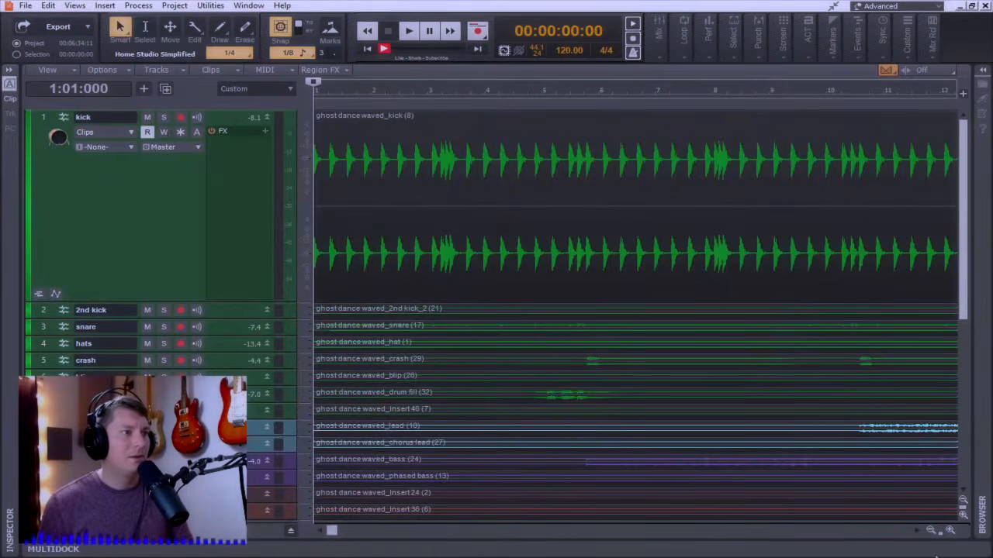
click(950, 531)
click(950, 531)
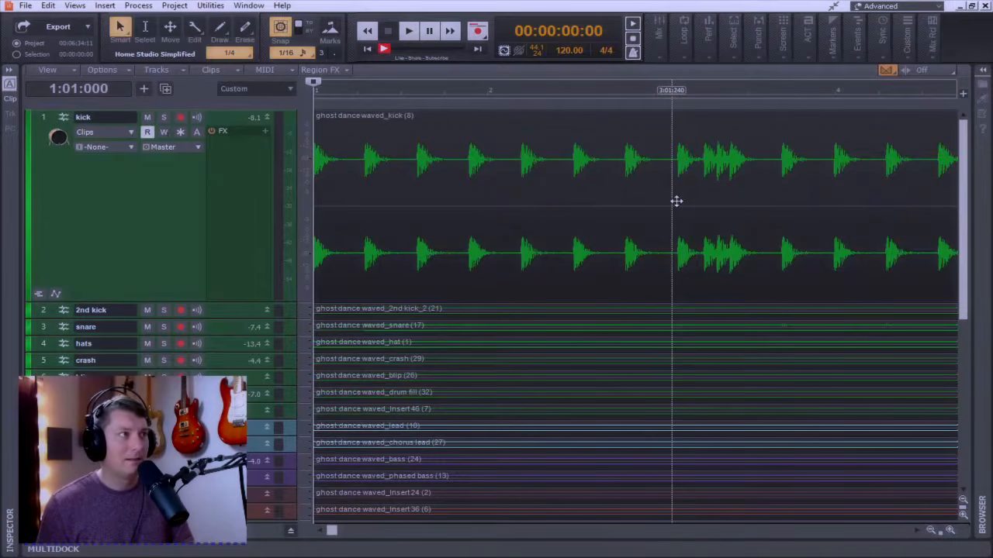
scroll(676, 201, up, 6)
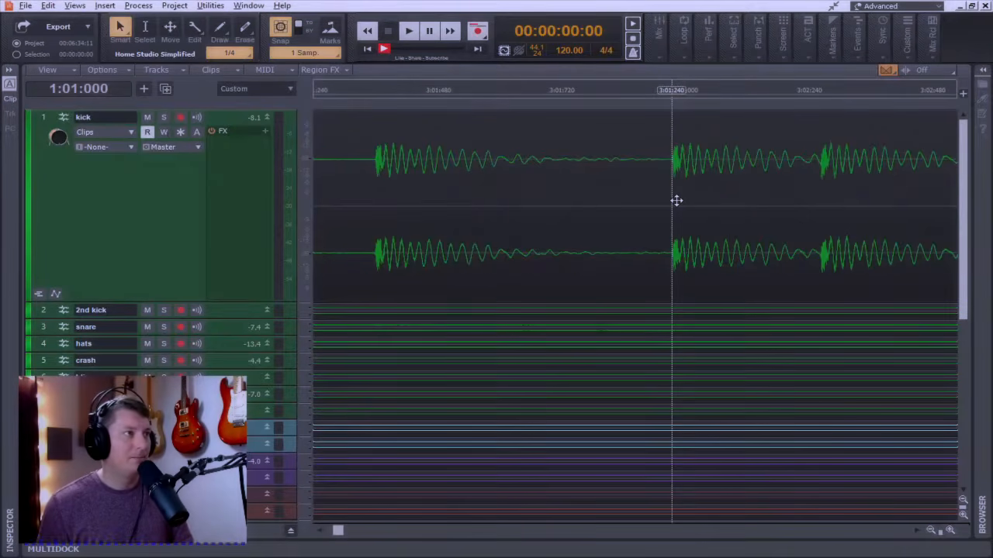
scroll(676, 201, up, 1)
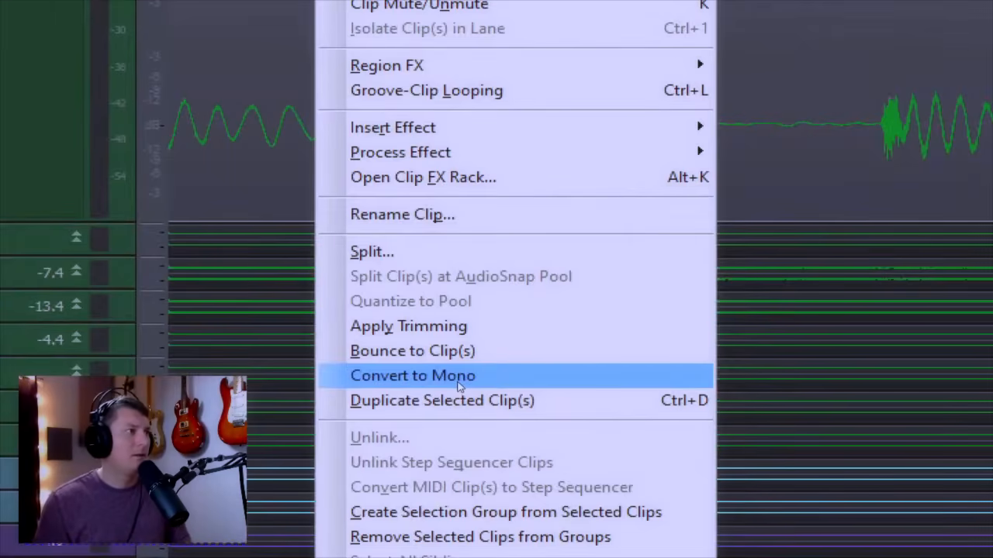
Step: Convert the kick clip to mono, and with all track controls shown, set the kick track's interleave to mono
click(481, 375)
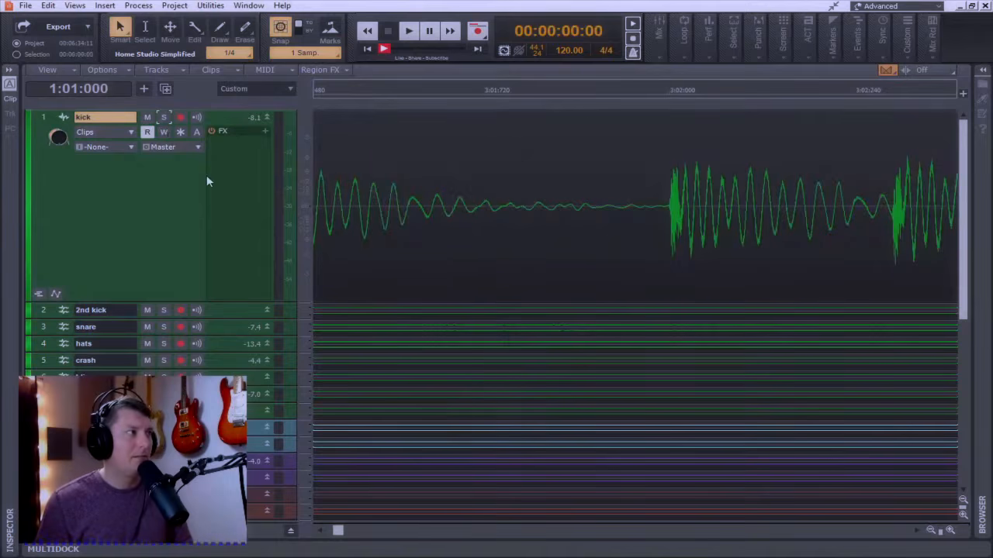
click(264, 92)
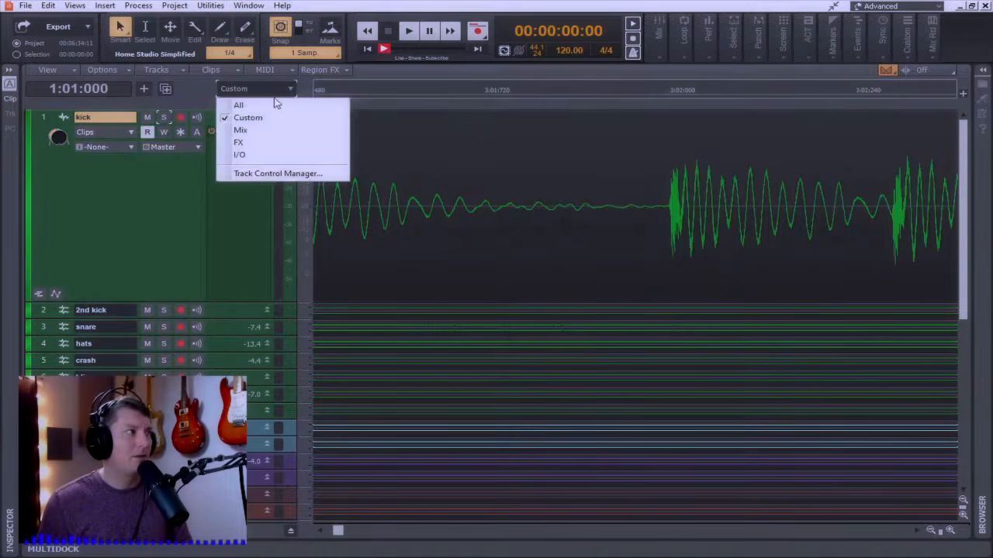
click(276, 102)
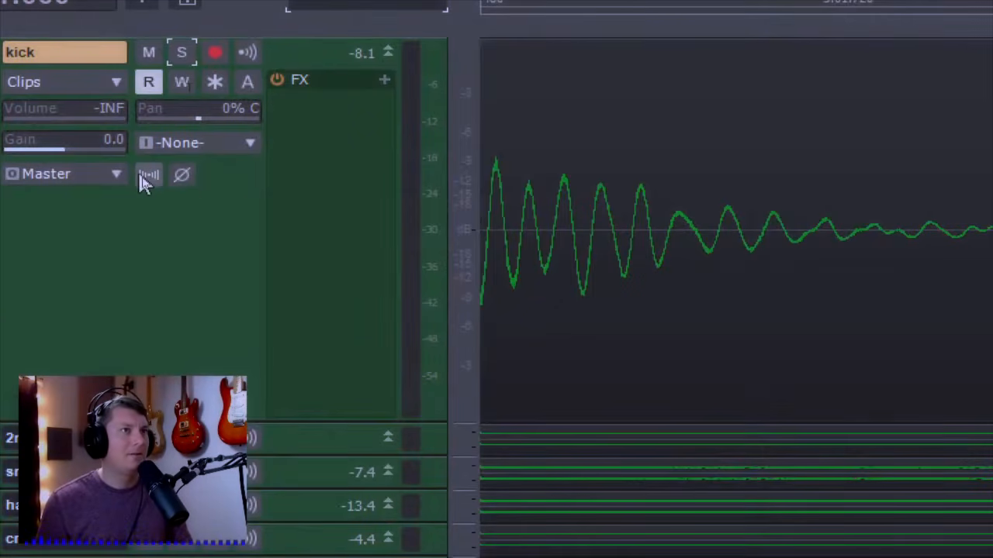
click(144, 177)
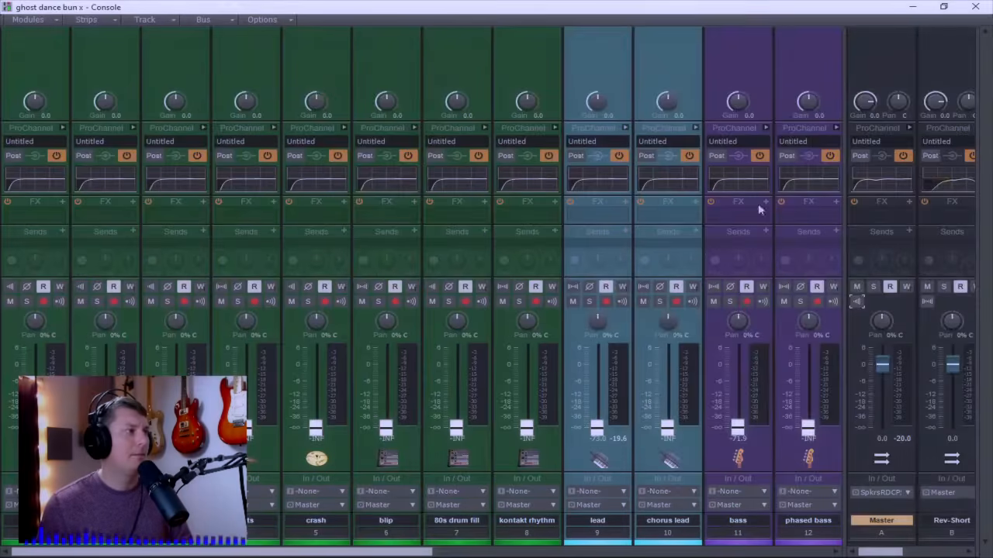
Step: Start playback of the project from the beginning in the main window, return to the full-screen Console, and select the lead track
drag(857, 6, 845, 192)
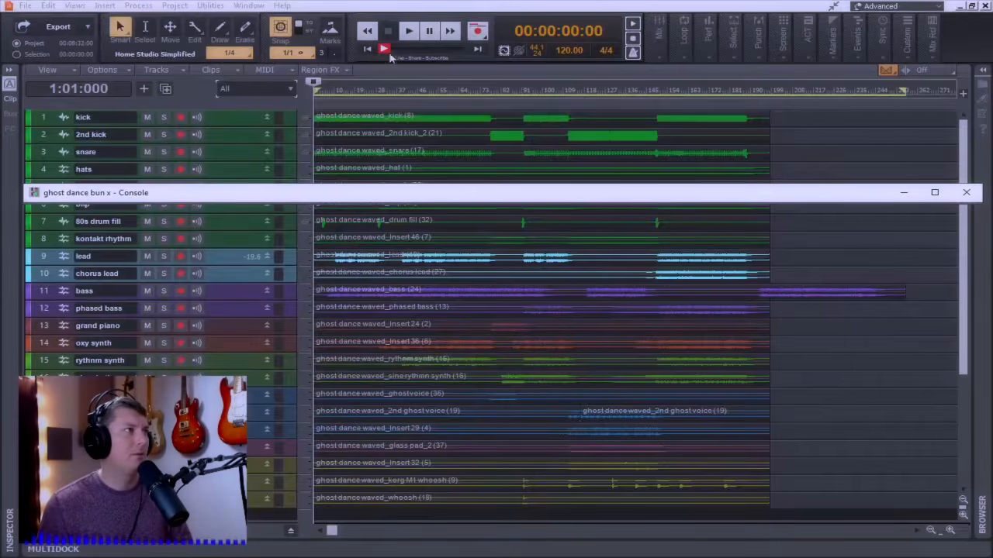
click(408, 34)
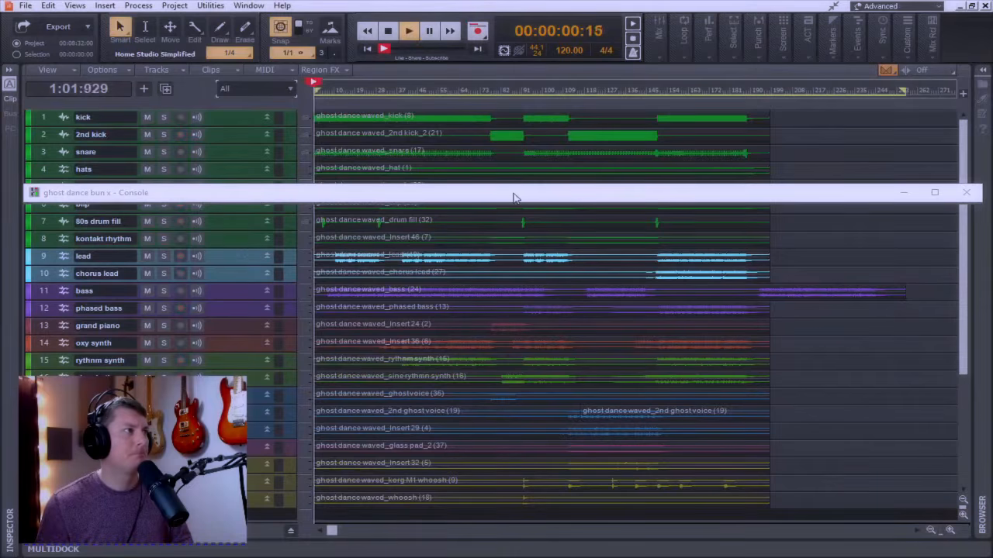
drag(512, 194, 486, 6)
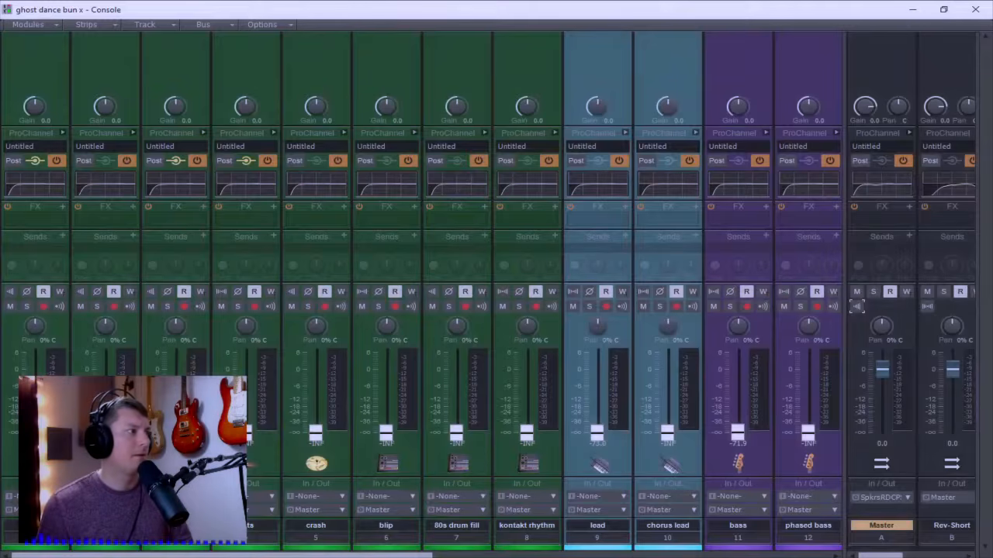
click(597, 525)
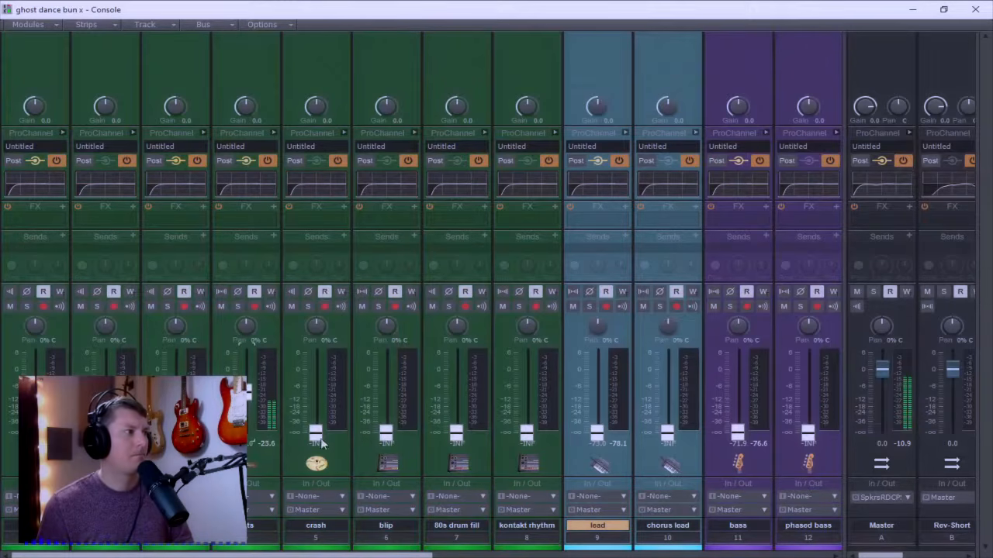
Step: Raise the volume faders of crash to about -6.5, blip to -12.3, 80s drum fill to -12.5, and kontakt rhythm to -13.7
drag(315, 432, 315, 387)
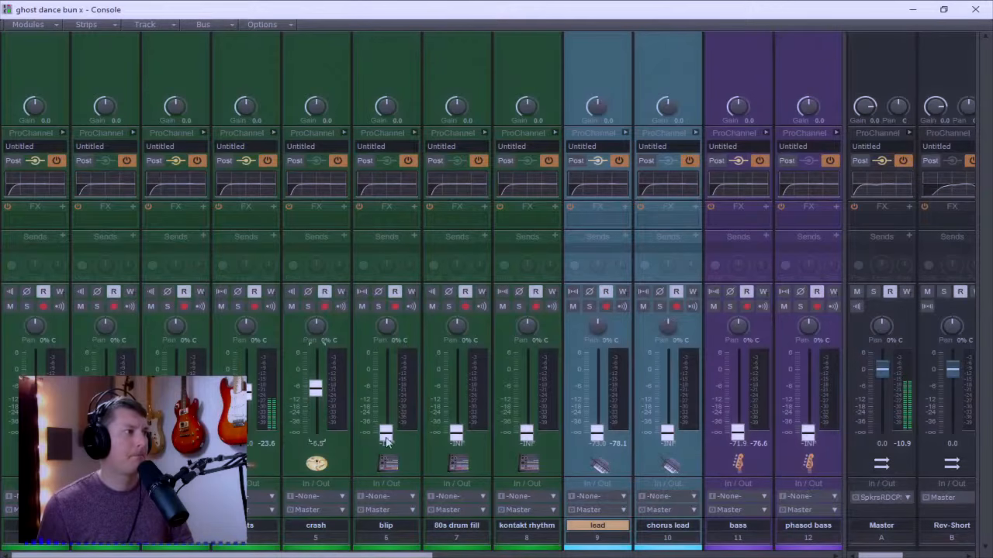
drag(385, 432, 385, 400)
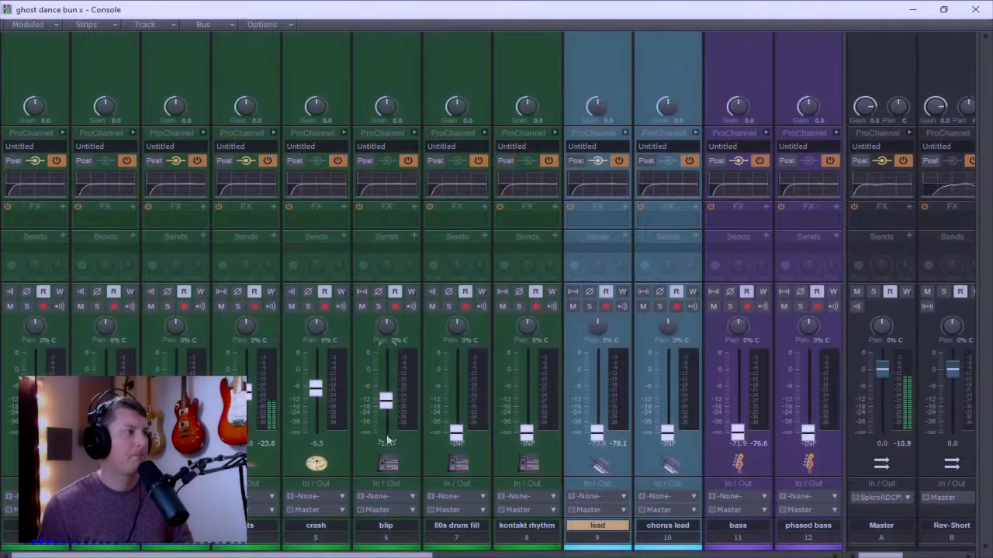
drag(456, 432, 456, 399)
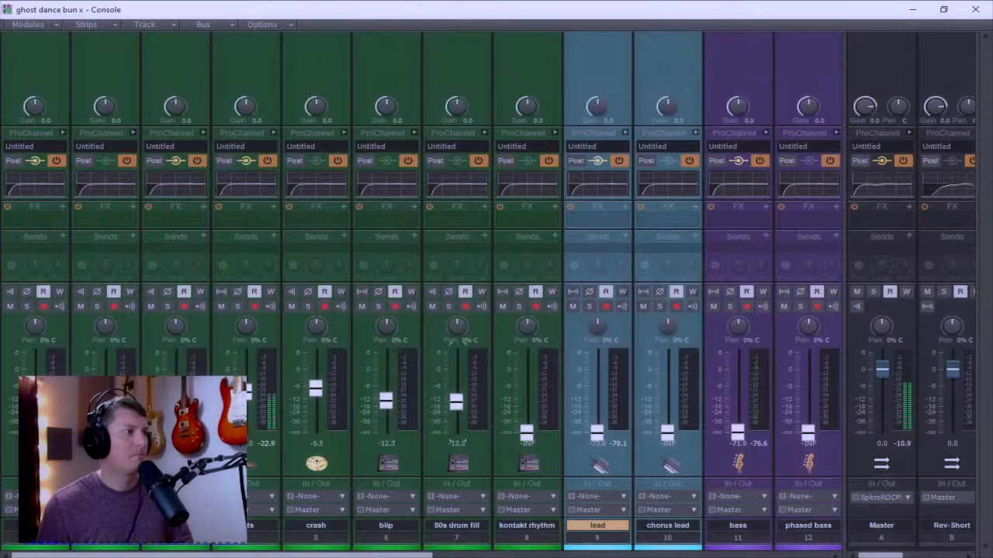
drag(525, 440, 525, 402)
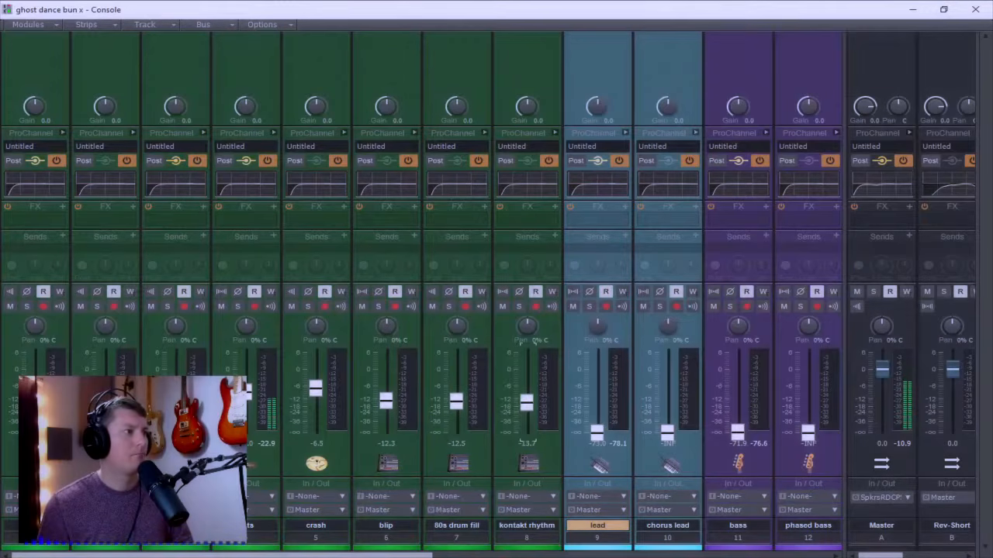
Step: Raise the volume faders of lead to about -8.8, chorus lead to -8.6, bass to -7.7, and phased bass to -10.9
drag(600, 443, 597, 394)
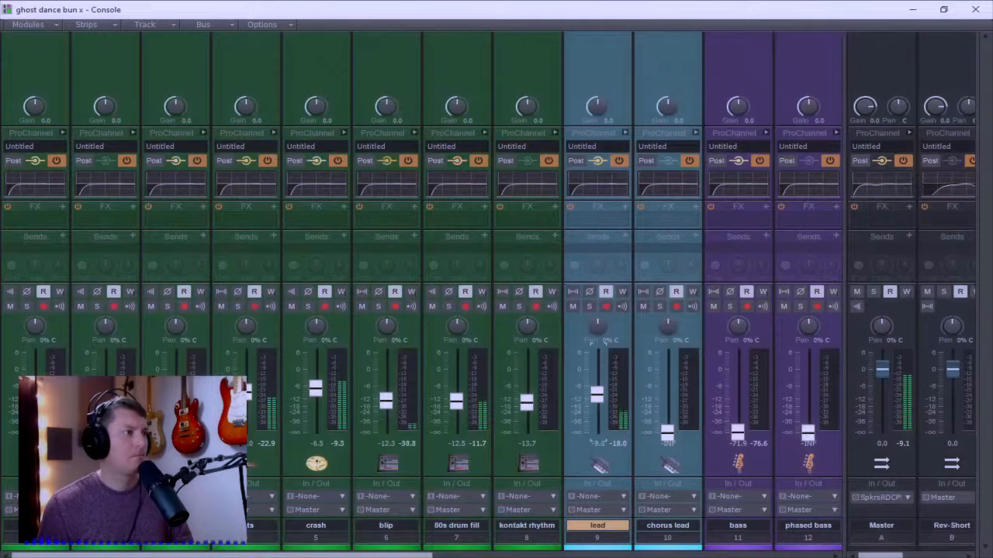
drag(667, 432, 667, 394)
drag(737, 431, 736, 401)
drag(807, 432, 807, 394)
drag(737, 380, 737, 385)
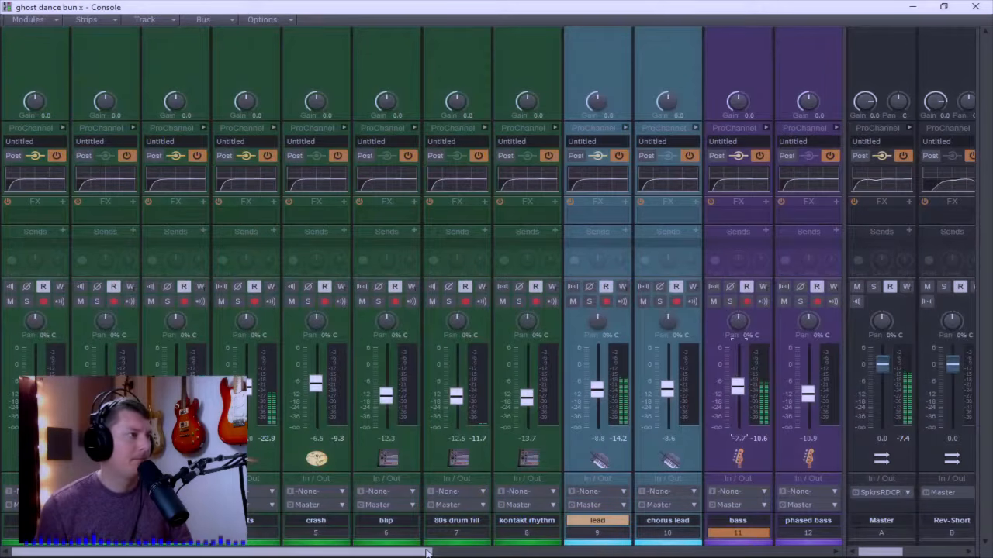
Step: Raise the faders of grand piano to about -11.3, oxy synth to -11.5, rythnm synth to -10.3, SineRhythmSynth to -10.2, and ghost voice to -10.3
drag(436, 552, 630, 553)
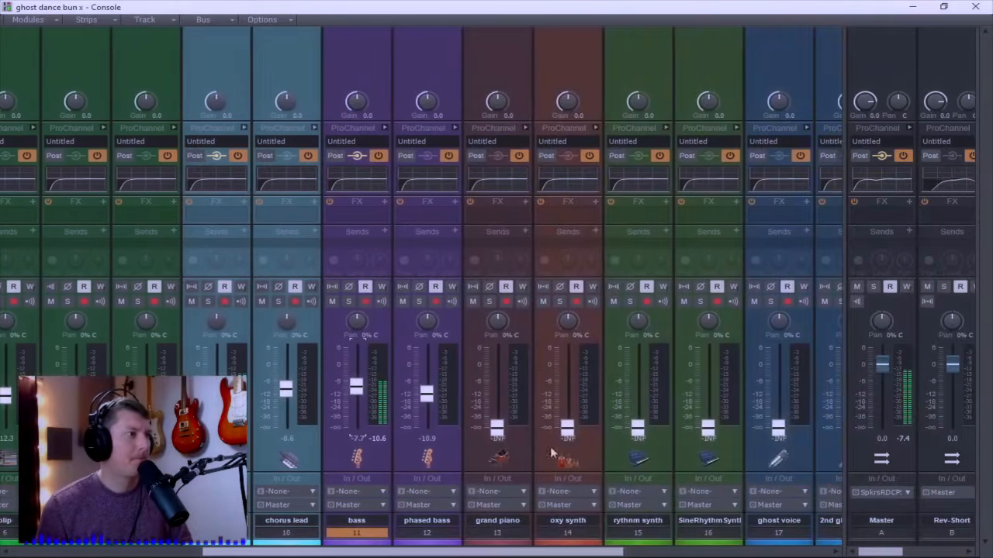
drag(503, 429, 500, 396)
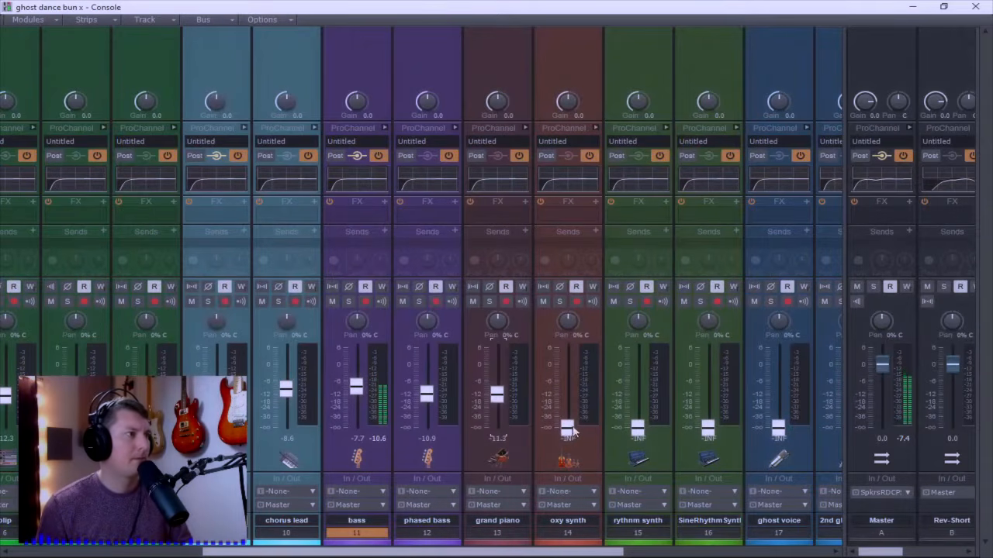
drag(567, 429, 568, 395)
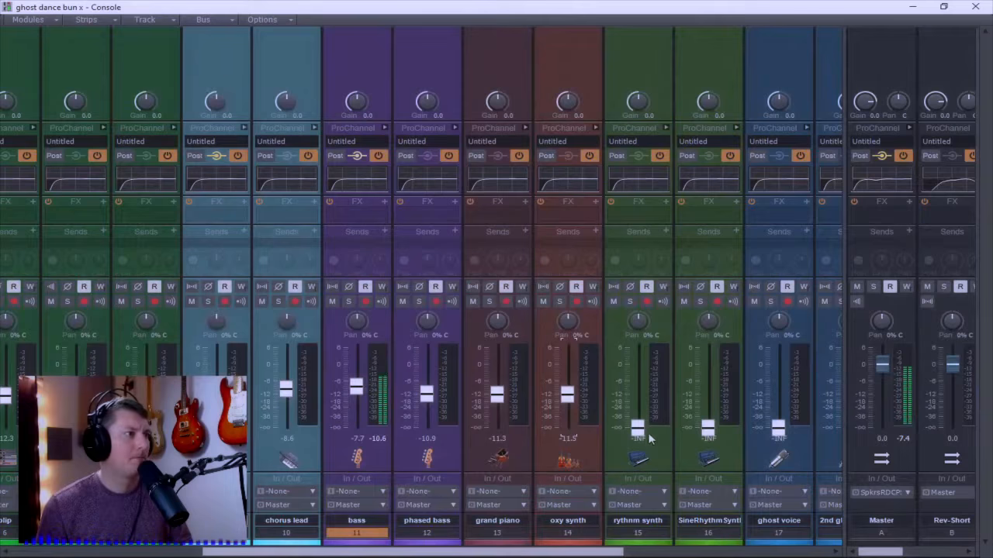
drag(637, 429, 637, 394)
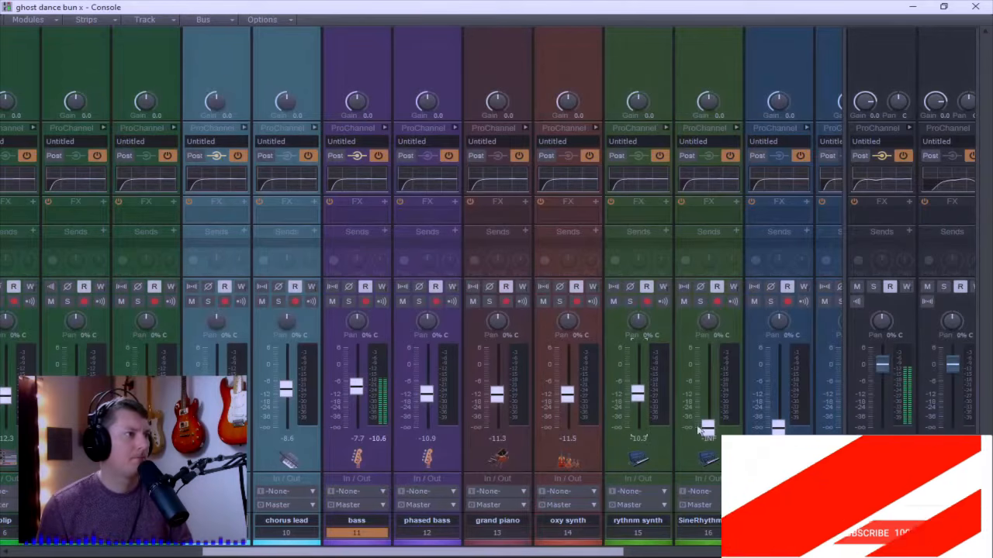
drag(707, 429, 708, 393)
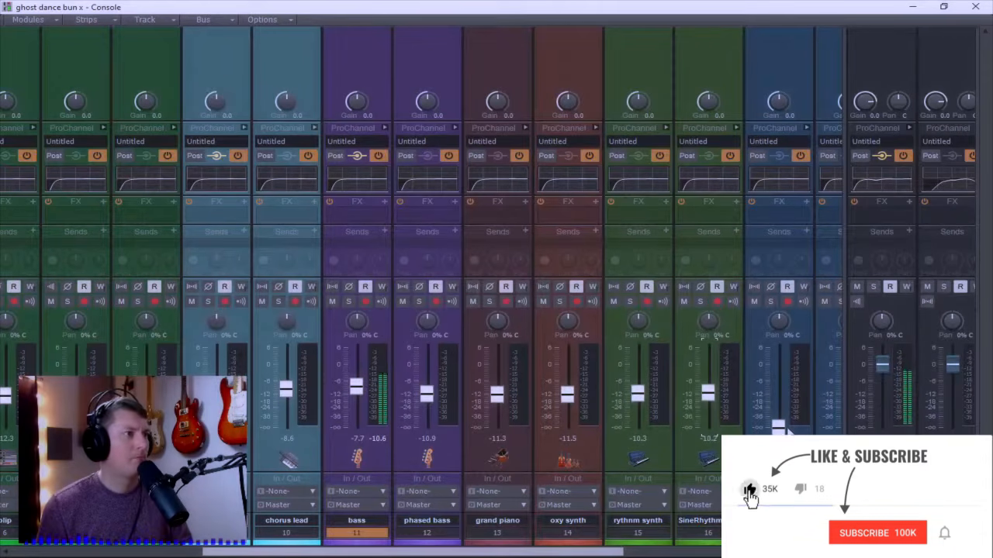
drag(779, 427, 778, 394)
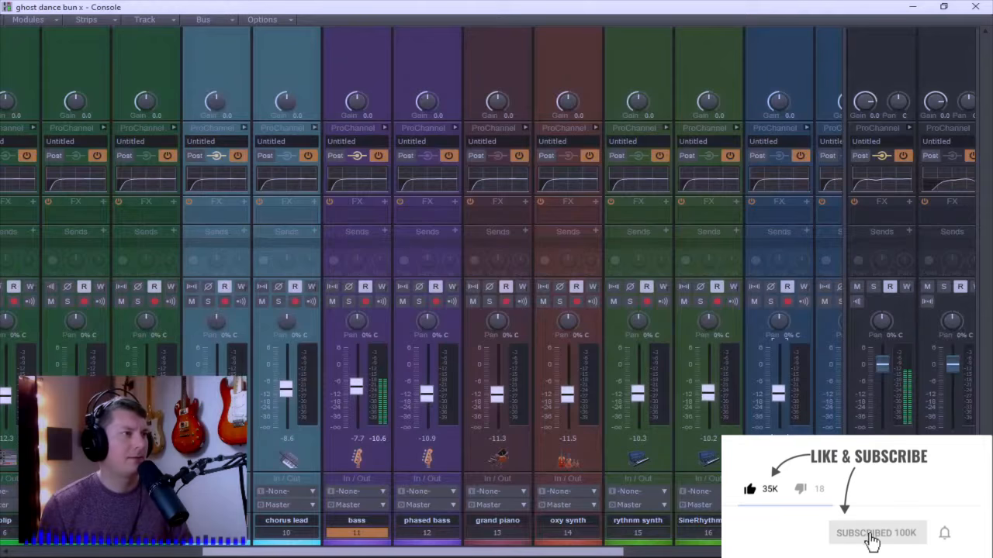
Step: Raise the volume faders of 2nd ghost voice to about -9.9, 3rd ghost voice to -11.7, and glass pad to -11.1
scroll(632, 456, right, 4)
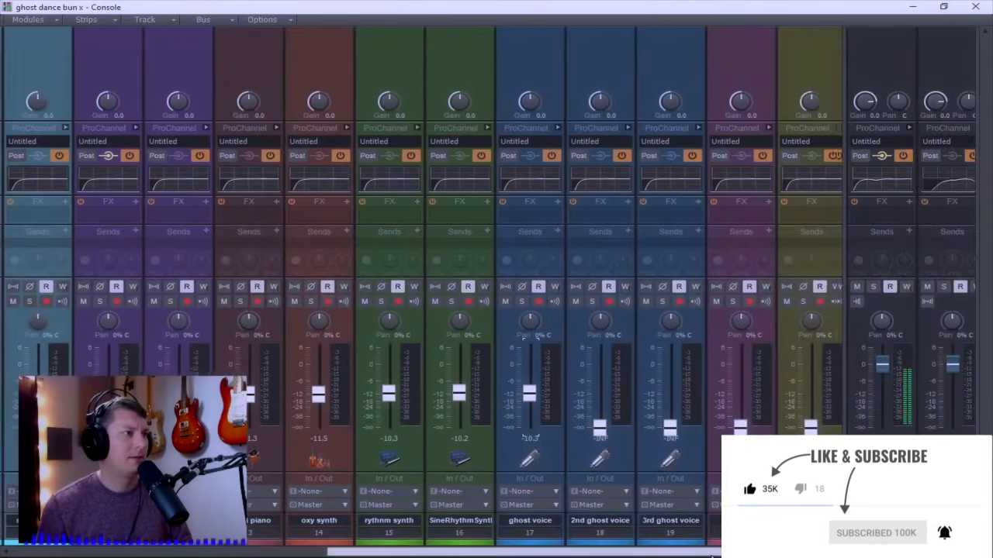
drag(597, 427, 596, 393)
drag(664, 437, 665, 404)
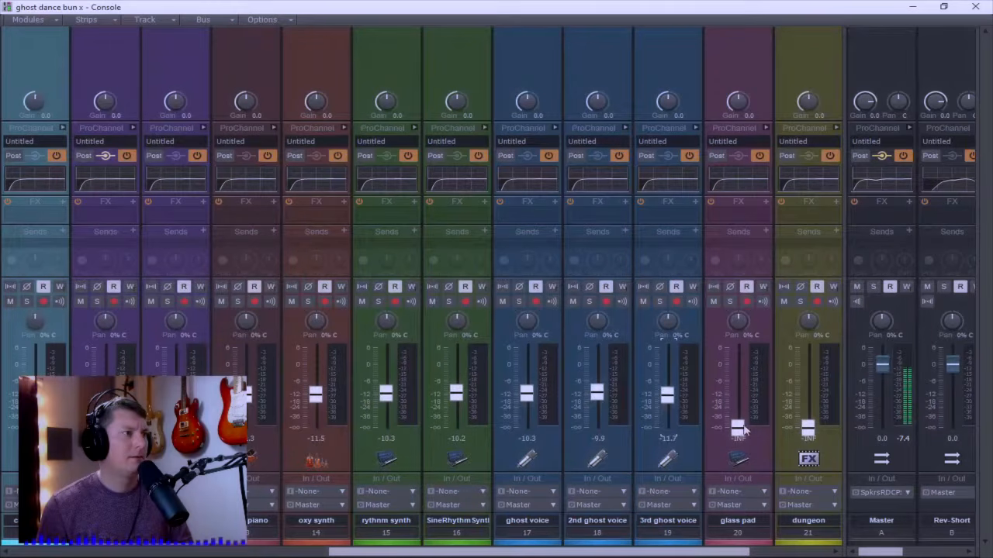
drag(738, 429, 738, 395)
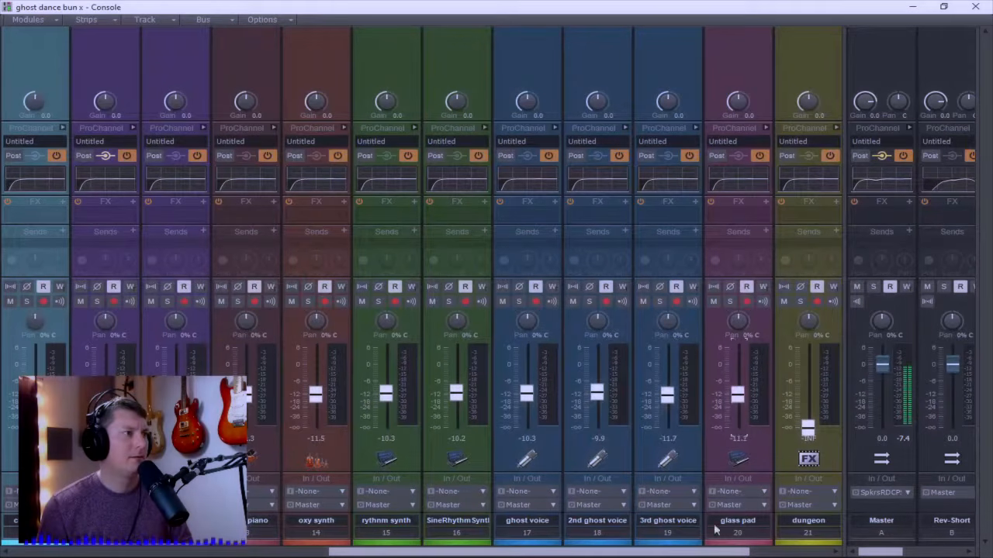
Step: Raise the volume faders of the effect tracks: dungeon to about -12.1, korg M1 whoosh to -16.0, and whoosh to -14.5
drag(705, 556, 785, 555)
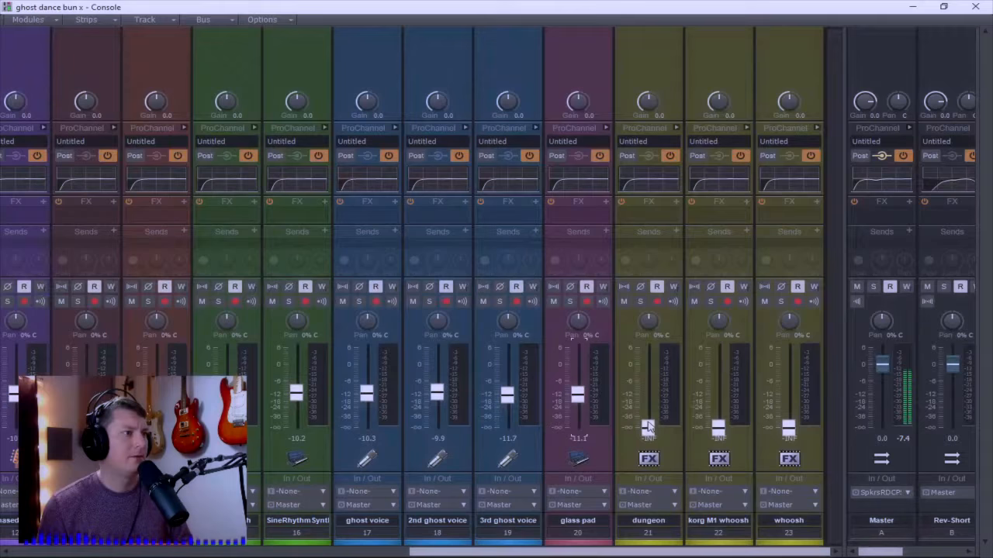
drag(649, 427, 648, 395)
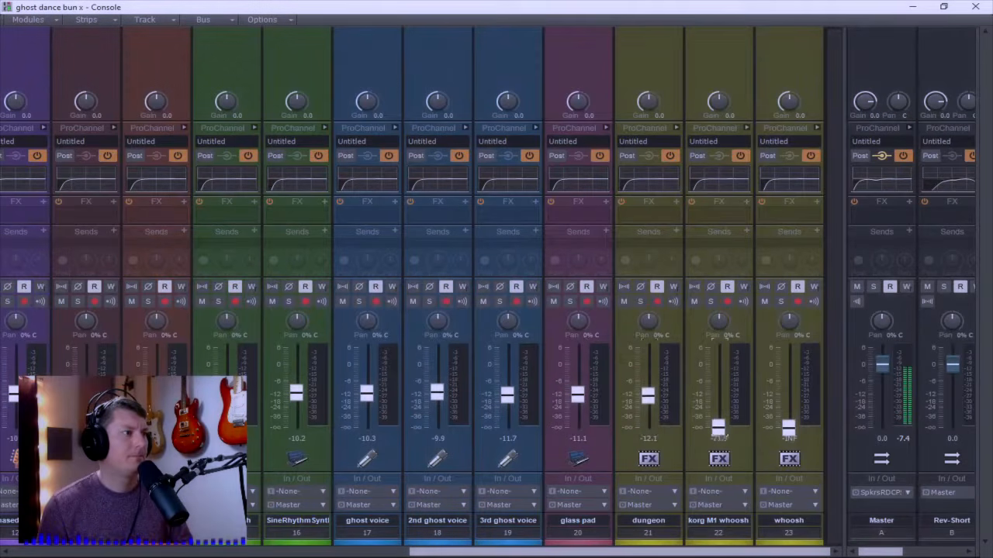
drag(719, 427, 719, 400)
drag(788, 427, 788, 399)
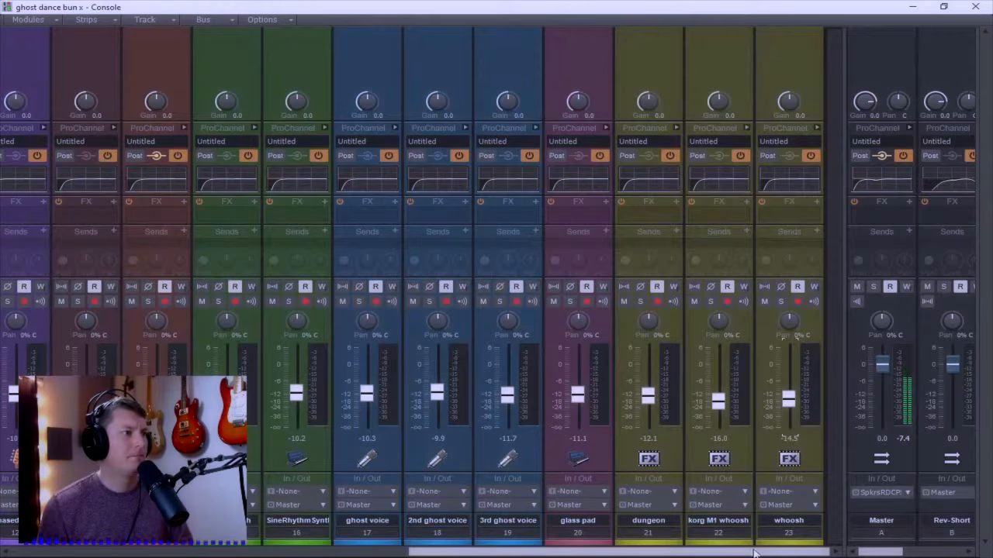
Step: Solo the rythnm synth briefly to hear it alone, unsolo it, and raise its volume fader to about -9.8
drag(729, 552, 551, 552)
scroll(422, 287, left, 5)
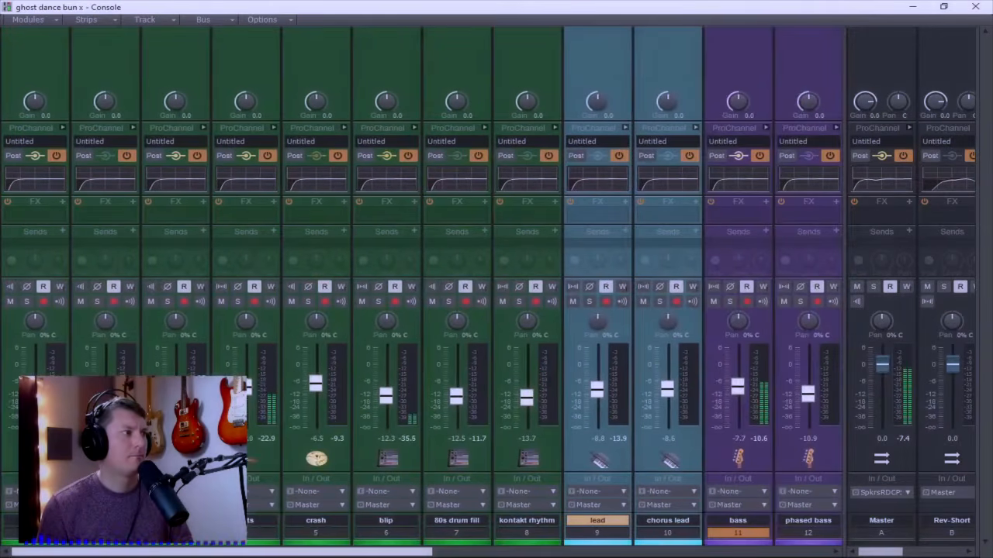
scroll(422, 287, right, 5)
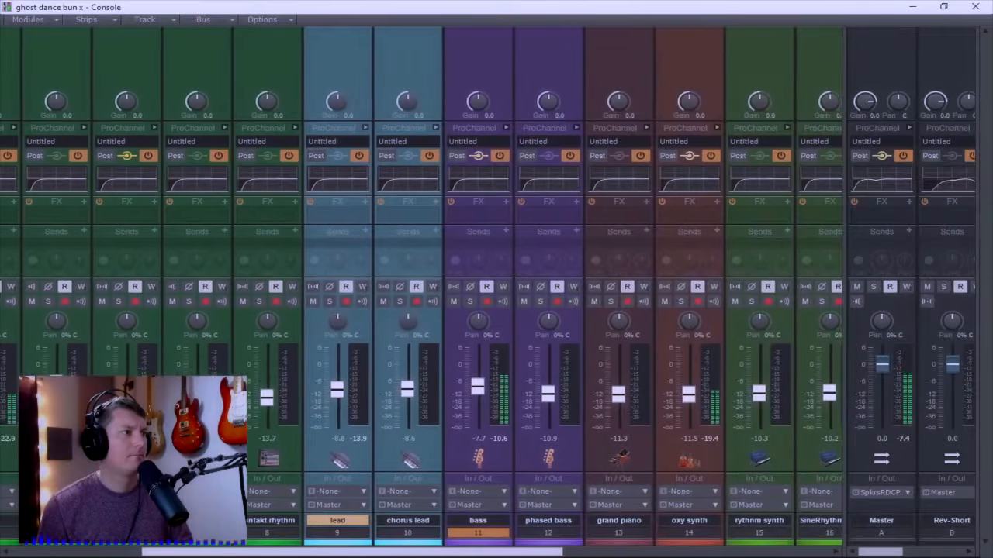
scroll(546, 368, right, 2)
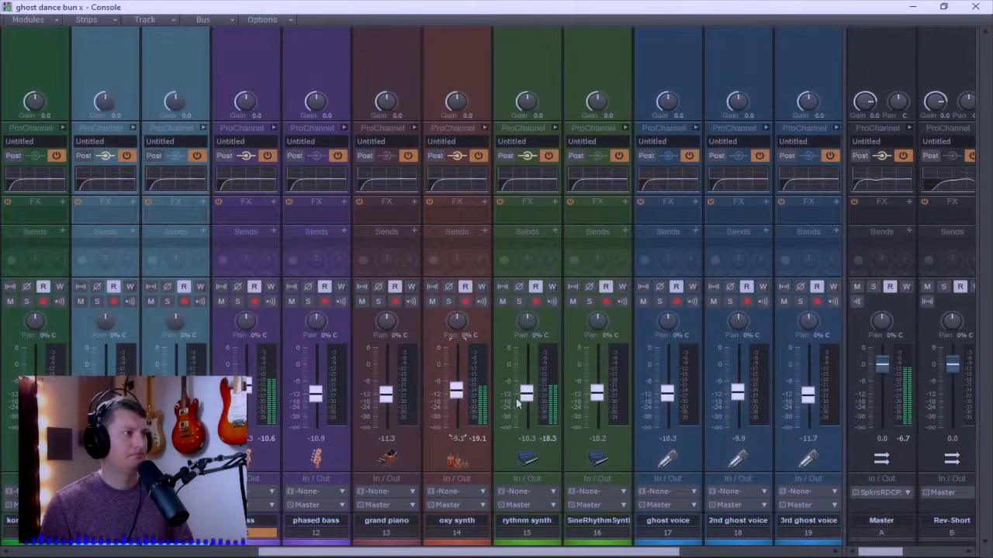
click(519, 301)
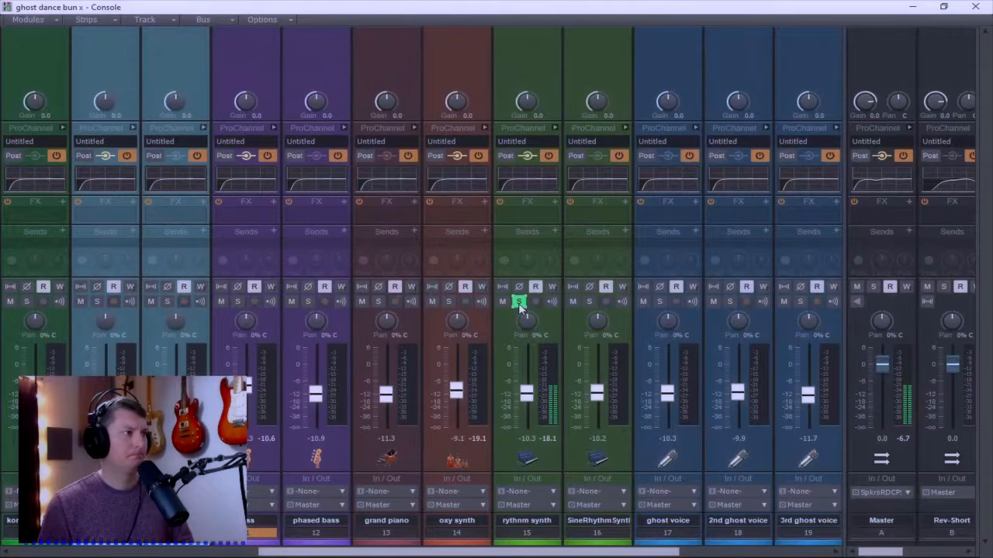
click(519, 302)
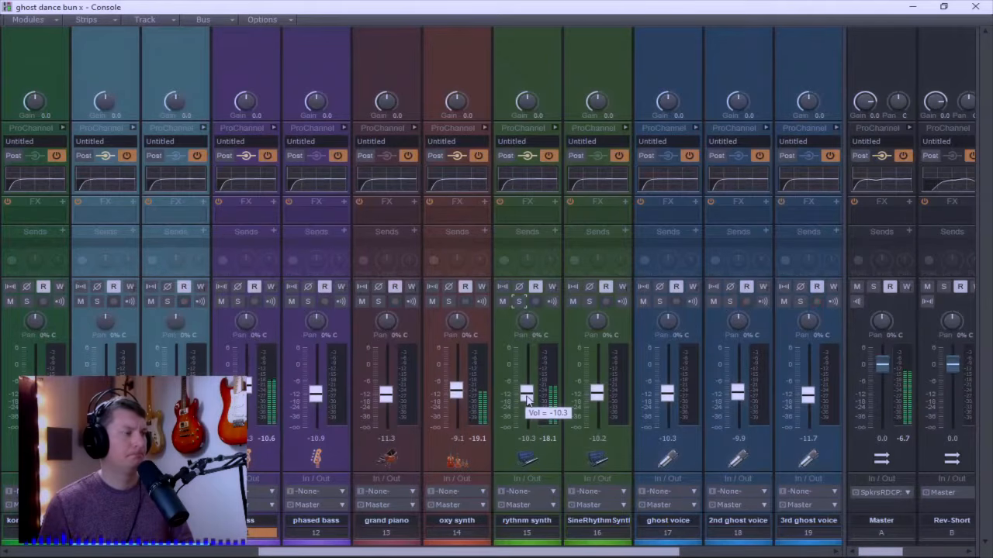
drag(526, 397, 526, 392)
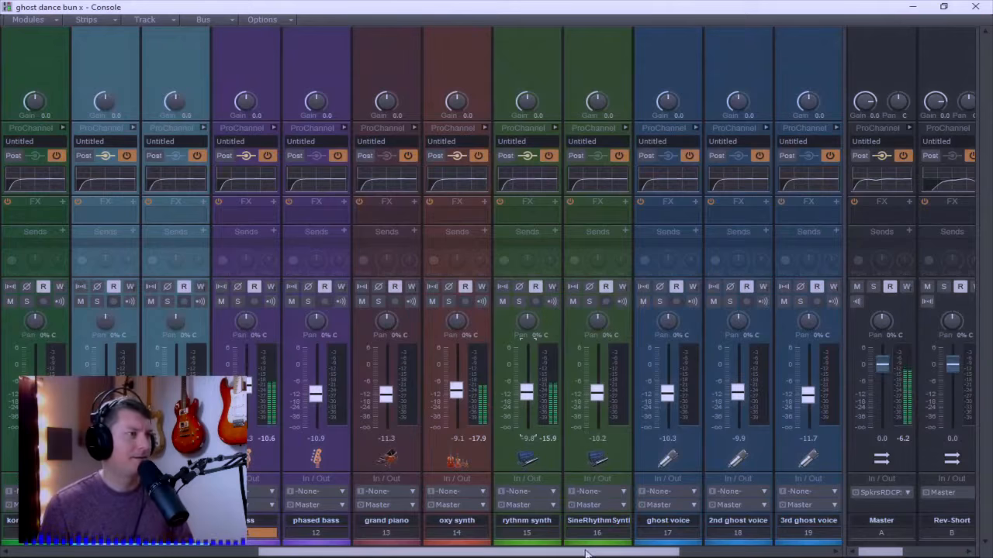
Step: Raise the blip track's volume fader to about -4.6, soloing the track briefly to check its sound
drag(592, 546, 741, 555)
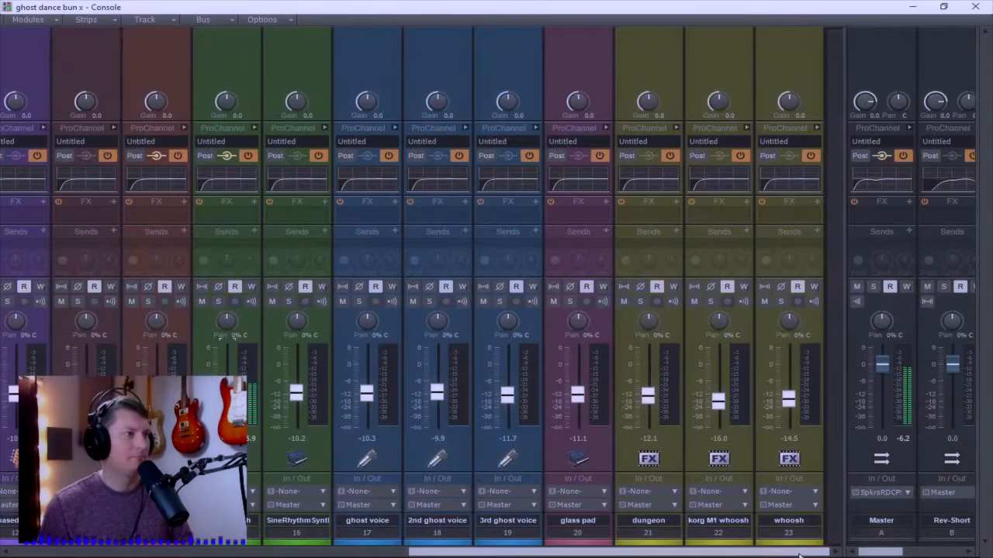
drag(799, 556, 843, 553)
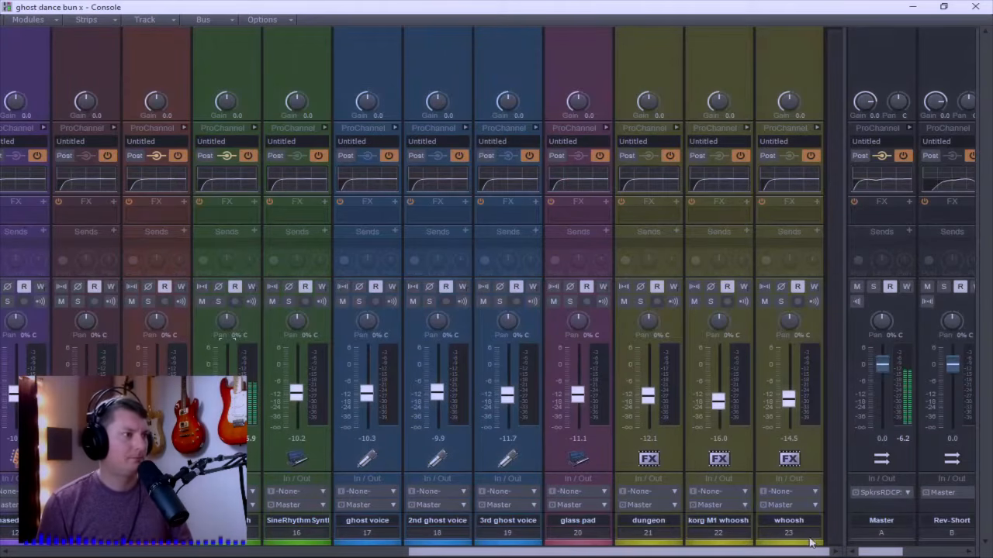
drag(768, 552, 351, 556)
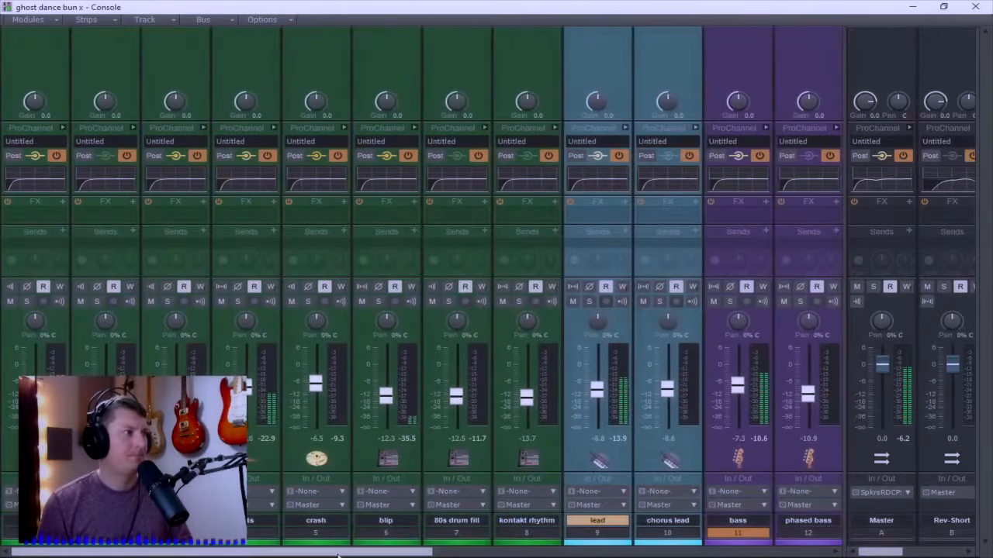
mouse_move(386, 396)
mouse_down()
mouse_move(386, 348)
mouse_move(386, 382)
mouse_up()
click(377, 301)
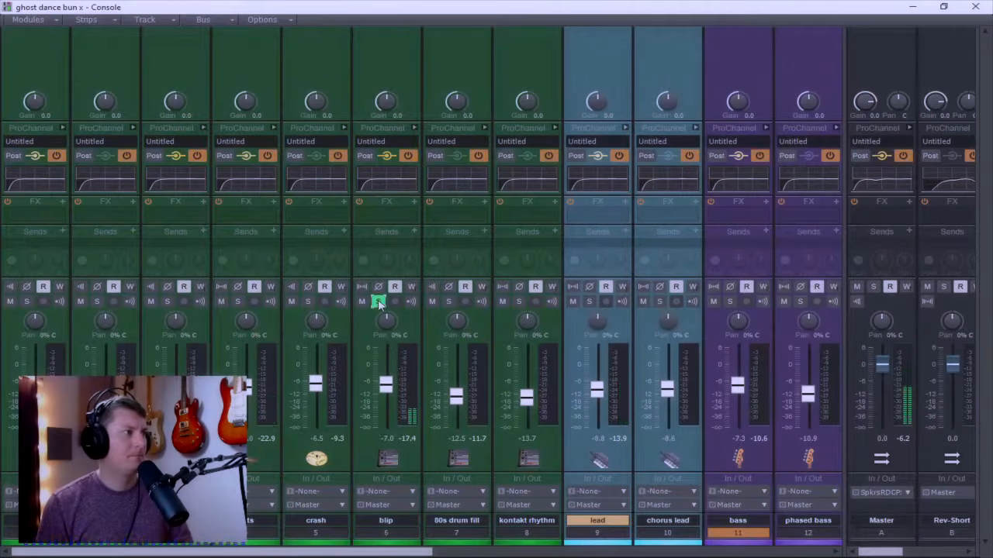
click(377, 301)
mouse_move(385, 386)
mouse_down()
mouse_move(385, 371)
mouse_move(386, 388)
mouse_up()
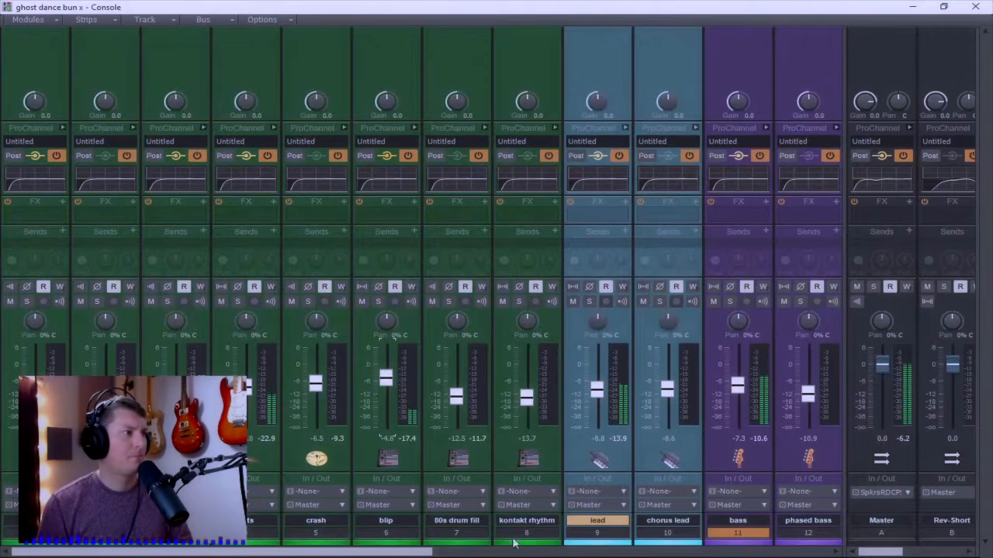
Step: Solo the rythnm synth and oxy synth tracks briefly in turn, and raise the oxy synth's volume fader to about -7.8
drag(387, 551, 623, 551)
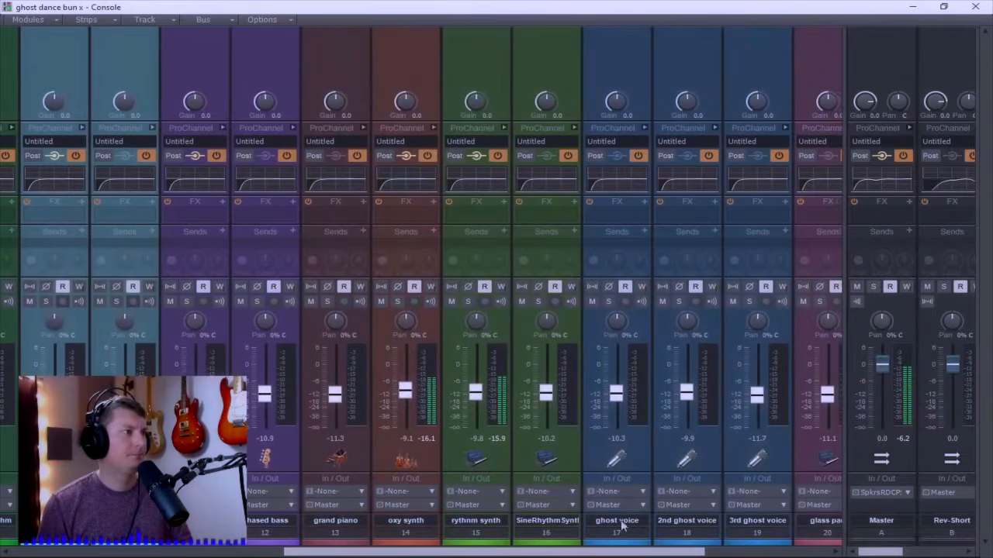
click(468, 301)
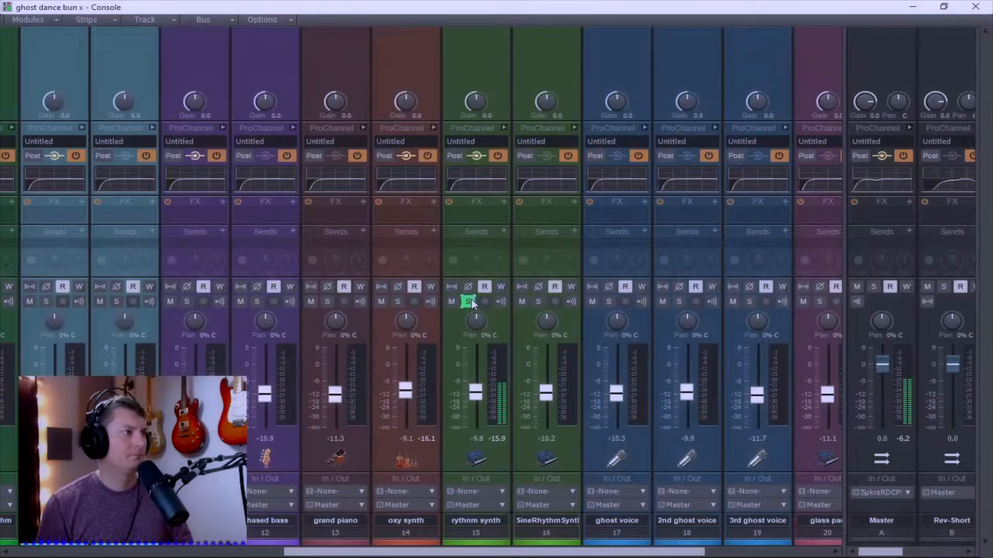
click(468, 301)
click(397, 300)
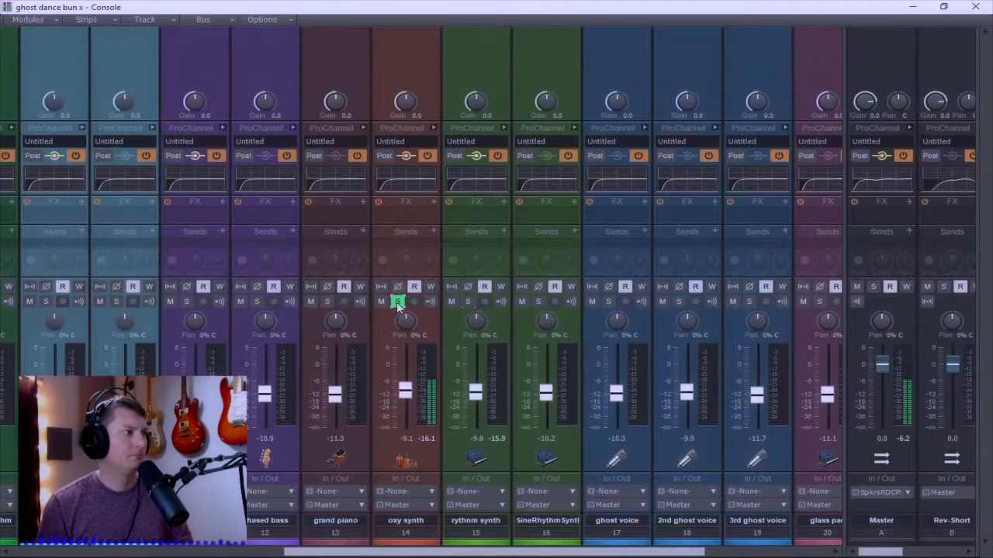
click(397, 301)
drag(395, 397, 395, 391)
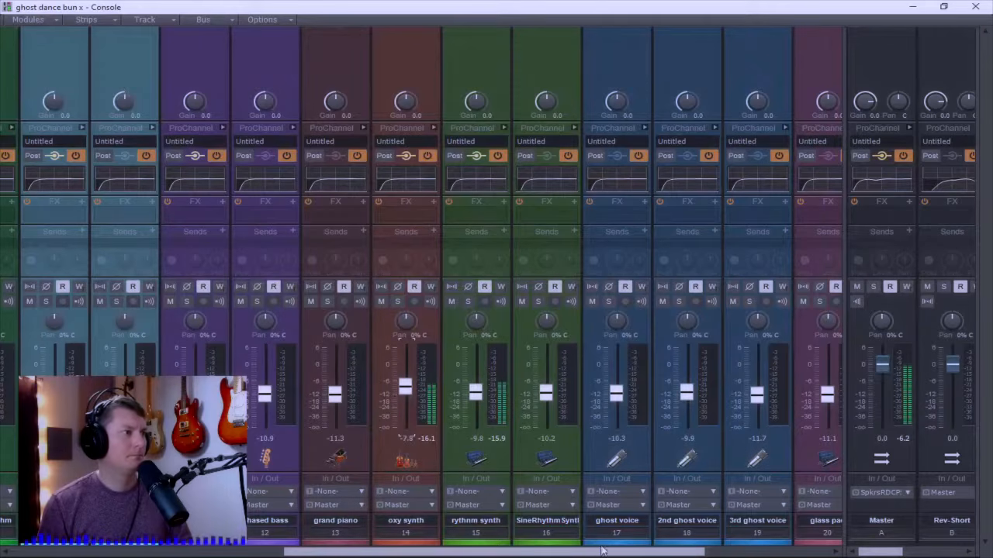
Step: Raise the ghost voice track's volume fader to about -5.6
drag(604, 550, 728, 551)
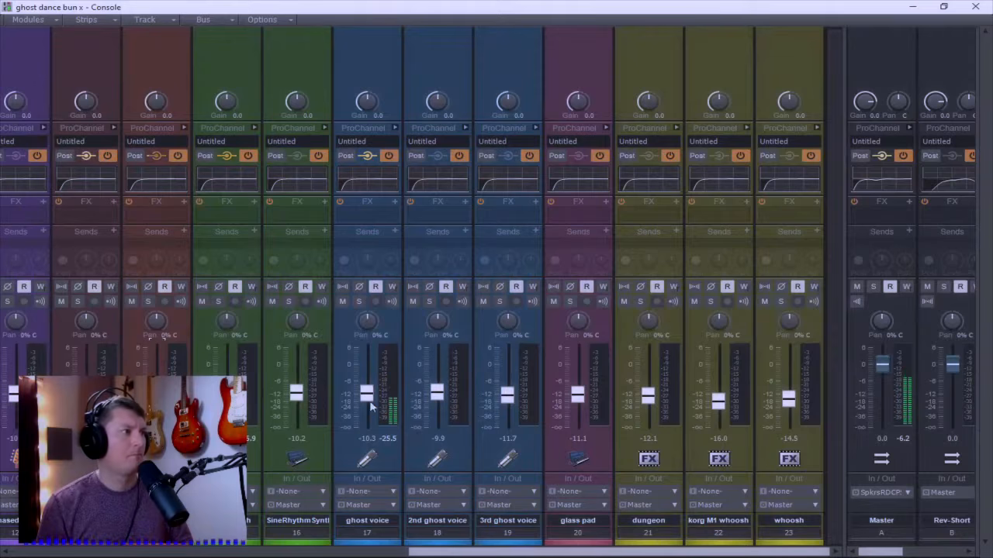
drag(371, 405, 371, 393)
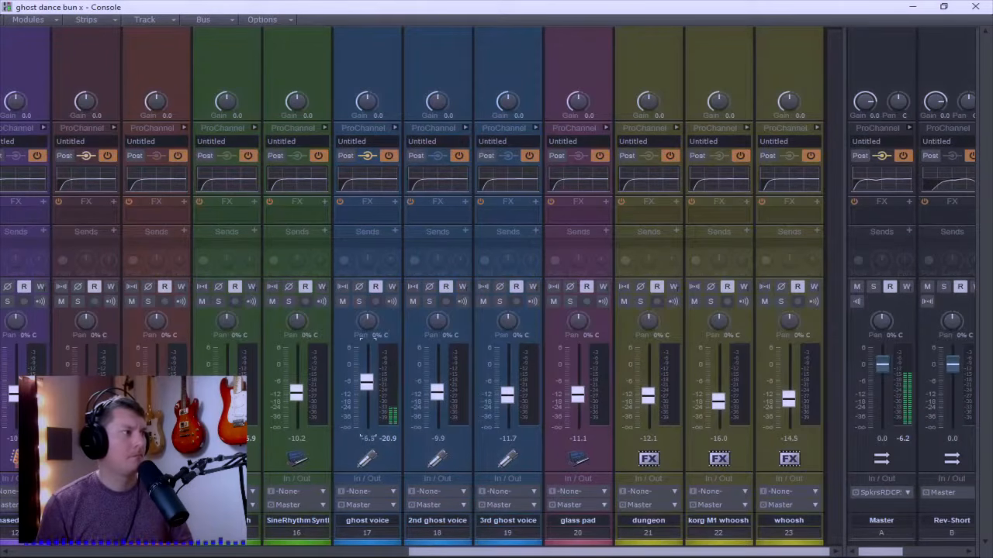
mouse_move(533, 552)
mouse_down()
mouse_move(373, 553)
mouse_move(546, 555)
mouse_up()
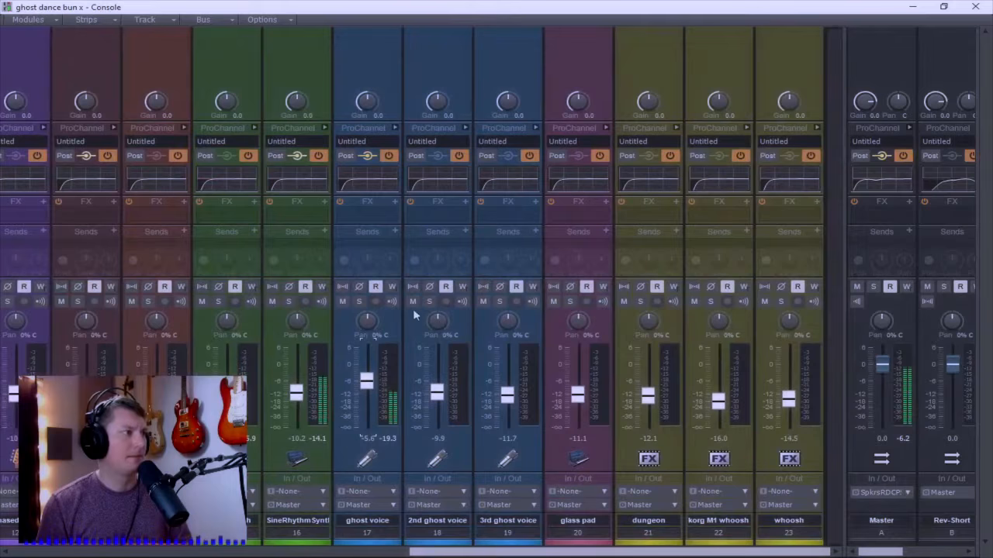
Step: Solo the SineRhythmSynth track briefly to check its sound and adjust its volume fader to about -9.3
click(290, 302)
click(289, 302)
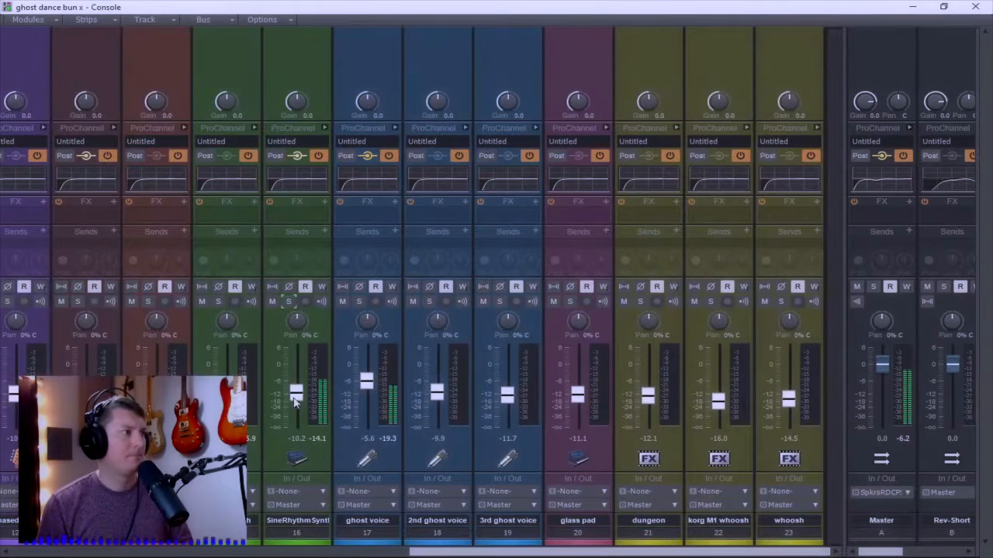
drag(296, 395, 296, 398)
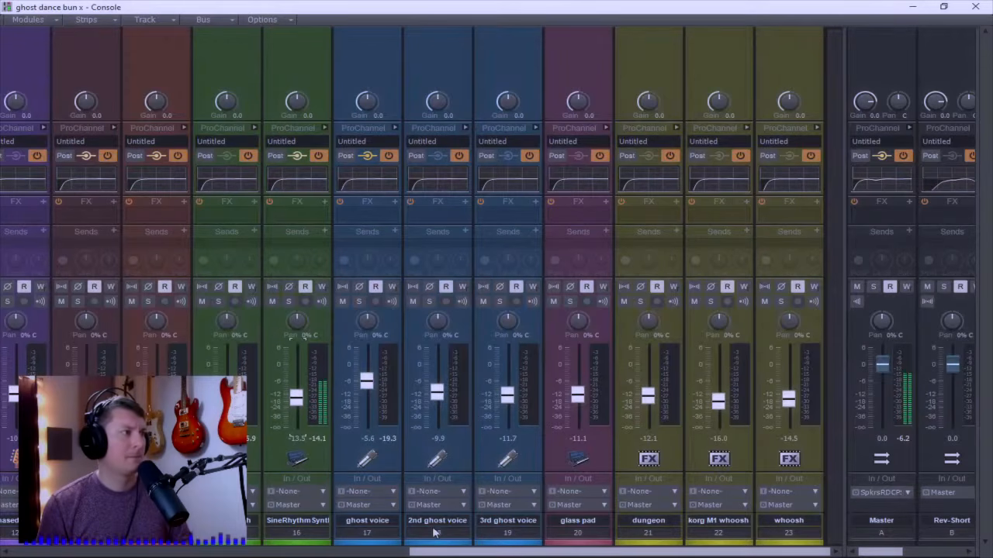
drag(426, 551, 483, 547)
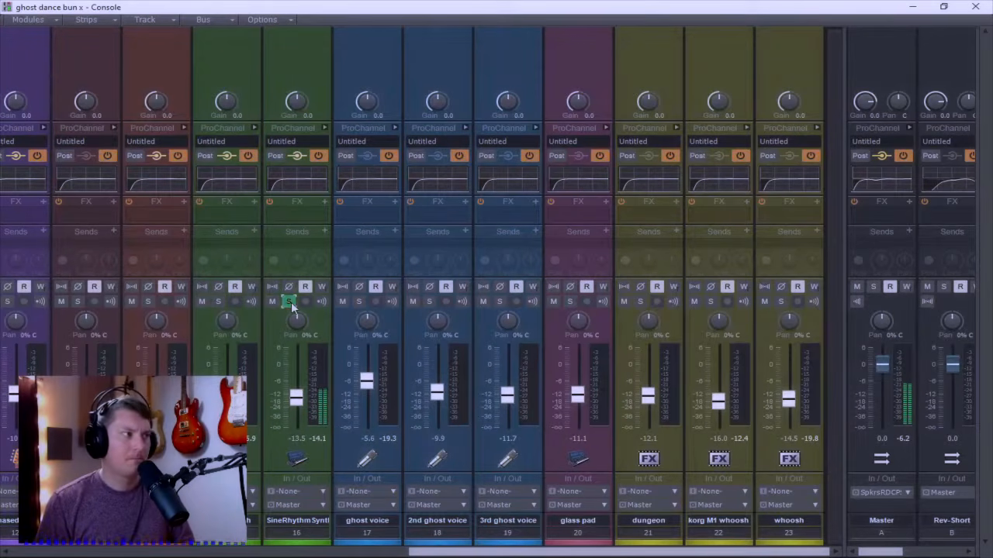
drag(296, 397, 296, 394)
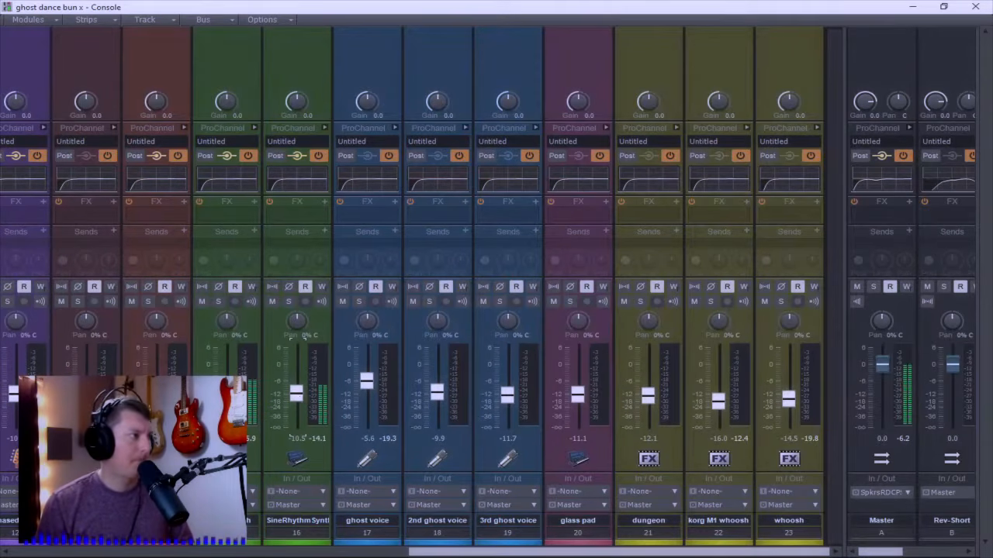
scroll(301, 401, up, 1)
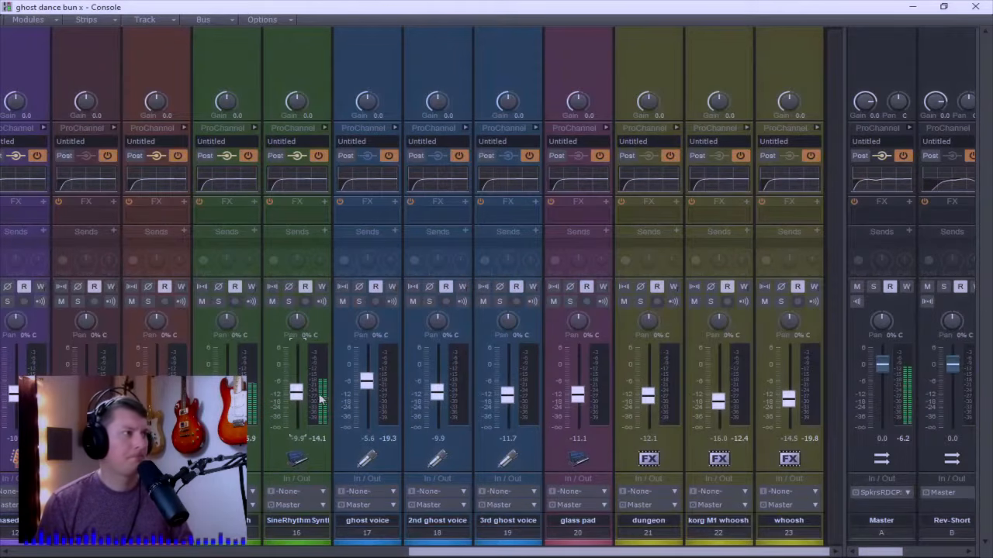
mouse_move(298, 392)
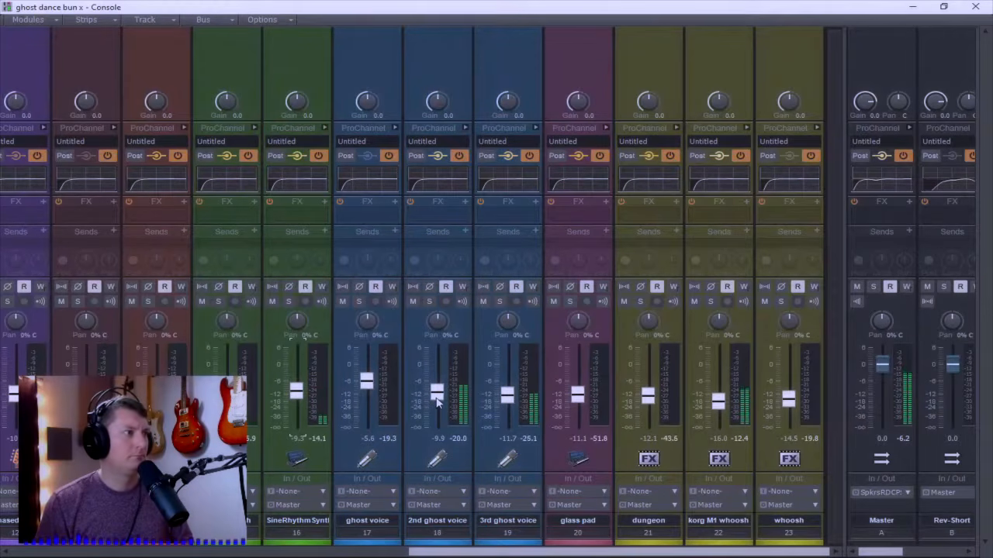
Step: Raise the volume faders of 2nd ghost voice to about -5.9 and 3rd ghost voice to about -3.1
drag(436, 393, 436, 381)
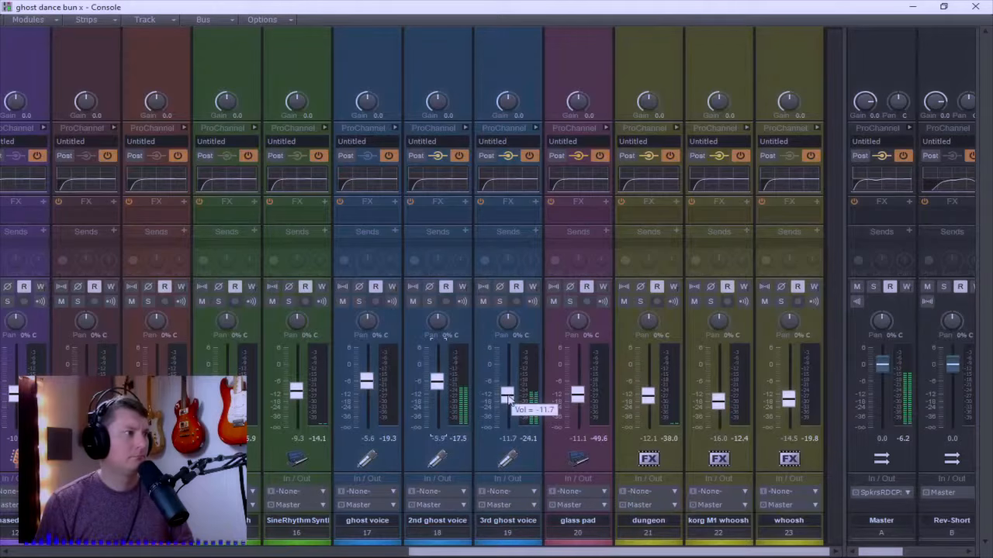
drag(509, 395, 508, 374)
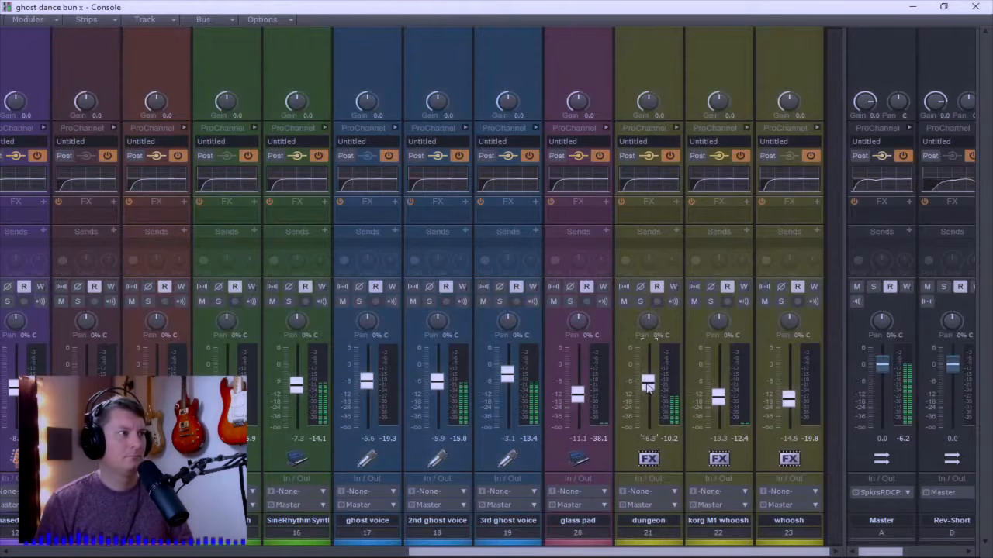
drag(690, 547, 260, 545)
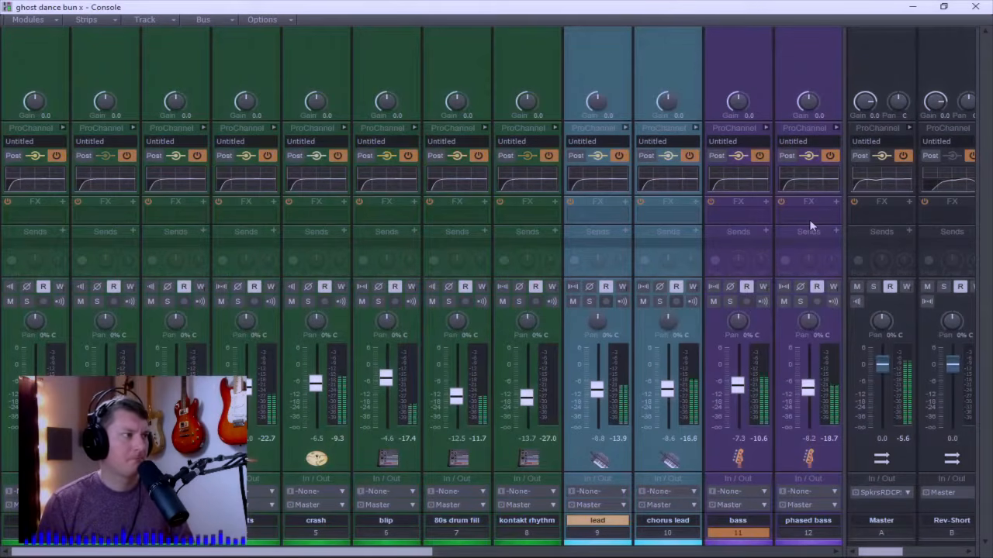
drag(383, 552, 798, 556)
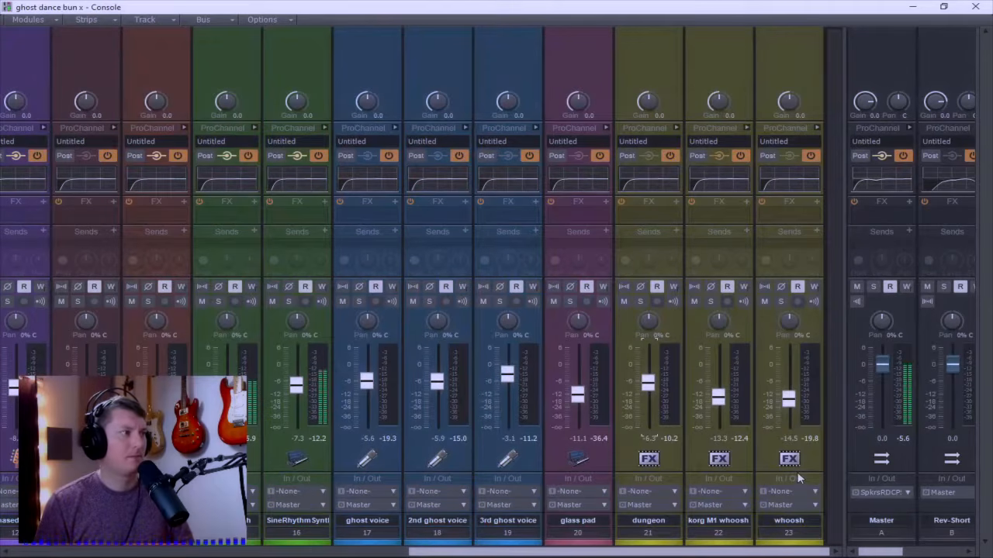
key(r)
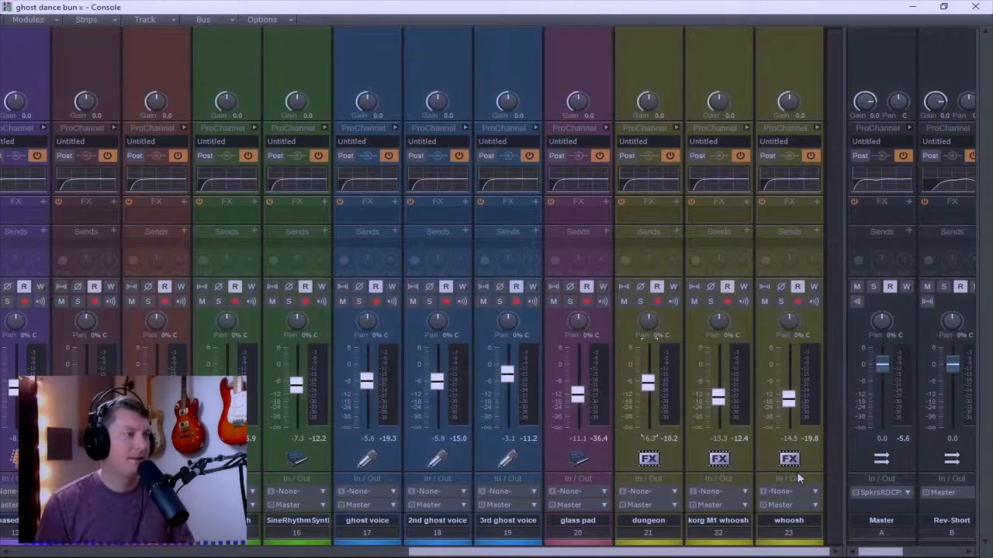
Step: Solo the first drum track and open its ProChannel QuadCurve equalizer in the enlarged view
drag(770, 551, 264, 557)
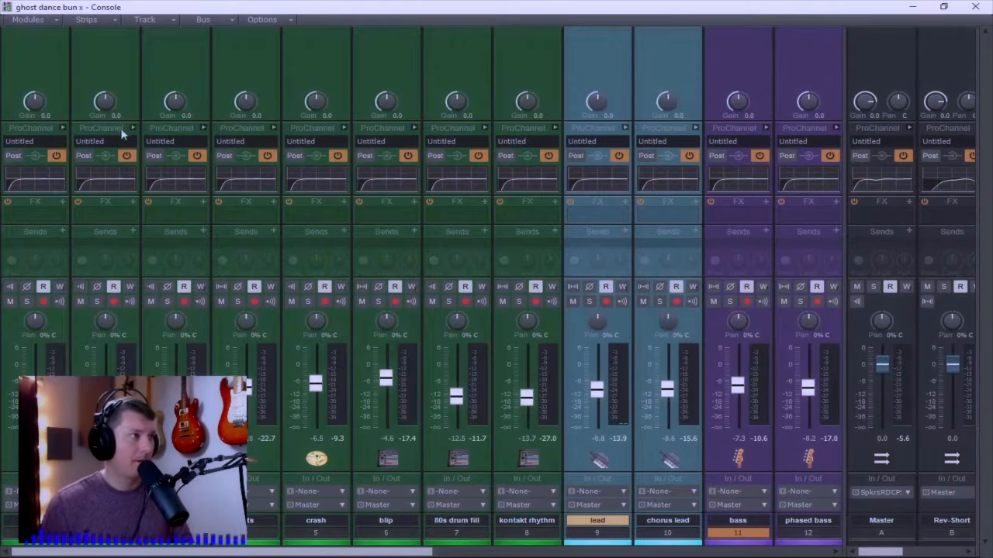
click(26, 303)
click(63, 128)
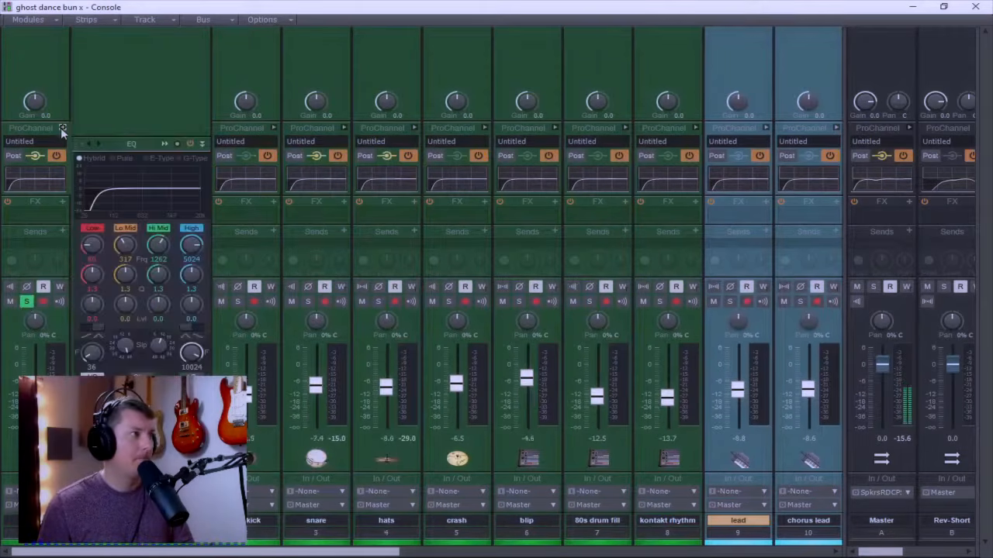
click(165, 143)
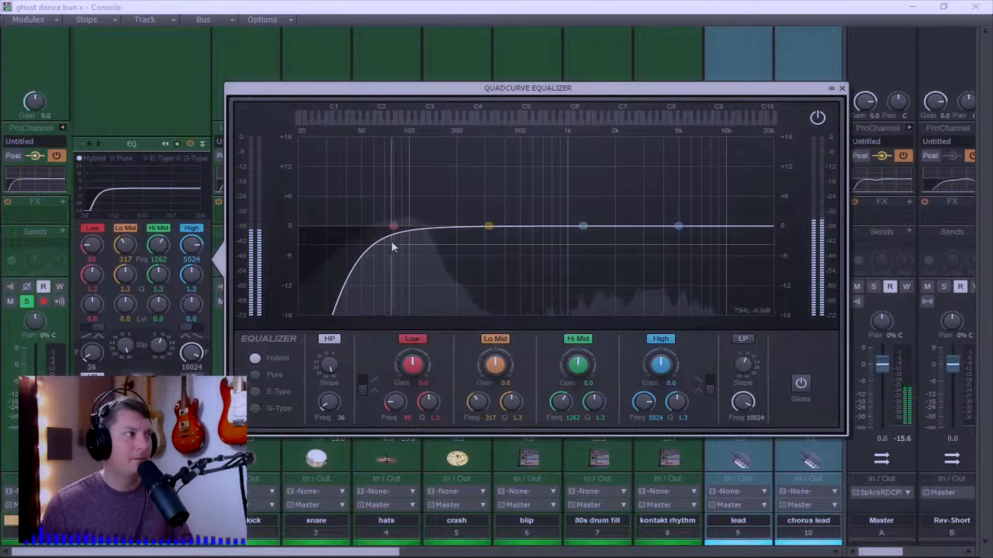
Step: Boost the Low band by 2.6 dB at about 95 Hz with Q 4.1, and cut the Lo Mid band by 5.1 dB at 405 Hz
drag(393, 227, 406, 210)
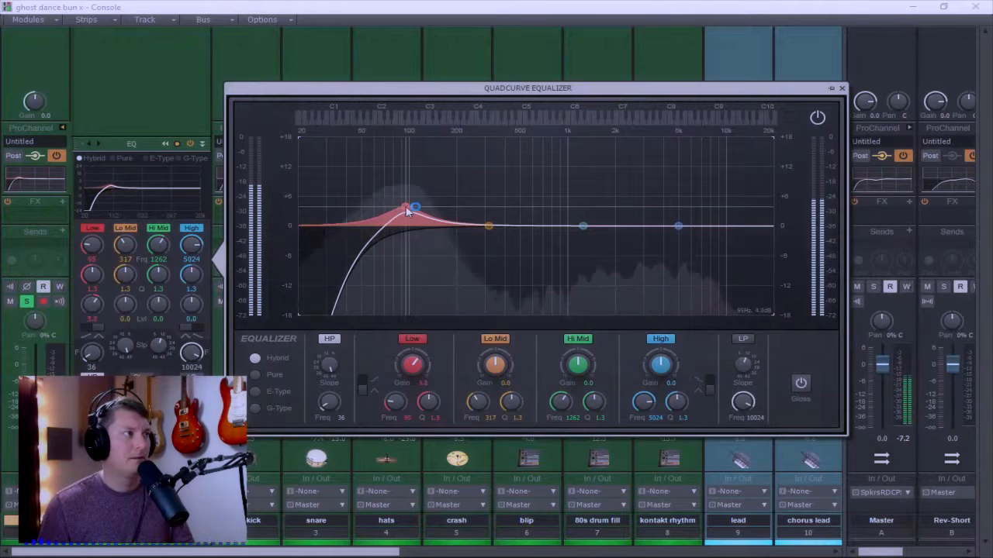
drag(429, 401, 411, 367)
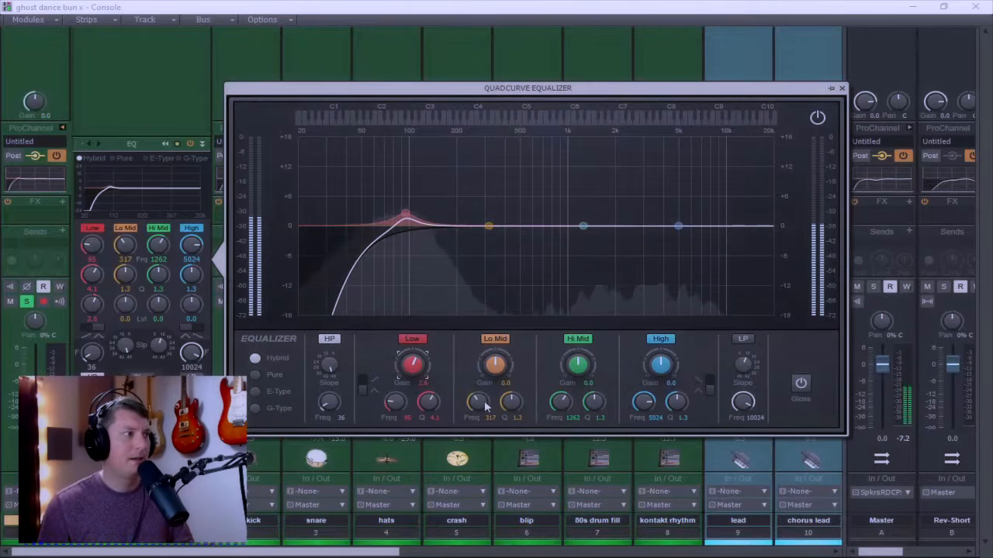
drag(486, 228, 505, 250)
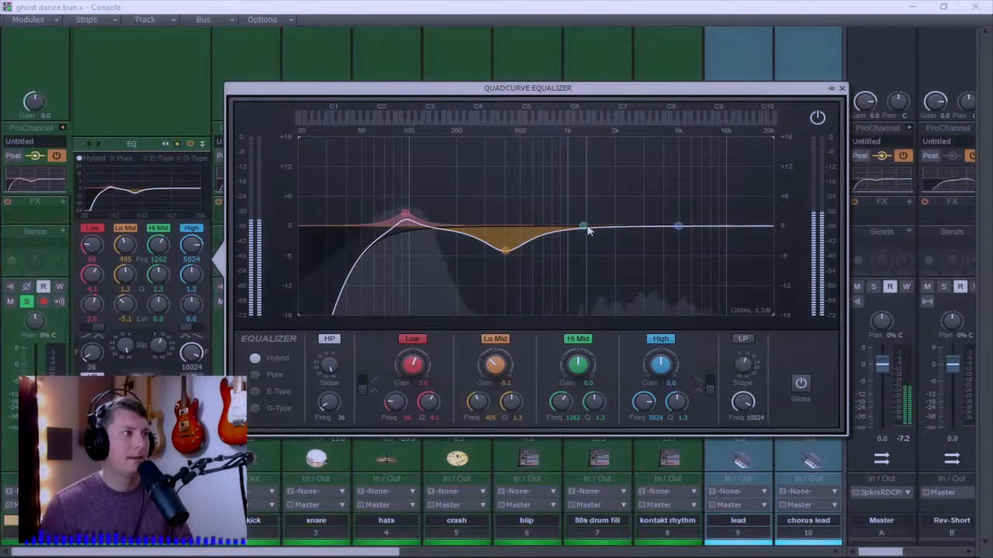
click(741, 340)
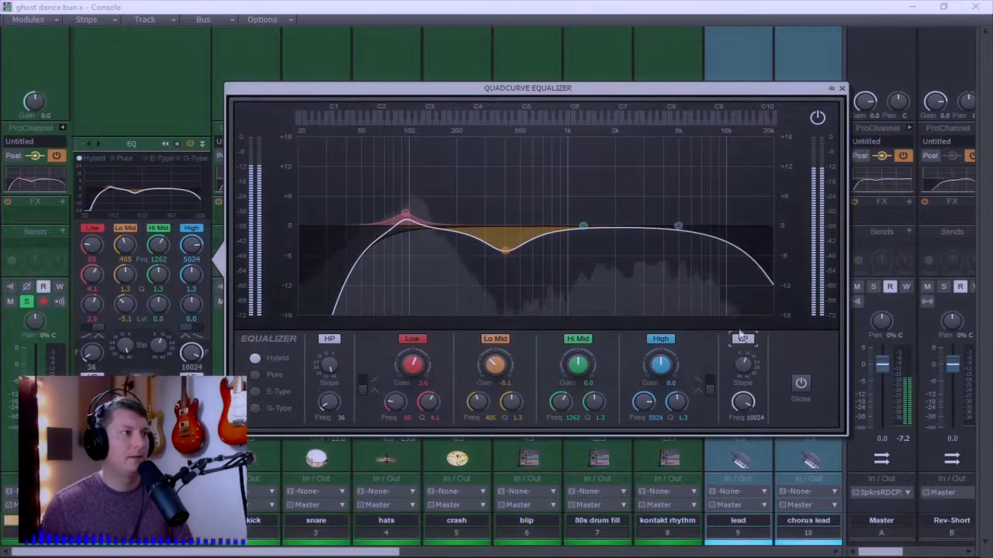
mouse_move(681, 235)
mouse_down()
mouse_move(590, 234)
mouse_move(712, 276)
mouse_up()
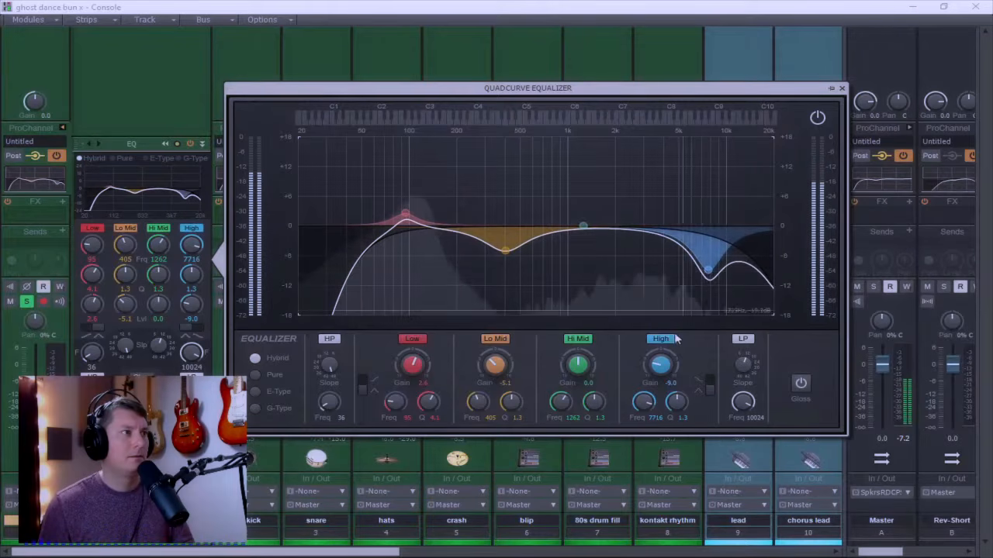
click(660, 339)
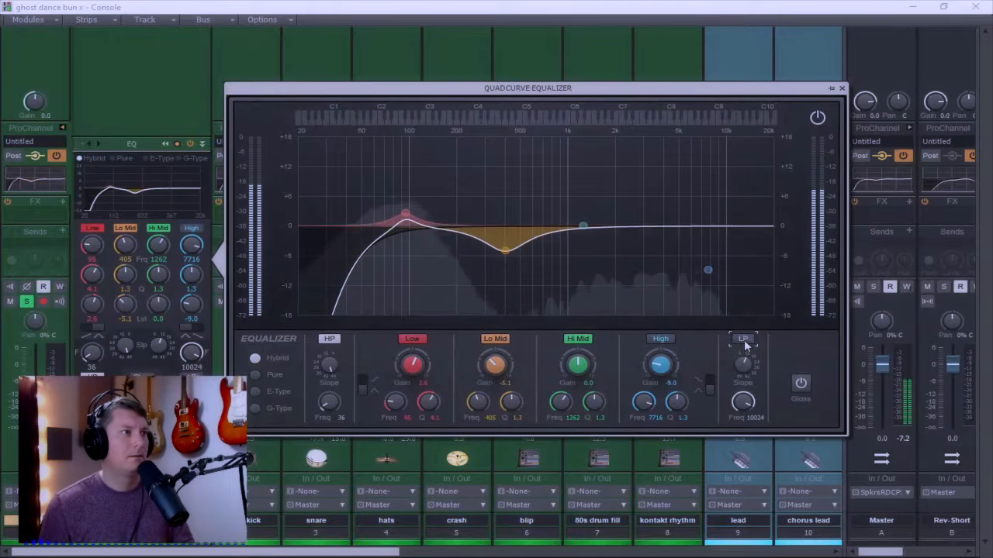
Step: Enable the low-pass filter at 4721 Hz on the first drum track, and close its equalizer and ProChannel
click(745, 400)
drag(746, 400, 746, 411)
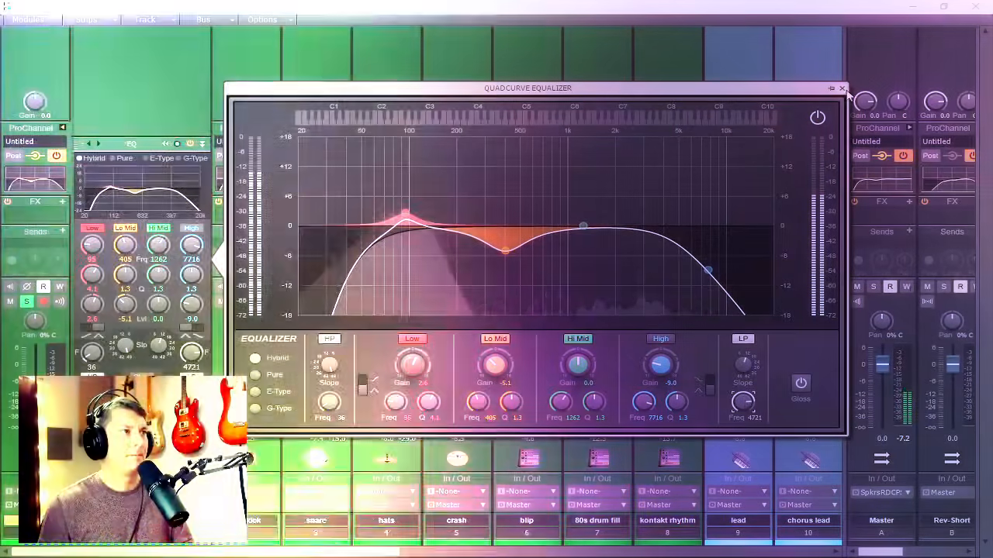
click(842, 89)
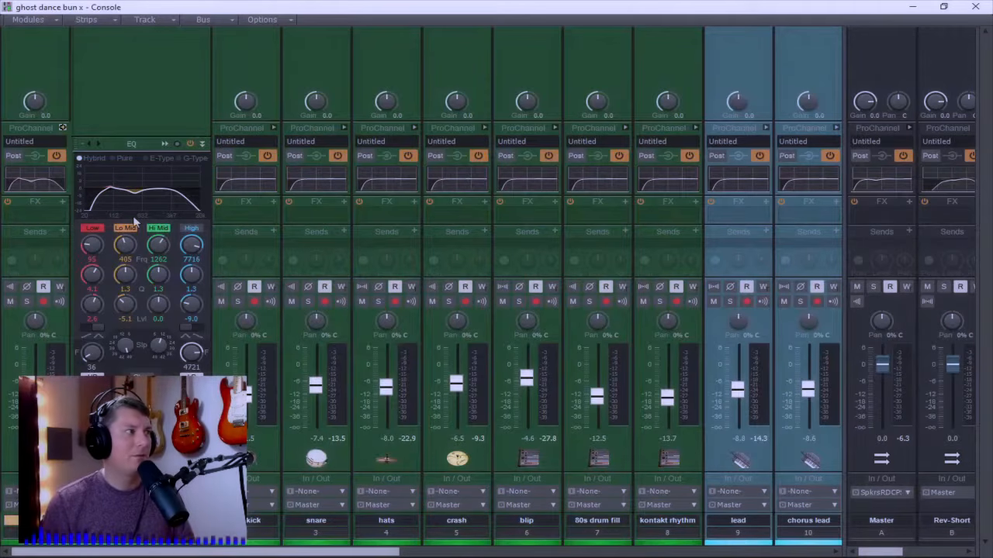
click(62, 128)
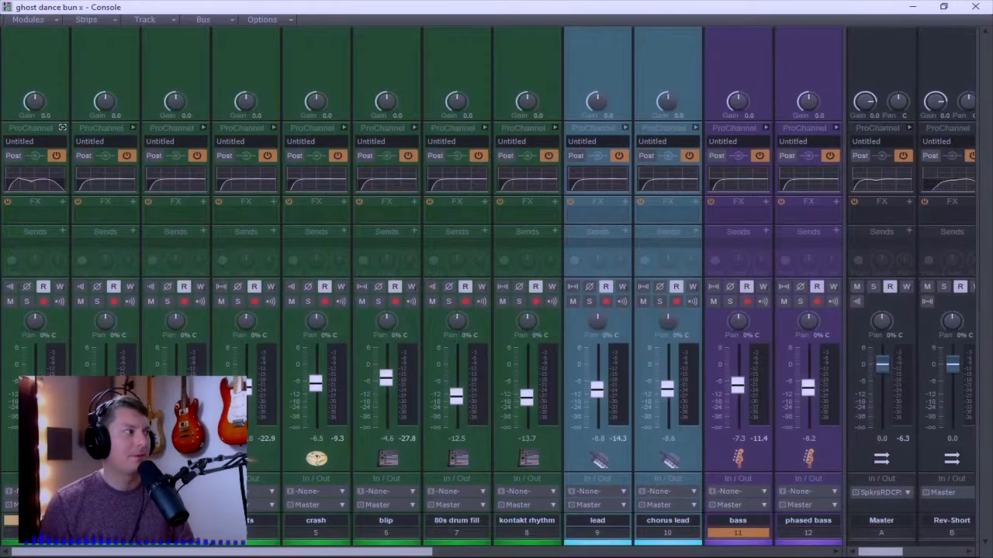
Step: Start playback, solo the snare track, and open its ProChannel QuadCurve equalizer in the enlarged view
key(space)
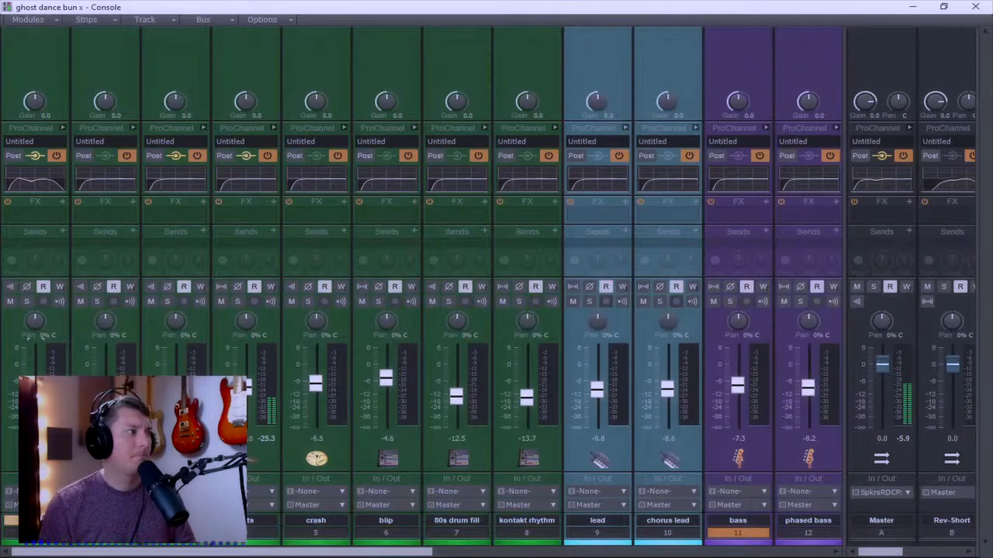
click(203, 128)
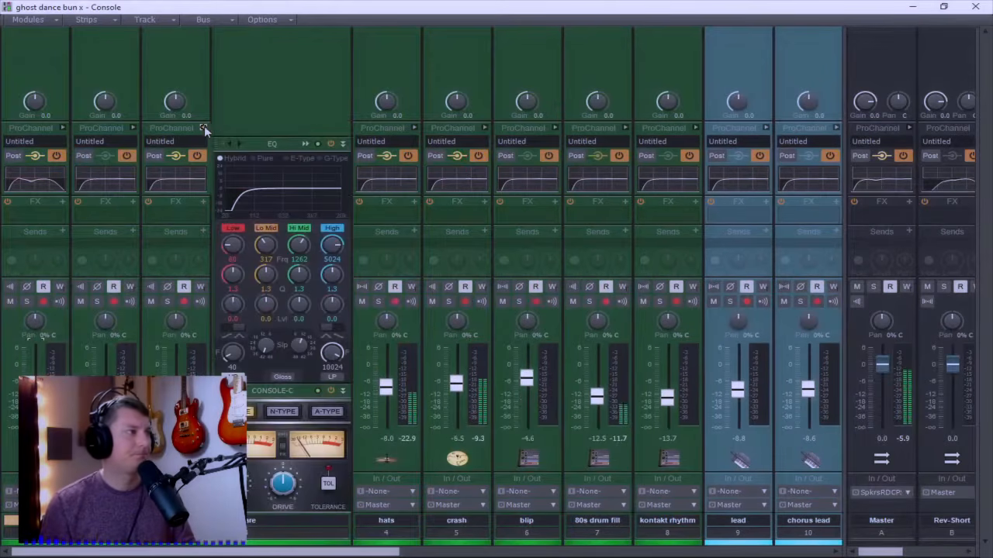
click(305, 144)
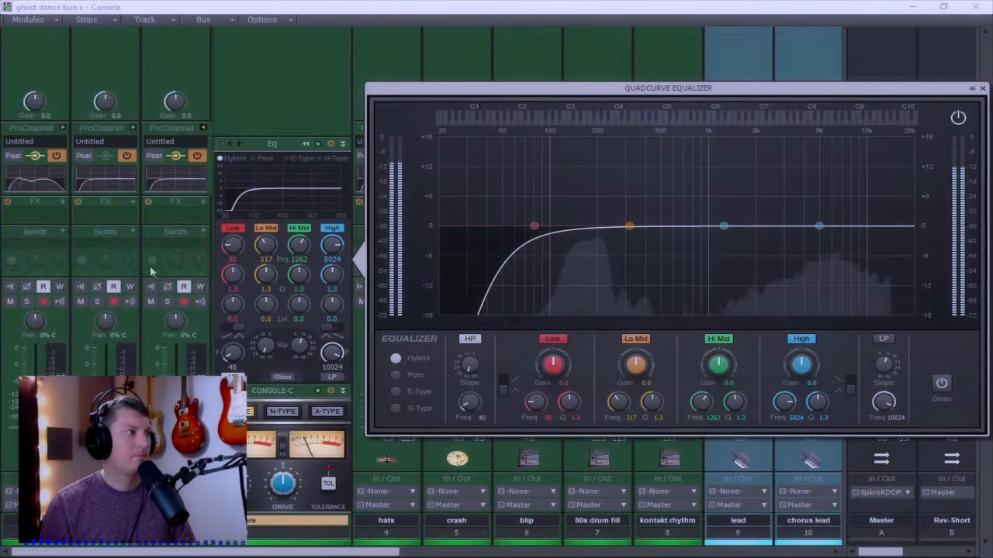
click(166, 301)
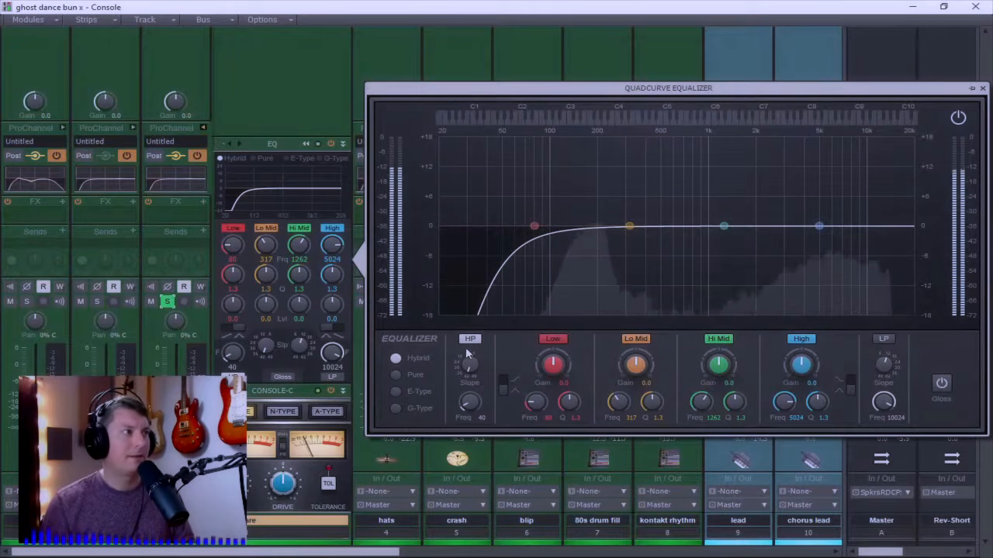
Step: Set the snare's high-pass filter to 93 Hz and cut its Lo Mid band by 3.7 dB at 2803 Hz
drag(473, 405, 473, 389)
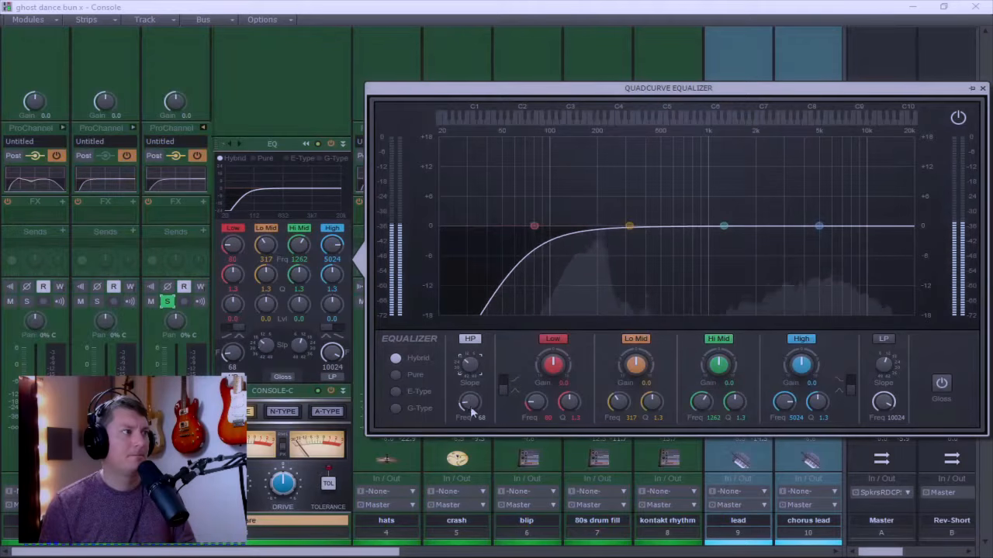
drag(470, 402, 470, 400)
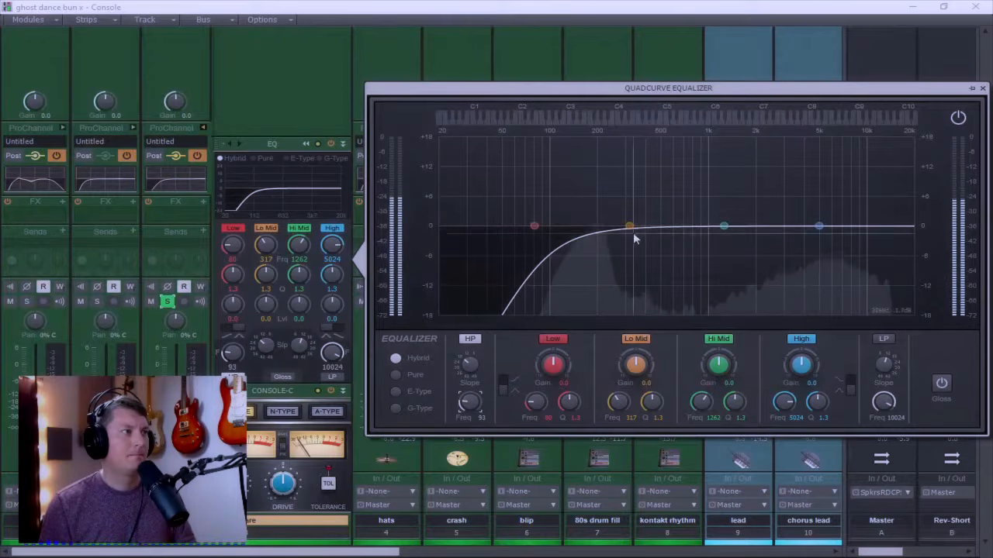
drag(629, 225, 681, 224)
drag(692, 220, 778, 245)
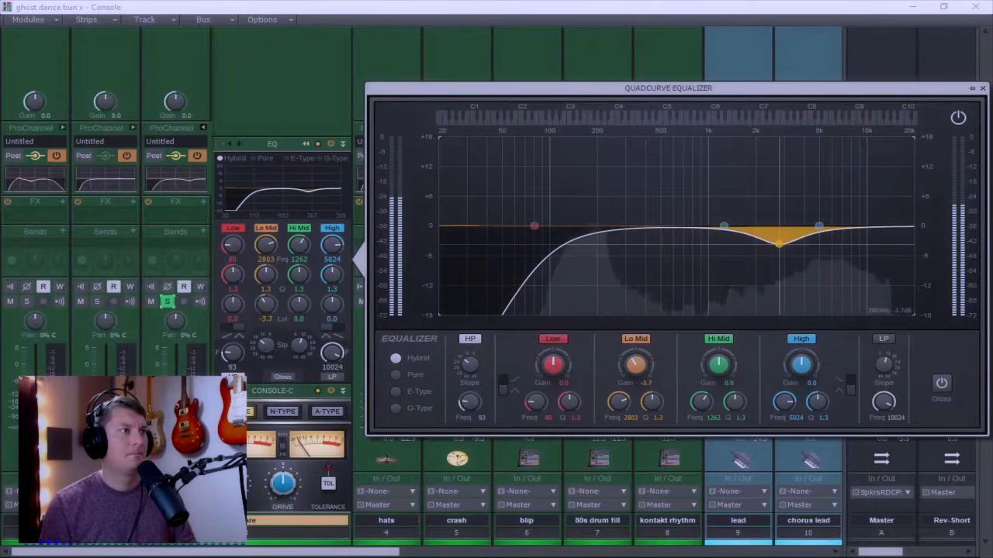
Step: Low-pass the snare at 9549 Hz, boost its Low band by about 2.2 dB near 119 Hz, and close its equalizer, ProChannel and solo
click(883, 339)
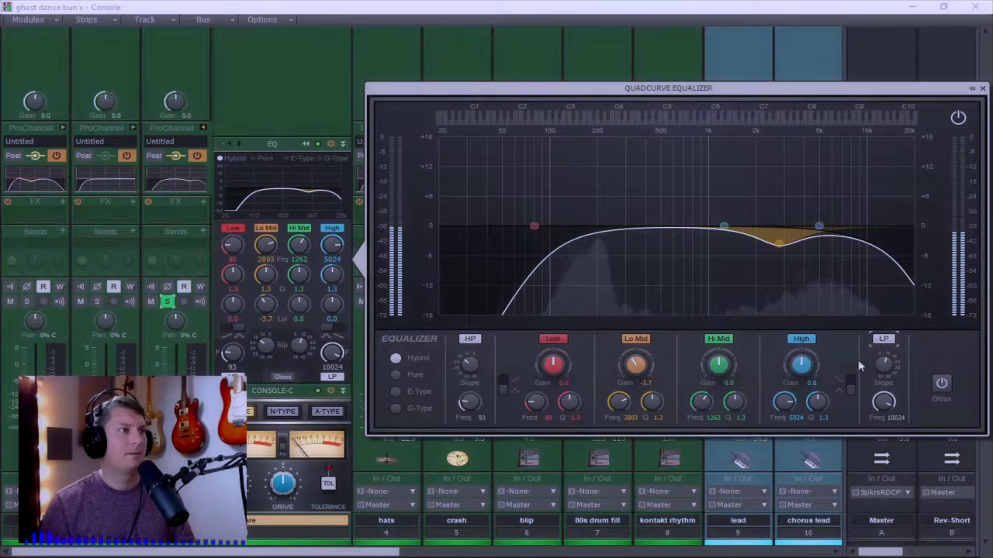
mouse_move(883, 401)
mouse_down()
mouse_move(883, 419)
mouse_move(883, 389)
mouse_move(883, 403)
mouse_up()
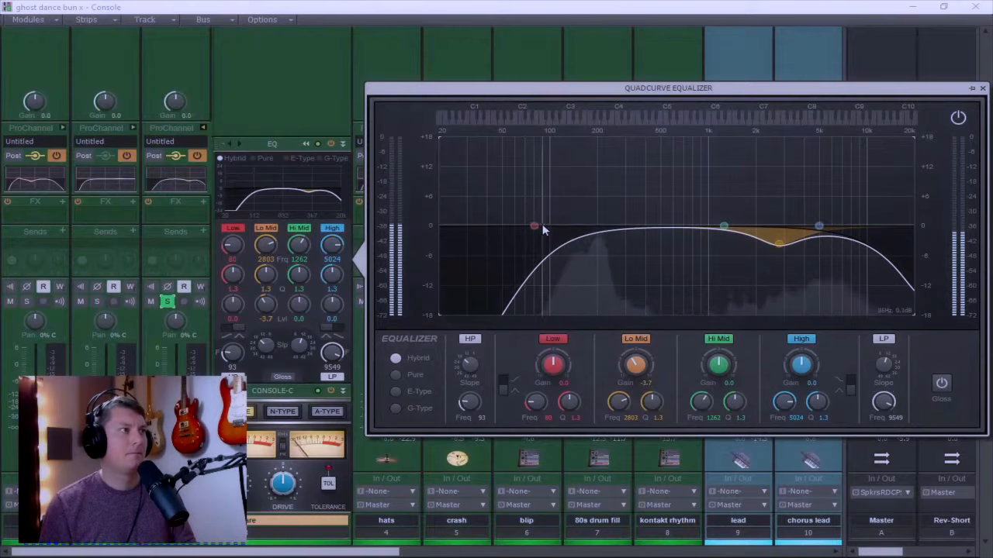
drag(535, 226, 565, 214)
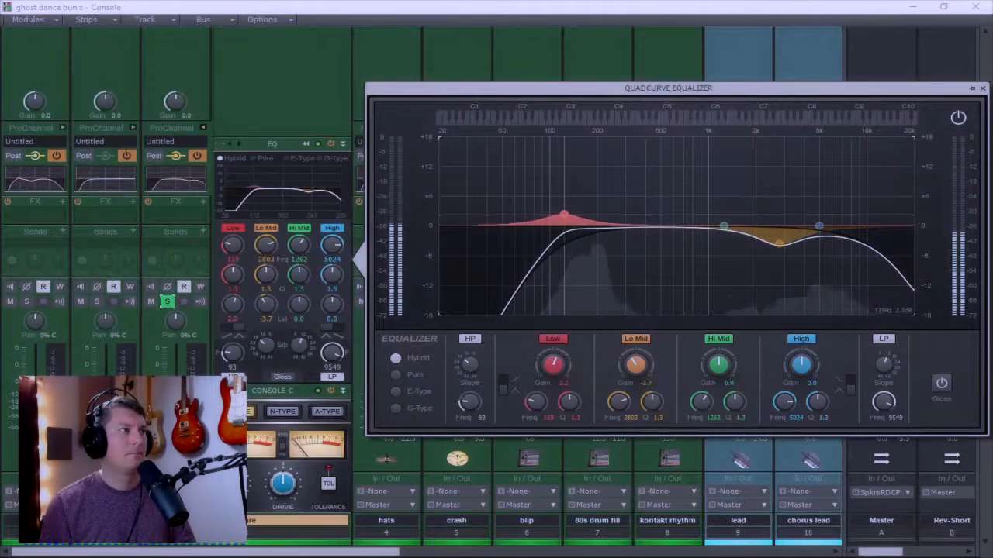
click(982, 89)
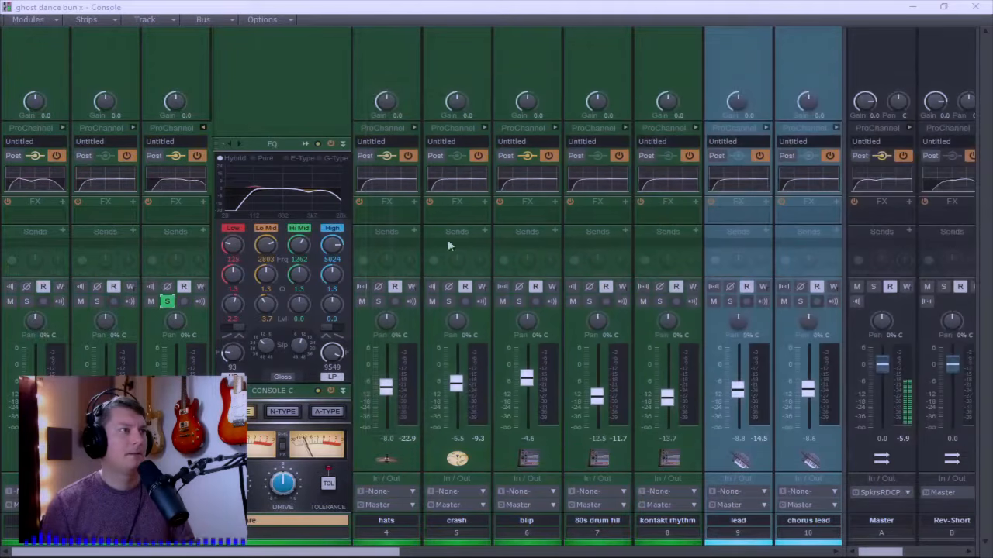
click(203, 128)
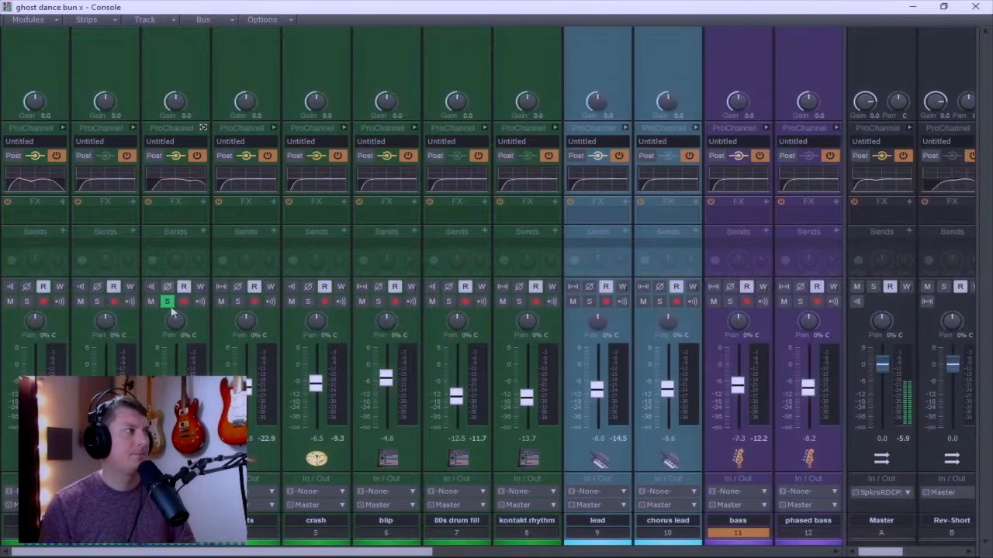
click(167, 301)
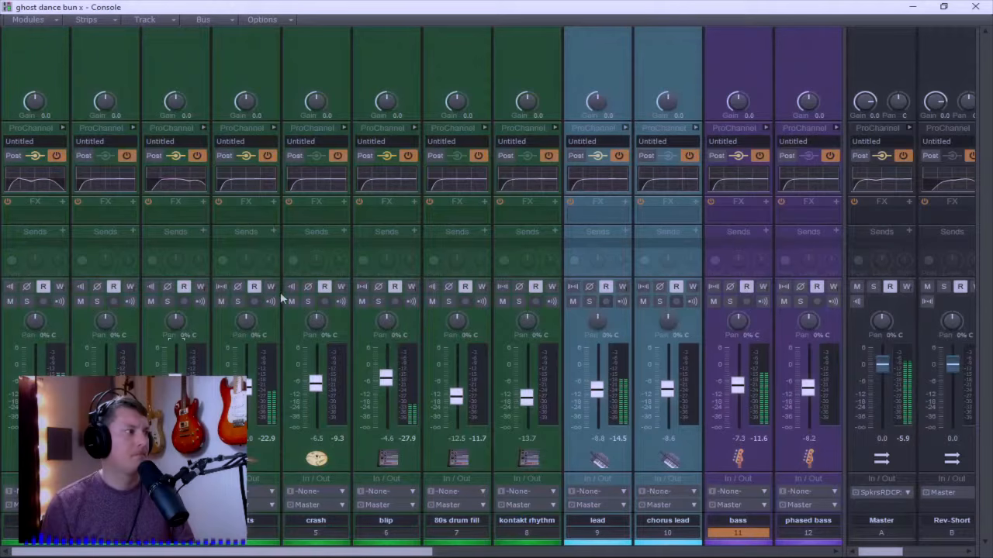
Step: With the hats track soloed, high-pass it at 1255 Hz and cut its High band by 2.3 dB at 10528 Hz, closing the equalizer and unsoloing
click(273, 126)
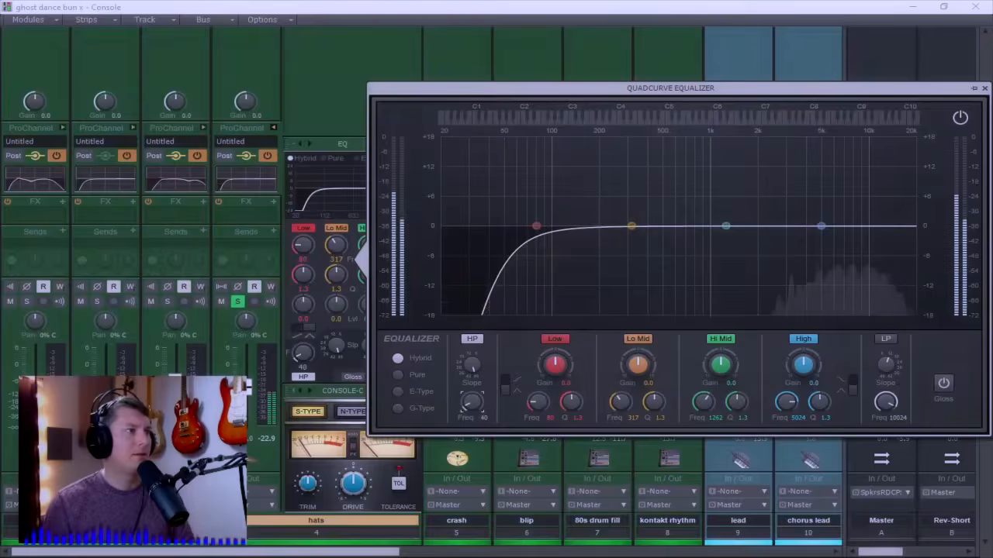
drag(471, 401, 471, 366)
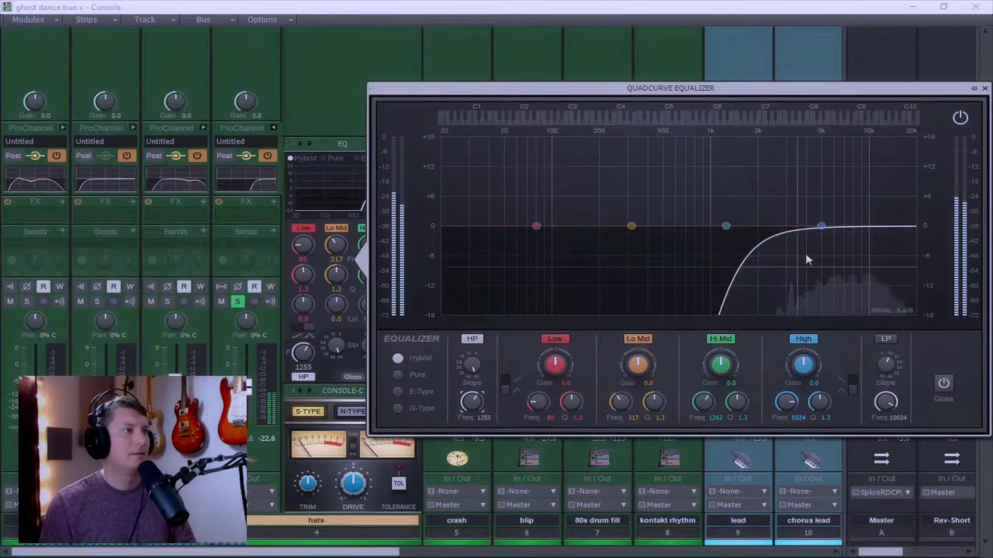
drag(820, 226, 872, 236)
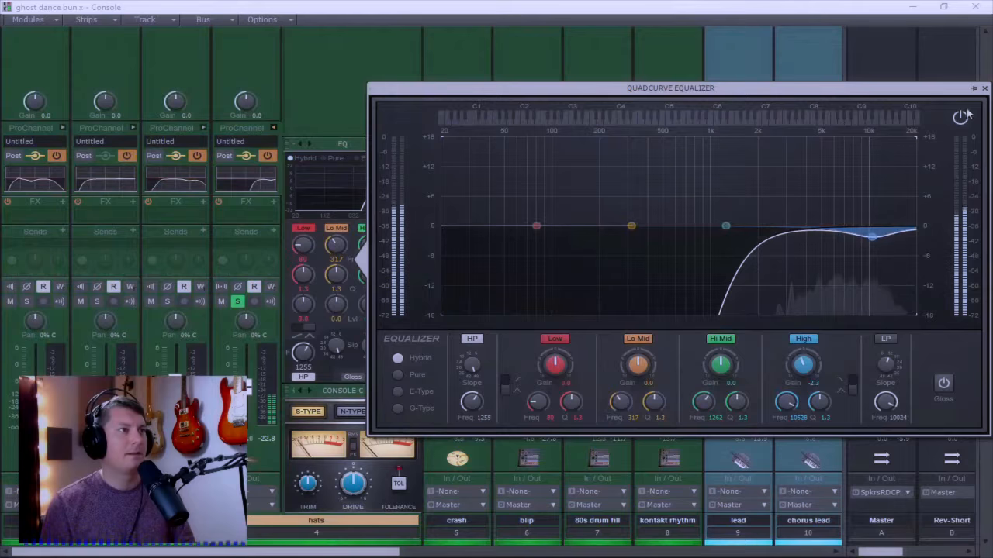
click(984, 89)
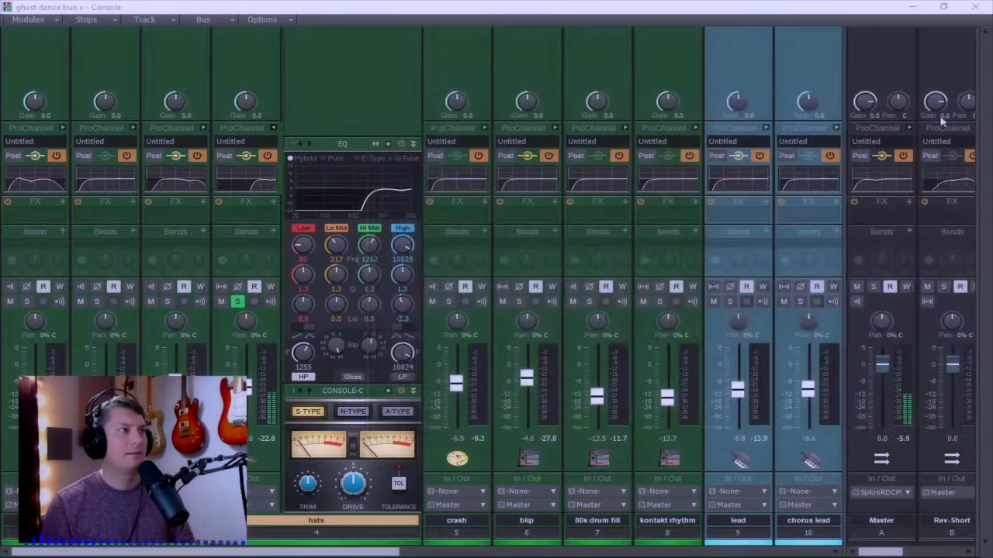
click(274, 127)
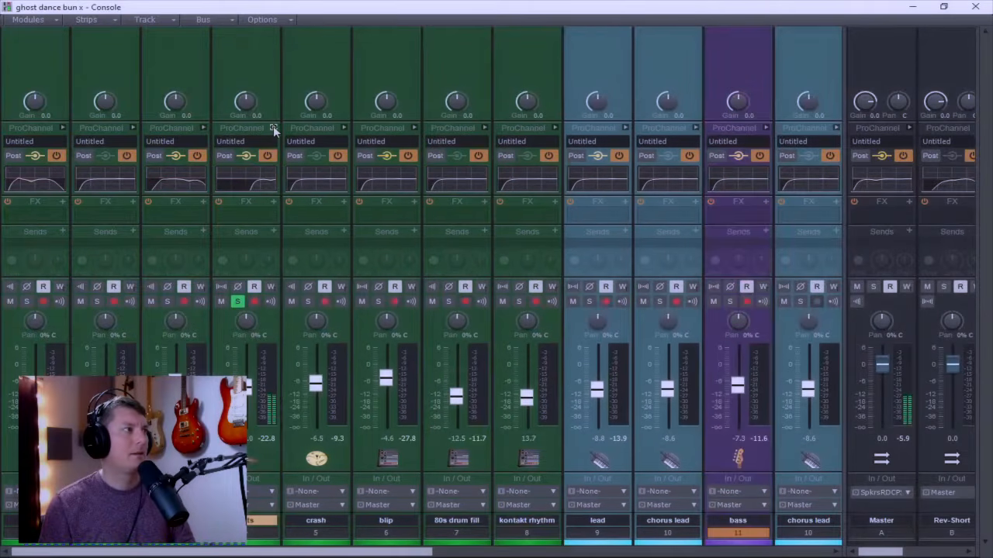
click(239, 301)
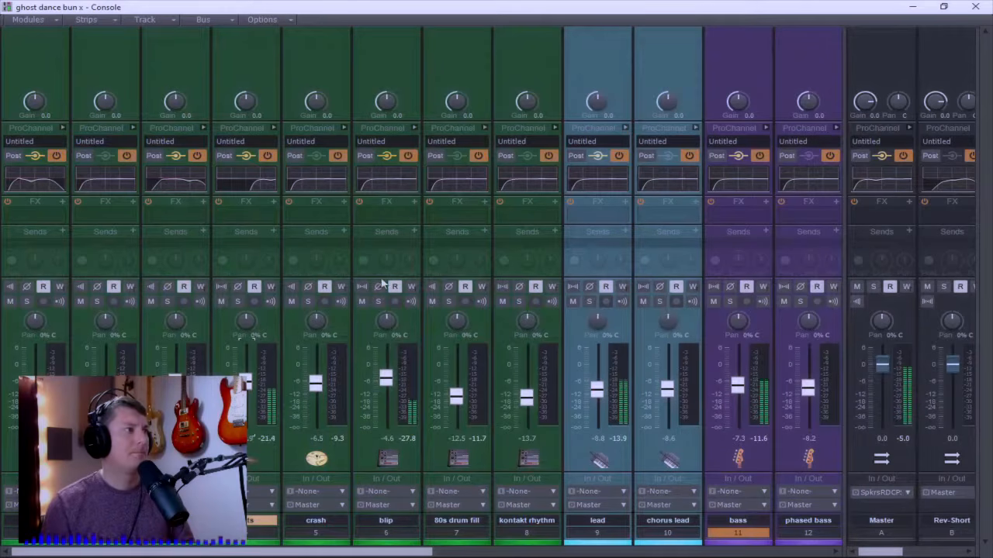
Step: Equalize the blip track with an 87 Hz high-pass, Hi Mid -3.8 dB at 1993 Hz, High +3.1 dB at 5655 Hz, and a Lo Mid boost
click(416, 128)
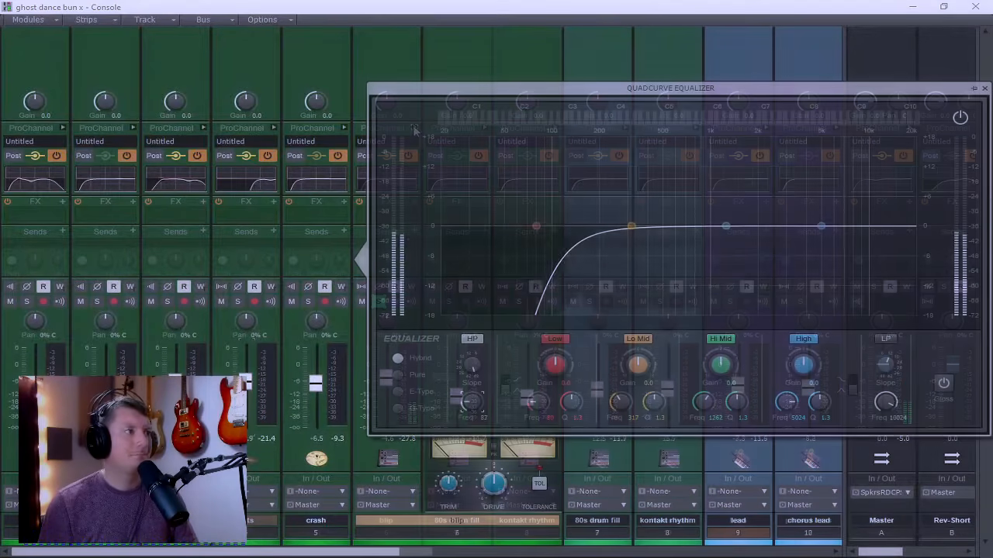
drag(725, 226, 760, 247)
drag(821, 226, 829, 211)
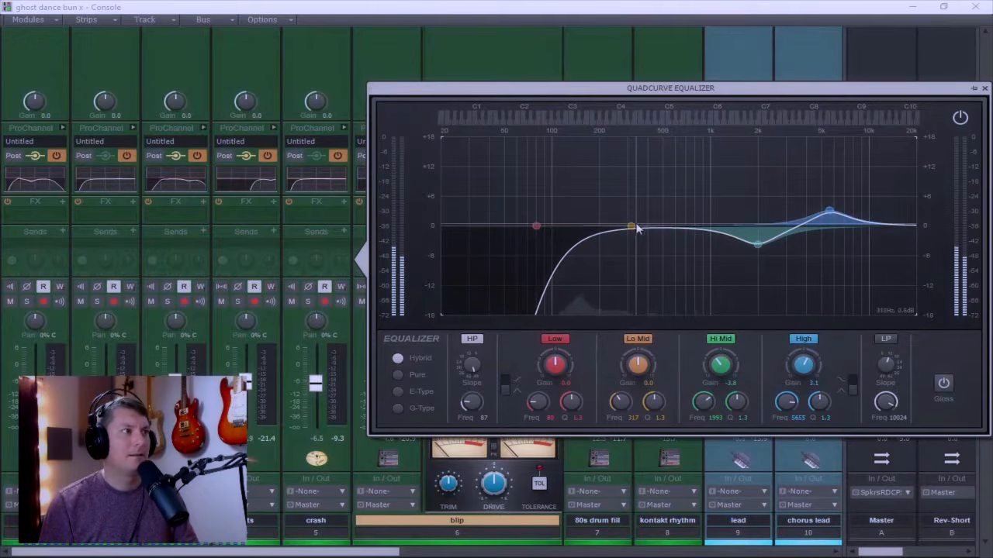
drag(632, 226, 623, 201)
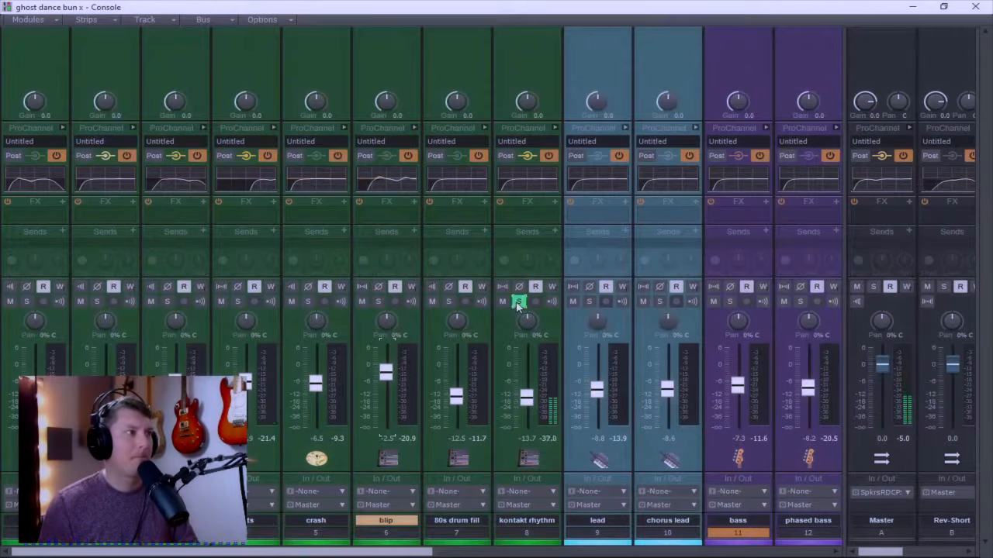
Step: Equalize the soloed kontakt rhythm track with an 81 Hz high-pass, Hi Mid -2.3 dB at 1954 Hz, and High +4.6 dB at 5271 Hz
click(557, 123)
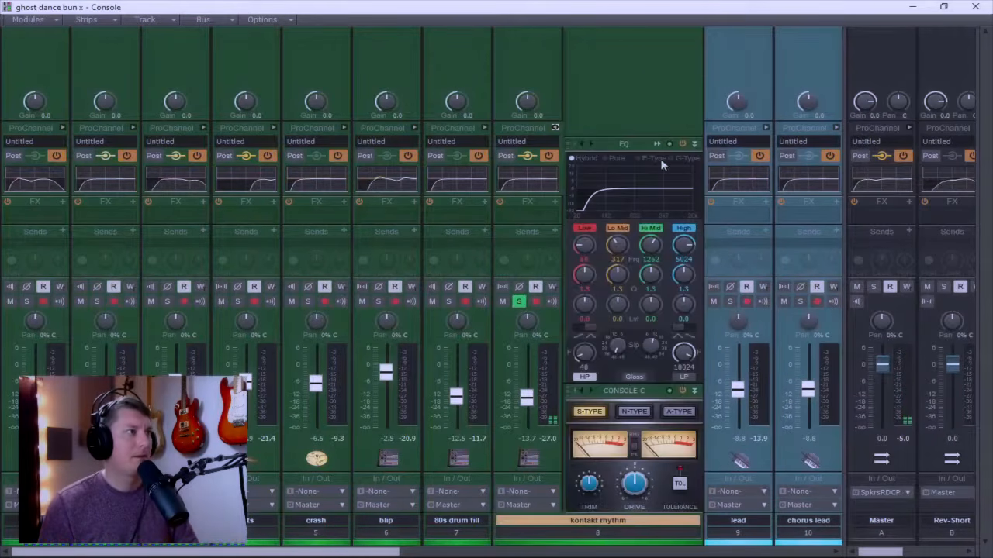
click(657, 145)
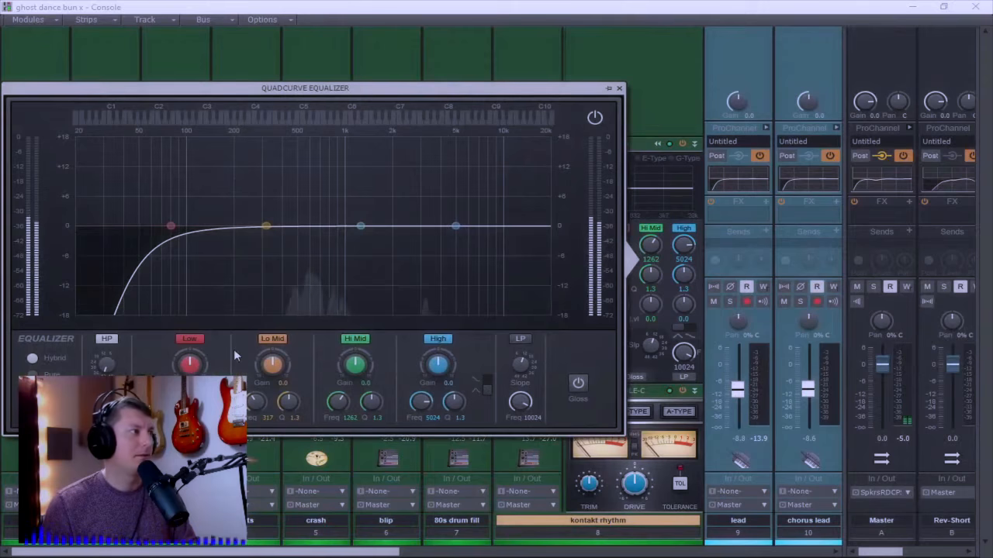
drag(114, 314, 165, 315)
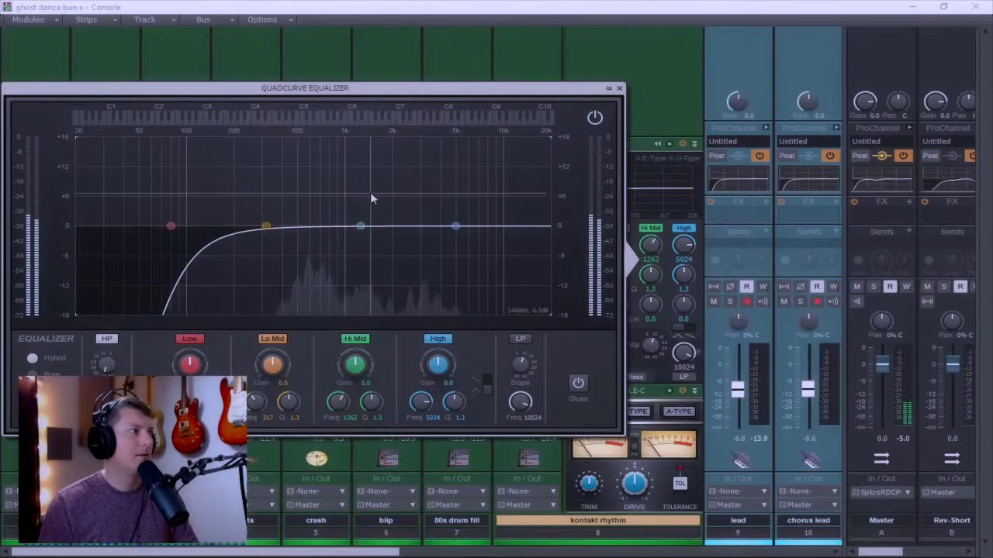
drag(359, 226, 390, 236)
drag(462, 227, 459, 203)
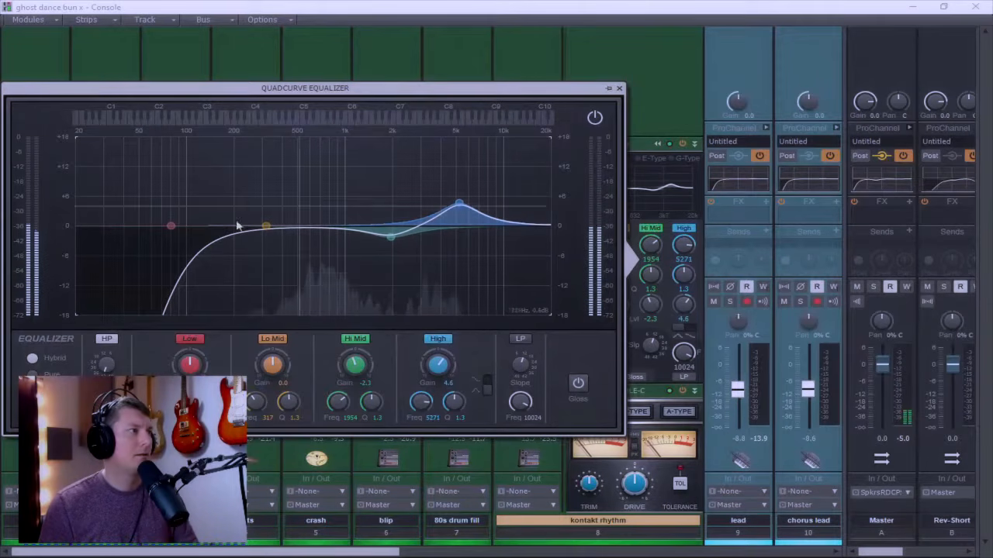
Step: Unsolo kontakt rhythm and raise its volume fader to about -6.3, closing its equalizer and ProChannel
click(619, 87)
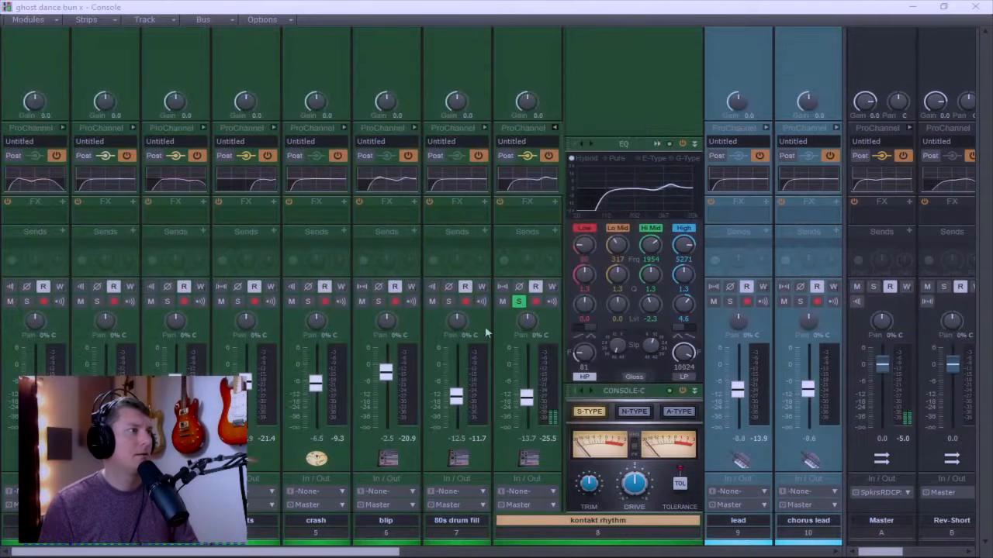
click(522, 301)
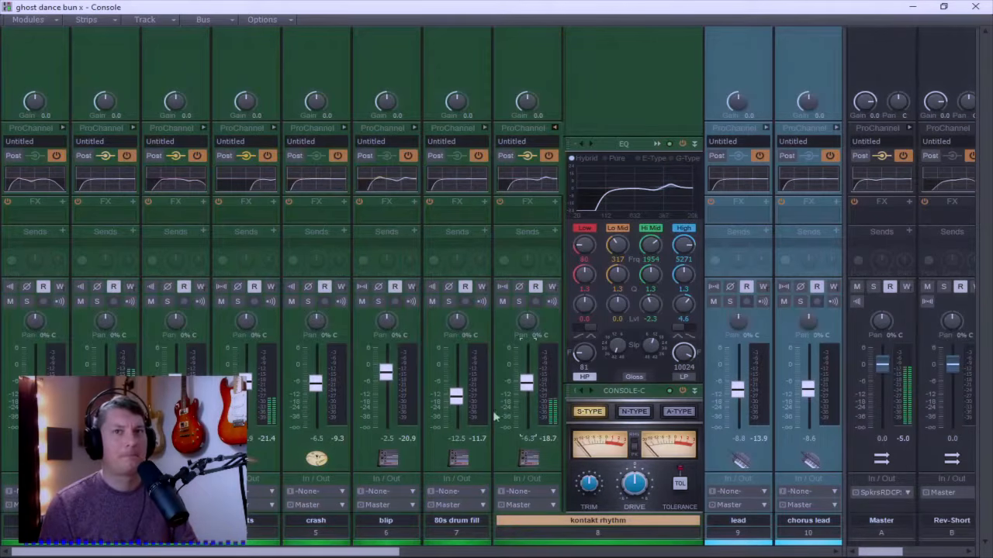
drag(313, 551, 466, 552)
click(246, 127)
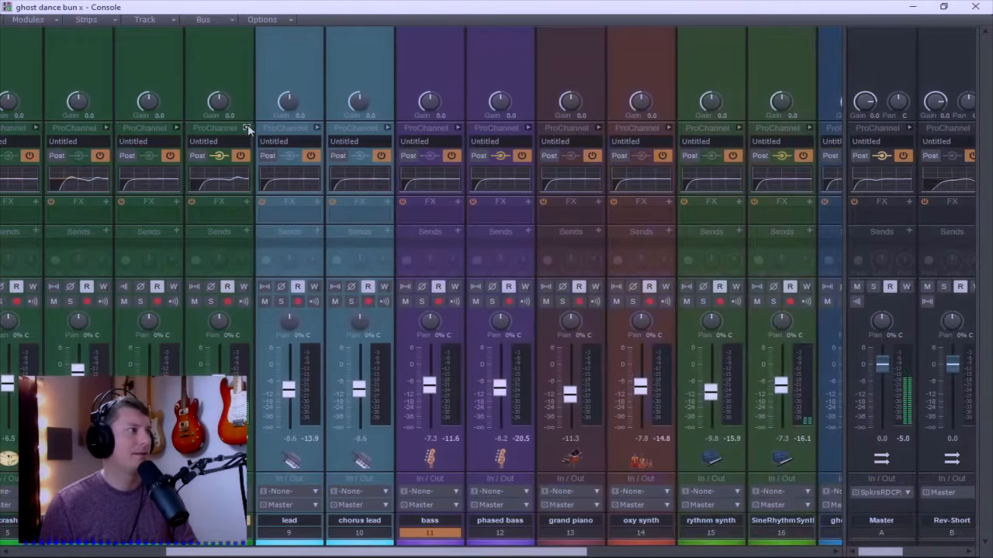
Step: Solo the sine rhythm synth track and open its ProChannel QuadCurve equalizer in the enlarged view
drag(330, 552, 574, 553)
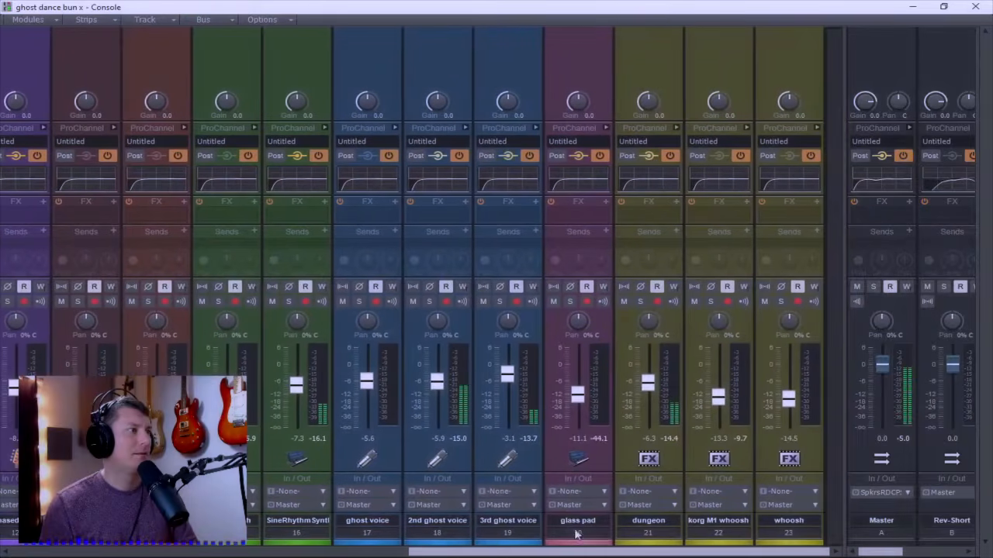
click(324, 128)
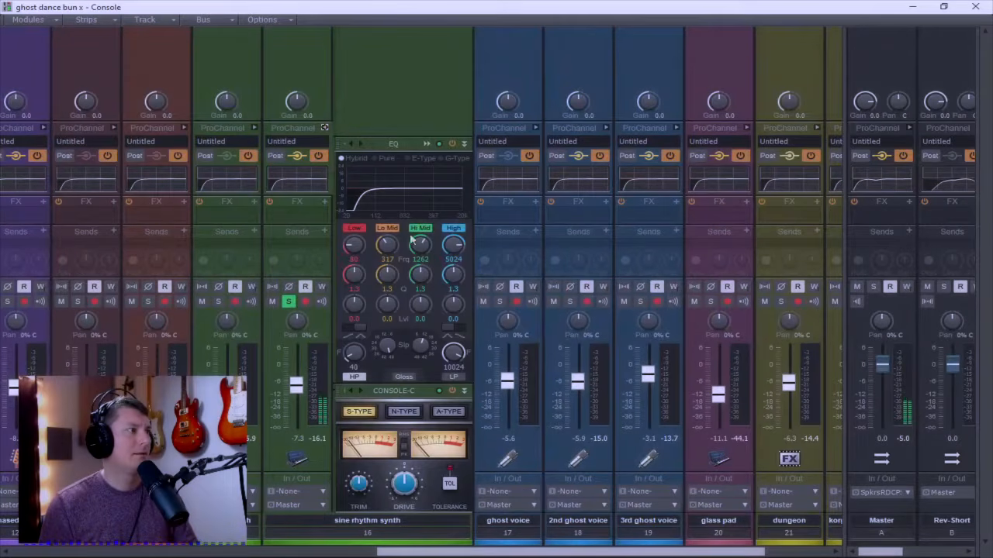
click(426, 145)
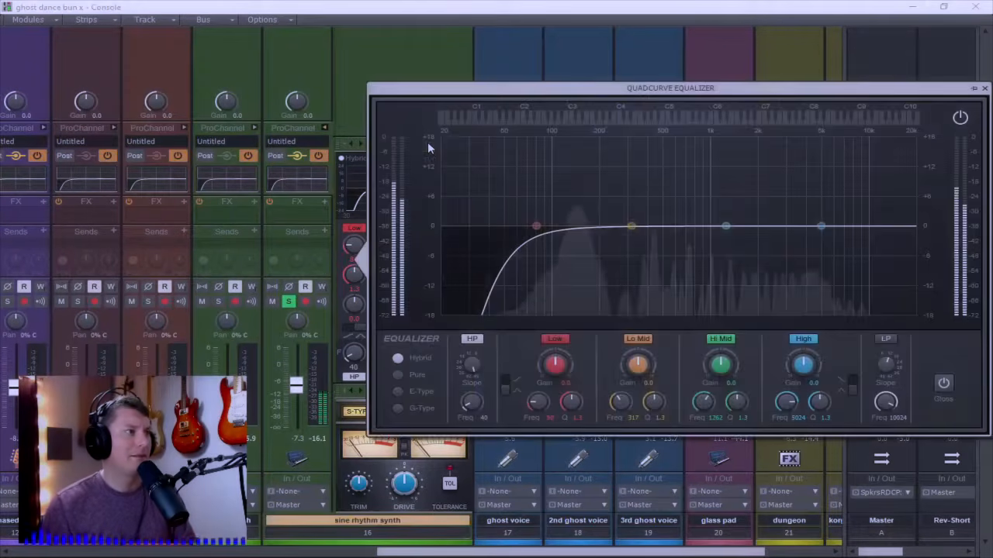
Step: Boost the sine rhythm synth's Low band by 3.7 dB at 141 Hz, Hi Mid by 3.2 dB at 696 Hz, and High by 4.8 dB at 2947 Hz
drag(540, 233, 576, 209)
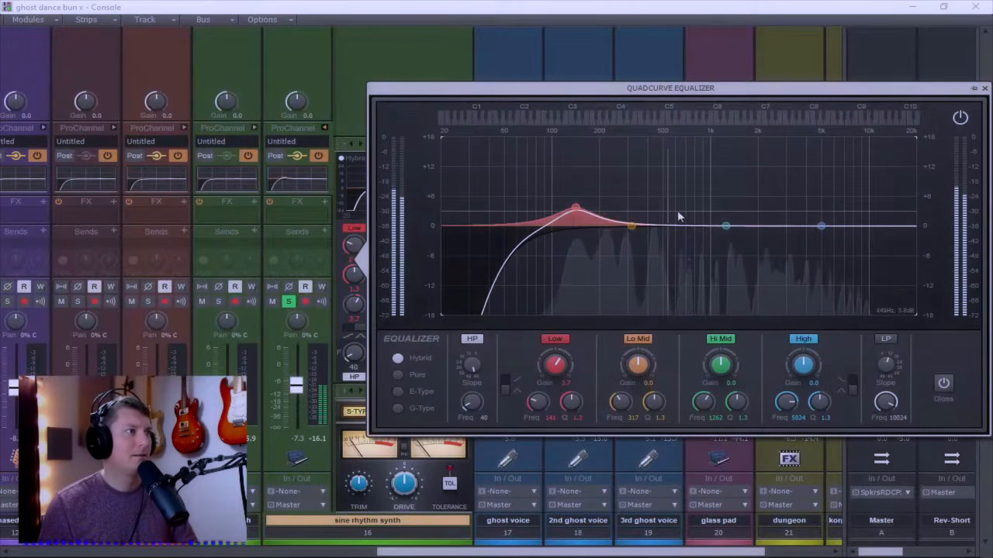
drag(727, 228, 685, 210)
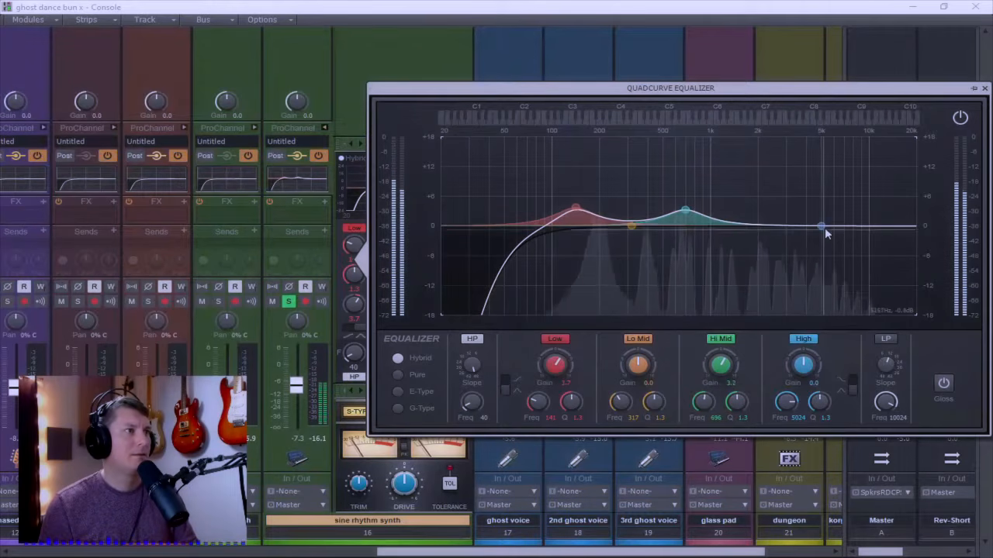
drag(821, 226, 784, 203)
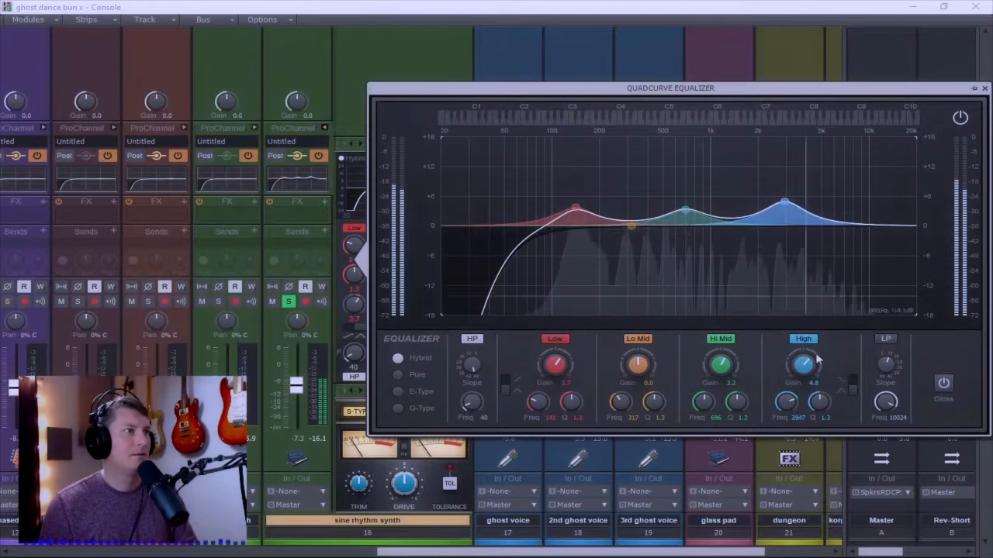
Step: Switch the sine rhythm synth's High band to a shelf at 3749 Hz, raise its high-pass to 79 Hz, and set Low to 3.8 dB at 146 Hz
click(852, 389)
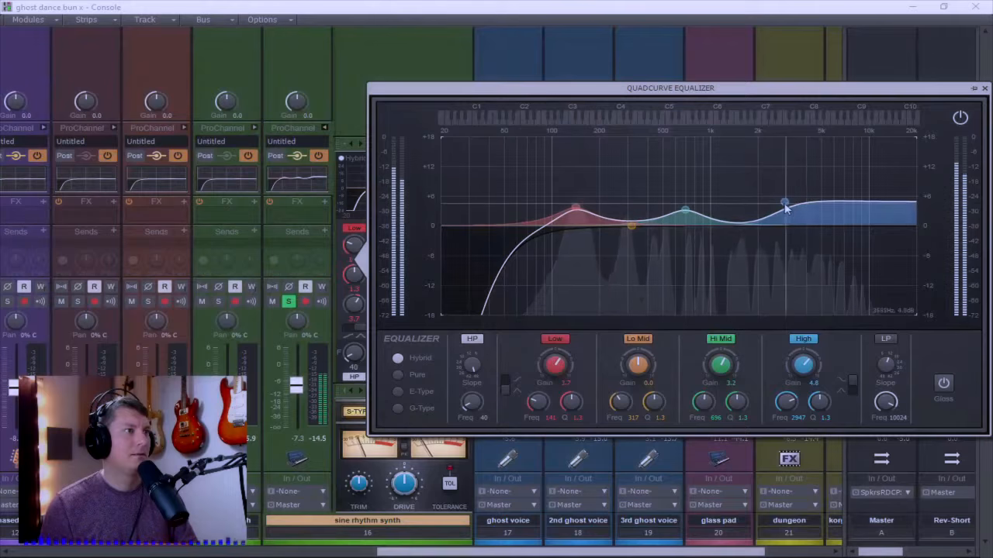
drag(784, 202, 800, 202)
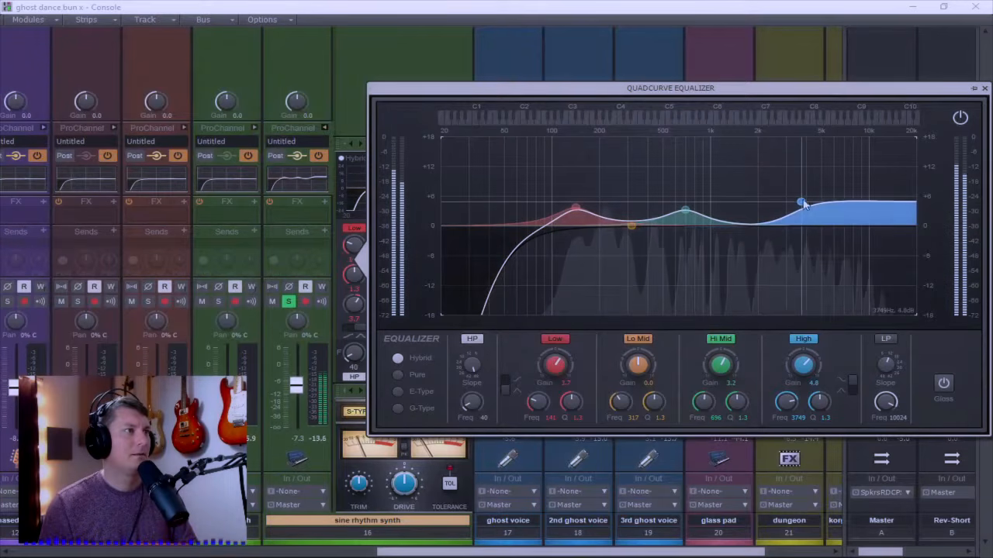
drag(467, 406, 468, 386)
drag(575, 208, 578, 207)
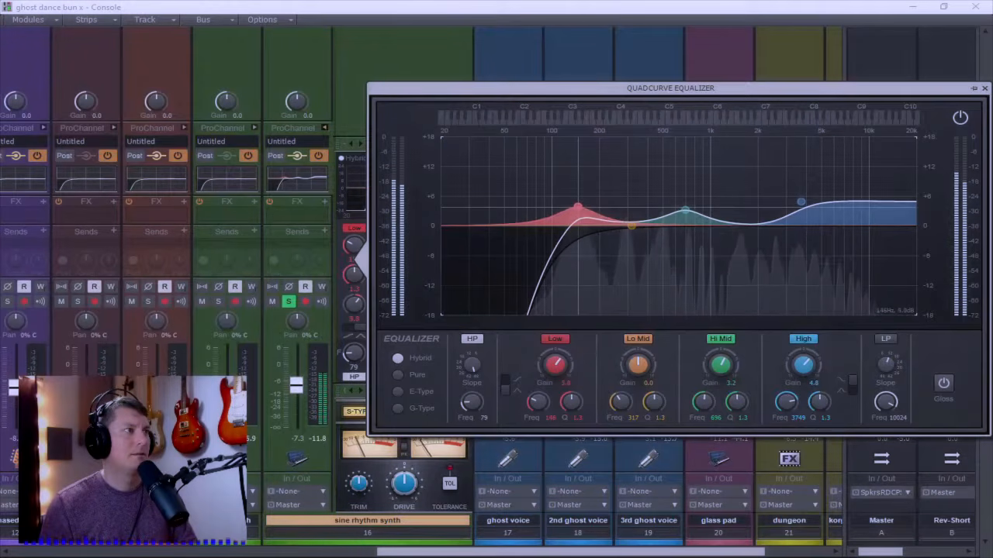
Step: Close the sine rhythm synth's equalizer and ProChannel, unsolo the track, and lower its volume fader to -8.4
click(984, 89)
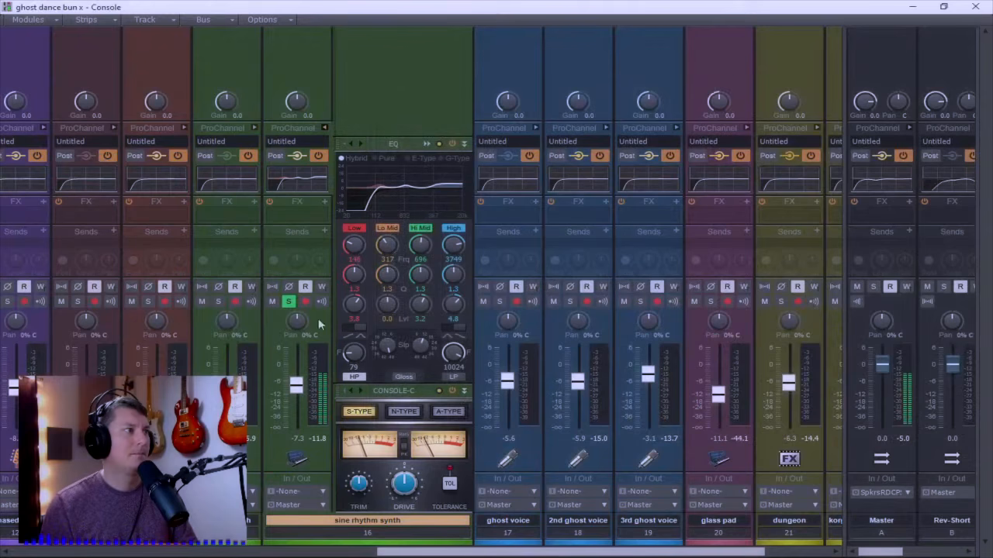
click(288, 302)
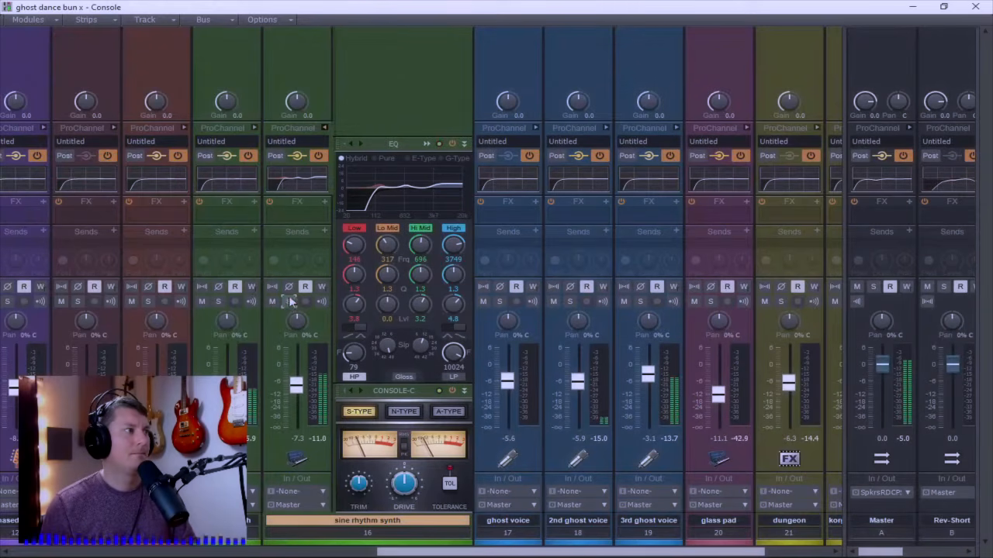
click(323, 128)
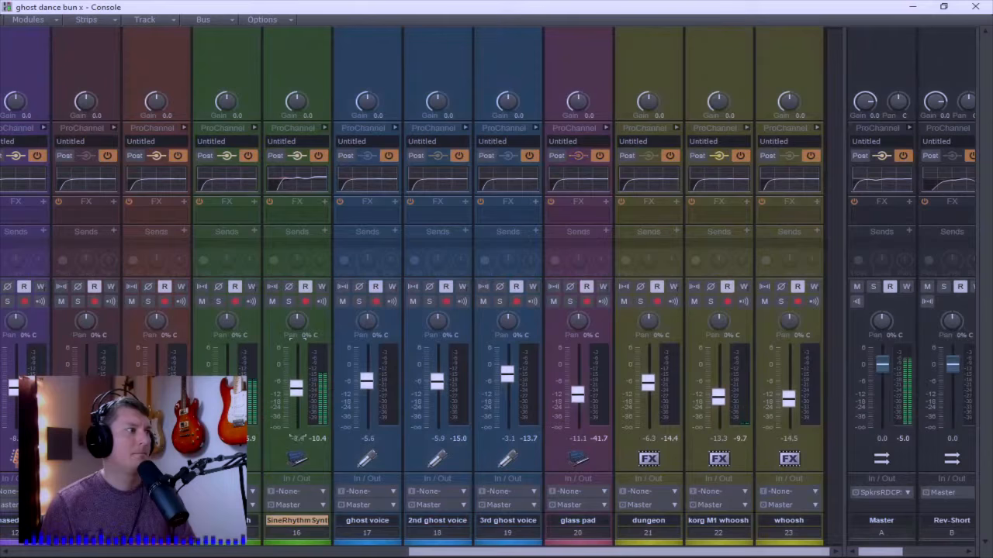
Step: Solo the rythnm synth track and open its ProChannel QuadCurve equalizer in the enlarged view
click(220, 301)
click(255, 128)
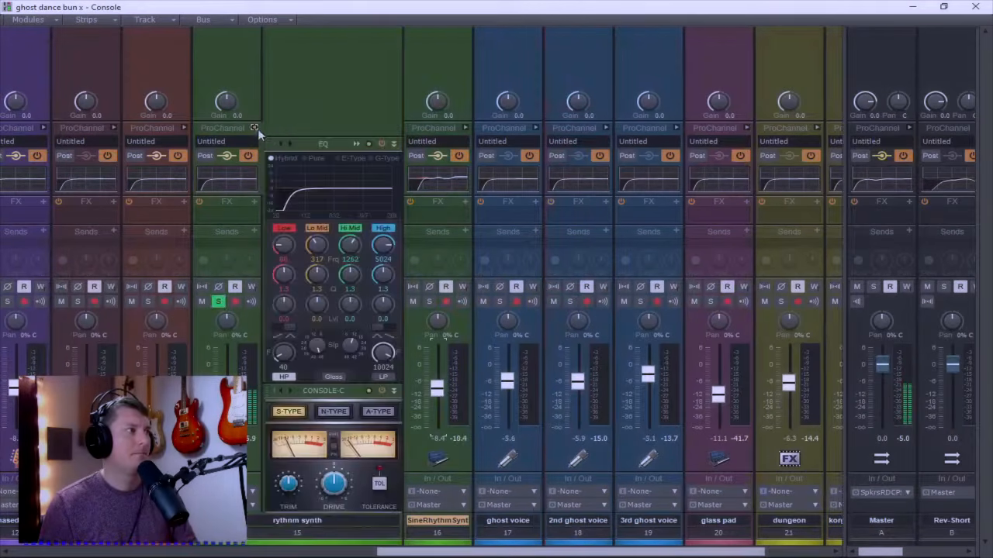
click(350, 145)
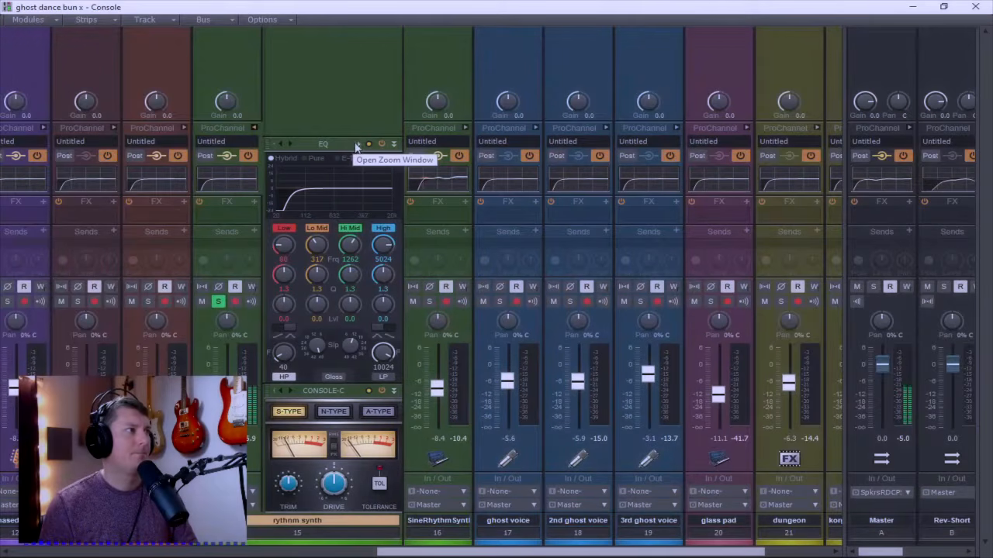
click(356, 145)
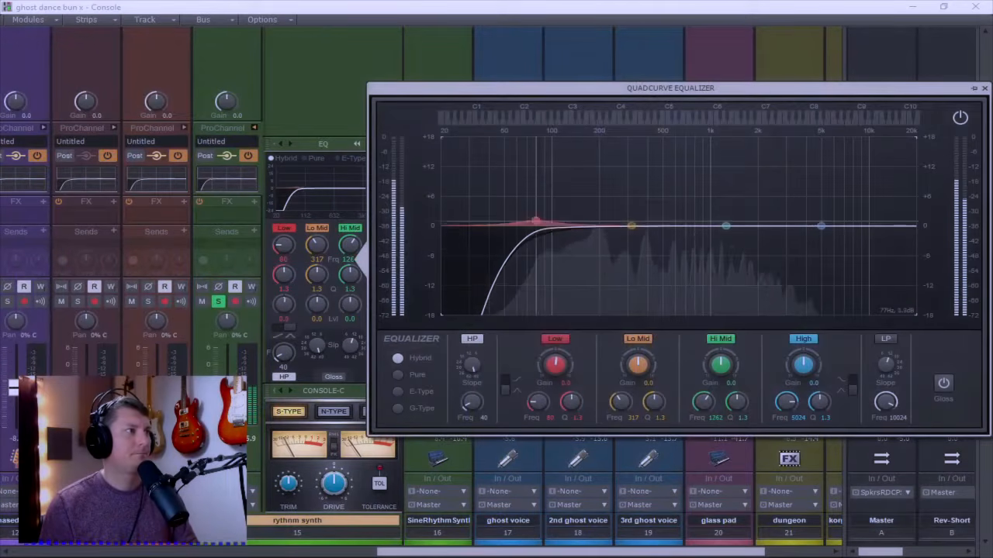
Step: Set rythnm synth's Low +6.0 dB at 125 Hz, Lo Mid +2.7 at 345, Hi Mid -1.6 at 1362, High +4.0 at 5014, and low-pass at 7674 Hz
drag(536, 222, 567, 199)
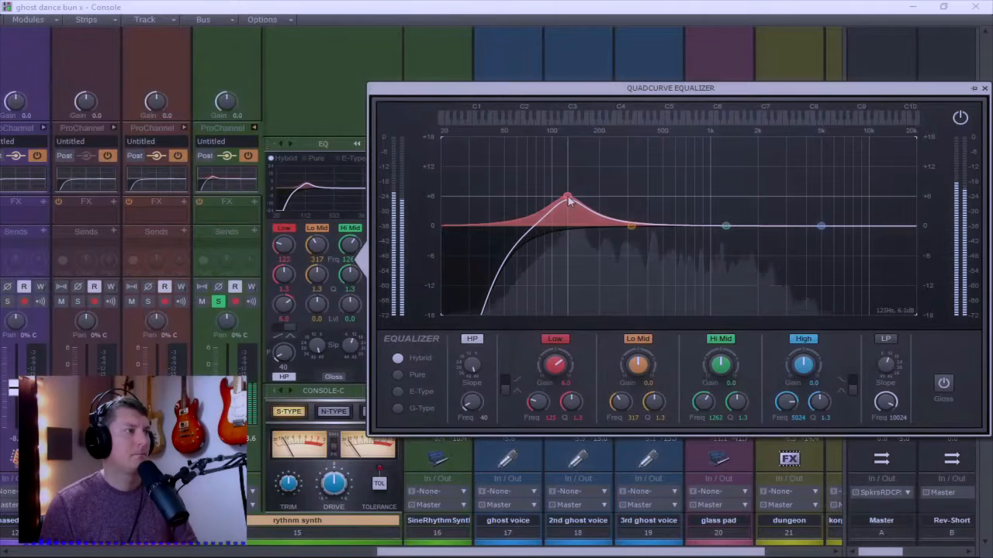
drag(632, 226, 636, 210)
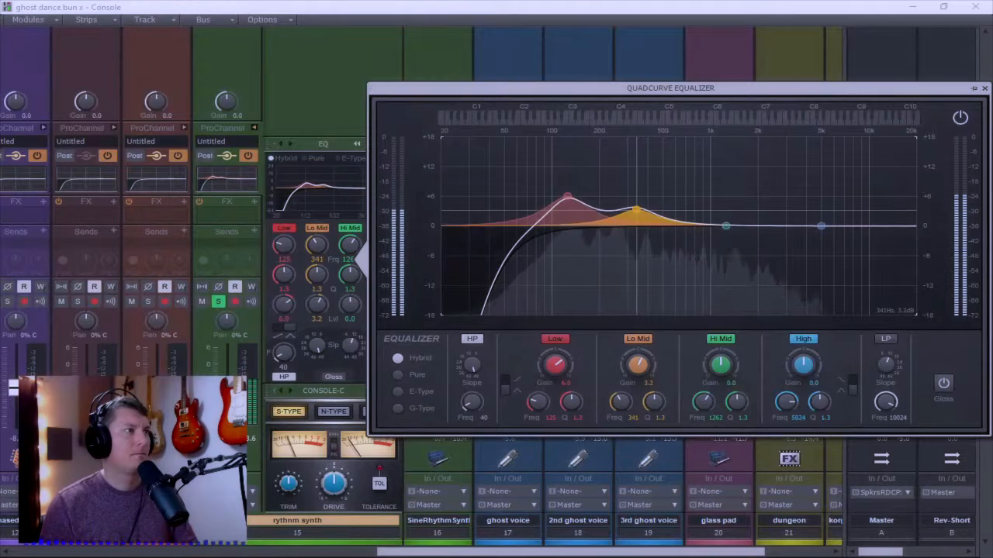
drag(728, 220, 734, 252)
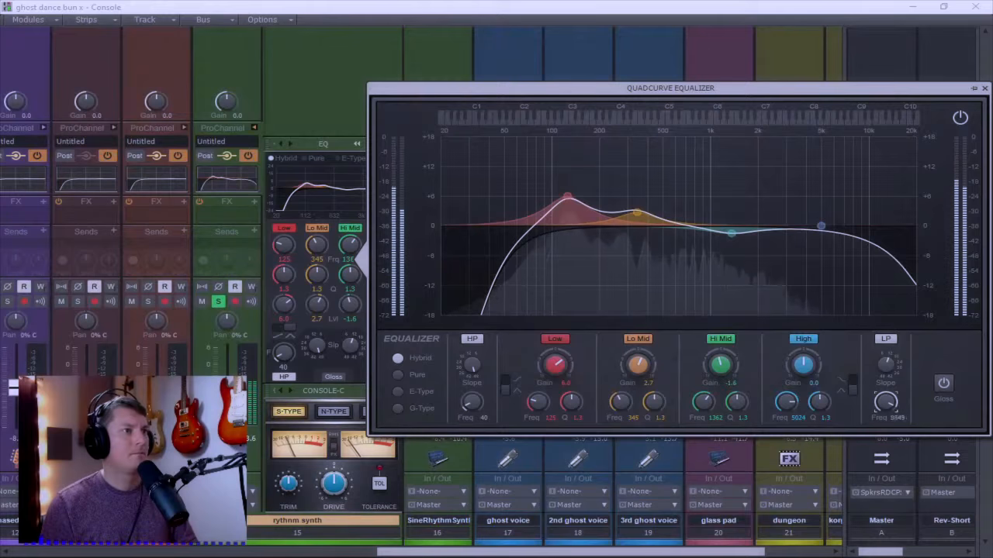
mouse_move(885, 402)
mouse_down()
mouse_move(885, 424)
mouse_move(885, 390)
mouse_move(893, 397)
mouse_up()
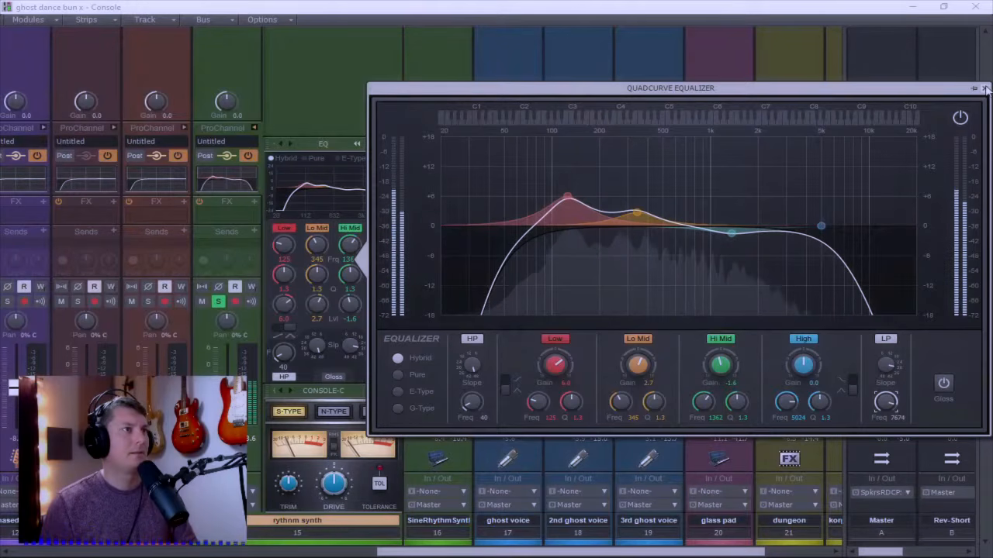
drag(821, 226, 821, 207)
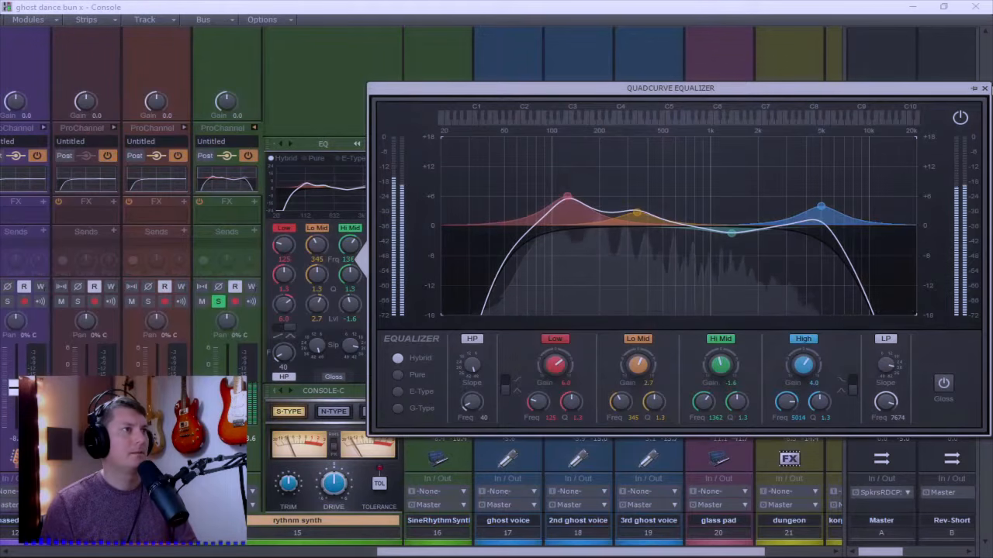
Step: Close the rythnm synth's equalizer and ProChannel, unsolo the track, and set its volume fader to -5.2
click(311, 242)
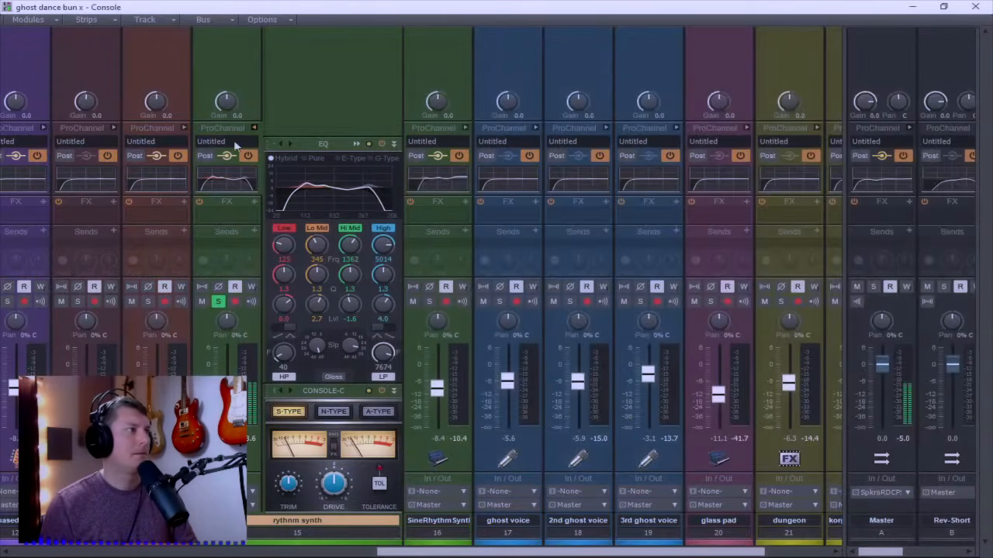
click(255, 127)
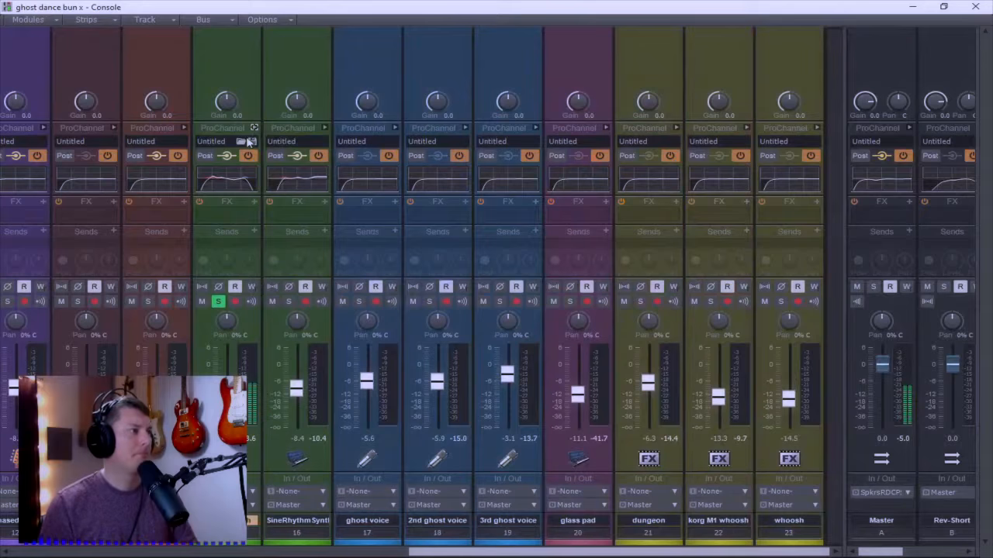
click(221, 304)
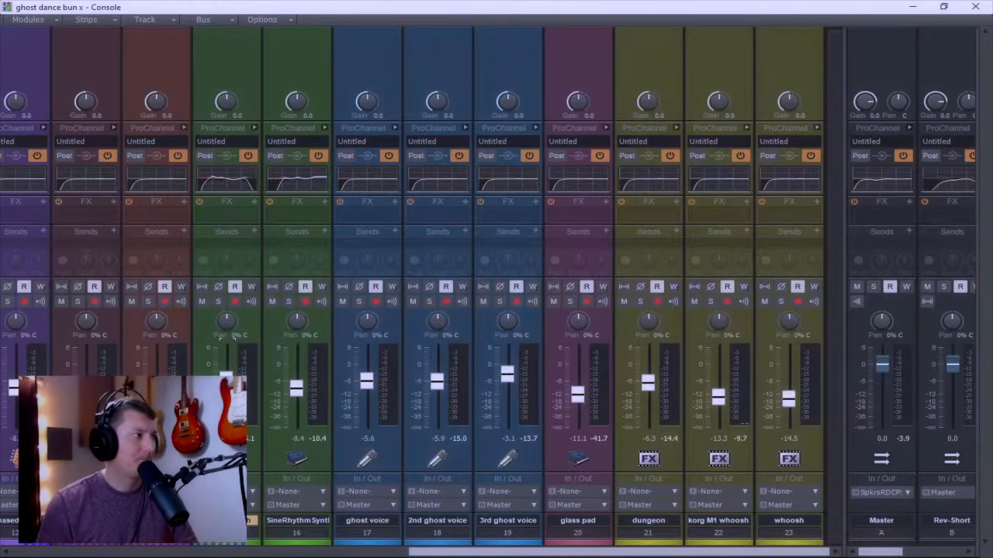
Step: Start playback, move it to about measure 92 where the bass re-enters in the track view, and return to the console
key(space)
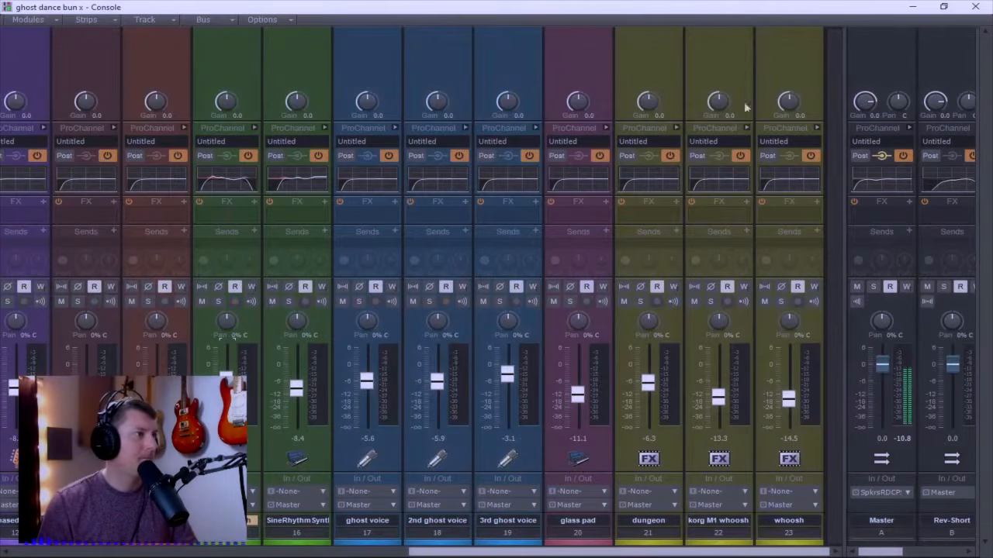
click(915, 6)
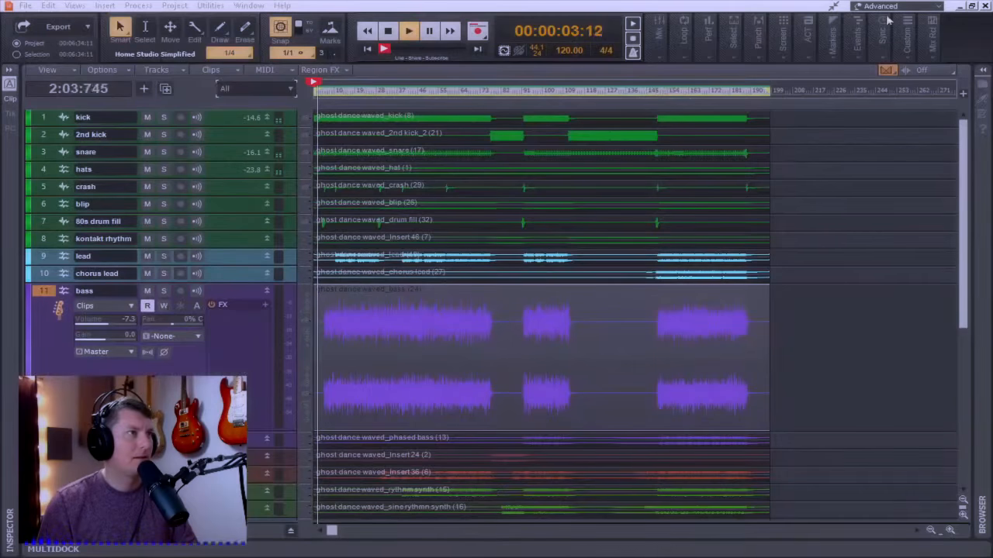
click(525, 92)
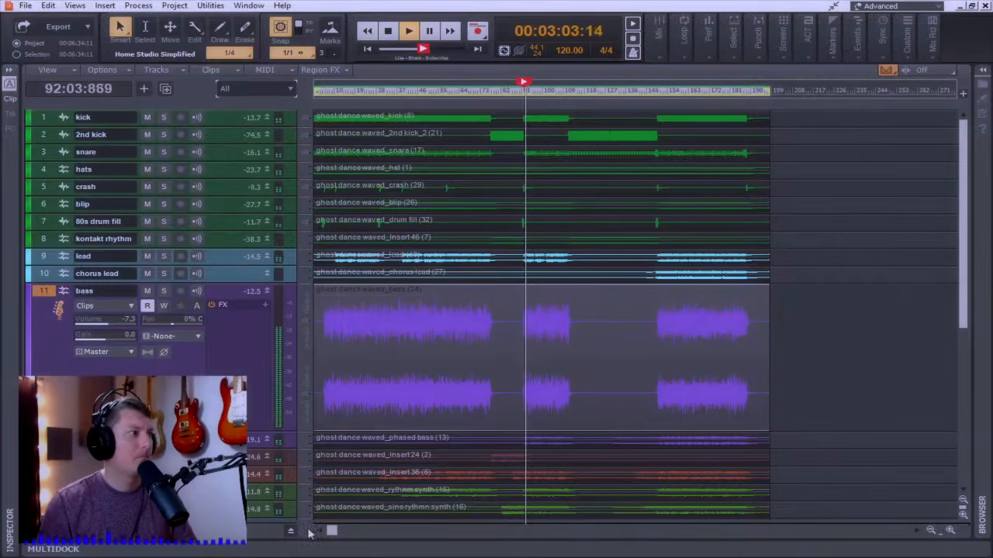
key(alt+2)
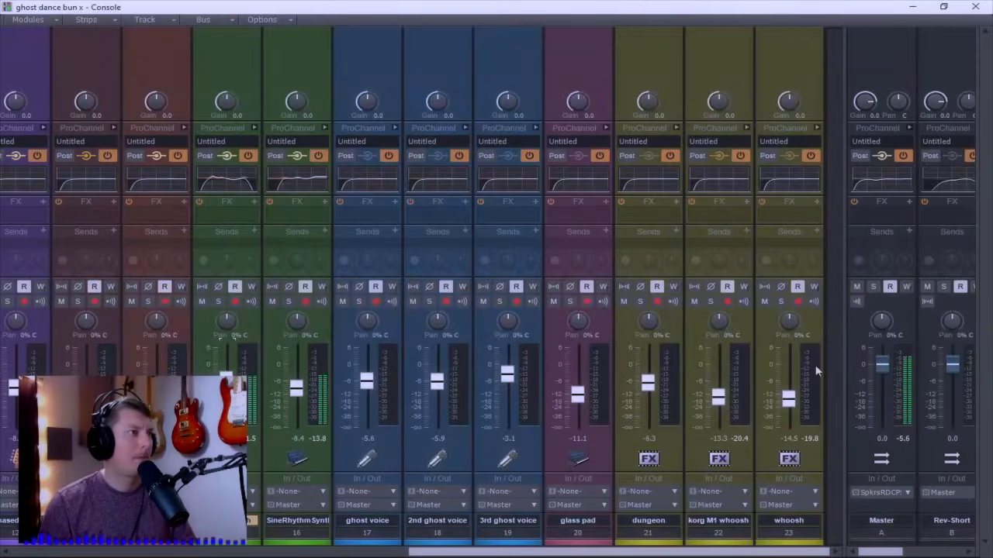
Step: Solo the oxy synth track and open its ProChannel QuadCurve equalizer in the enlarged view
drag(460, 552, 270, 552)
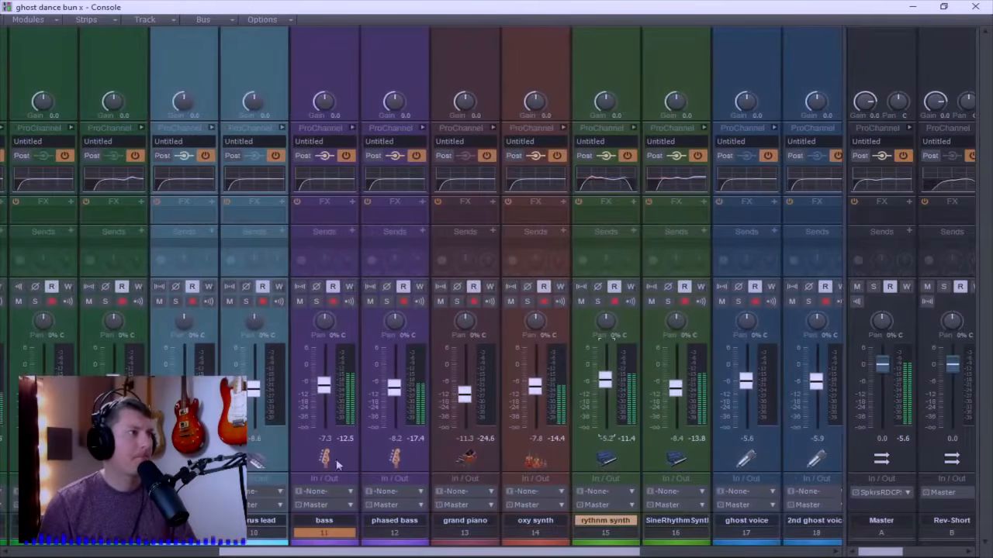
click(526, 300)
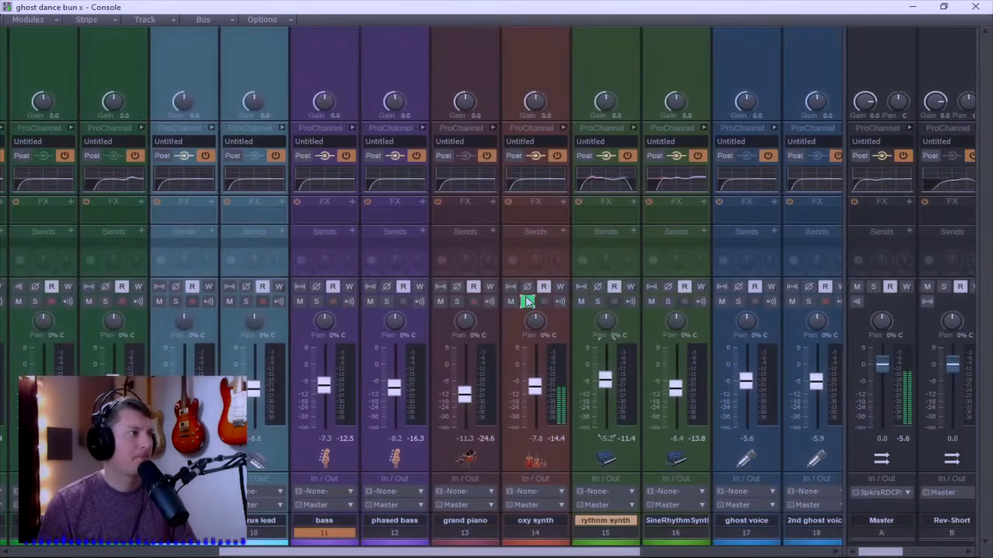
click(563, 128)
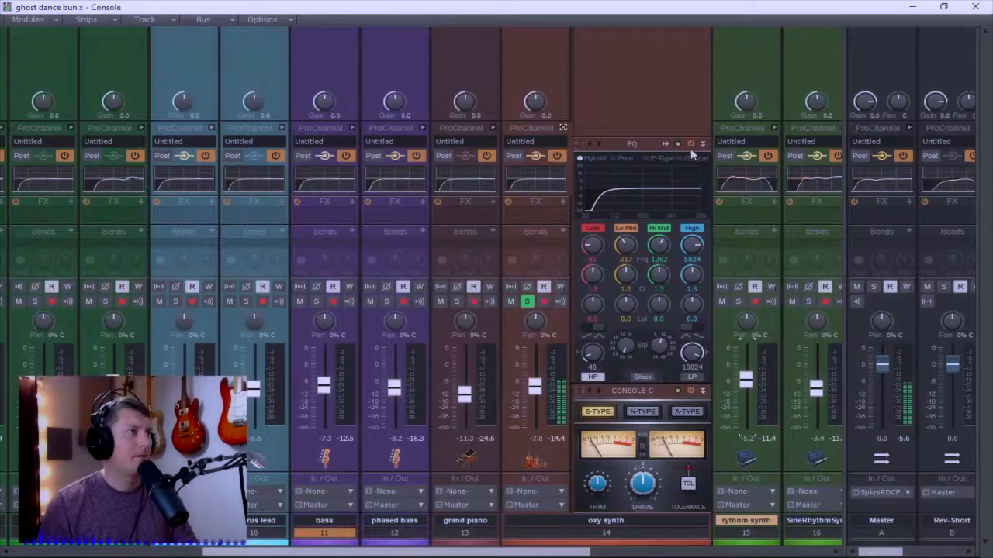
click(666, 144)
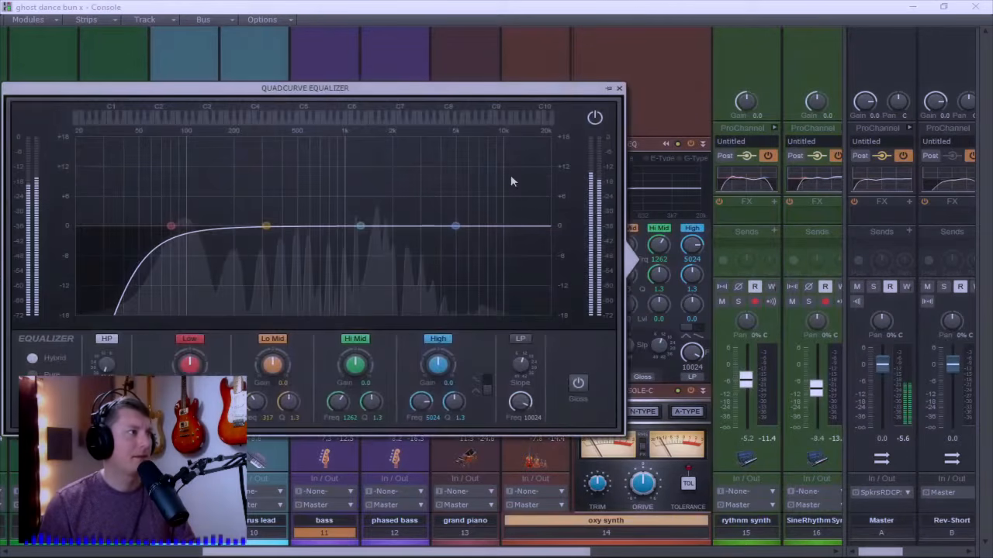
Step: Equalize oxy synth with Low +4.7 dB near 118 Hz, Hi Mid -3.1 dB at 800 Hz and a High shelf +2.8 dB at 2693 Hz, then unsolo it
drag(170, 226, 198, 204)
mouse_move(360, 226)
mouse_down()
mouse_move(310, 248)
mouse_move(284, 207)
mouse_move(344, 173)
mouse_move(377, 204)
mouse_move(380, 222)
mouse_move(362, 231)
mouse_move(360, 244)
mouse_up()
click(457, 227)
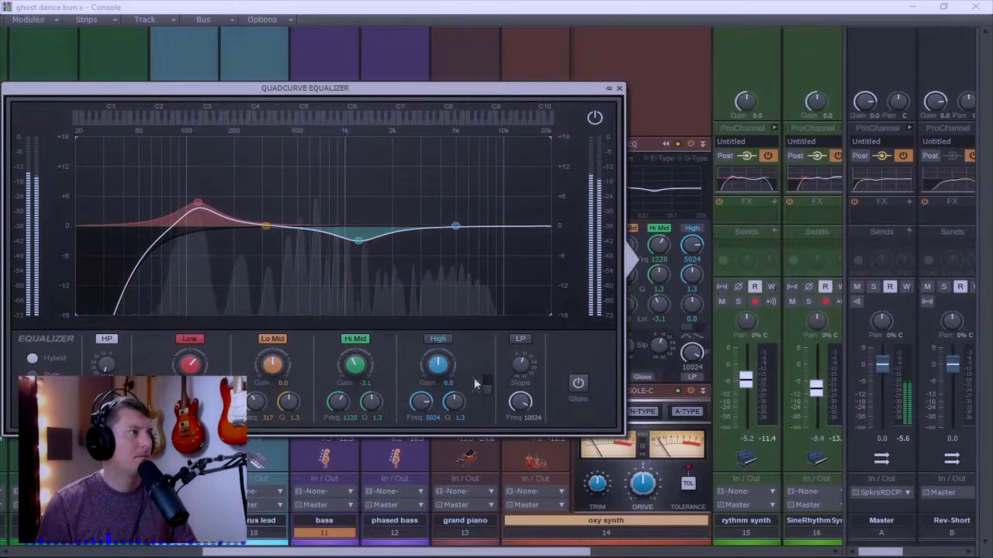
drag(456, 226, 412, 212)
drag(358, 239, 329, 241)
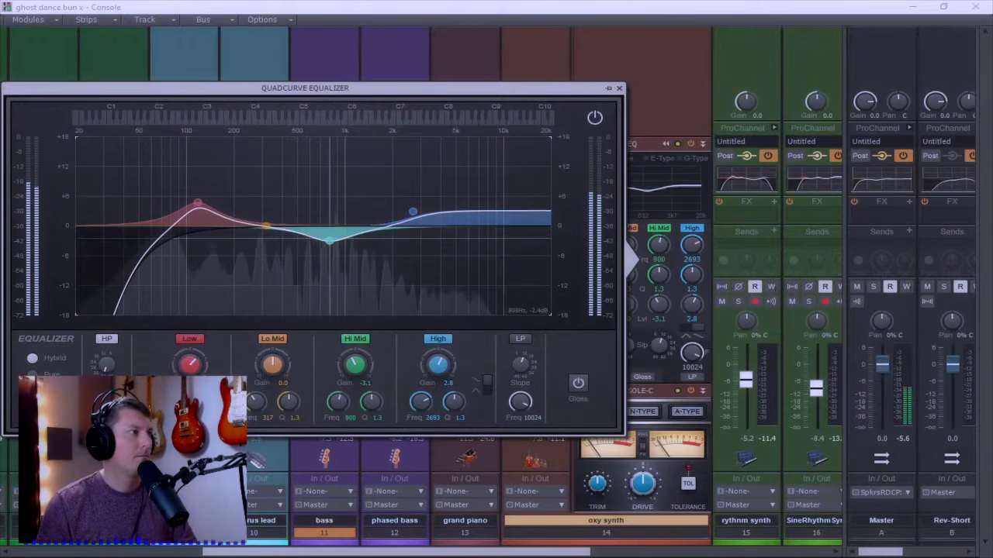
click(619, 89)
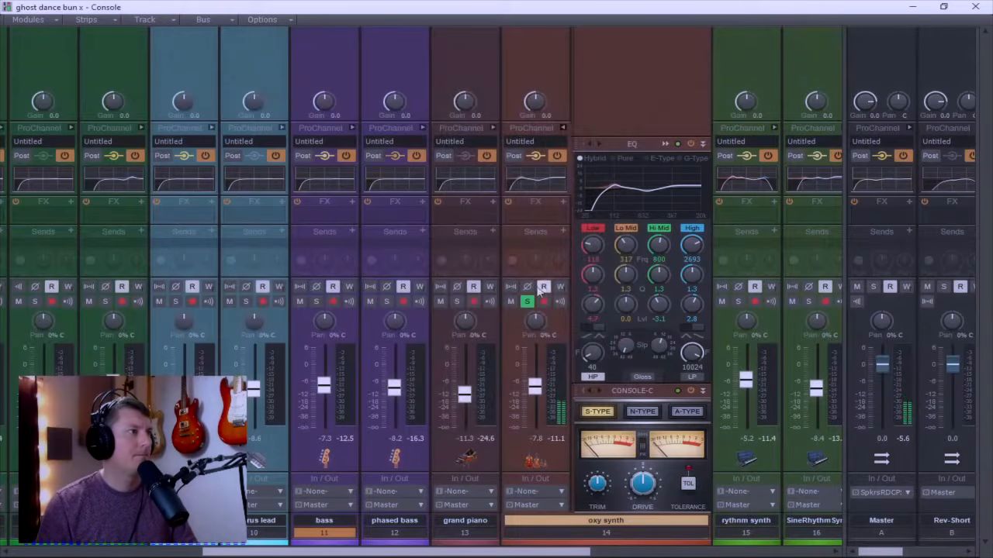
click(563, 127)
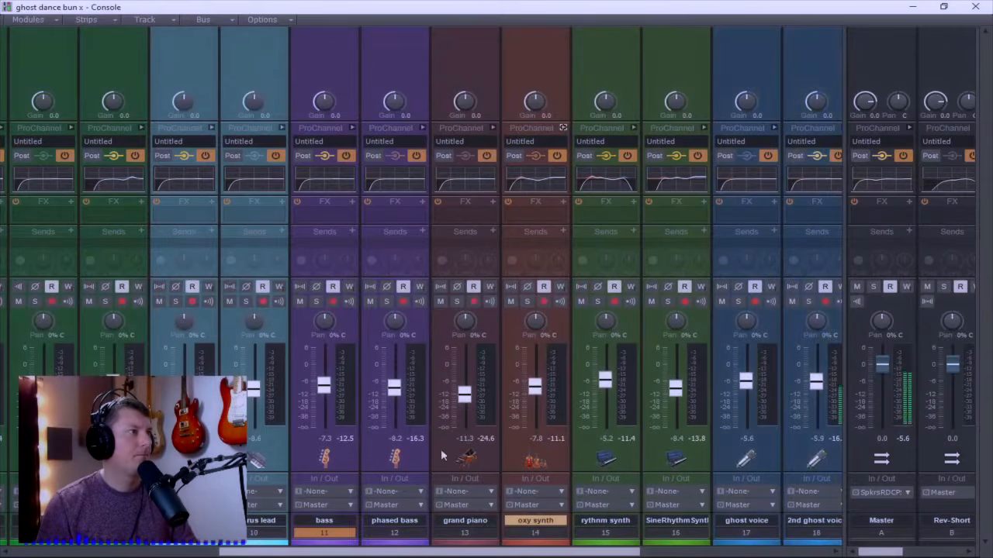
Step: Open the 2nd ghost voice track's ProChannel QuadCurve equalizer in the enlarged view
drag(399, 550, 460, 554)
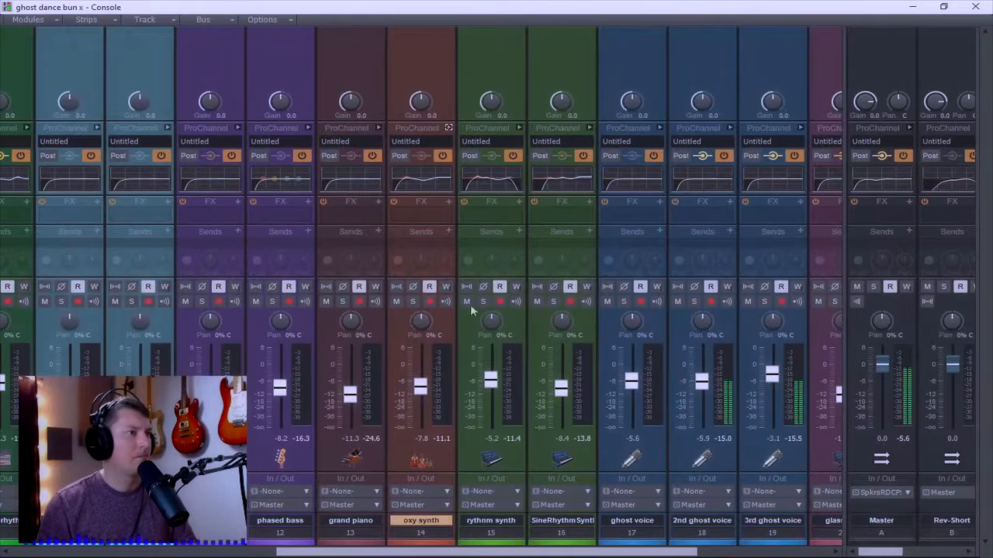
drag(572, 553, 713, 550)
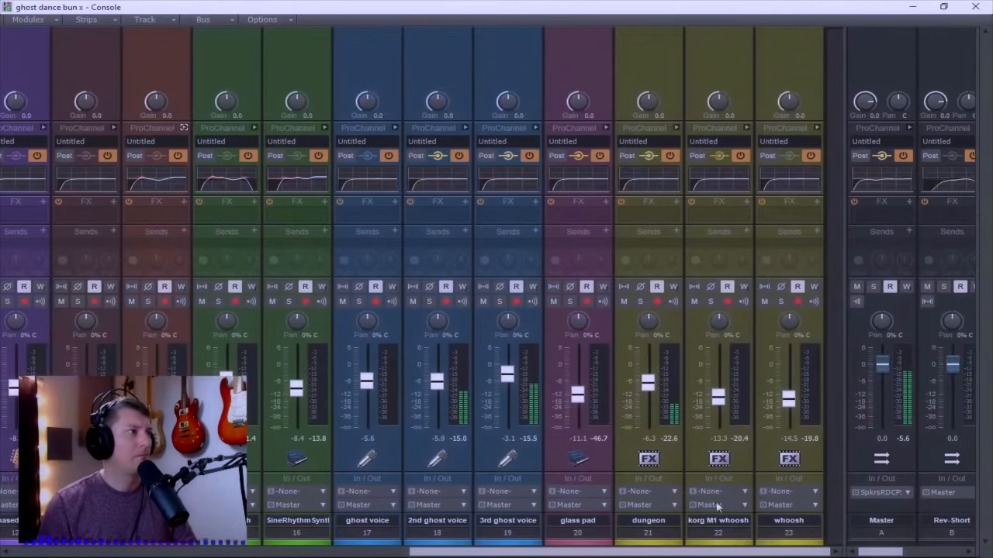
click(465, 127)
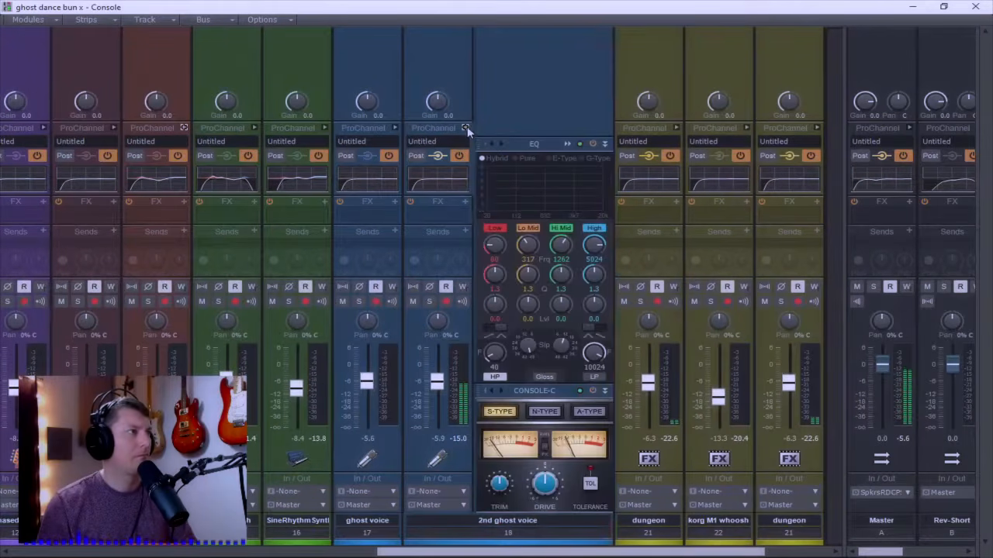
click(567, 143)
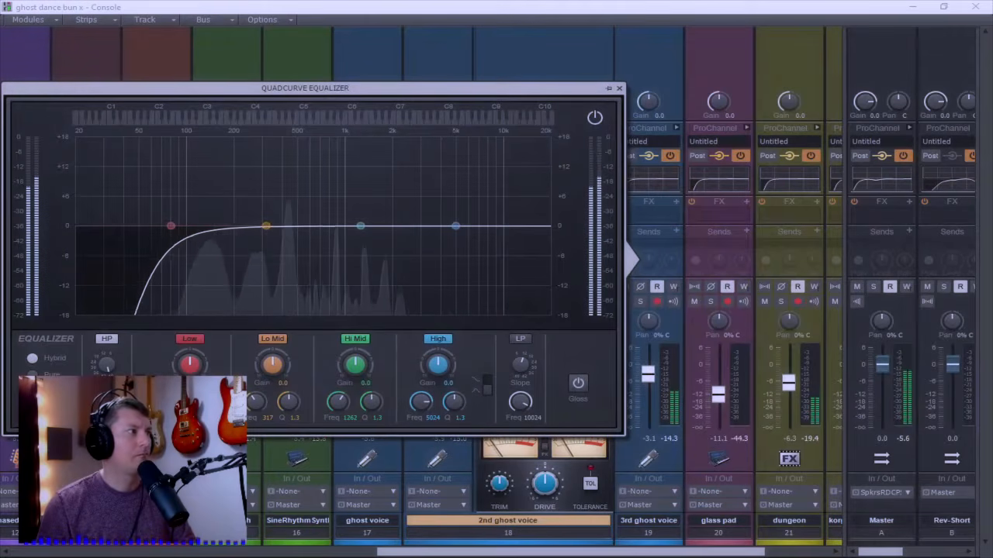
Step: Equalize 2nd ghost voice with Hi Mid -3.4 dB at 754 Hz, High shelf +5.6 dB at 3017 Hz, high-pass 70 Hz and low-pass 10024 Hz, then collapse its ProChannel
drag(361, 226, 325, 243)
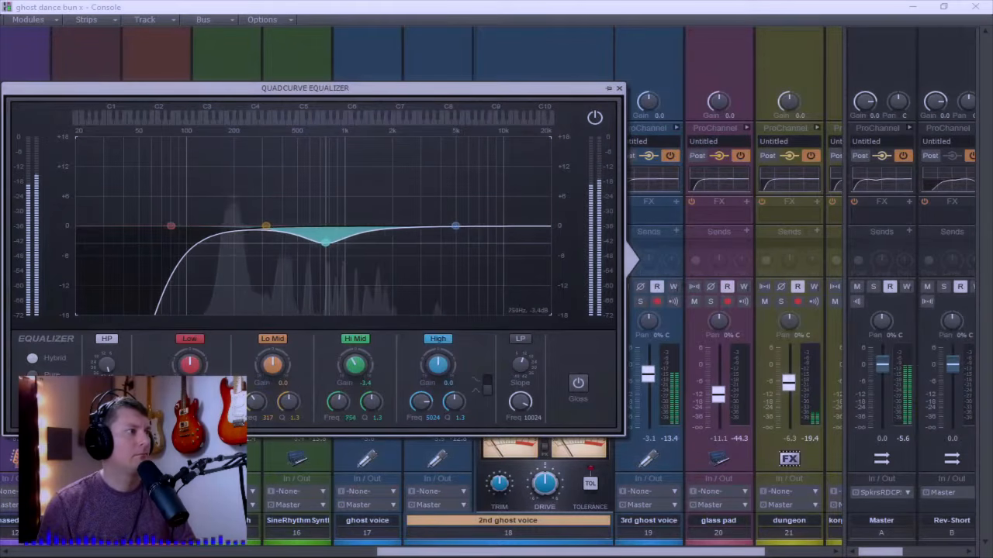
click(519, 339)
drag(520, 374, 520, 364)
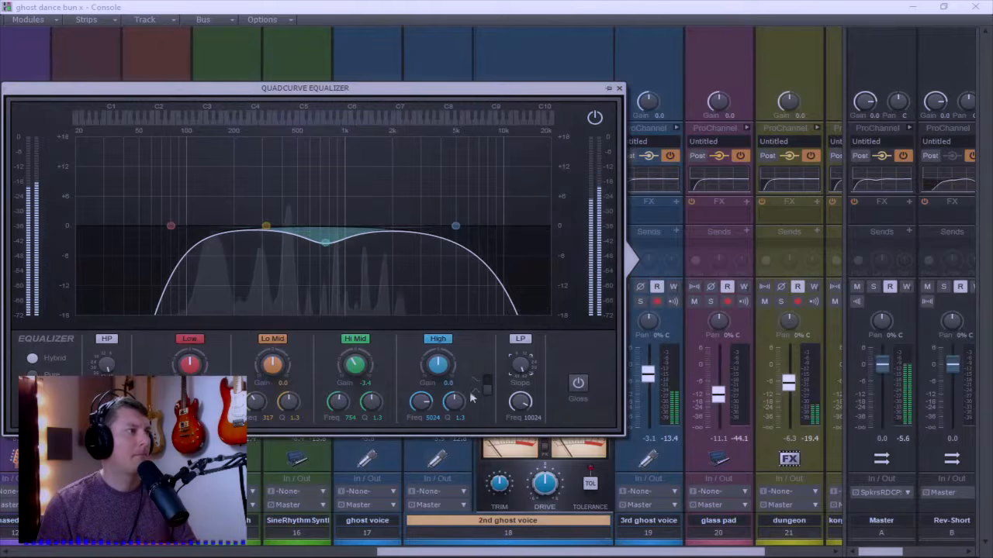
drag(438, 370, 439, 355)
drag(421, 401, 420, 411)
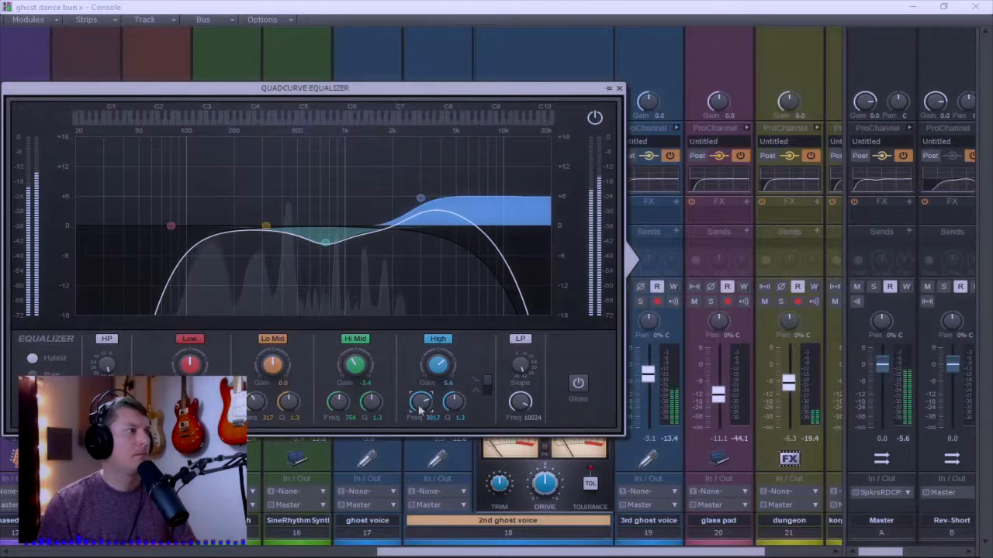
click(619, 88)
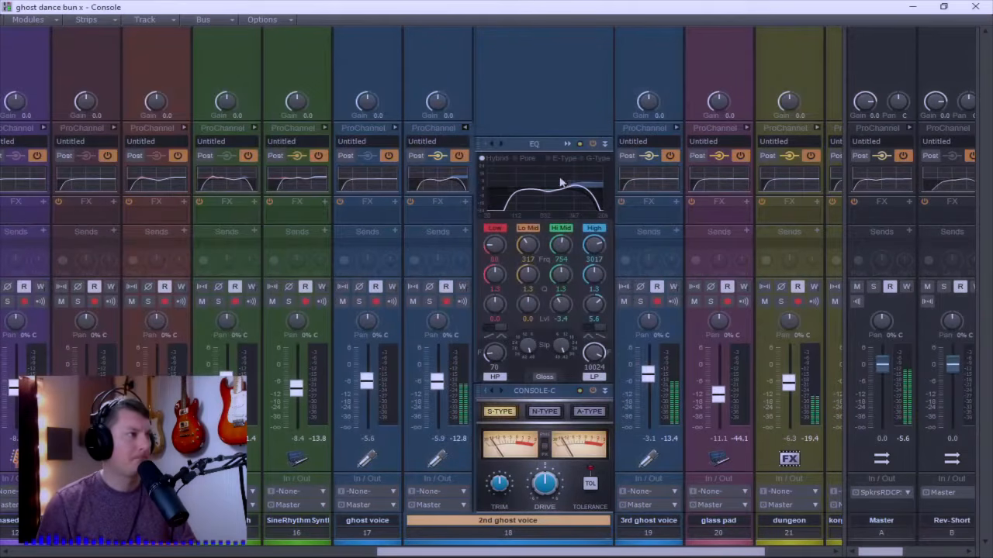
click(466, 127)
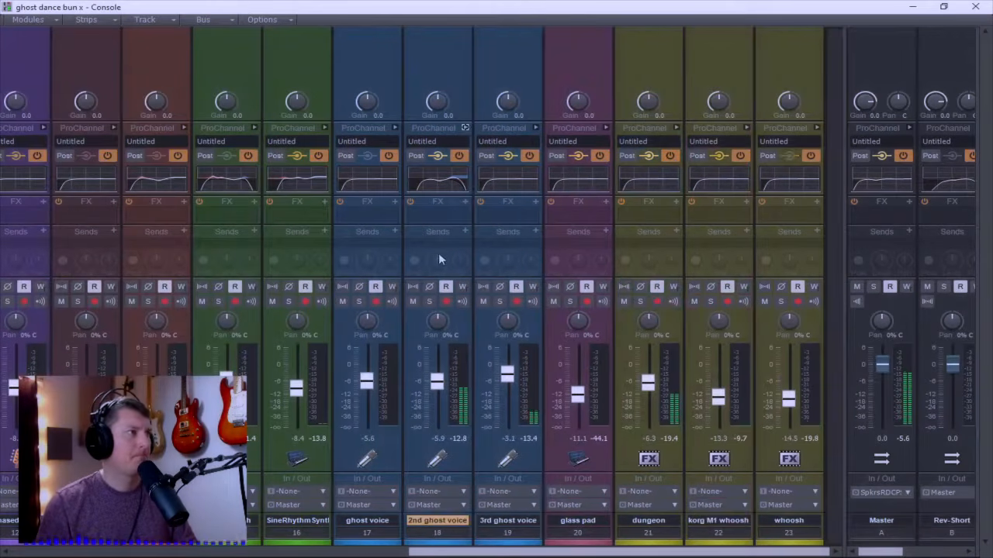
Step: Solo the 2nd and 3rd ghost voice tracks and open the 3rd ghost voice's QuadCurve equalizer in the enlarged view
click(499, 301)
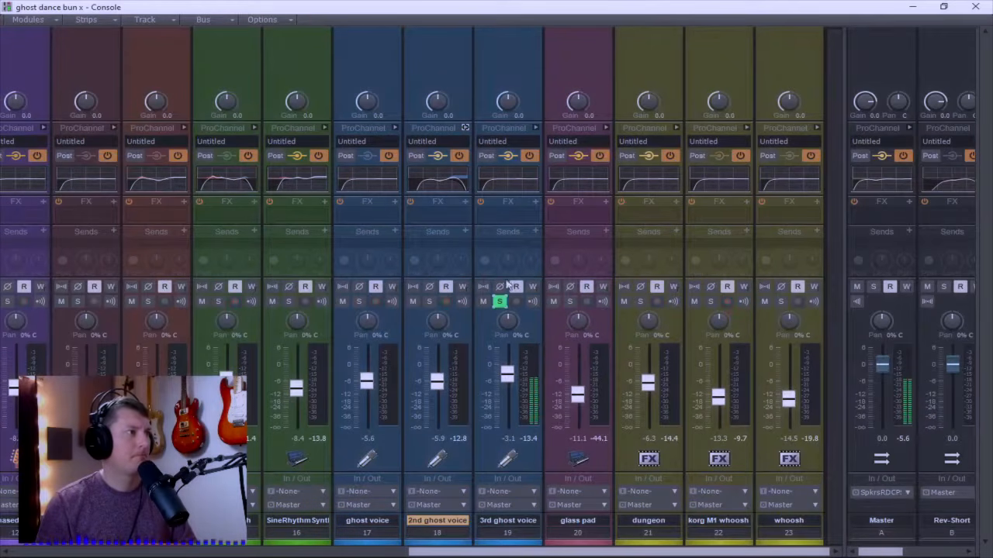
click(535, 129)
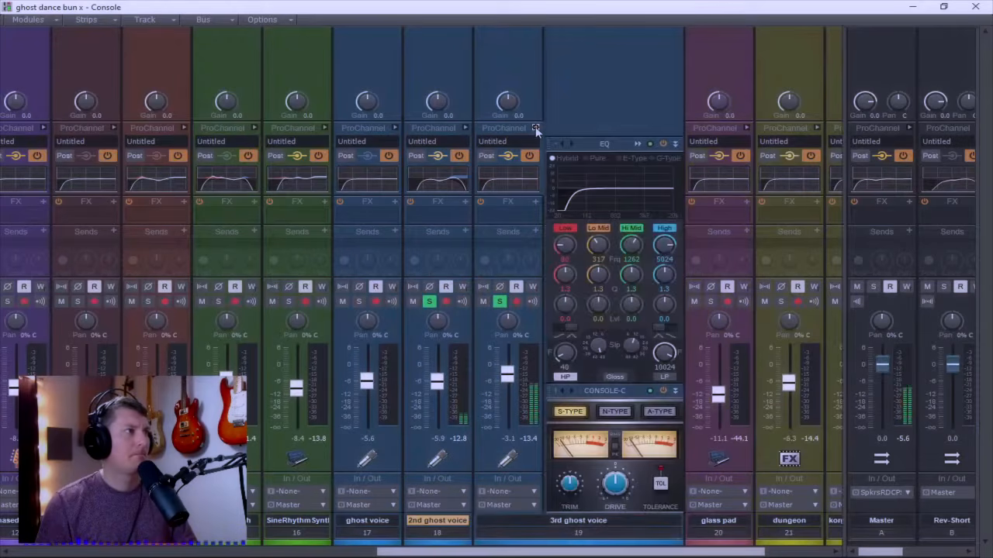
click(638, 144)
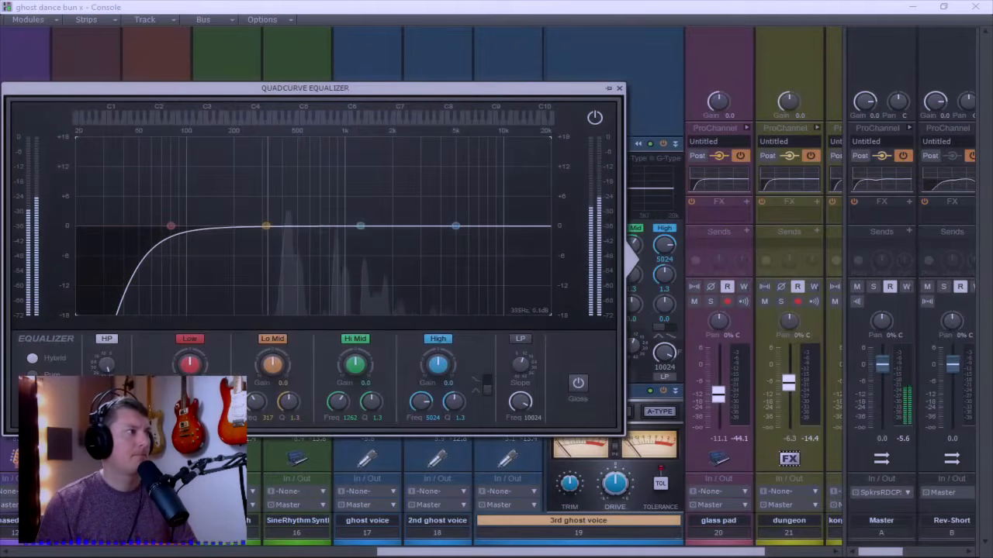
Step: Equalize 3rd ghost voice with high-pass 113 Hz, Low +4.2 dB at 268 Hz, Lo Mid -5.2 dB at 2803 Hz and High +2.2 dB at 5024 Hz
drag(266, 226, 417, 251)
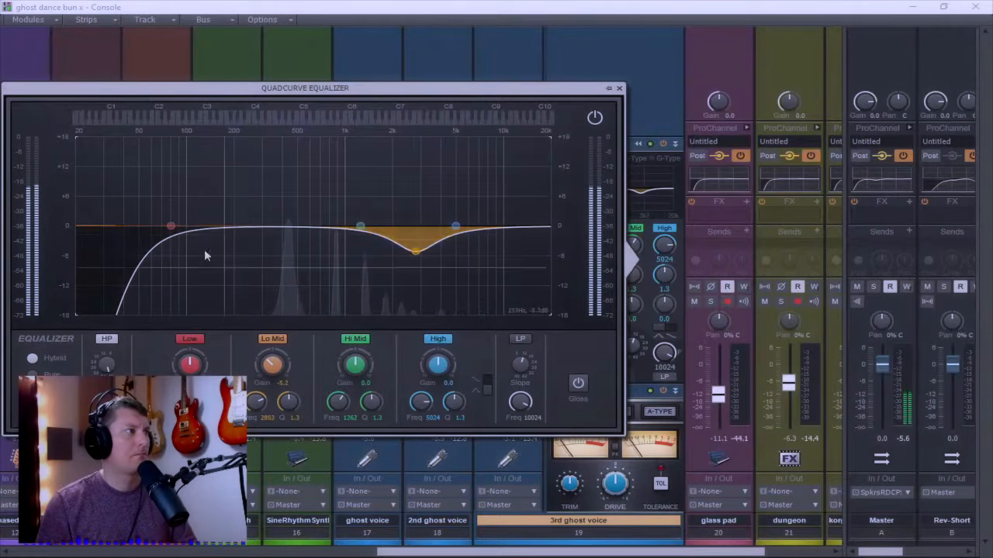
drag(205, 256, 277, 256)
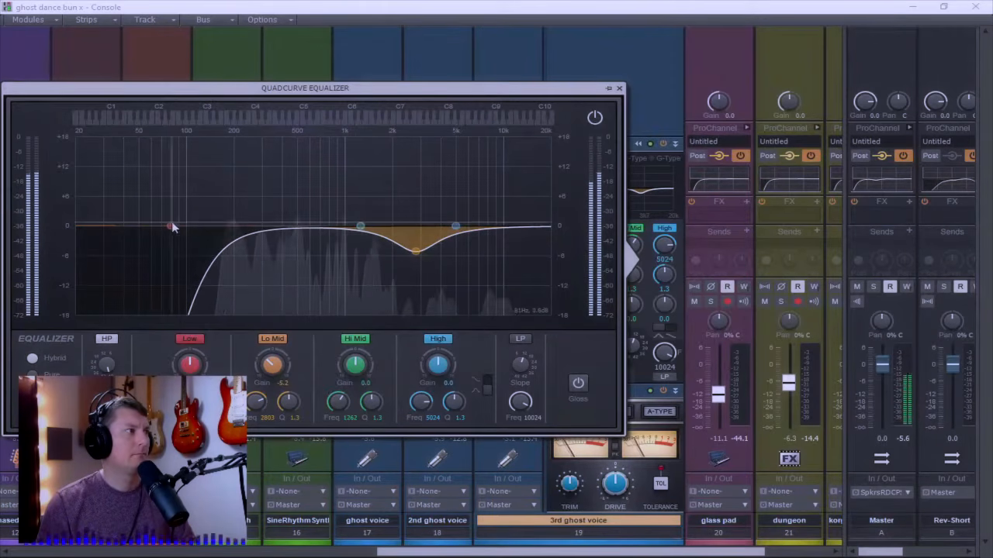
drag(172, 224, 254, 205)
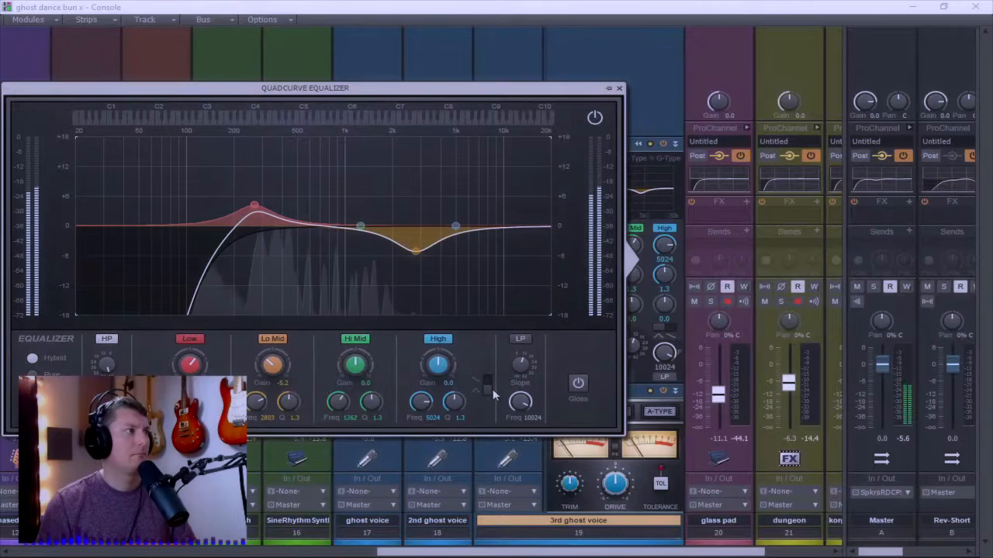
drag(456, 375, 456, 366)
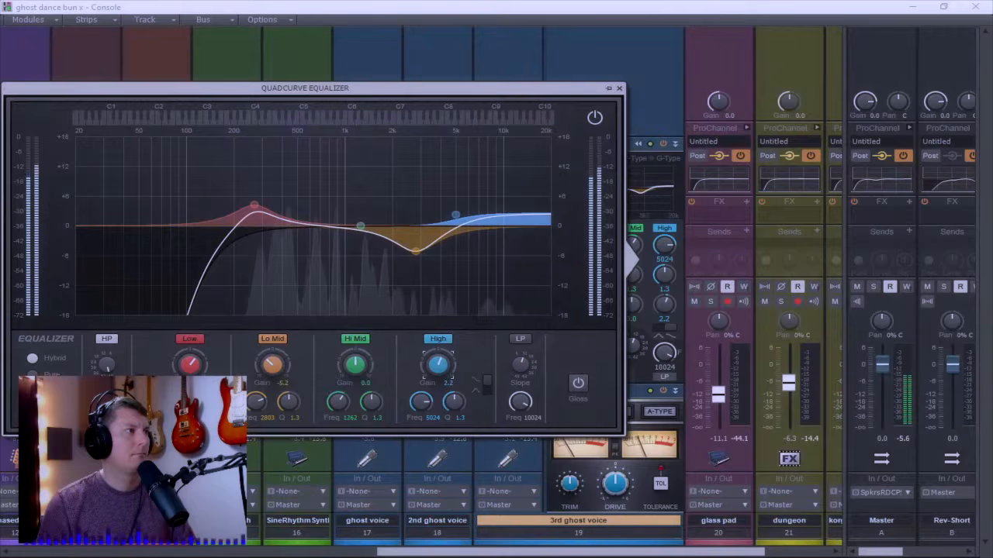
click(619, 88)
Step: Unsolo both ghost voices, raise the 2nd ghost voice fader to about -4.3 dB and collapse the 3rd ghost voice's ProChannel
click(499, 301)
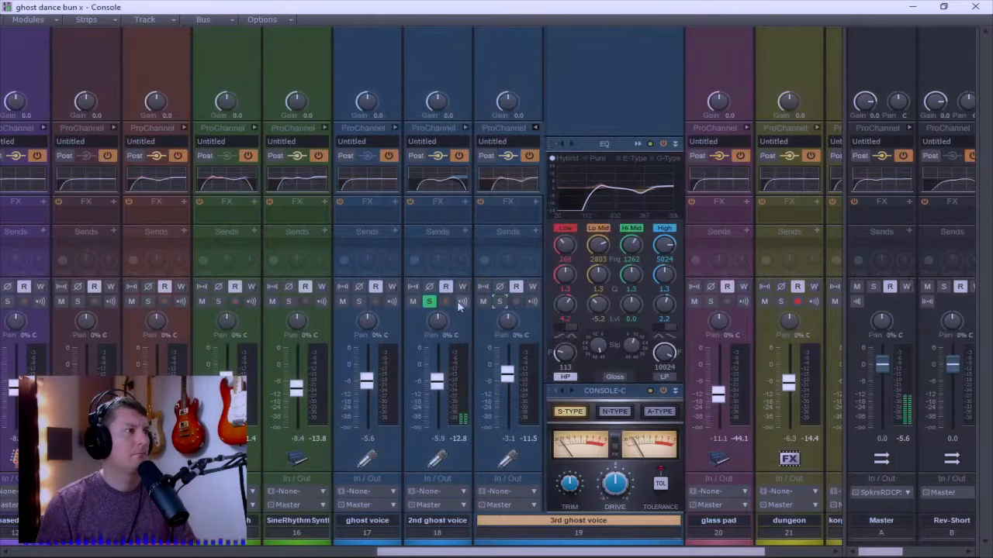
click(429, 301)
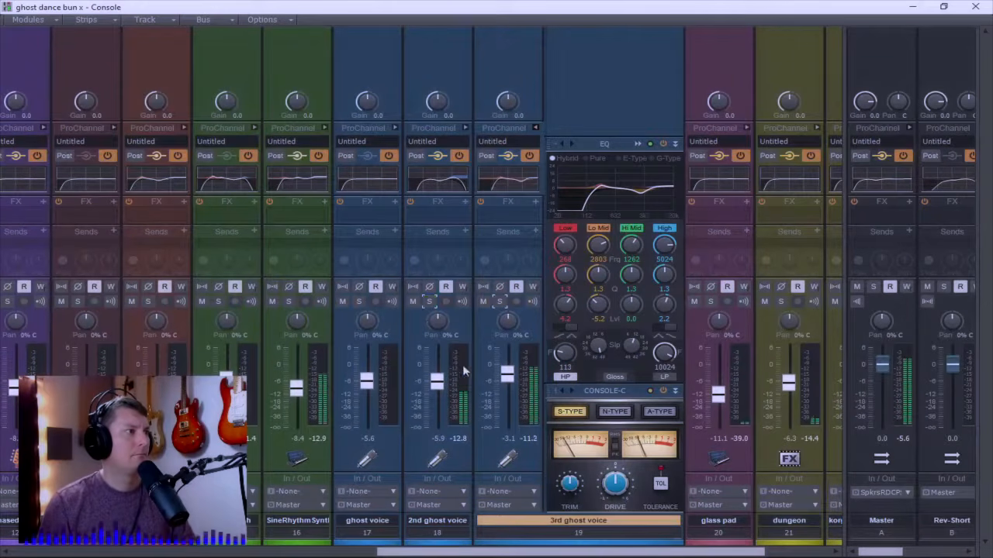
mouse_move(439, 385)
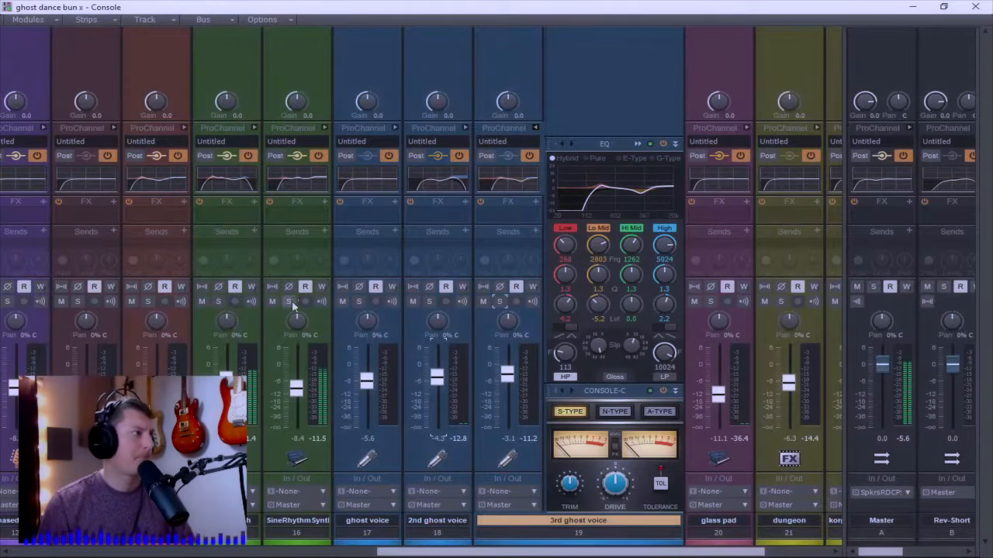
click(535, 128)
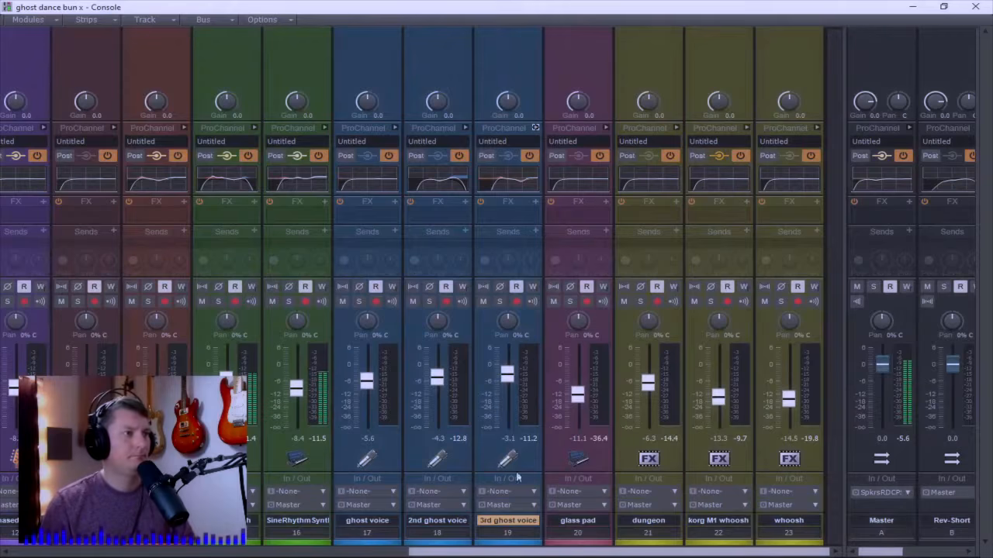
Step: Bring the console back to the first tracks and widen the track area across the buses
drag(445, 551, 14, 554)
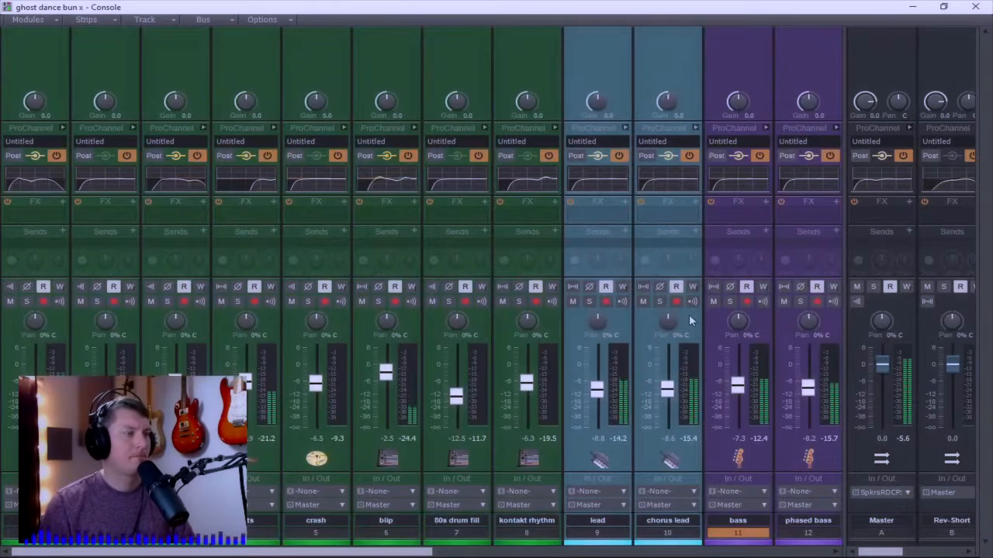
drag(841, 289, 983, 314)
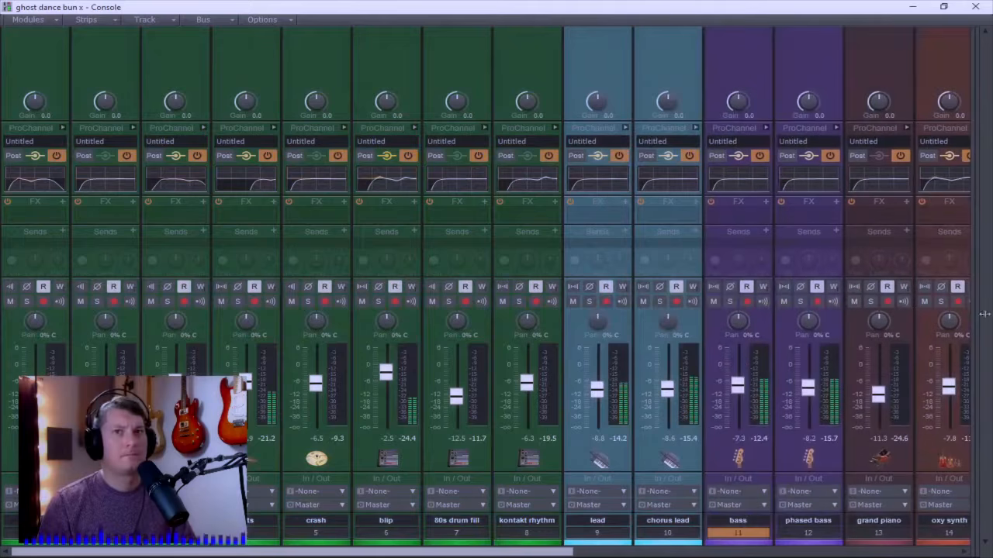
Step: Return to the track view, stop playback and move the play position to the project start
click(944, 7)
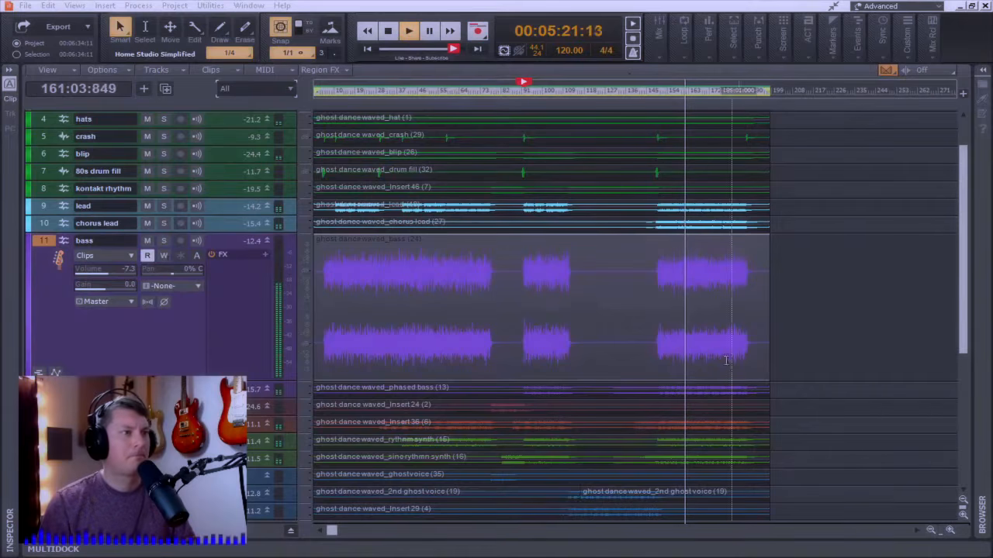
click(392, 33)
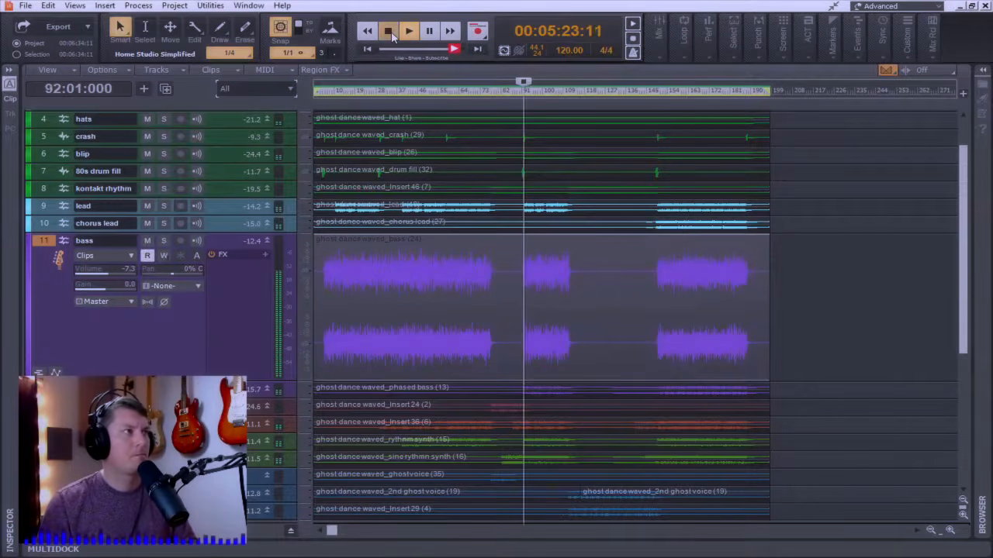
click(369, 51)
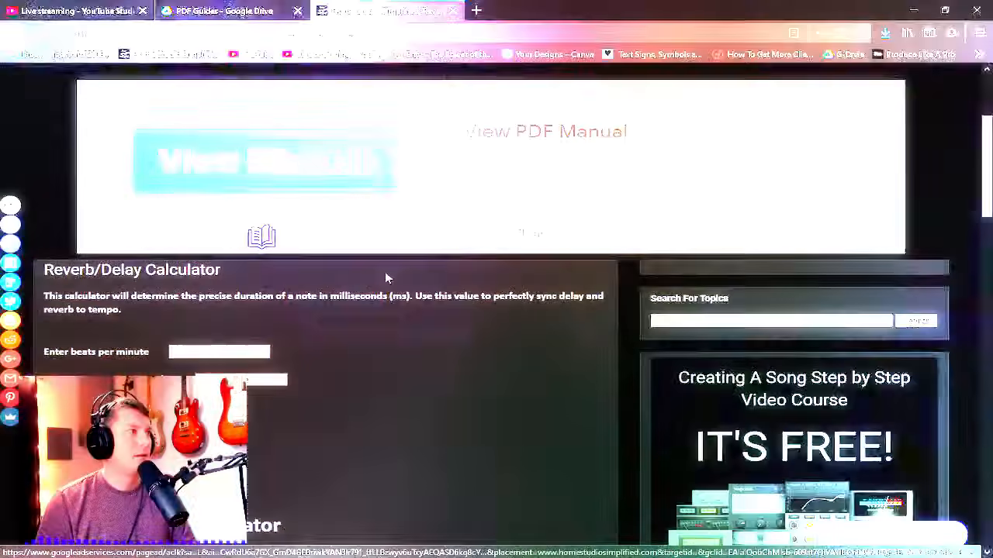
Step: Calculate the quarter-note duration at 120 BPM with the Reverb/Delay Calculator on the Home Studio Simplified website in the browser
scroll(388, 310, up, 3)
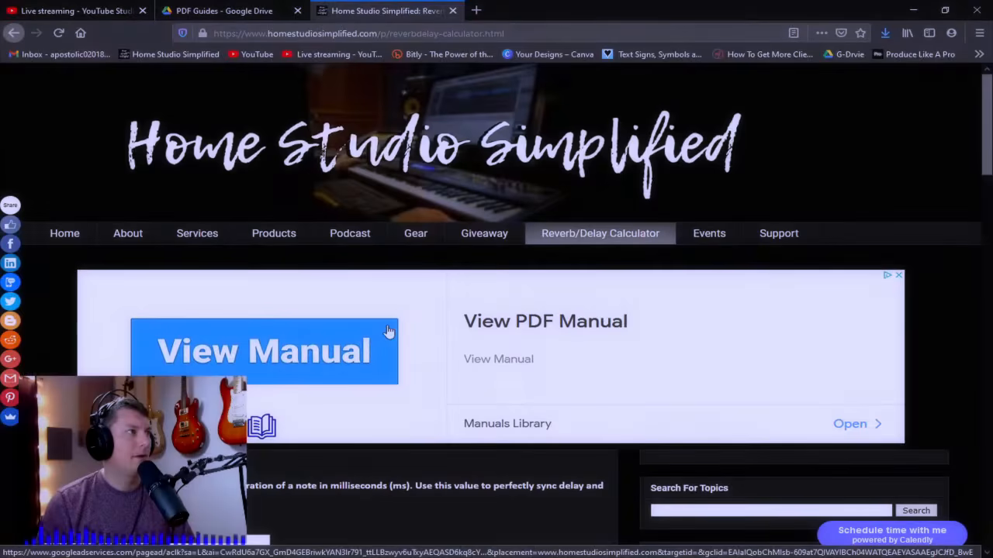
scroll(388, 331, down, 5)
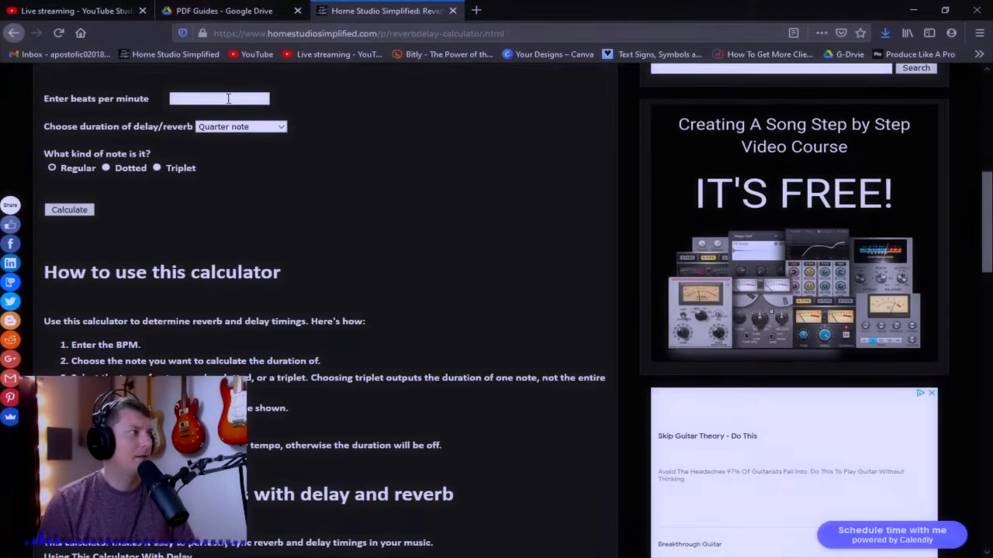
click(228, 98)
text(120)
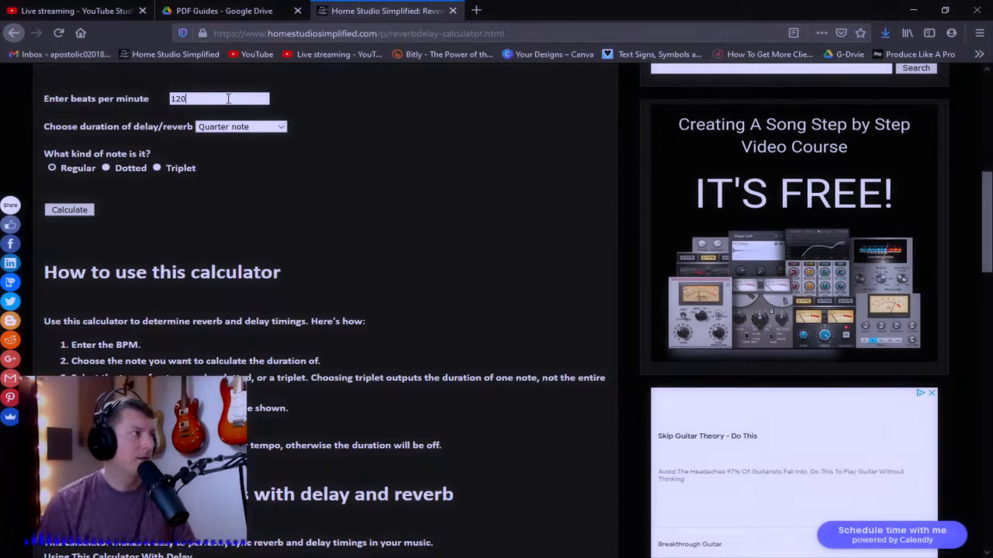
key(Return)
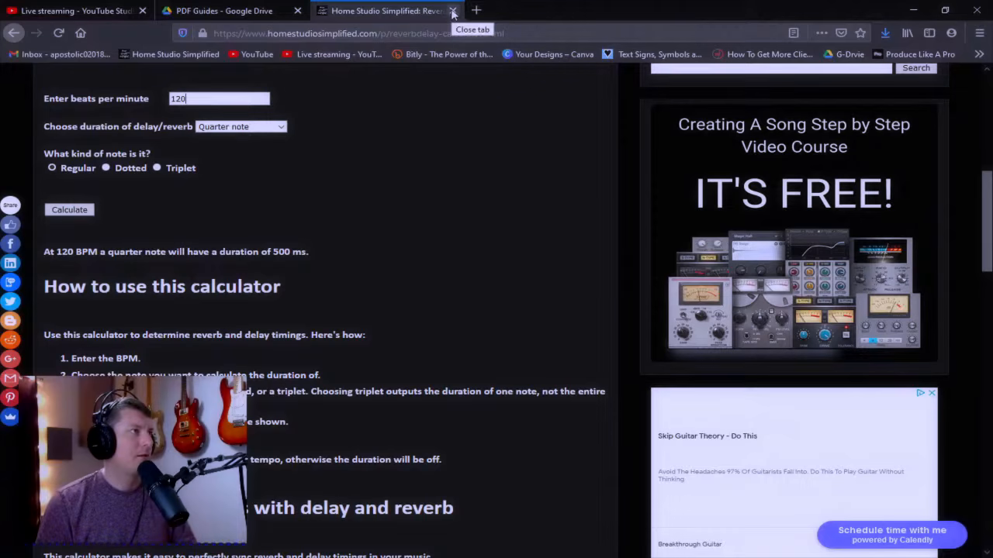
scroll(457, 221, up, 6)
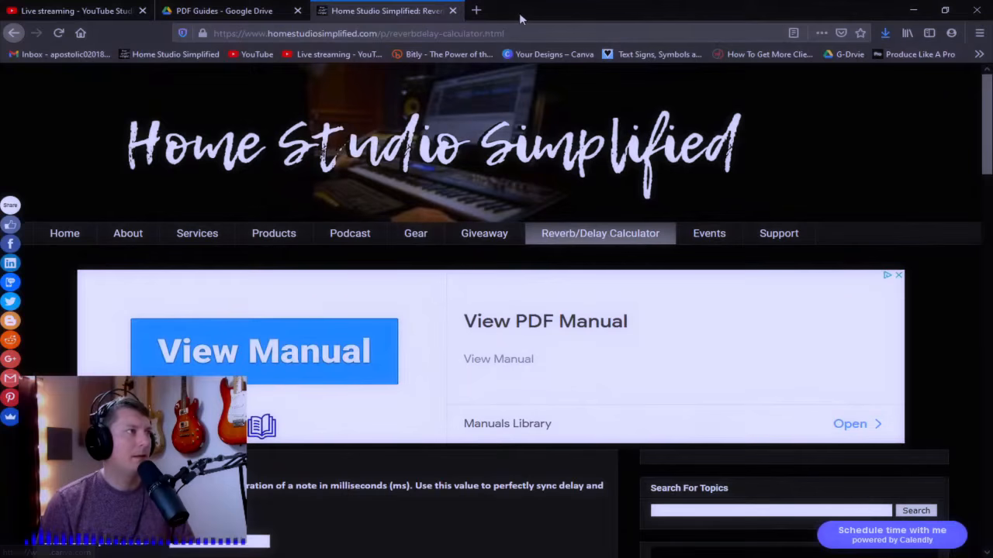
Step: Switch back to Cakewalk, open the console and widen the bus area to show the Master and all three reverb buses
key(alt+Tab)
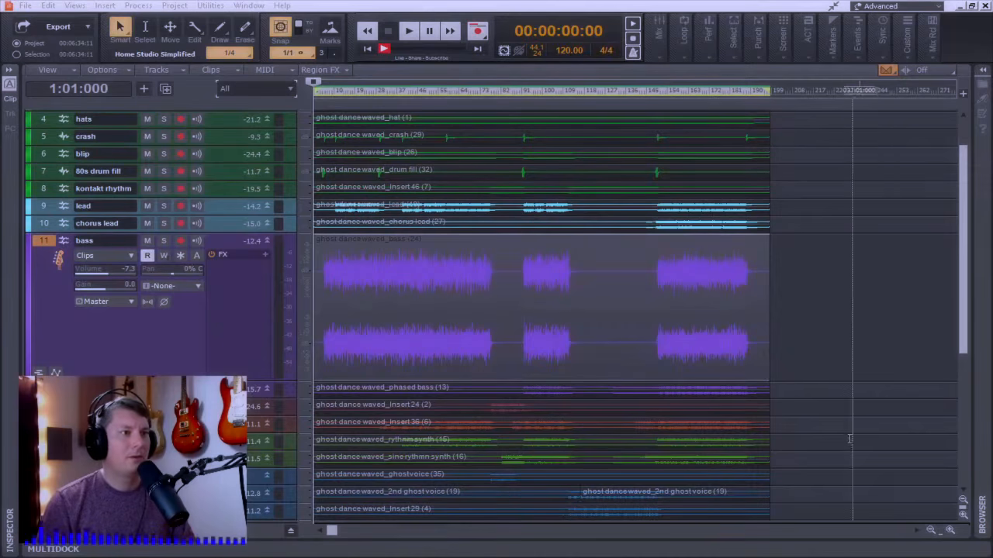
key(alt+2)
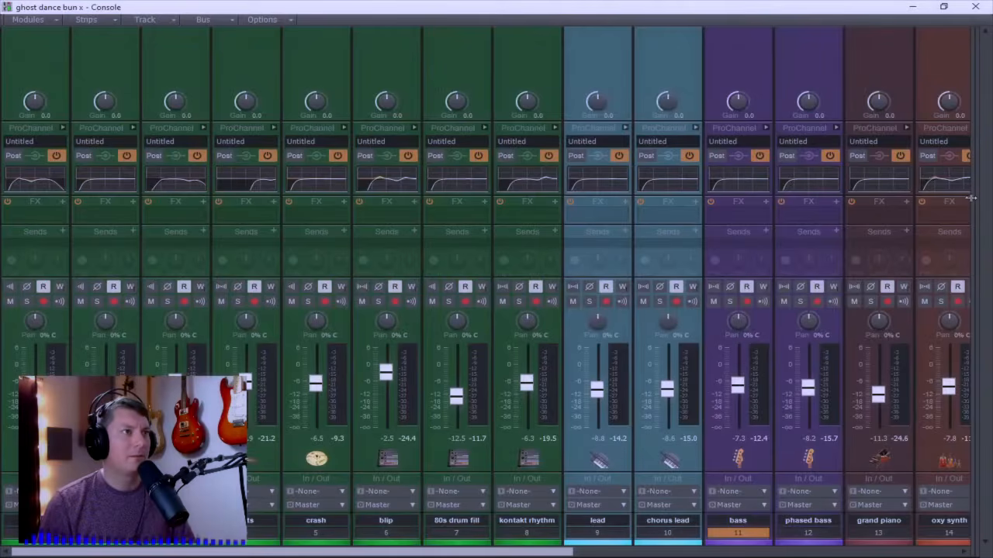
drag(970, 199, 217, 216)
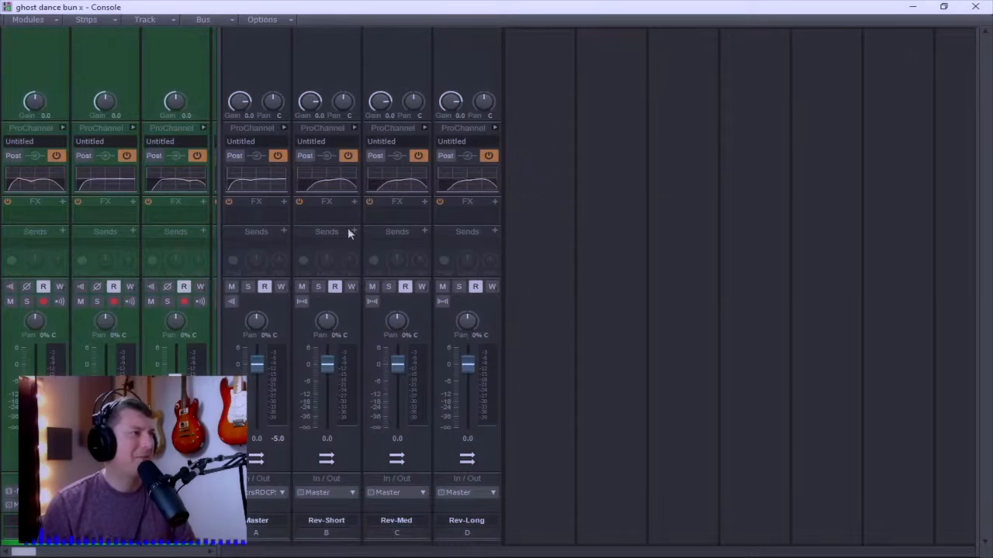
Step: Insert Sonitus:fx Reverb on the Rev-Short bus, place its window beside the buses and open its preset list
click(353, 202)
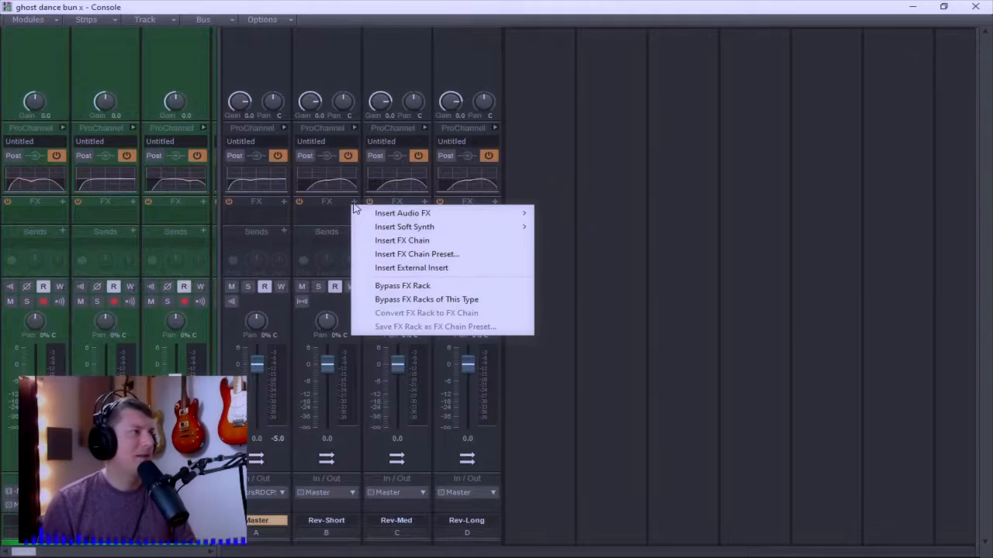
mouse_move(379, 213)
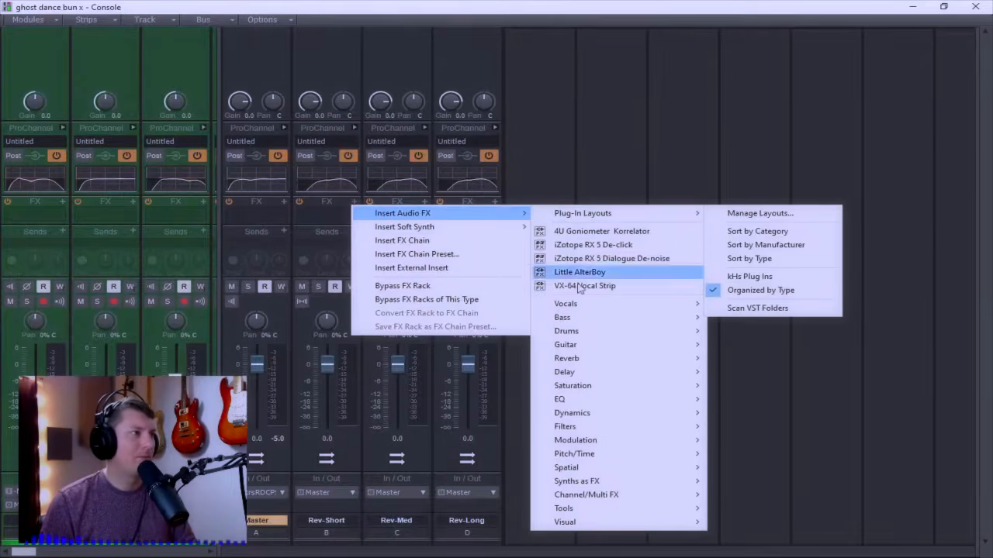
mouse_move(623, 358)
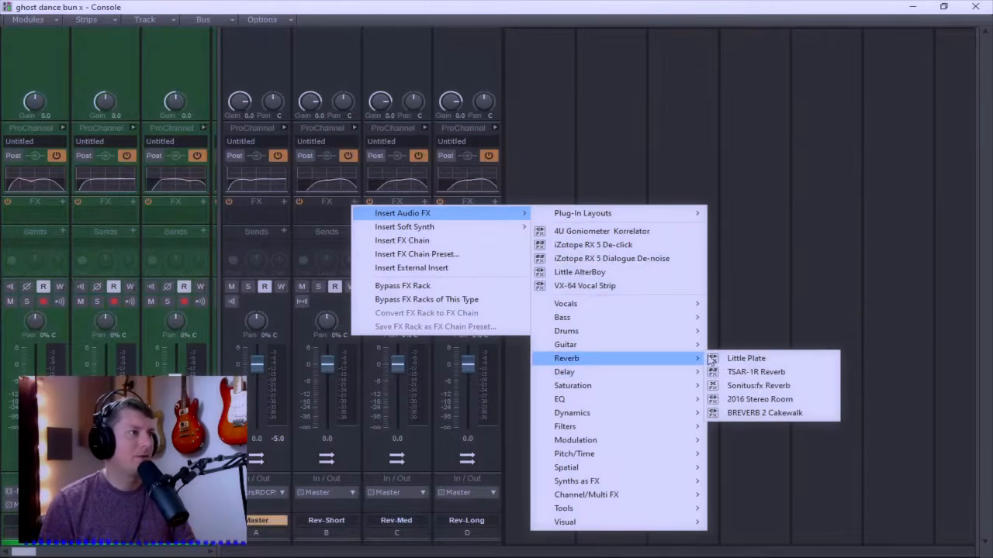
click(799, 389)
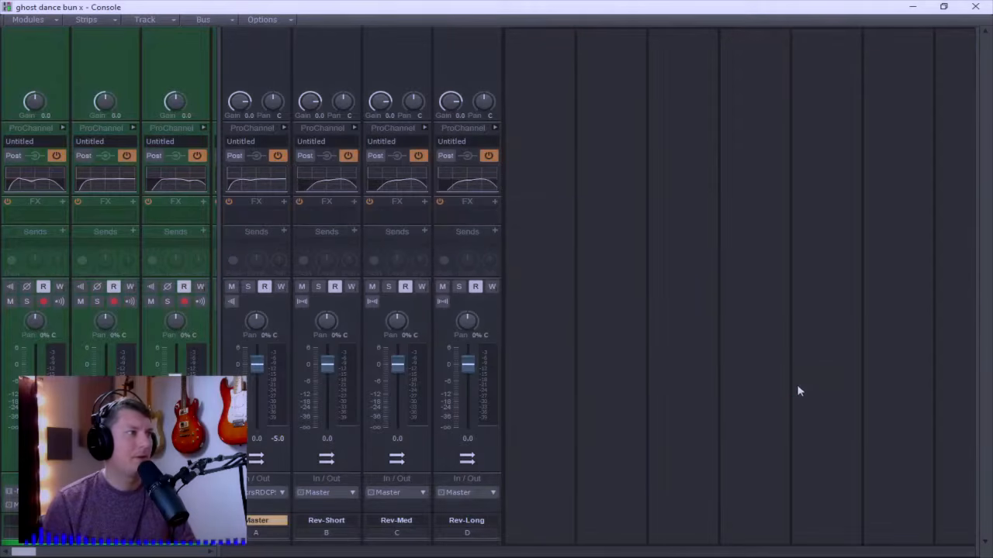
drag(515, 149, 697, 126)
click(620, 142)
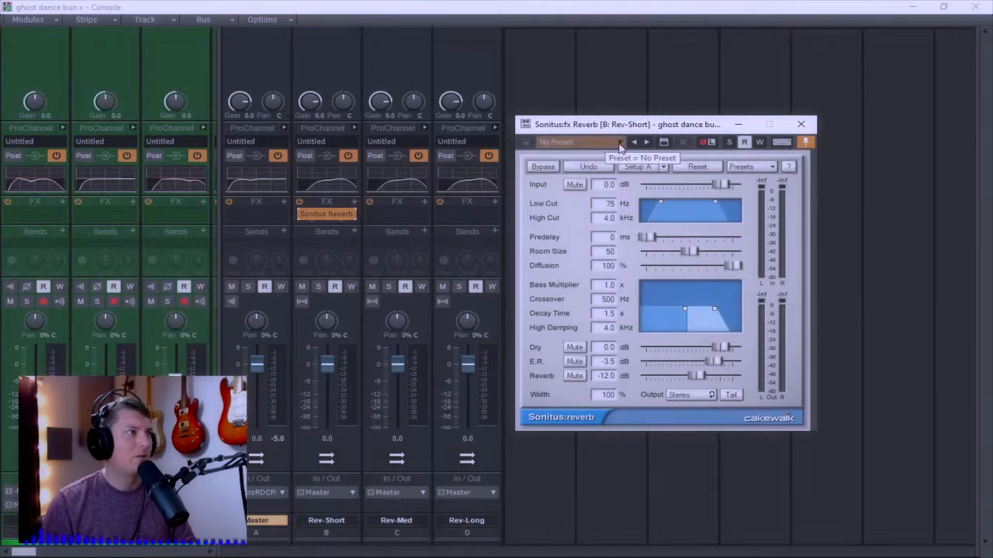
click(570, 232)
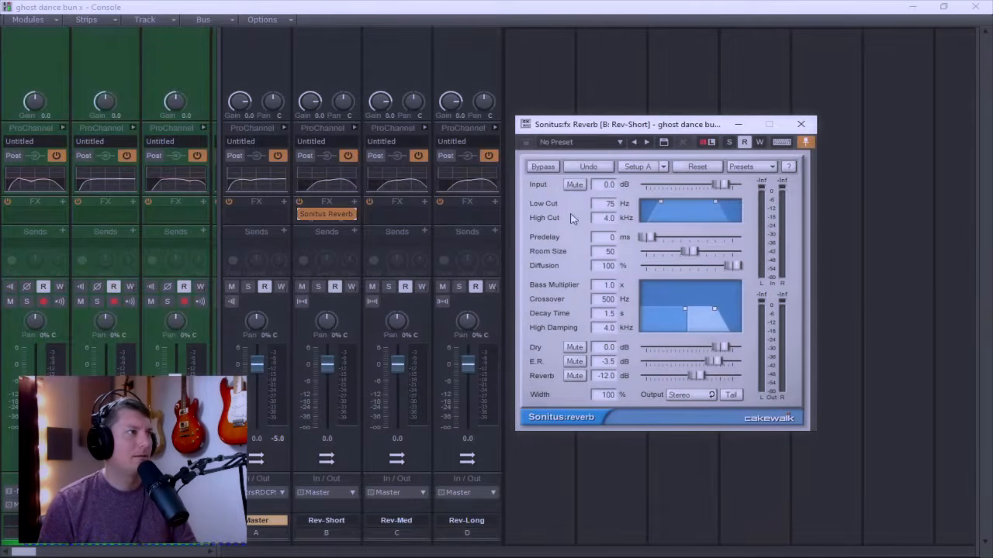
Step: Load the Short and Sweet preset from the Sonitus:fx presets into the Rev-Short bus reverb
click(757, 167)
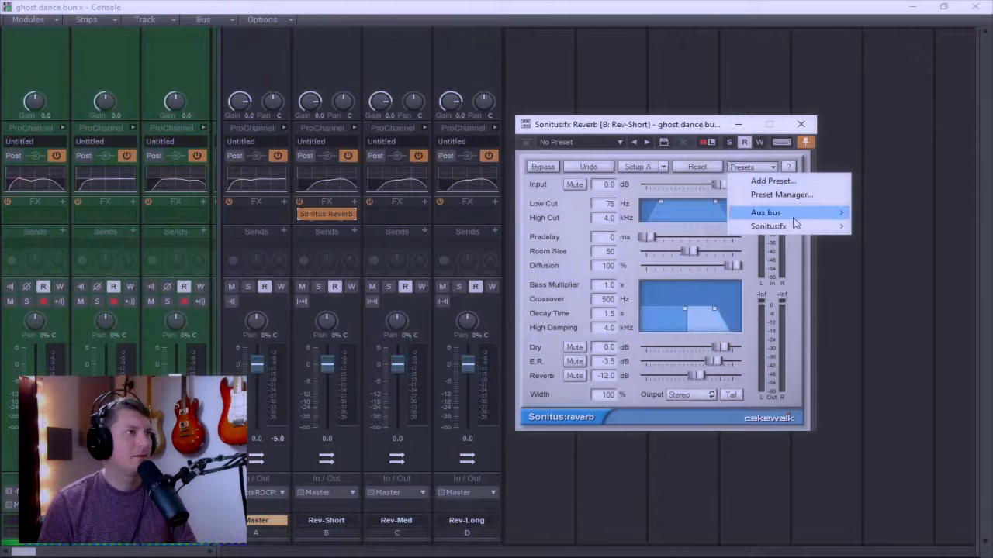
mouse_move(797, 235)
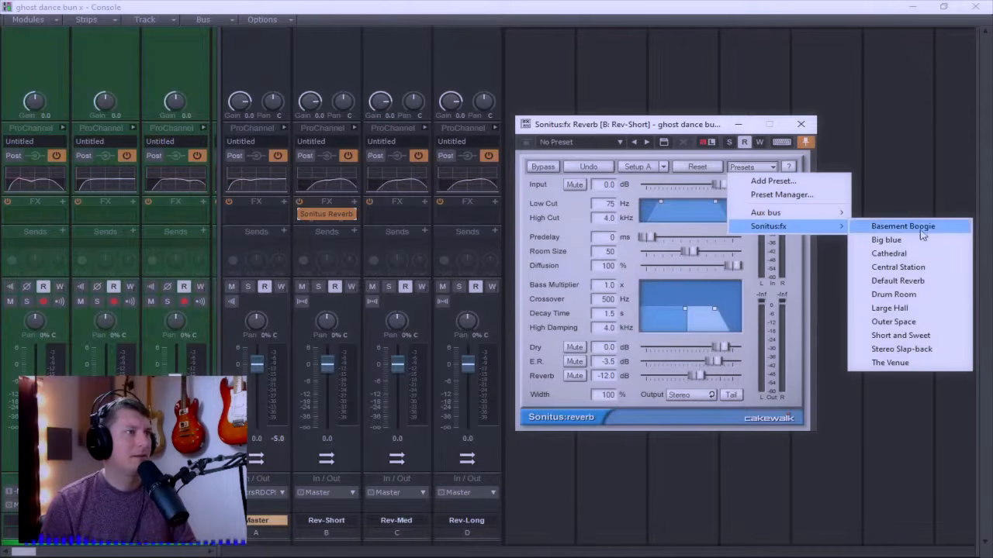
click(912, 335)
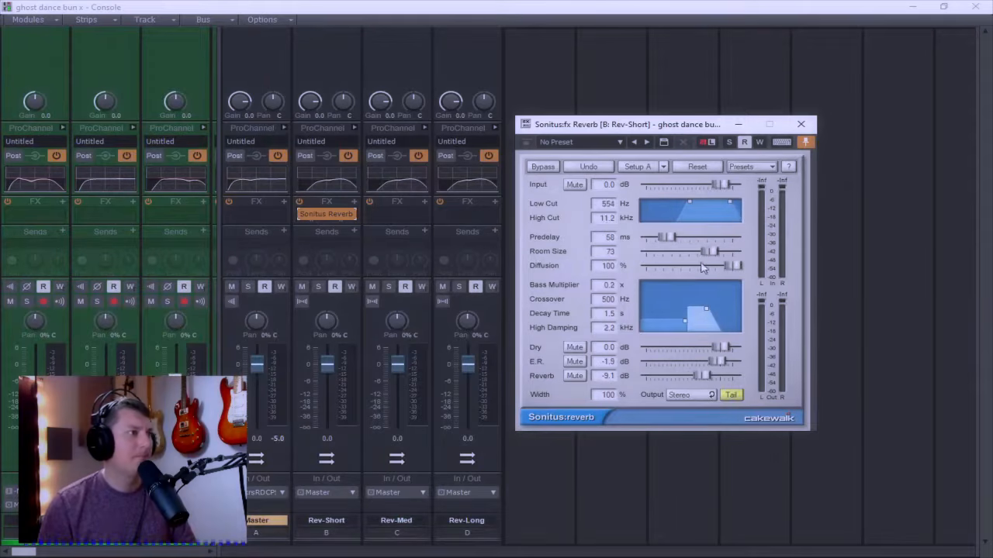
Step: Set the Rev-Short reverb's decay time to 0.2 s and close its window
click(605, 315)
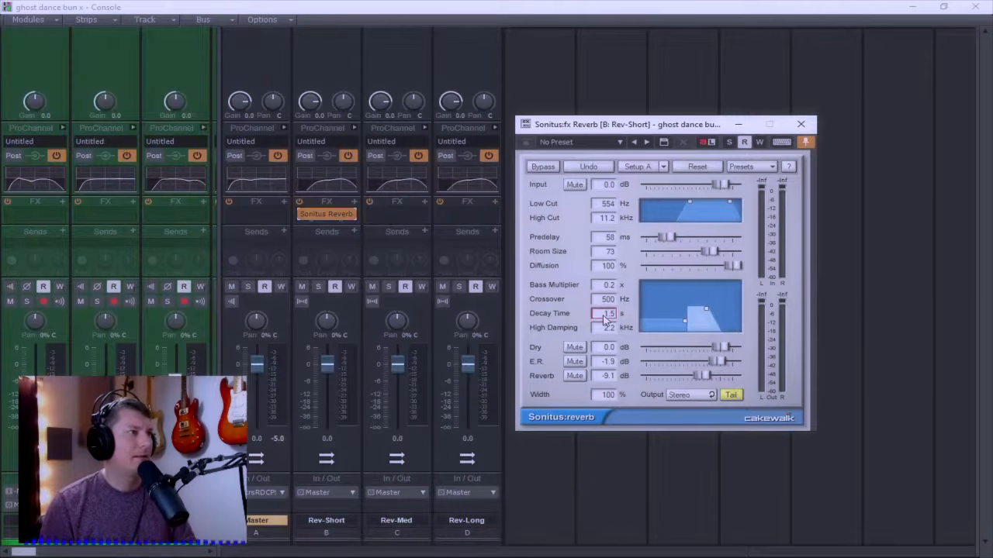
double_click(605, 315)
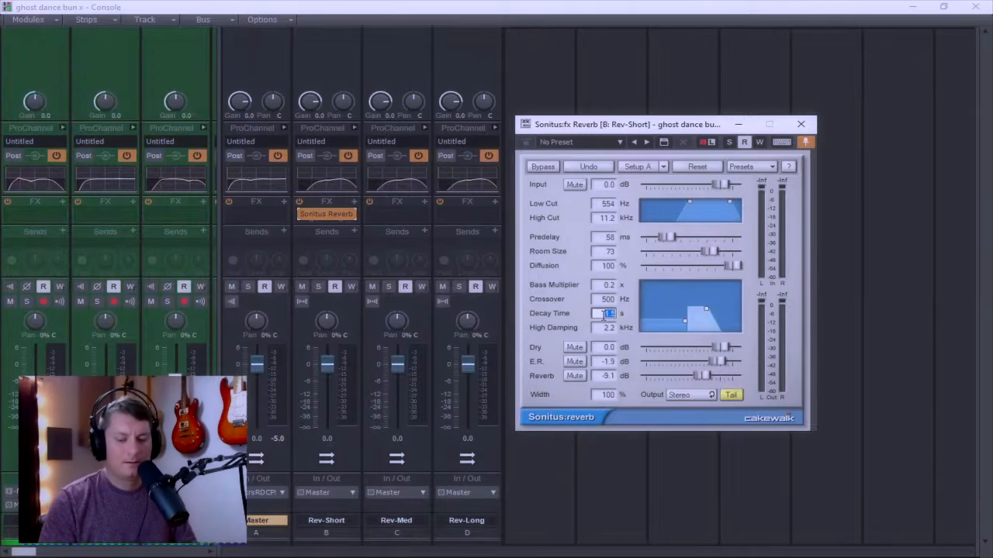
text(250)
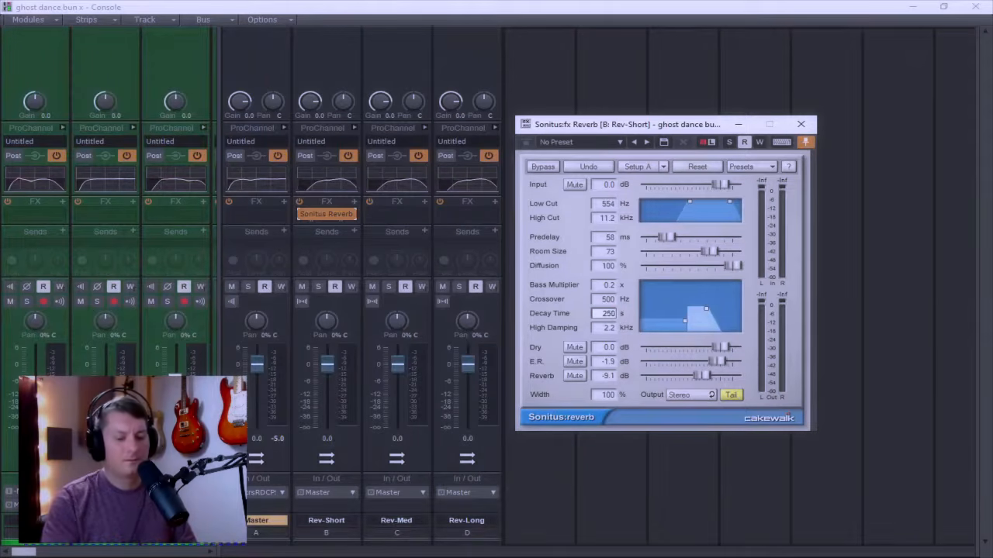
key(BackSpace)
key(BackSpace)
key(BackSpace)
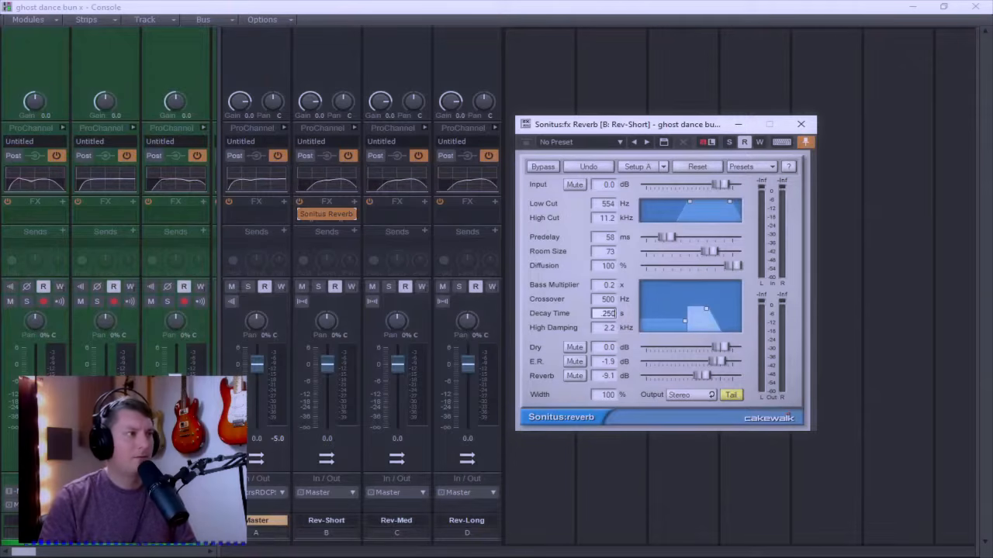
text(0.2)
key(Return)
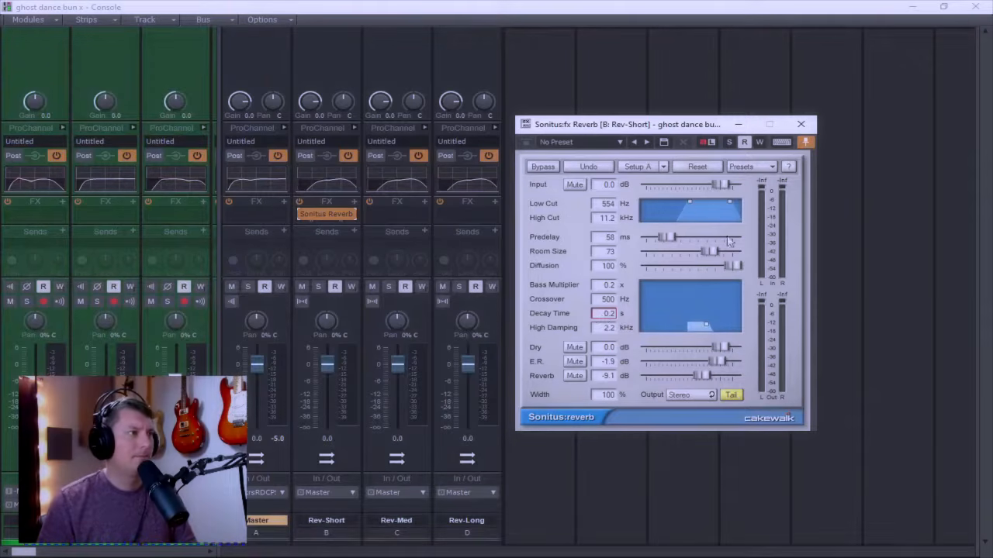
click(801, 126)
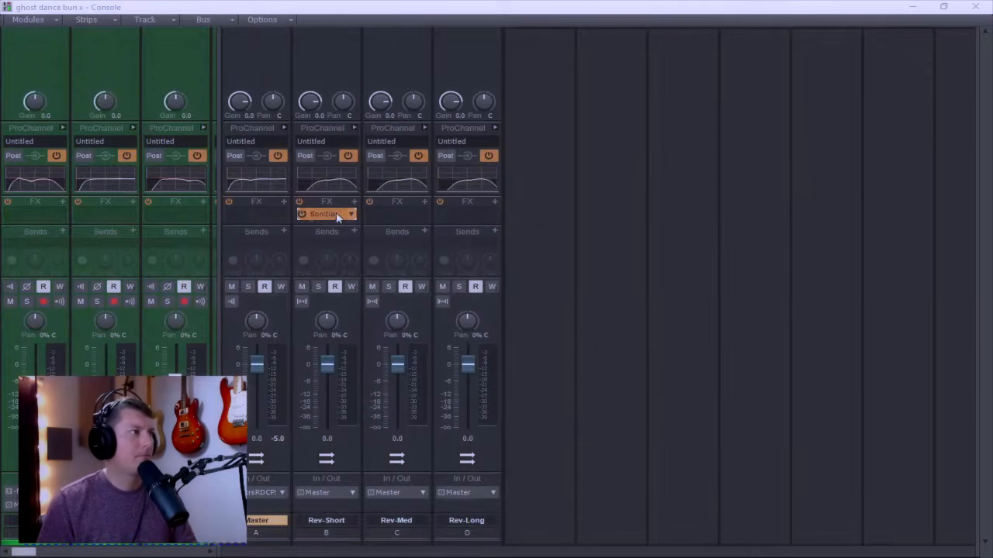
Step: Copy the Sonitus Reverb from the Rev-Short bus to the Rev-Med bus and open the copy's settings
drag(336, 216, 400, 218)
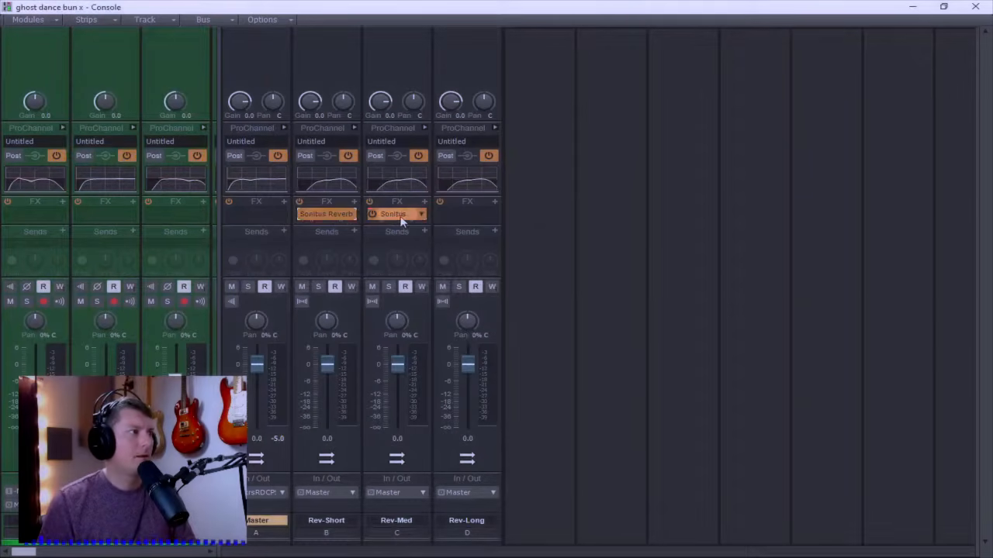
right_click(401, 221)
key(Escape)
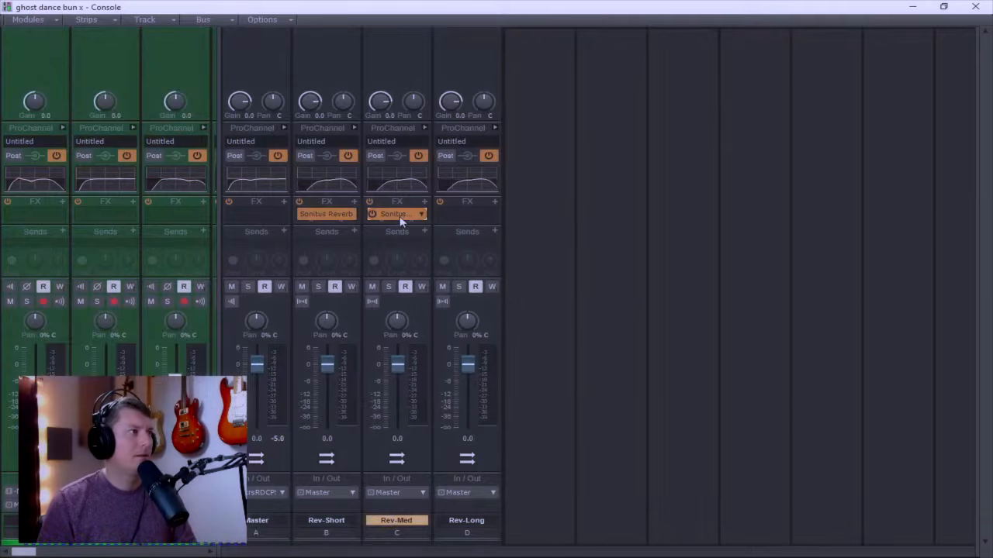
double_click(401, 219)
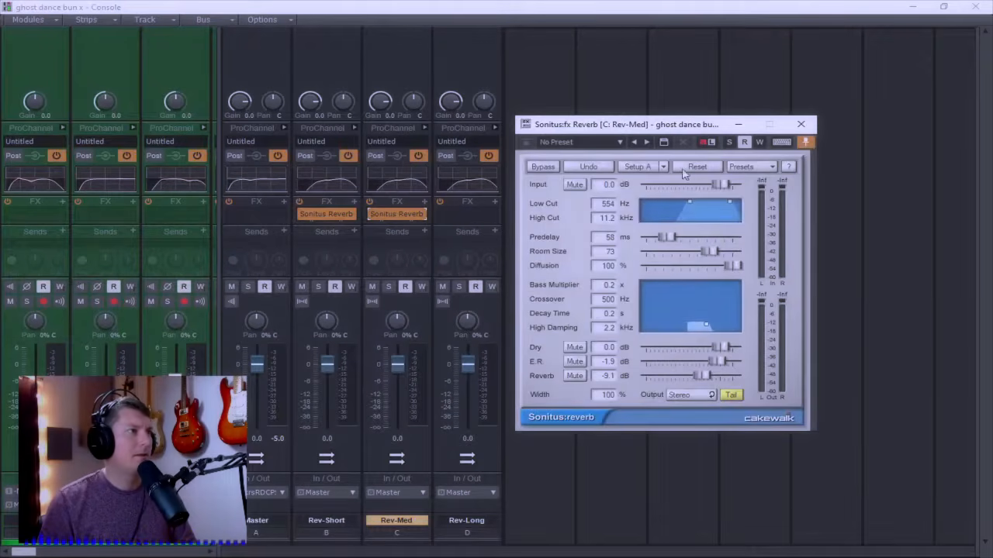
Step: Choose another preset from the Sonitus:fx presets for the Rev-Med bus reverb
click(756, 170)
mouse_move(822, 229)
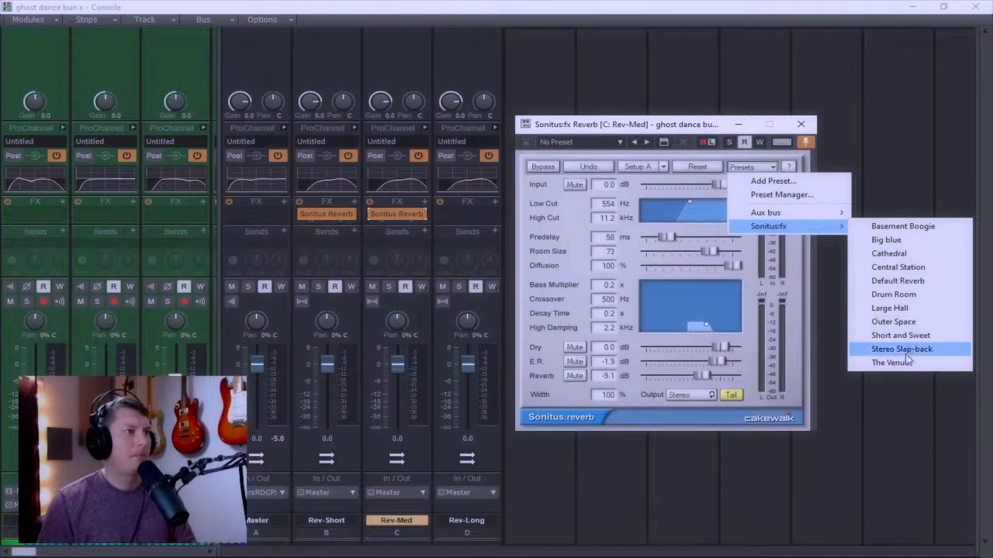
click(921, 286)
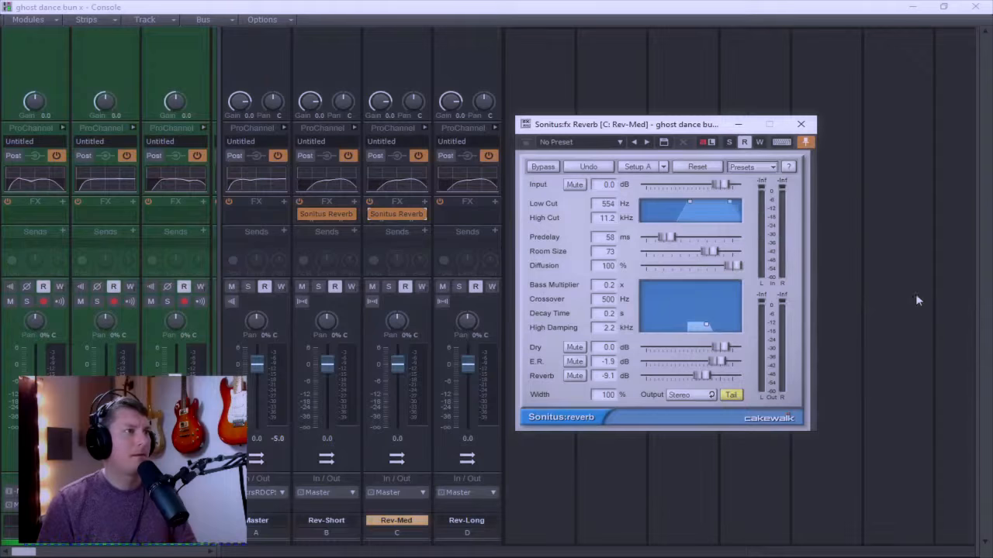
Step: Set the Rev-Med reverb's decay time to 0.5 s and close its plug-in window
double_click(596, 313)
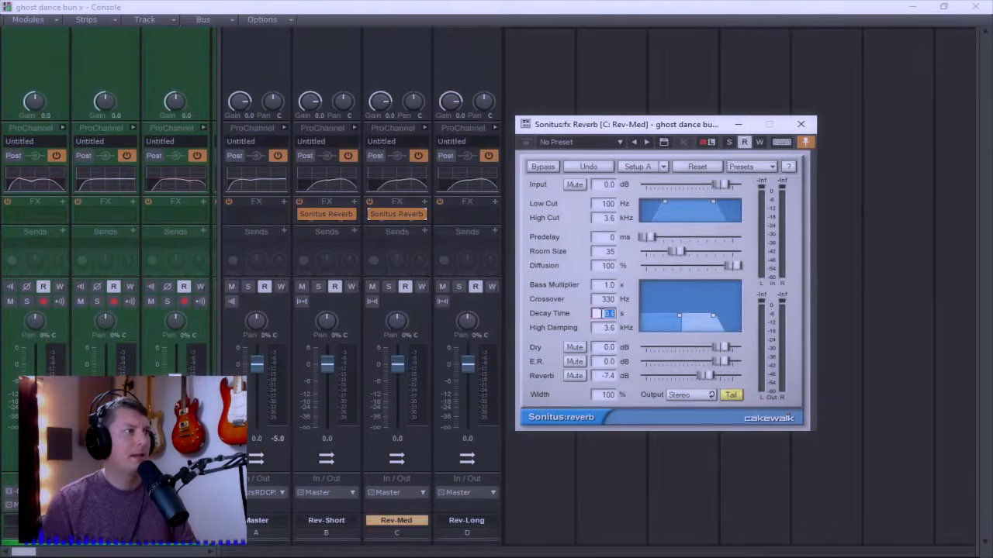
text(0.5)
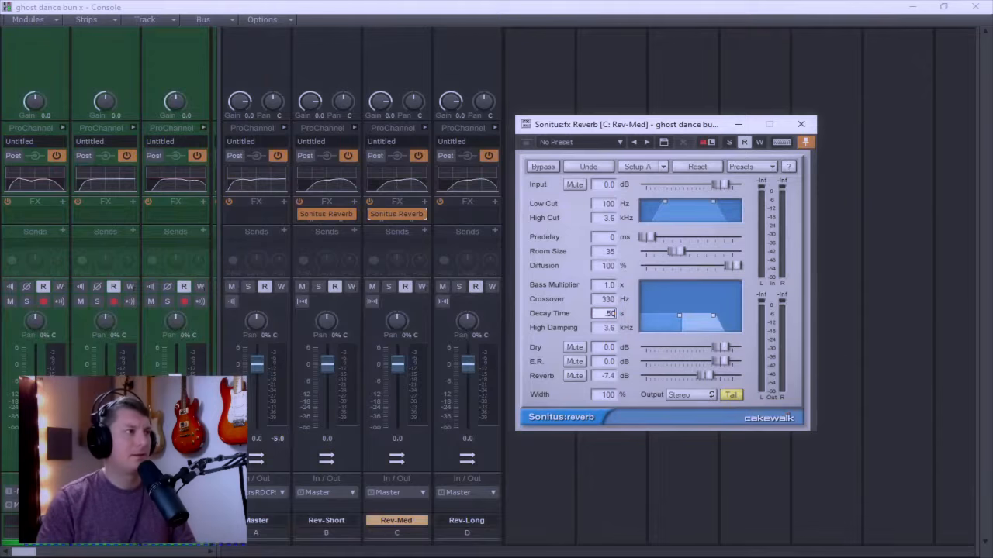
key(Return)
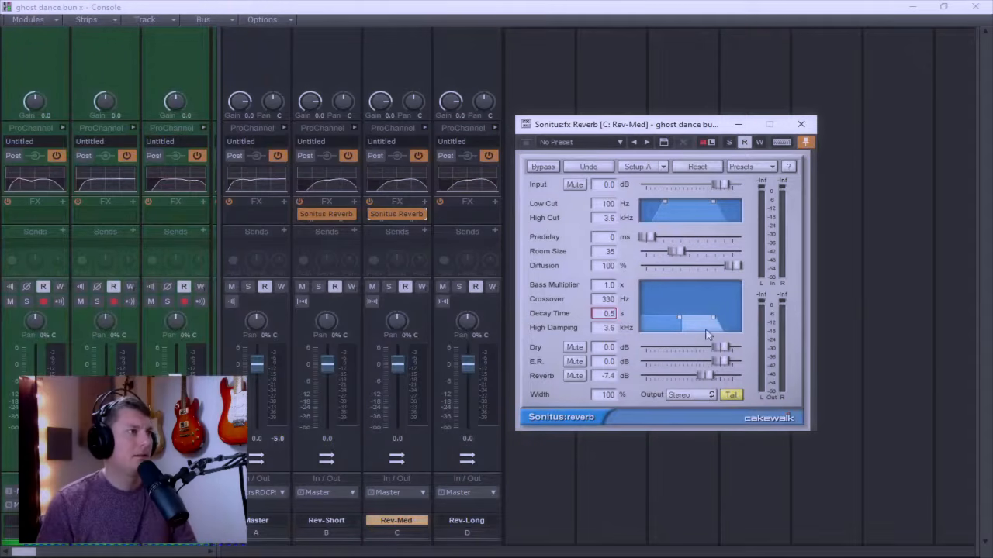
click(800, 124)
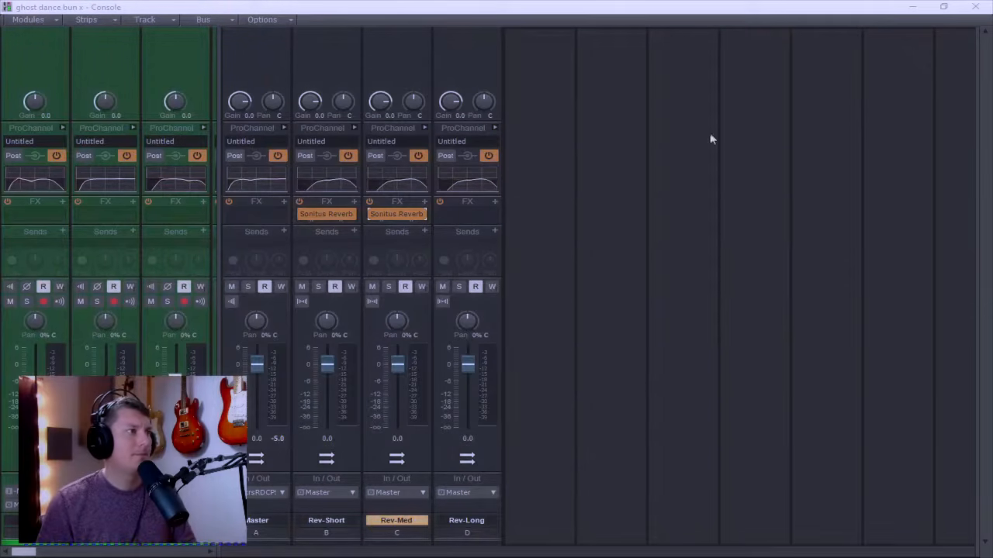
Step: Copy the Sonitus Reverb from Rev-Med to the Rev-Long bus and load its Large Hall preset
drag(401, 220, 470, 222)
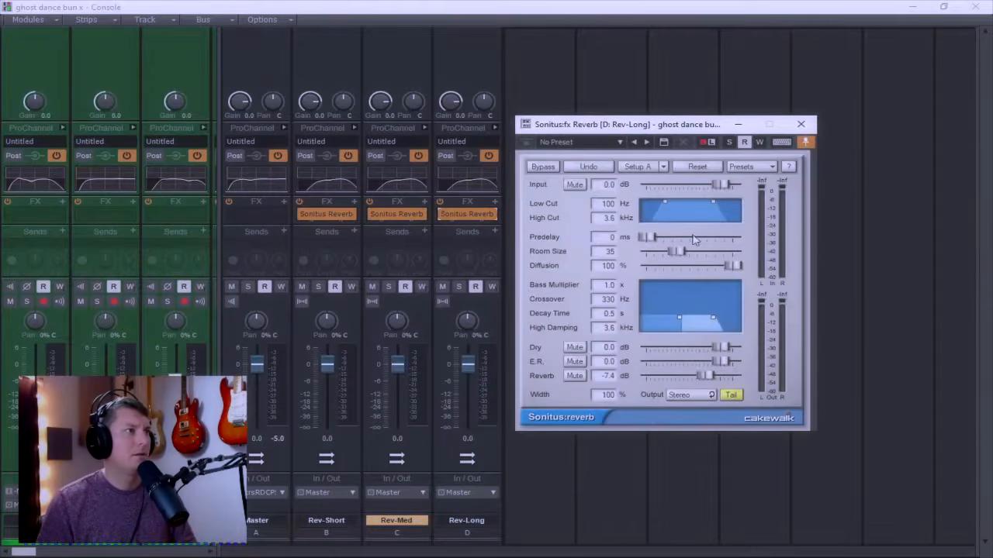
click(610, 314)
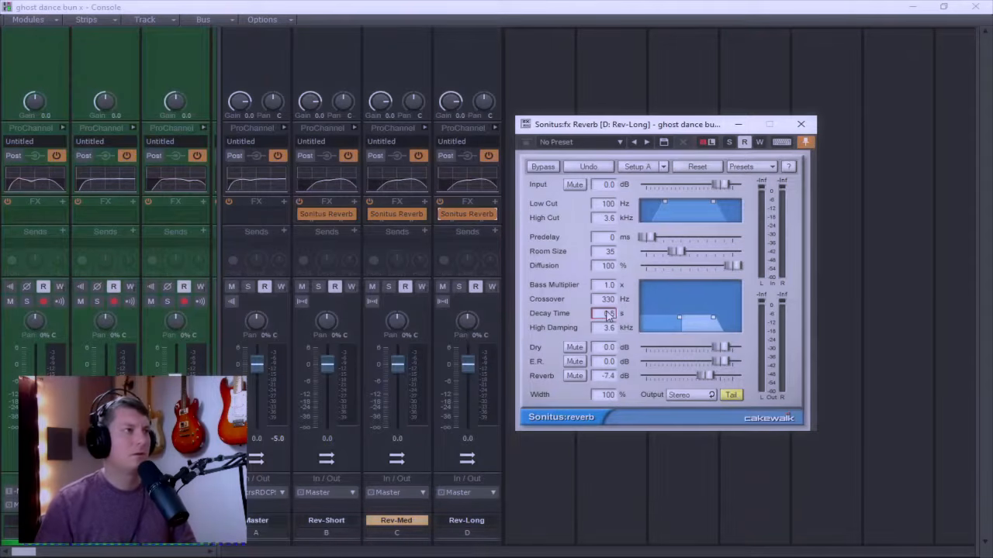
click(753, 167)
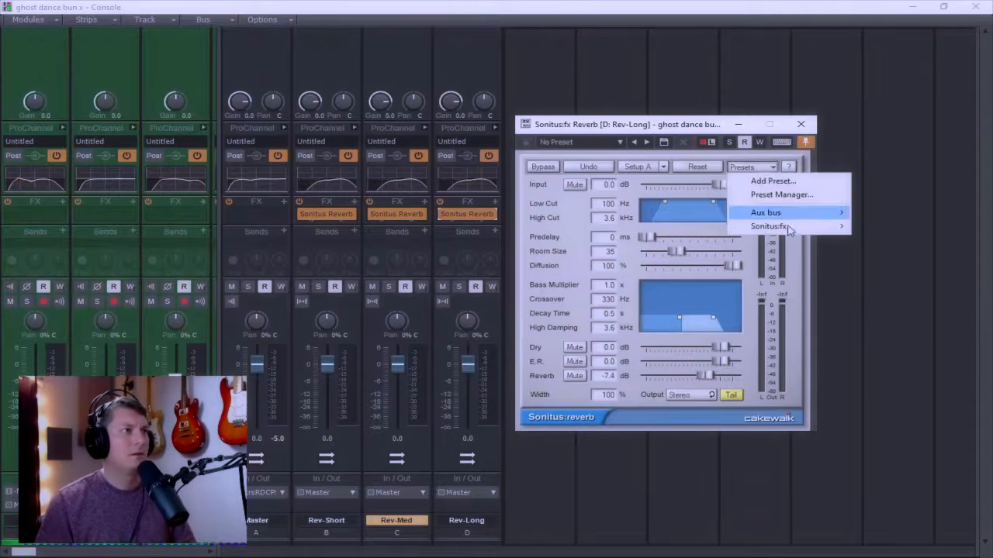
mouse_move(789, 228)
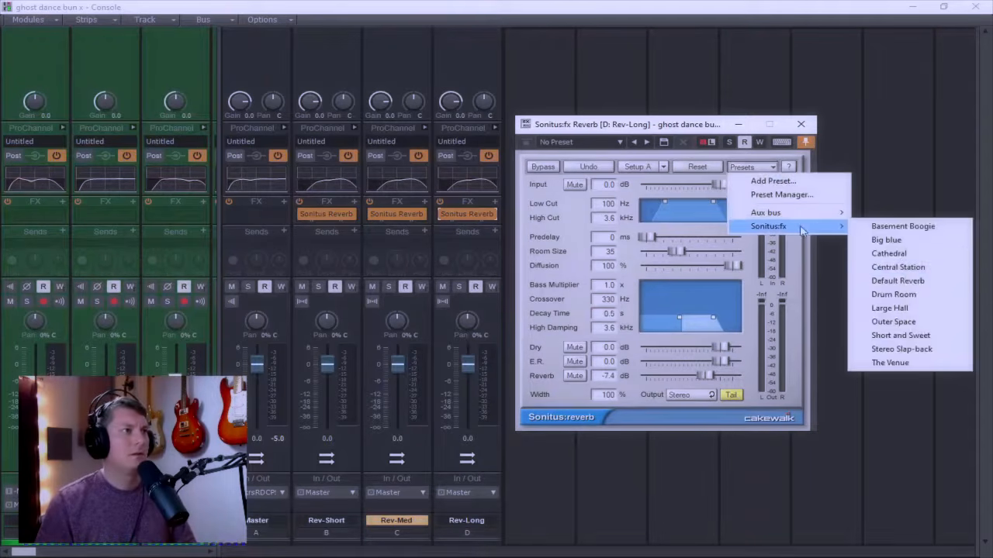
click(888, 308)
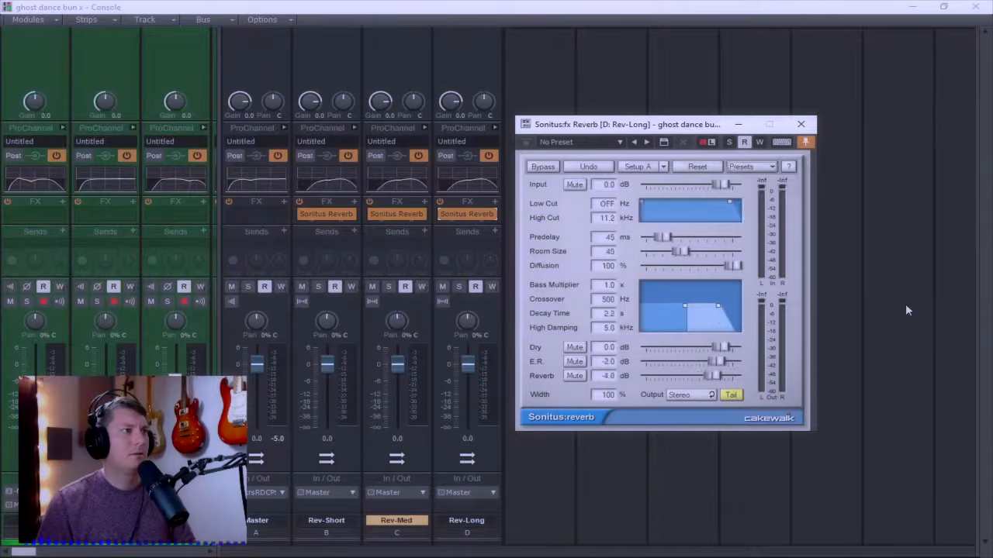
Step: Set the Rev-Long reverb's decay time to 1.0 s and close its plug-in window
click(608, 318)
text(4)
key(Return)
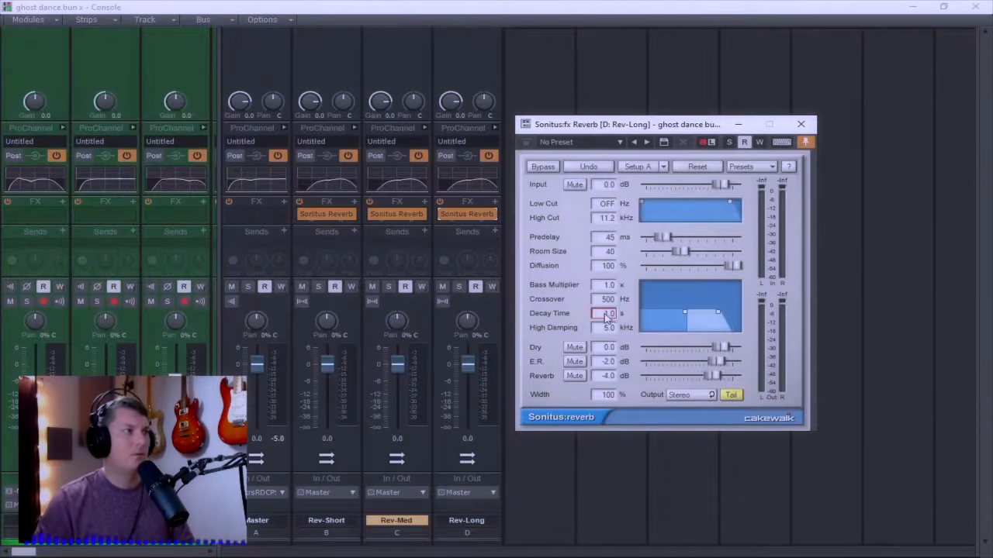
click(800, 125)
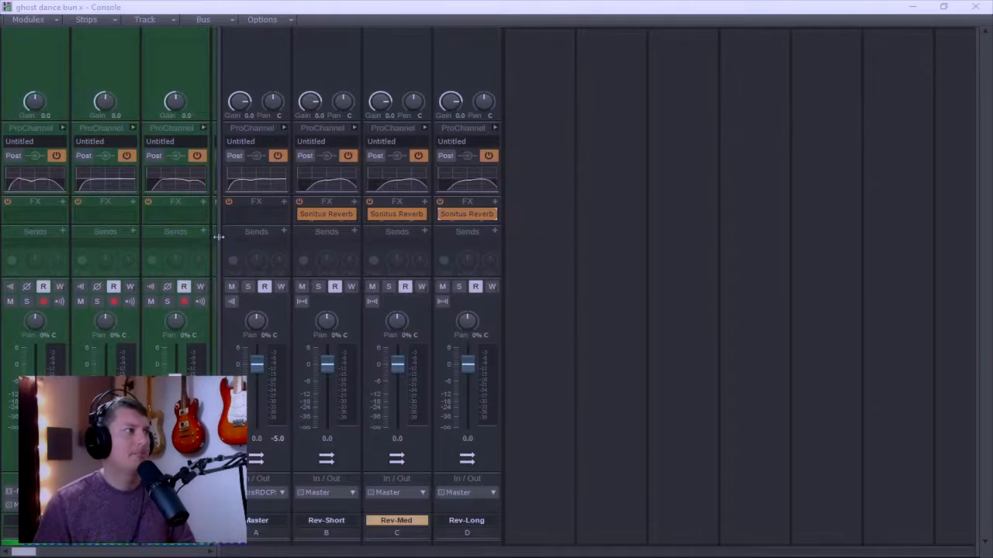
Step: Play the project and lower the lead track's volume to -10.5 dB
drag(218, 237, 976, 237)
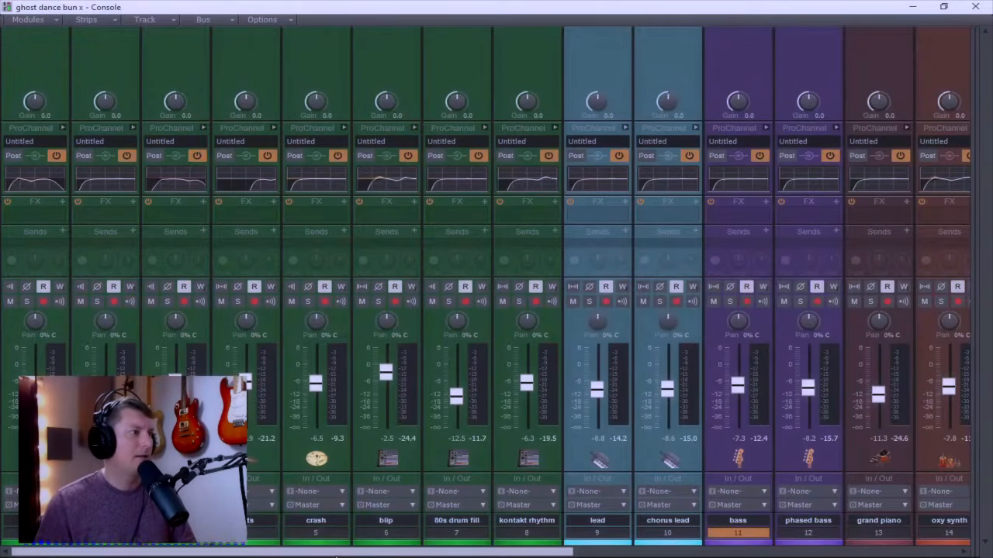
drag(972, 264, 725, 271)
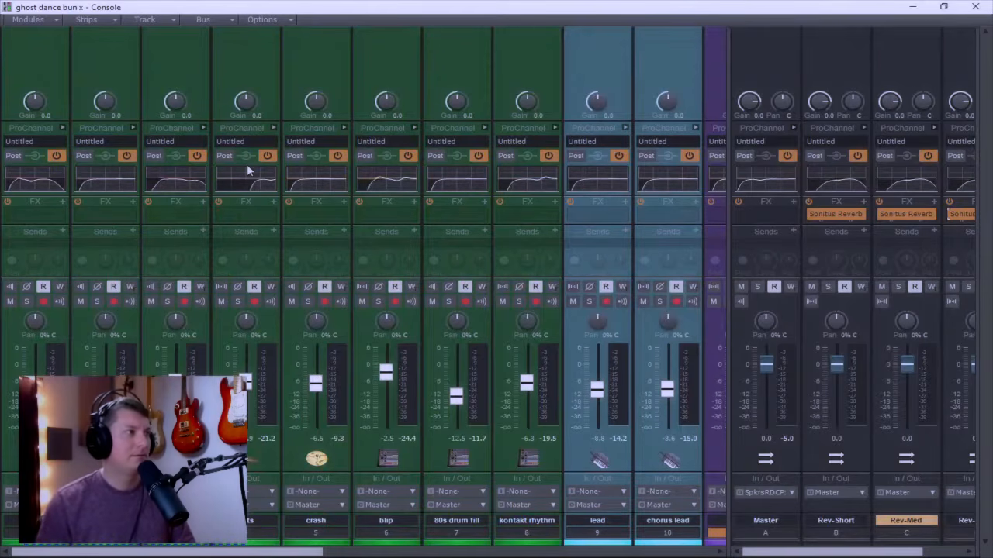
key(space)
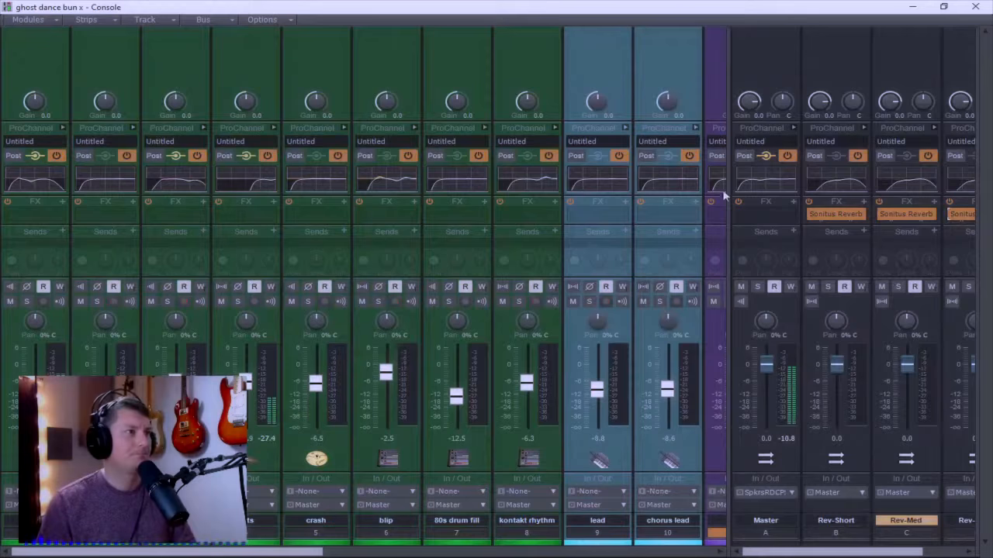
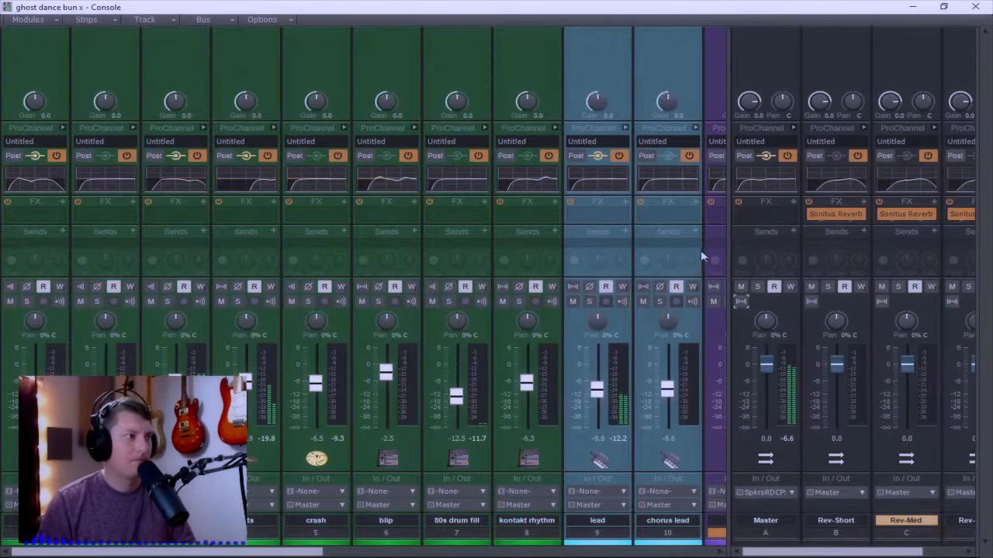
mouse_move(597, 389)
mouse_down()
mouse_move(596, 380)
mouse_move(596, 393)
mouse_up()
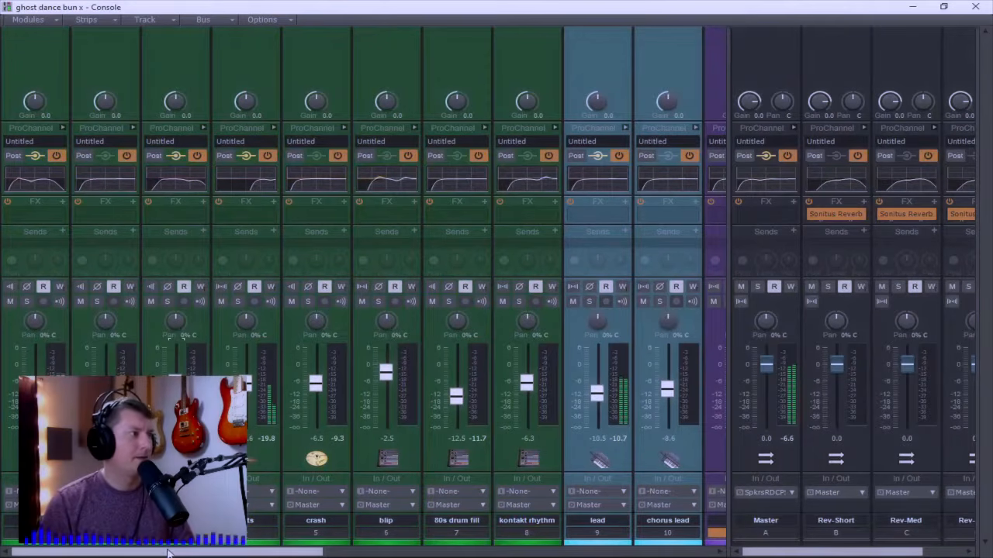
Step: Pan the lead track 15% right and raise the bass track's volume to about -4.4 dB
drag(169, 552, 298, 552)
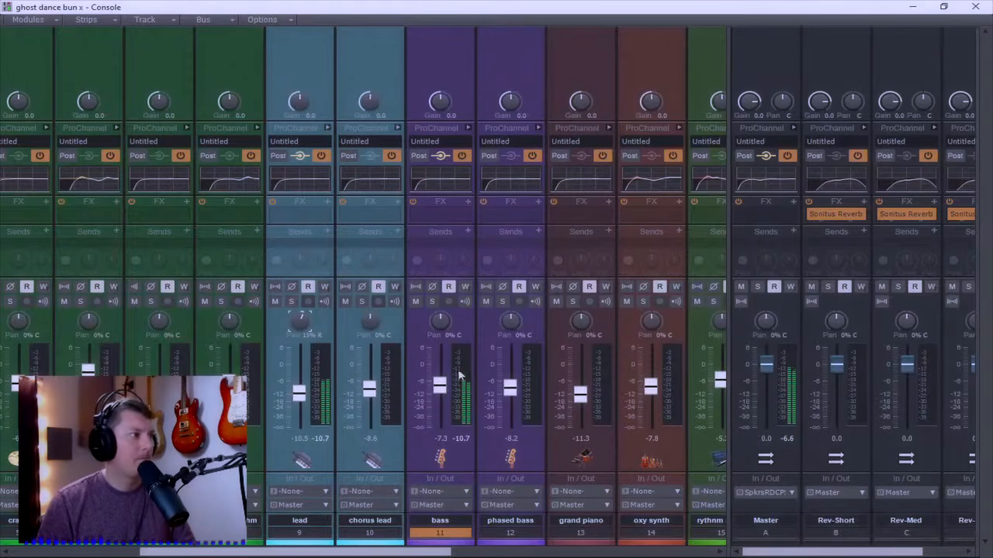
drag(439, 371, 439, 377)
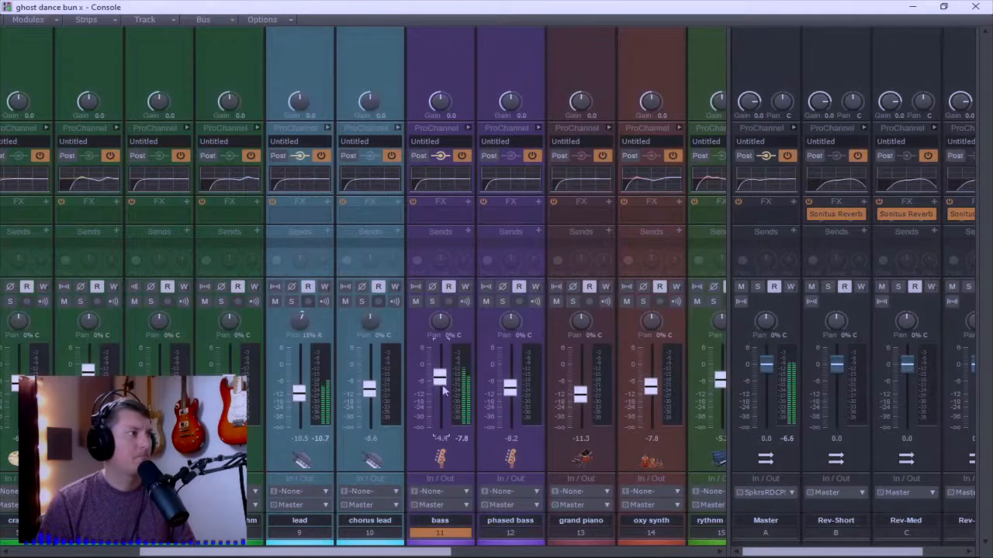
drag(422, 552, 515, 553)
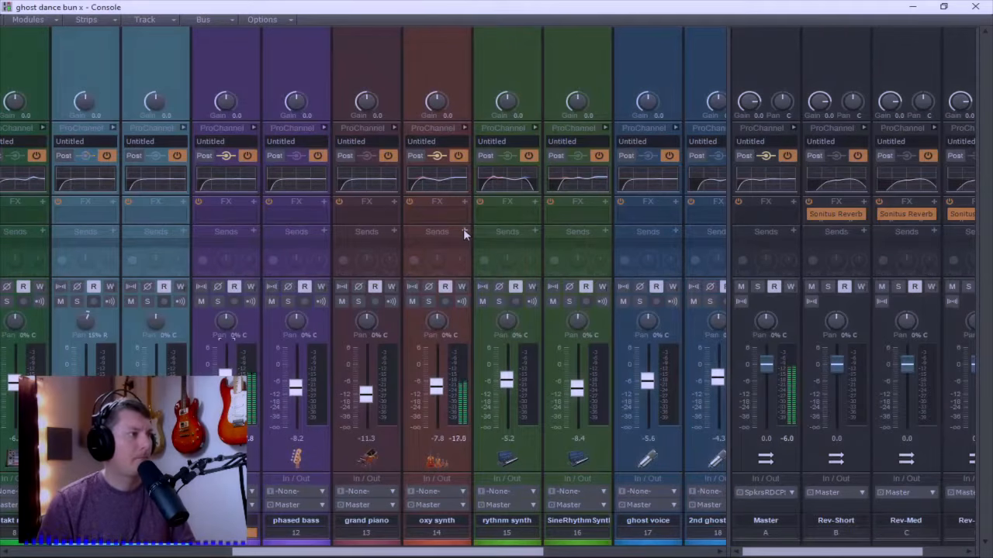
Step: Insert a stereo bus after Rev-Long, name it DRUMS and turn on its ProChannel
drag(445, 552, 186, 552)
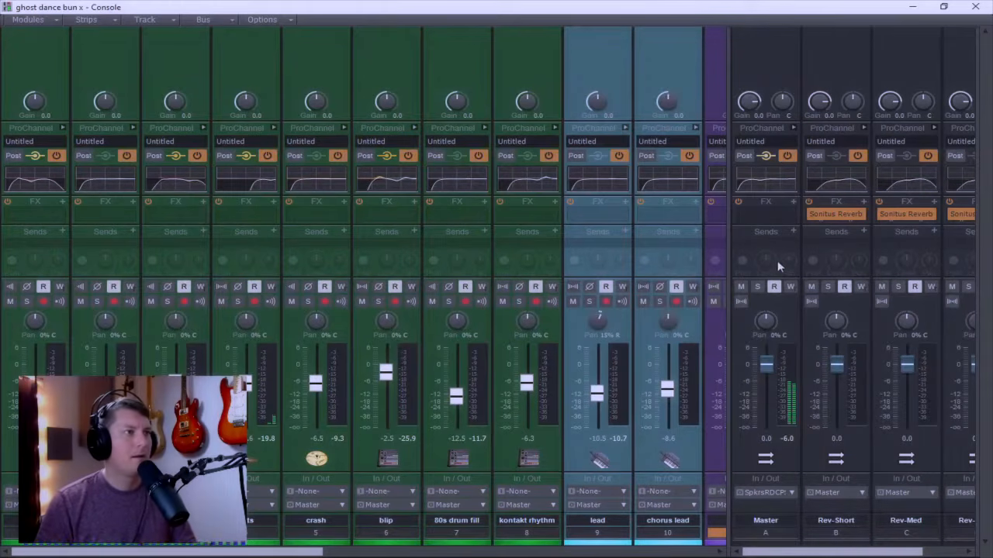
drag(733, 223, 407, 233)
right_click(723, 314)
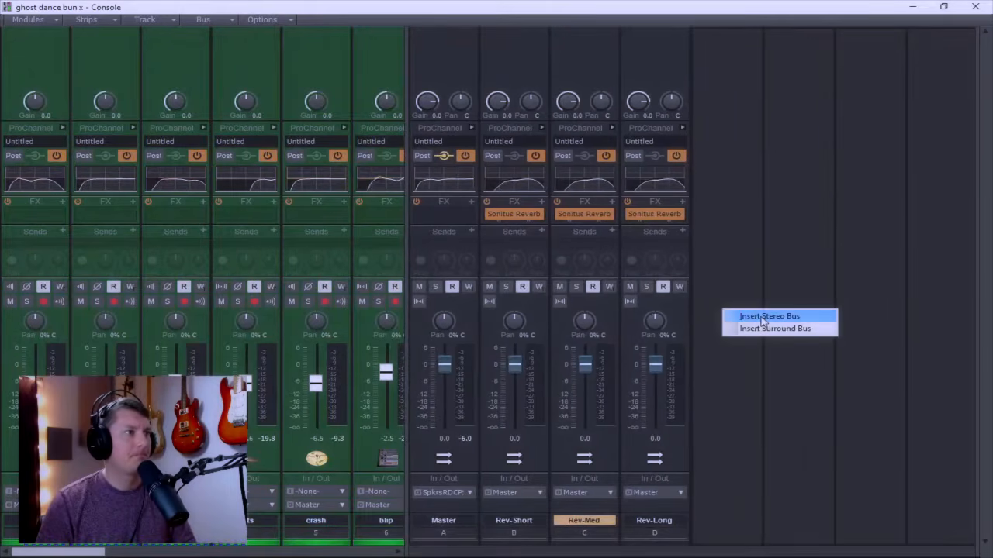
click(753, 317)
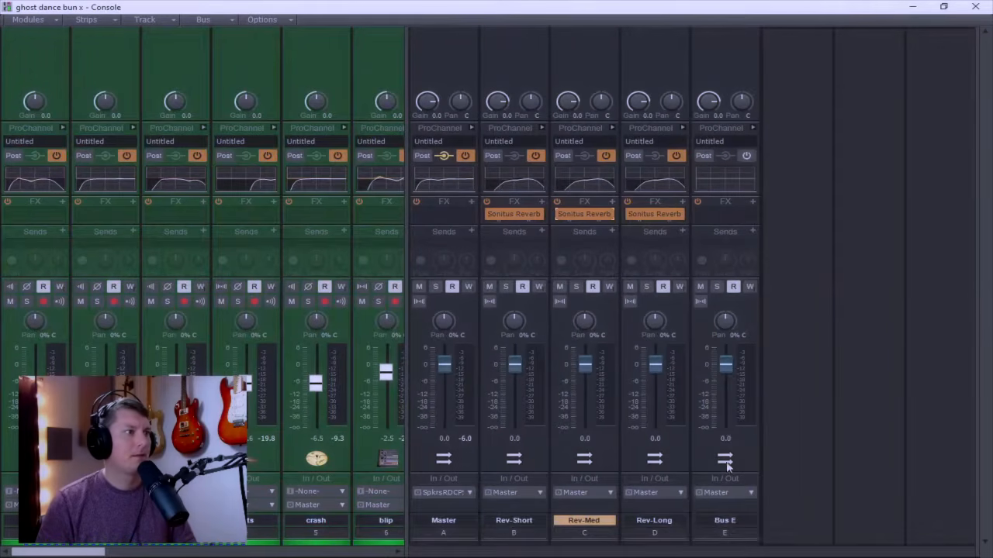
double_click(724, 520)
text(DRUMS)
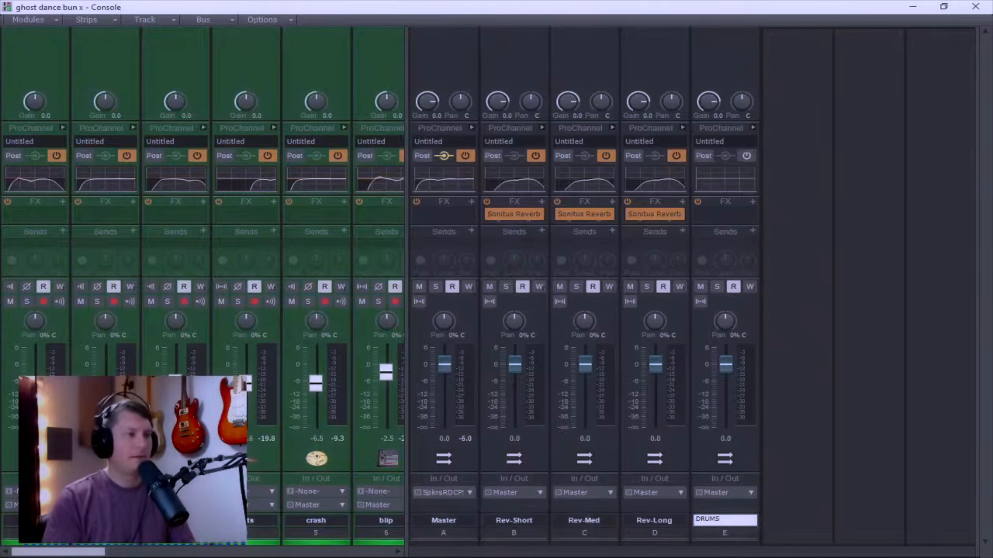
key(Return)
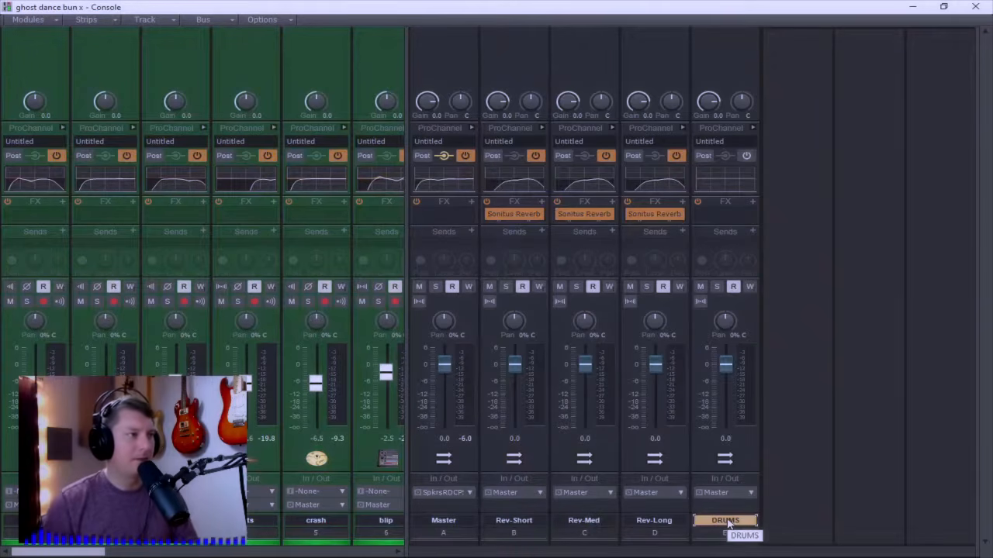
click(746, 155)
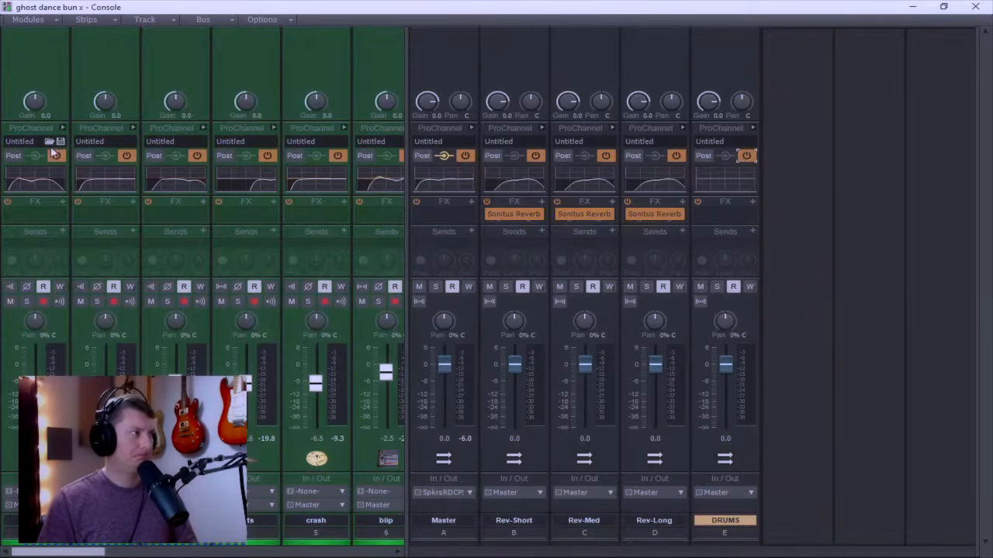
Step: Select tracks 1 through 5, ending with crash, and route their outputs to the DRUMS bus
click(114, 189)
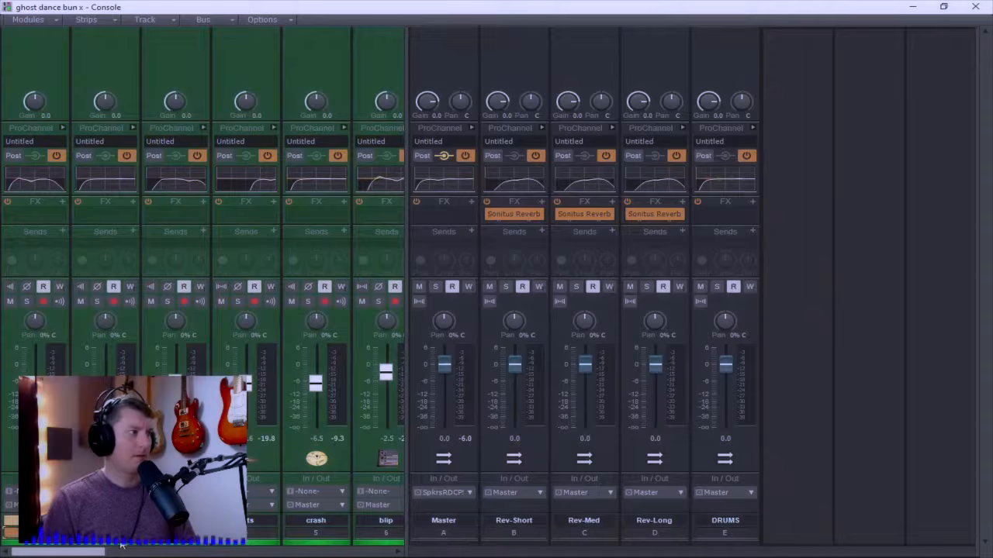
drag(189, 546, 319, 541)
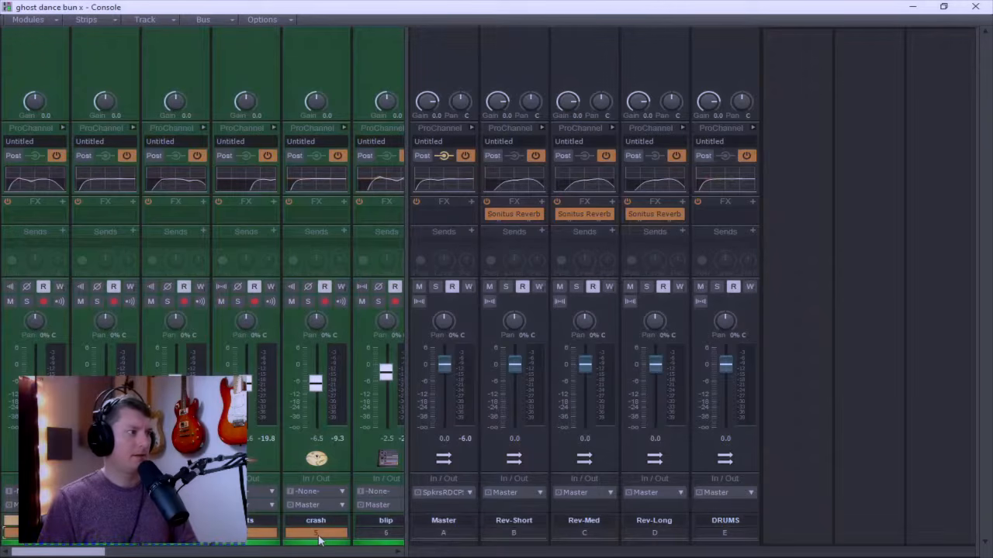
click(339, 504)
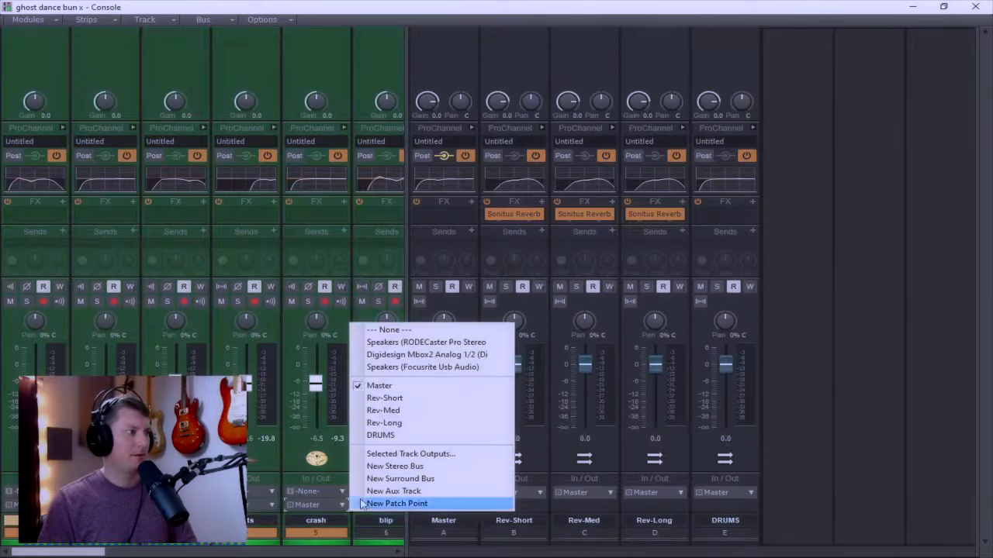
click(401, 433)
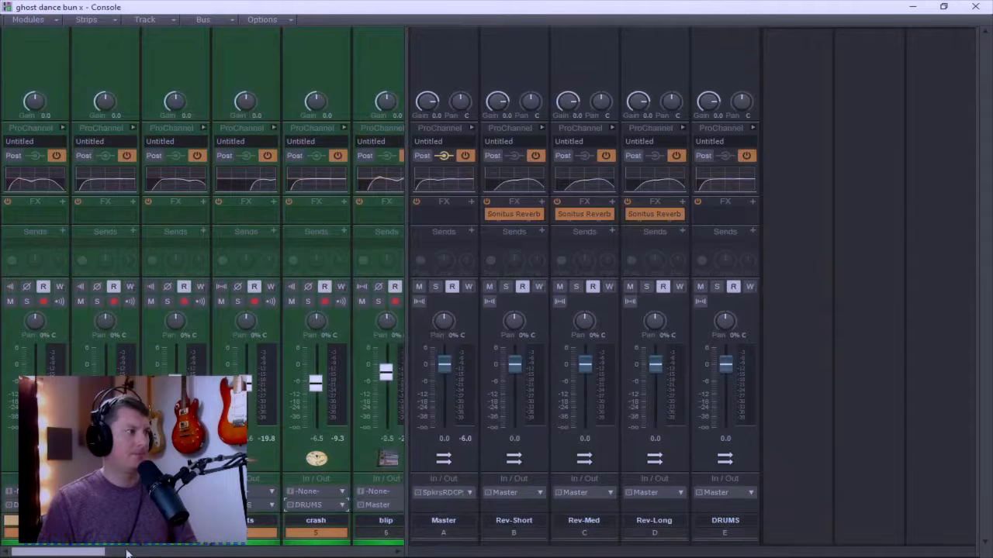
drag(102, 552, 63, 554)
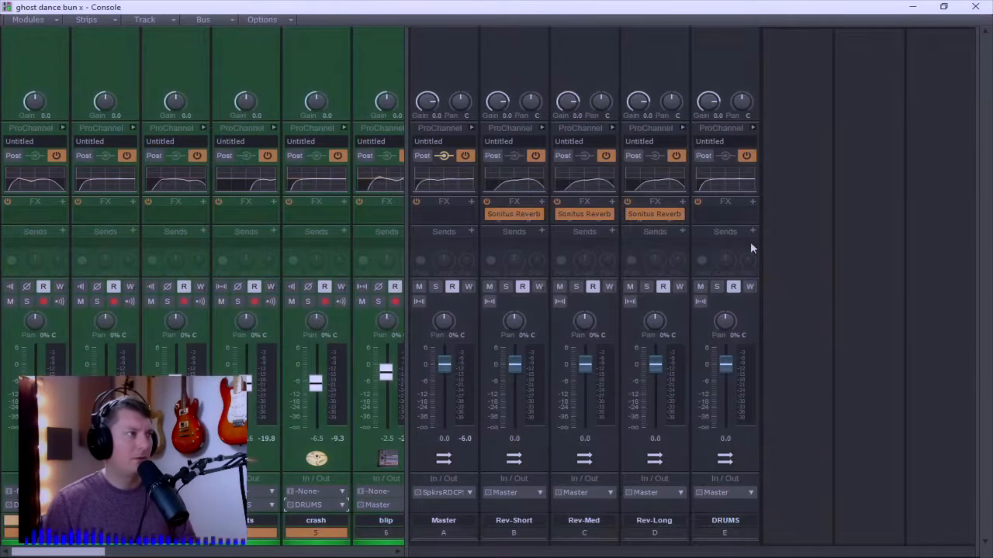
Step: Insert another stereo bus after DRUMS and name it DRUMS-PC
right_click(787, 165)
click(793, 170)
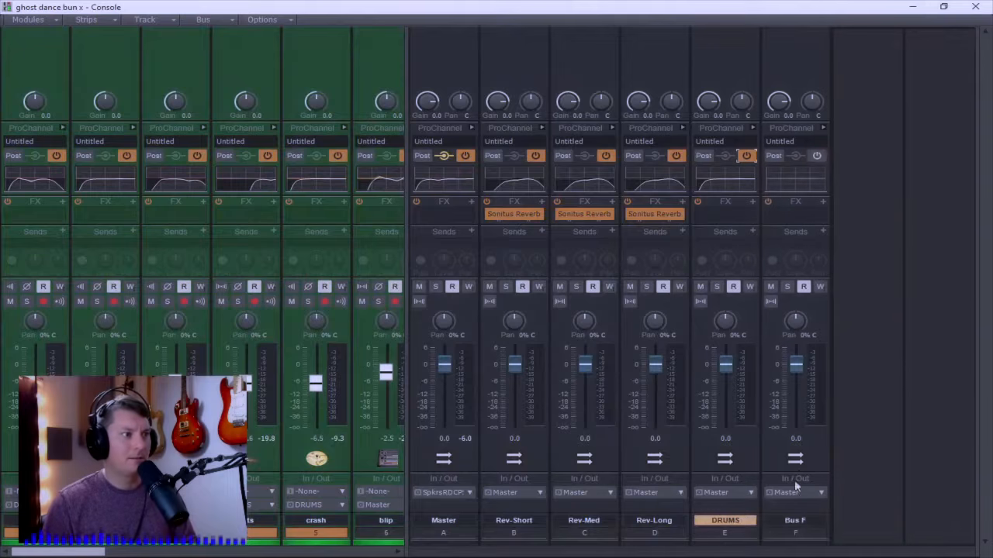
double_click(795, 520)
text(D)
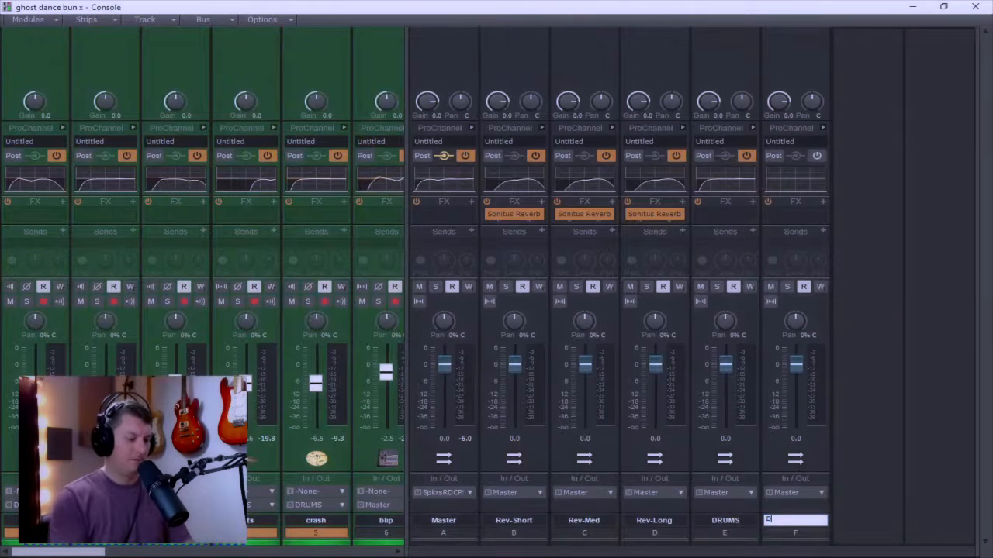
text(RUMS)
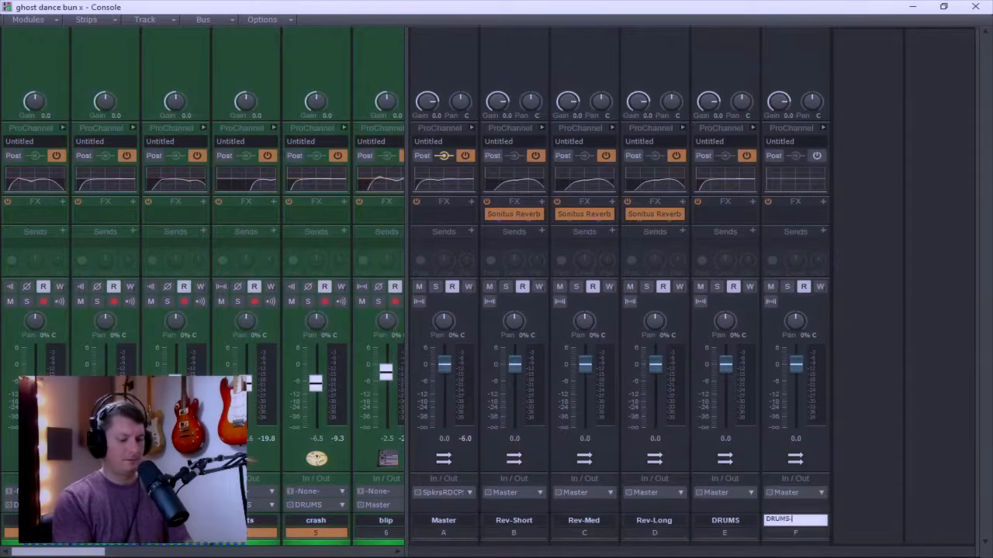
text(-PC)
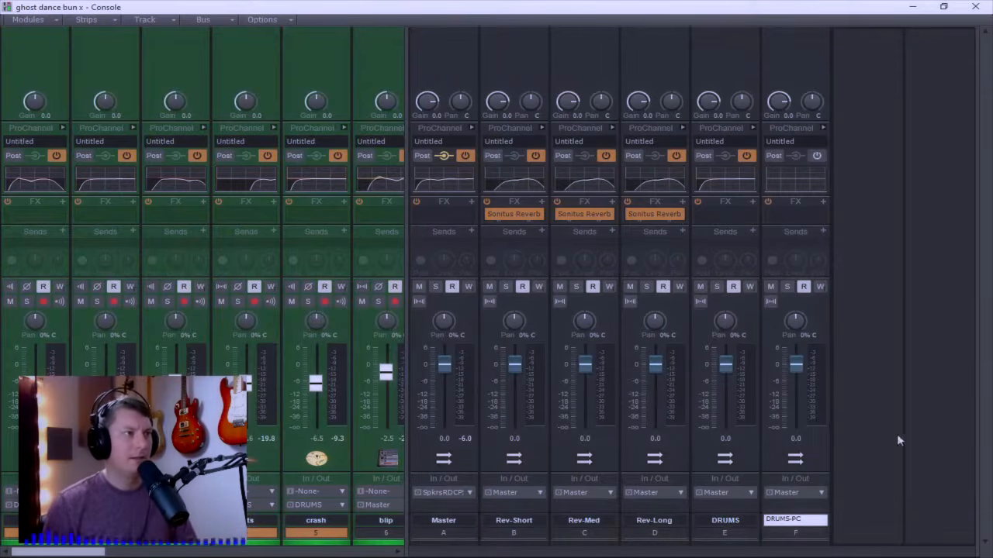
key(Return)
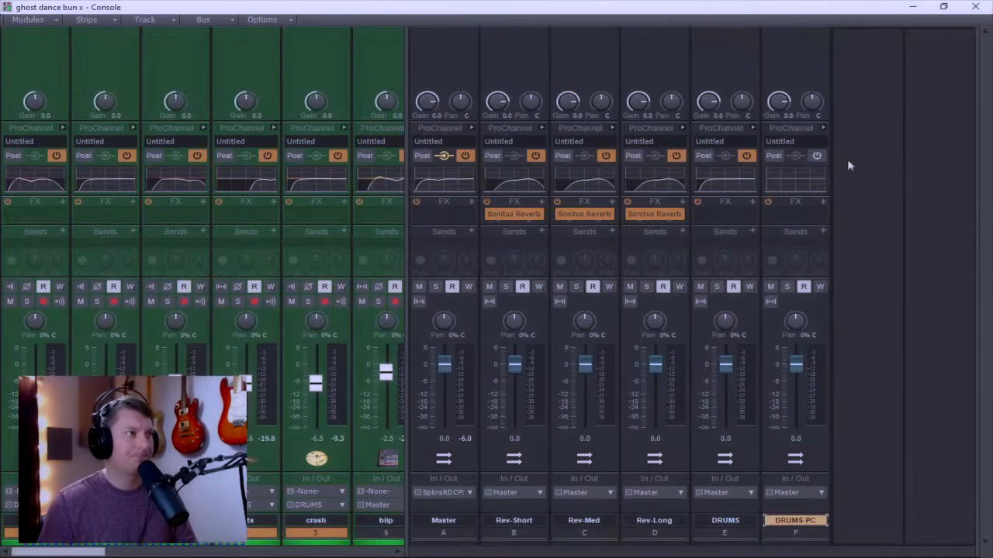
Step: Insert a Sonitus:fx Compressor into the effects rack of the DRUMS-PC bus and move its window clear of the drum buses
click(823, 200)
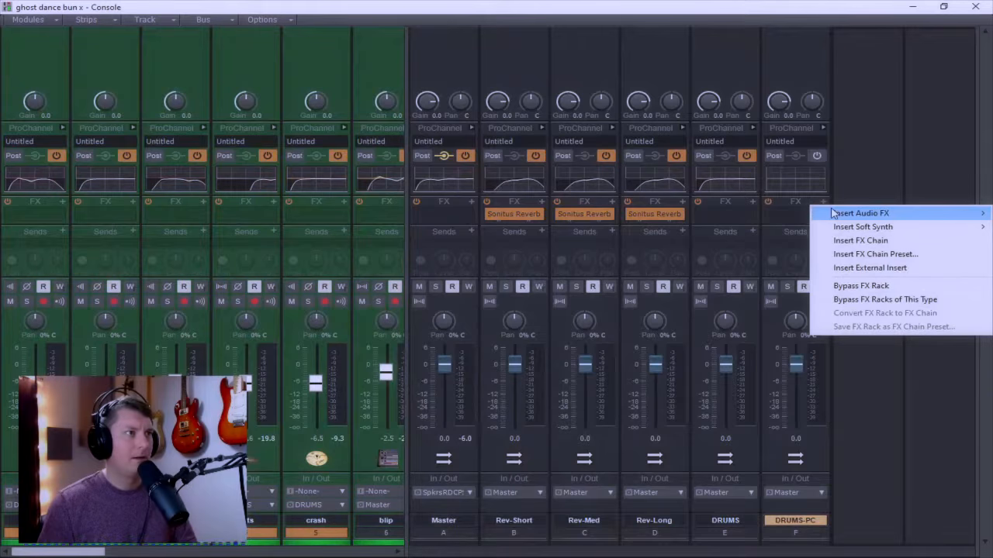
mouse_move(828, 214)
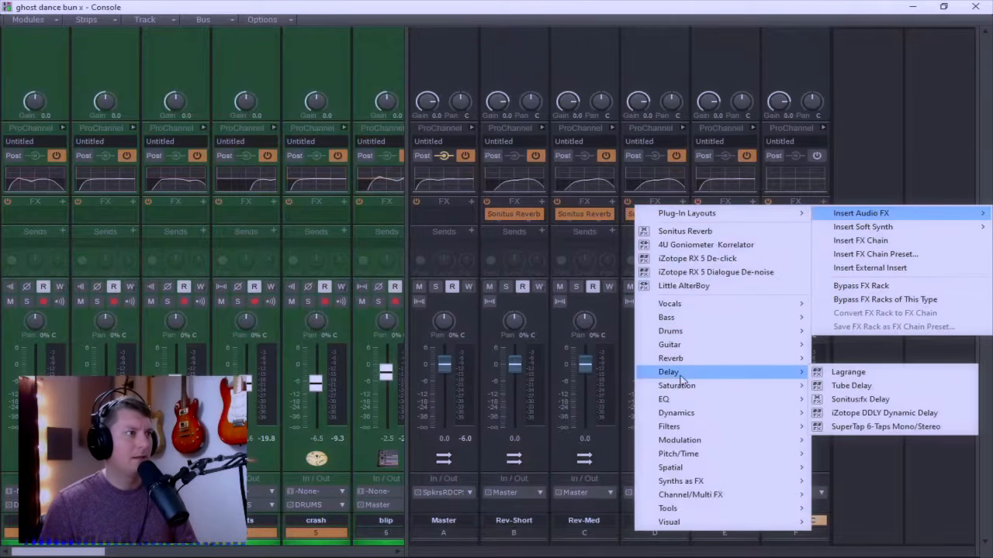
mouse_move(806, 418)
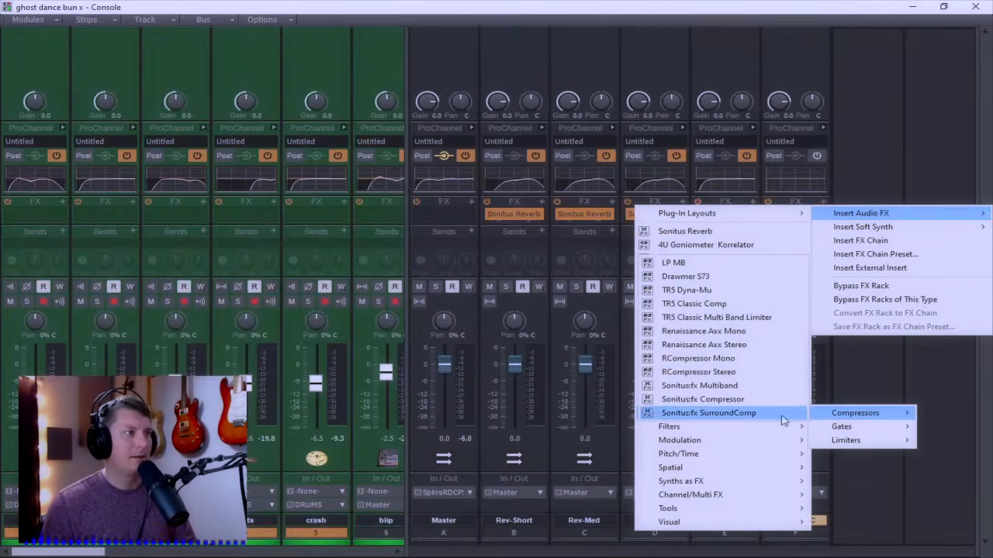
click(749, 401)
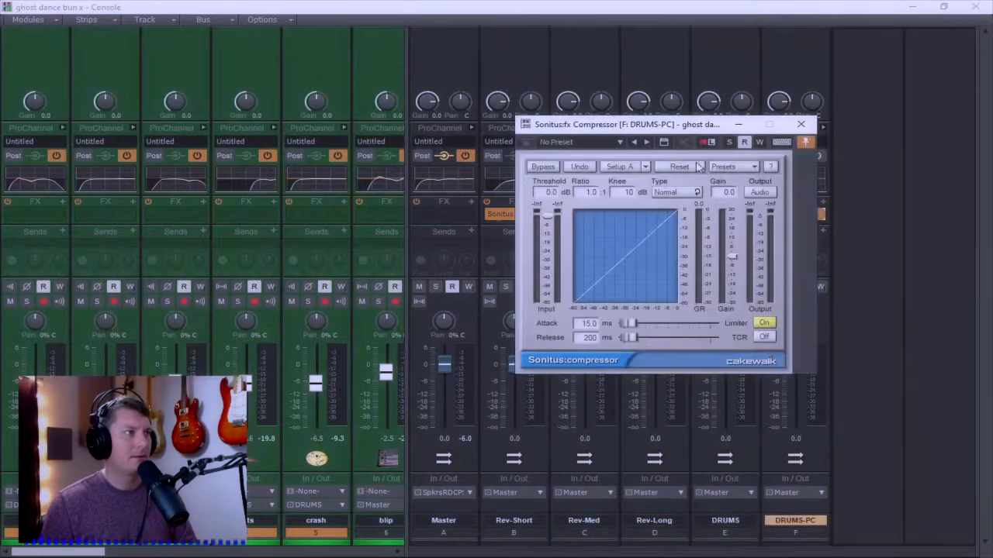
drag(729, 124, 394, 152)
Step: Add a send from the DRUMS bus to DRUMS-PC and lower the DRUMS-PC volume to -INF
click(753, 232)
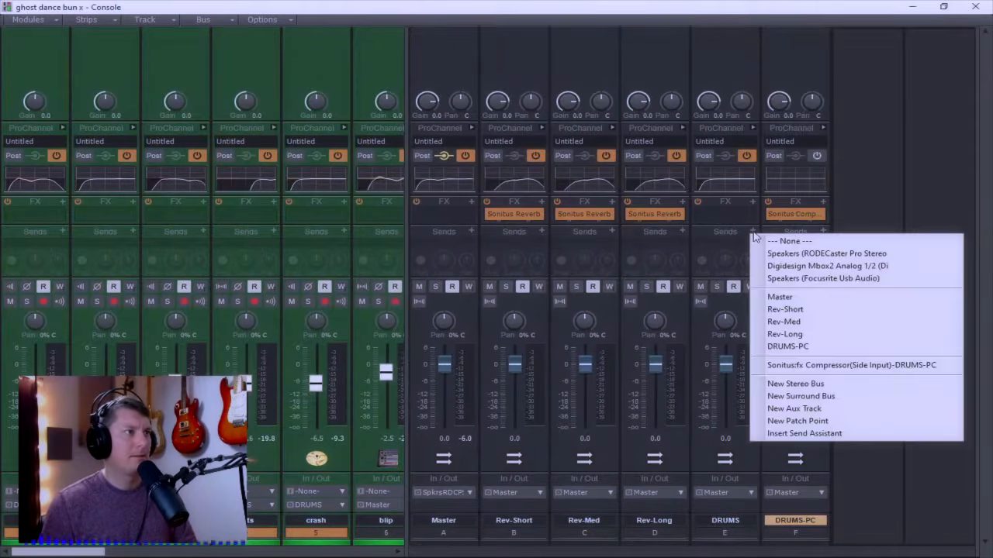
click(788, 347)
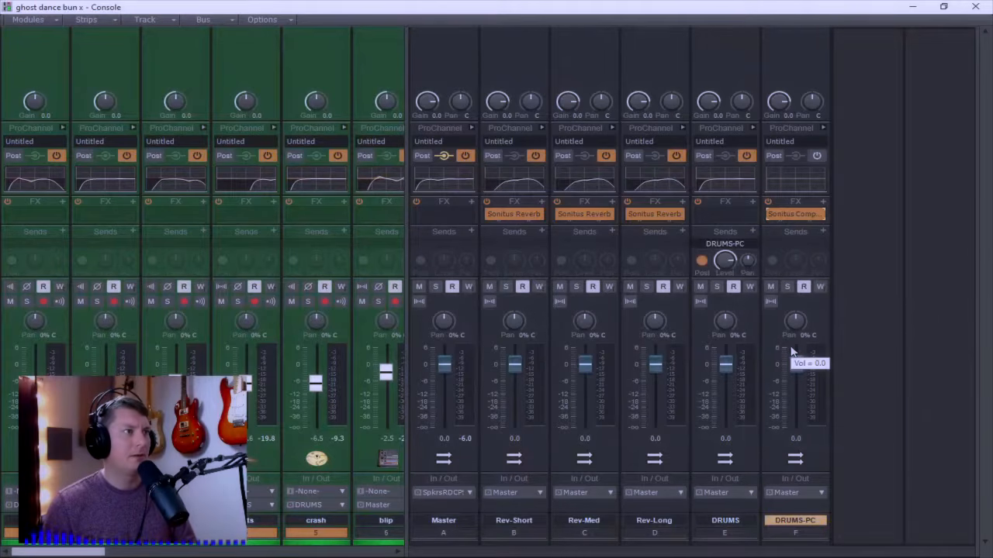
drag(795, 363, 795, 428)
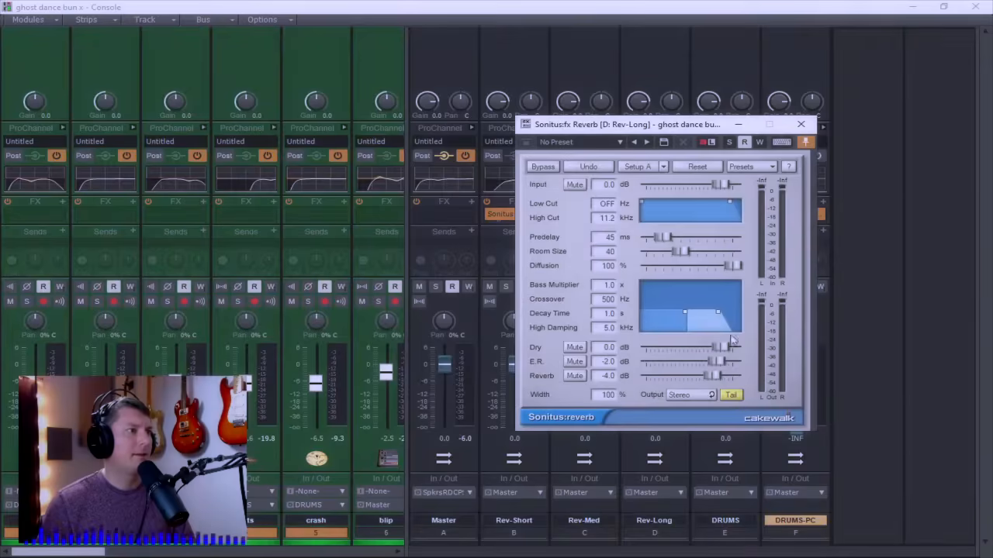
Step: Set the dry level of the Rev-Long bus's Sonitus:fx Reverb to -Inf and close the plug-in window
drag(721, 351, 648, 348)
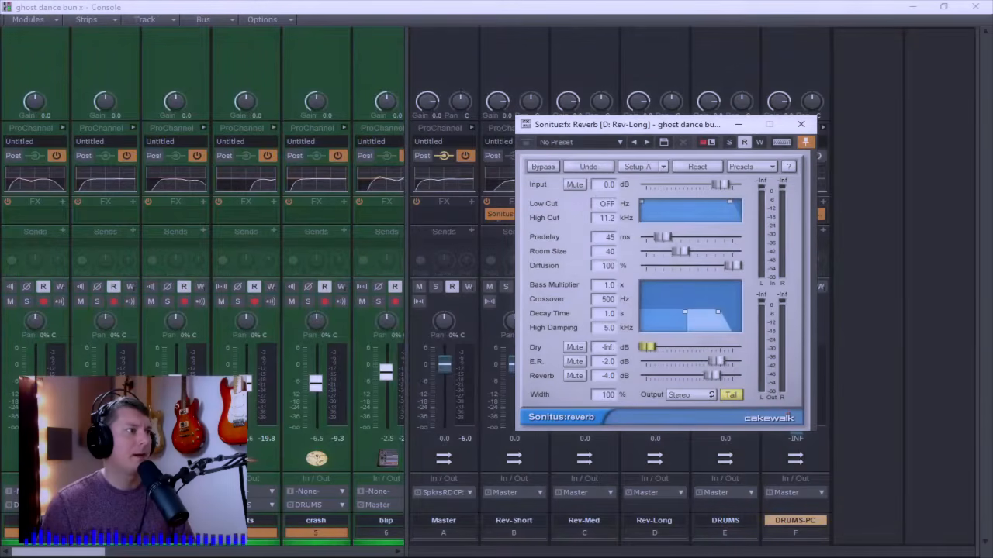
click(801, 128)
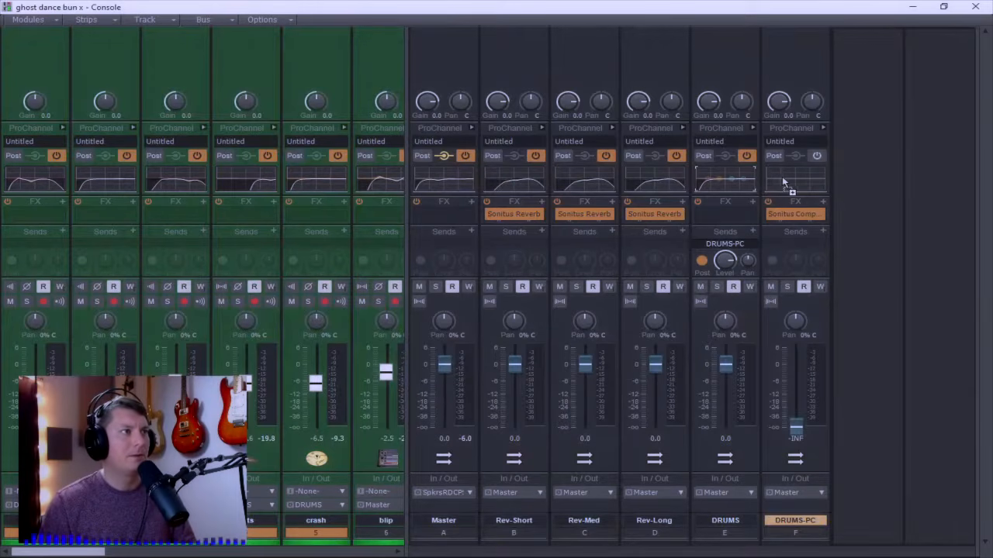
Step: Turn on the DRUMS-PC ProChannel with the EQ copied from DRUMS, and play the song with both drum buses soloed
click(816, 155)
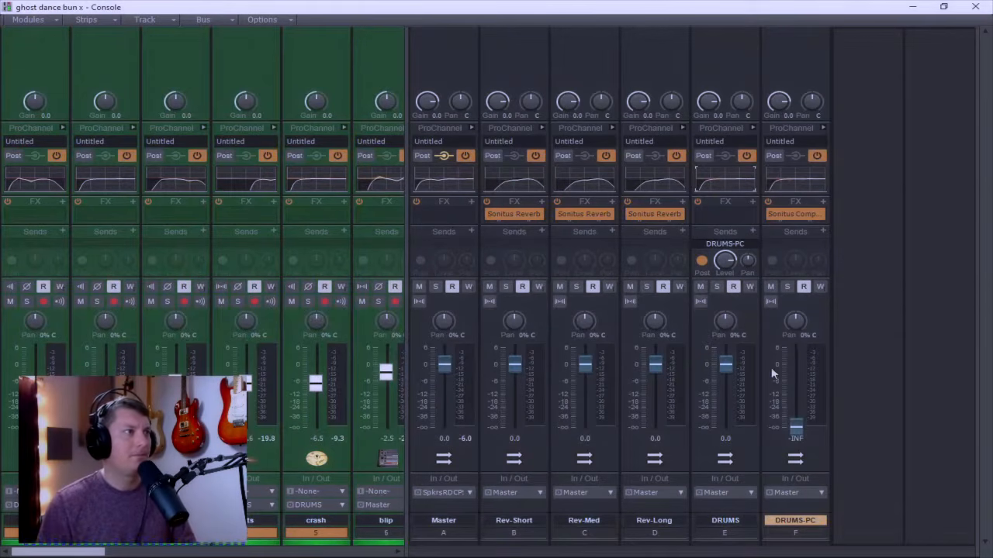
click(717, 287)
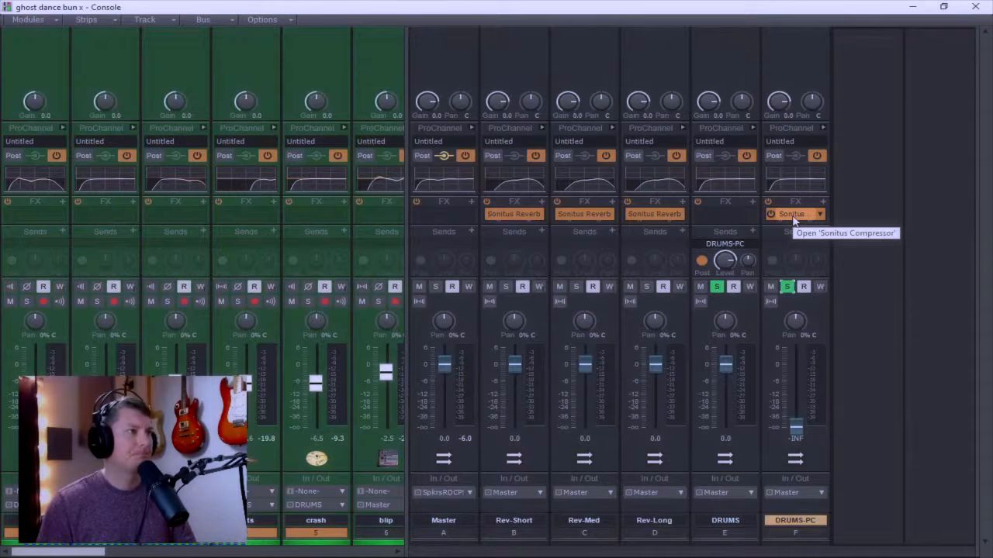
key(space)
Step: Set the DRUMS-PC compressor to a threshold of -31.7 dB, a ratio of 12.7:1 and a release of 20 ms
double_click(792, 216)
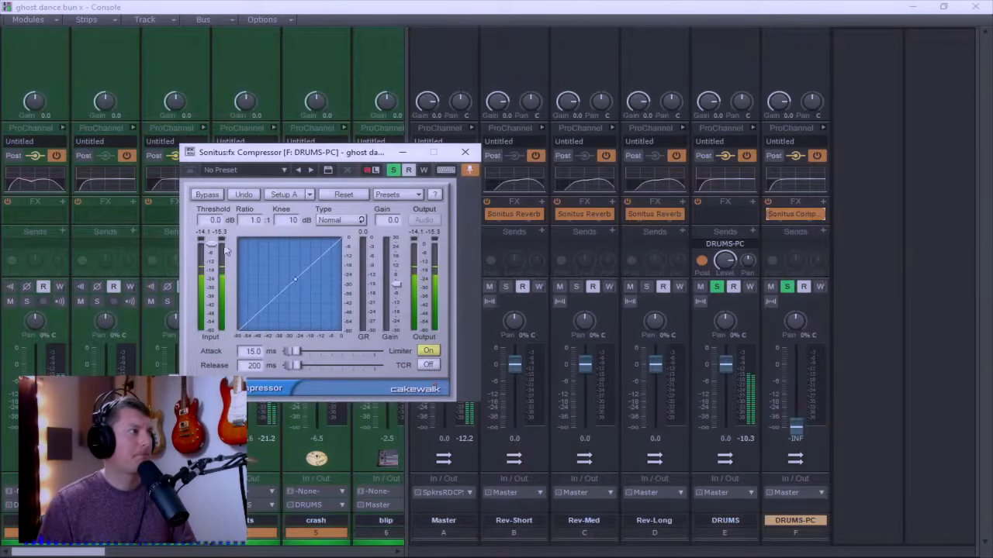
drag(211, 244, 211, 290)
drag(252, 219, 192, 235)
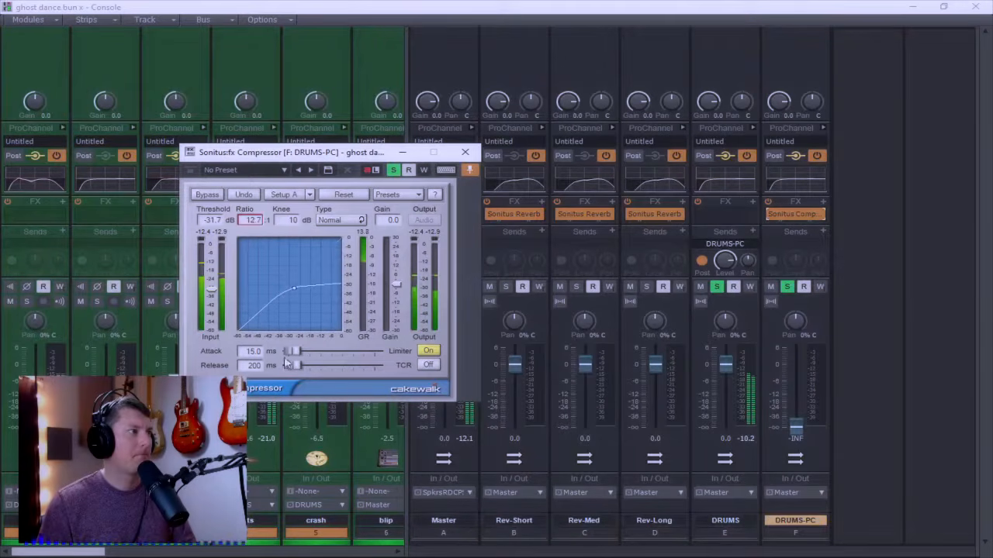
drag(293, 364, 288, 364)
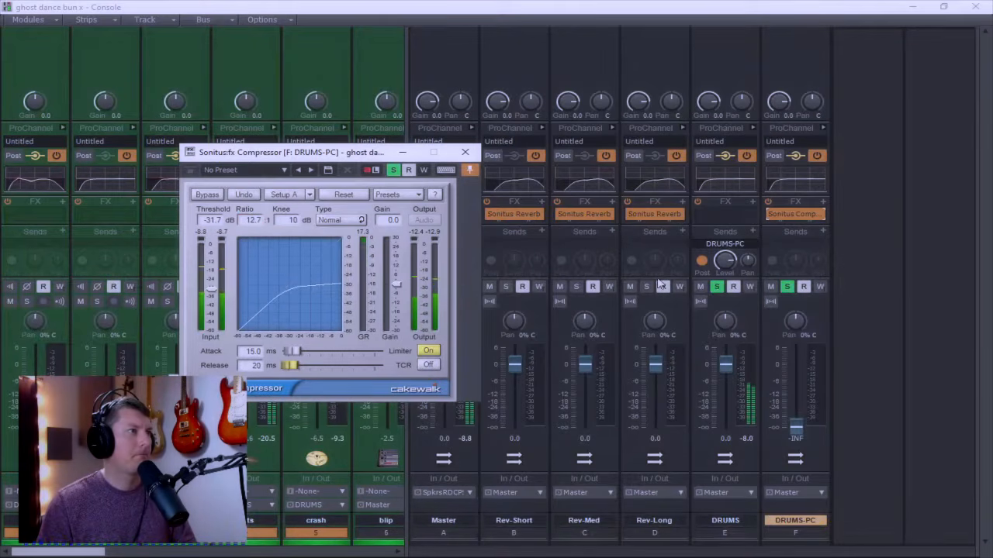
Step: Toggle the DRUMS bus solo off and on to compare, and raise the DRUMS-PC volume to about -7.6 dB
click(717, 287)
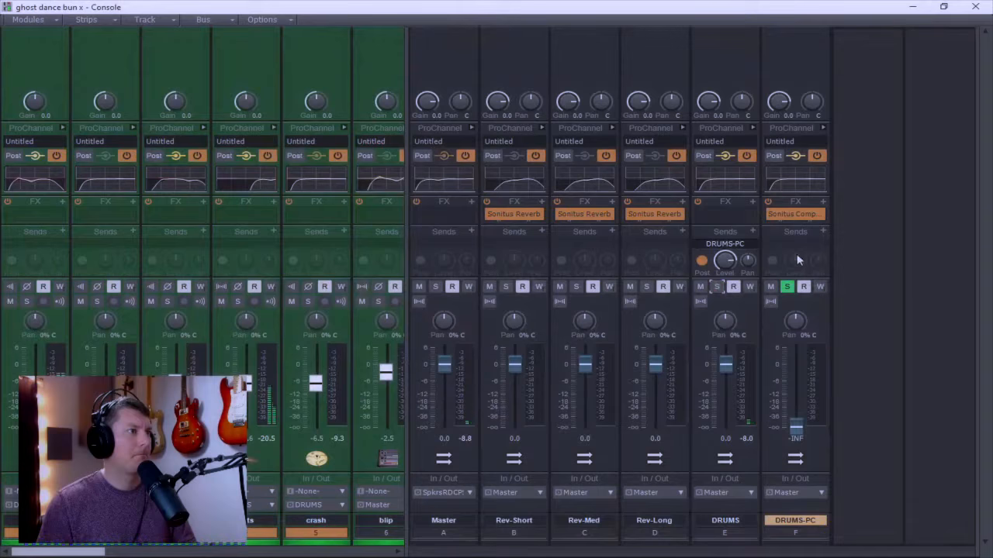
click(717, 288)
key(space)
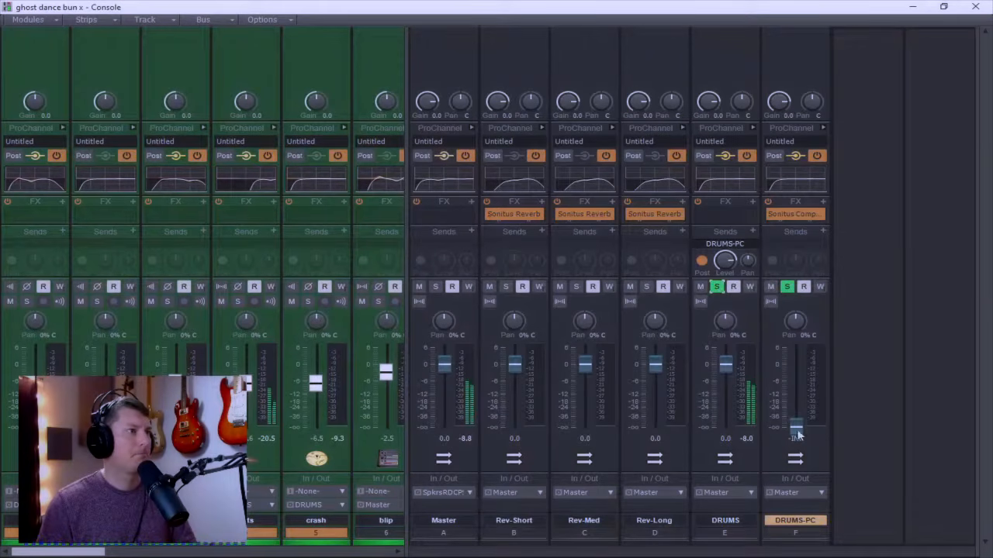
scroll(797, 433, up, 10)
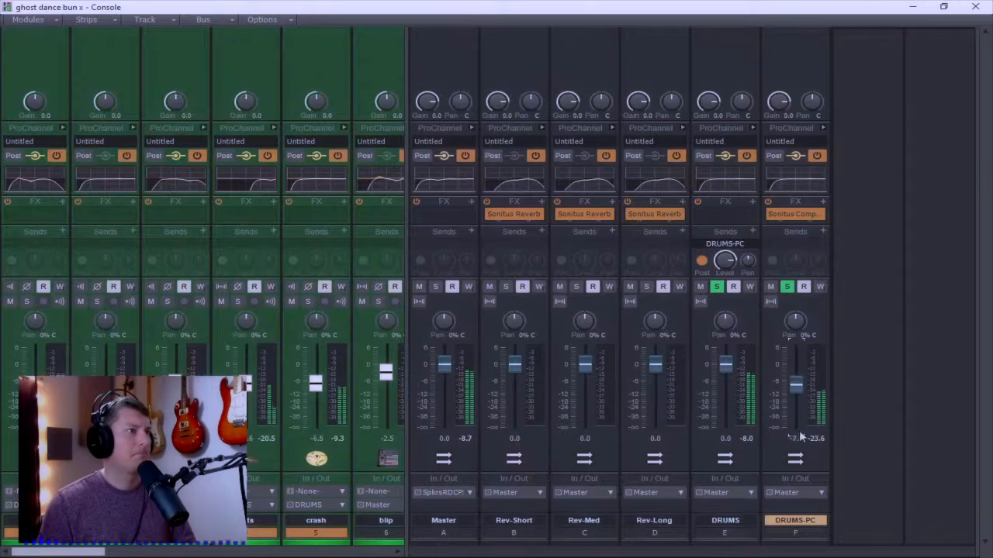
Step: Unsolo the DRUMS bus and raise the DRUMS-PC volume to 0.0 dB so the compressed drums play alone
click(716, 286)
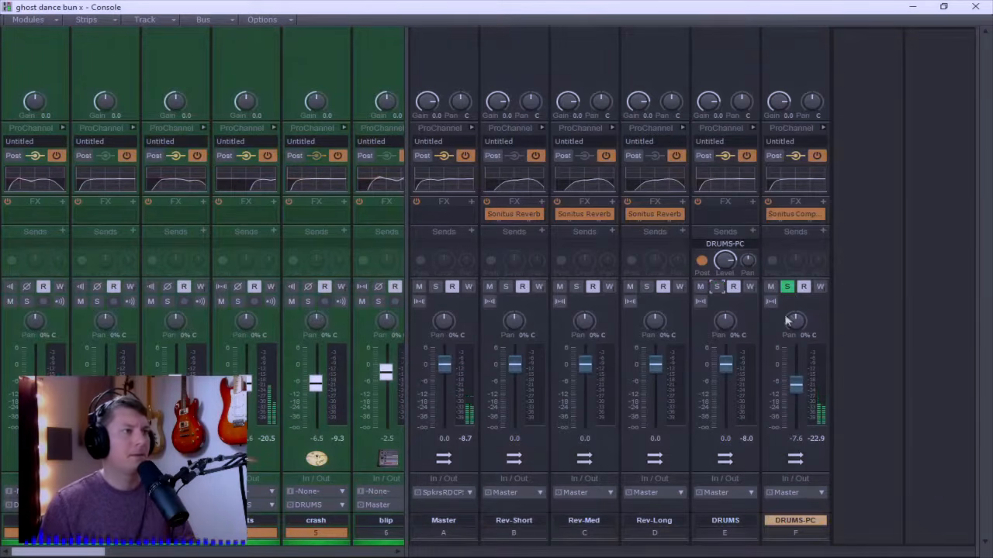
scroll(797, 385, up, 8)
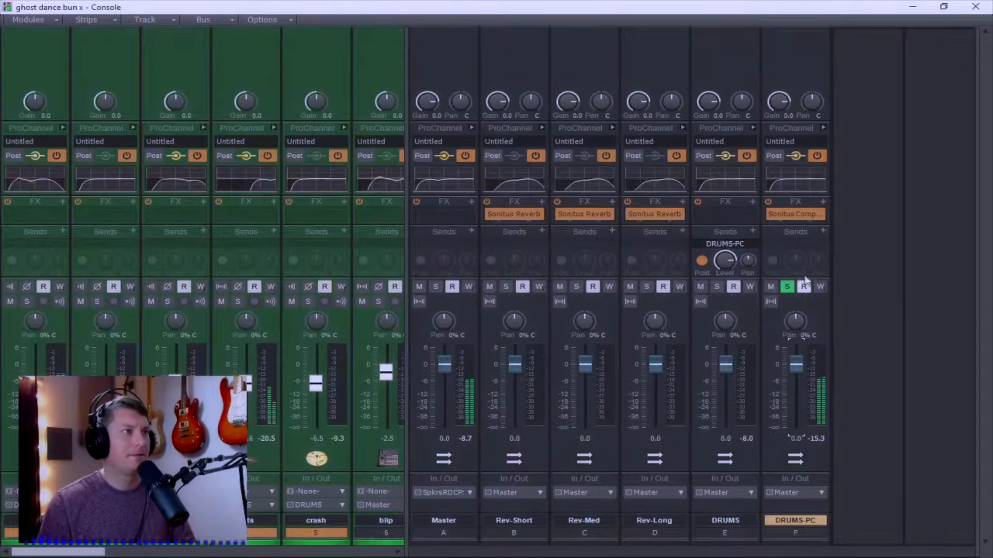
Step: Set the DRUMS-PC compressor's attack to 45.8 ms and release to 573 ms, turn its limiter off, and fine-tune the threshold
double_click(794, 217)
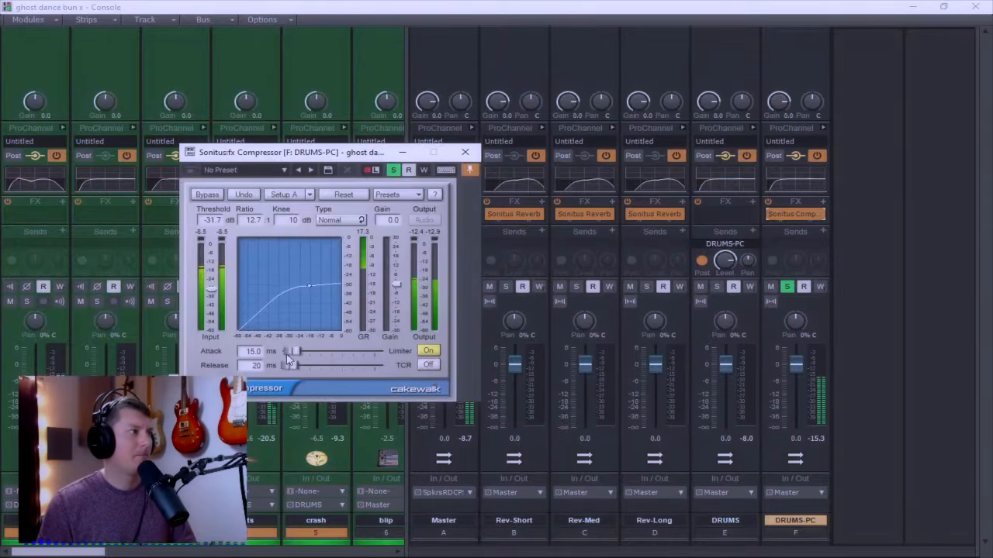
mouse_move(312, 286)
mouse_down()
mouse_move(277, 302)
mouse_move(311, 288)
mouse_up()
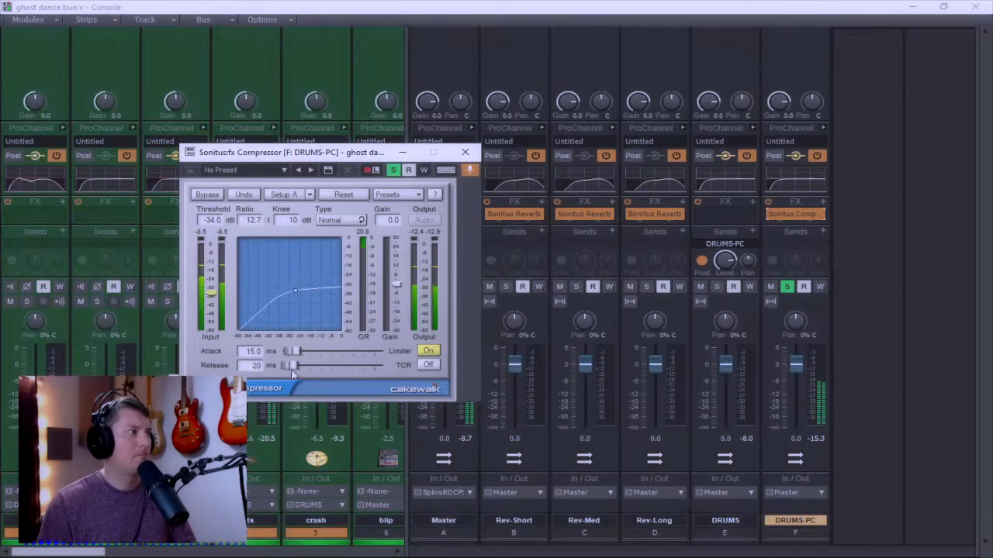
mouse_move(291, 364)
mouse_down()
mouse_move(307, 364)
mouse_move(301, 351)
mouse_up()
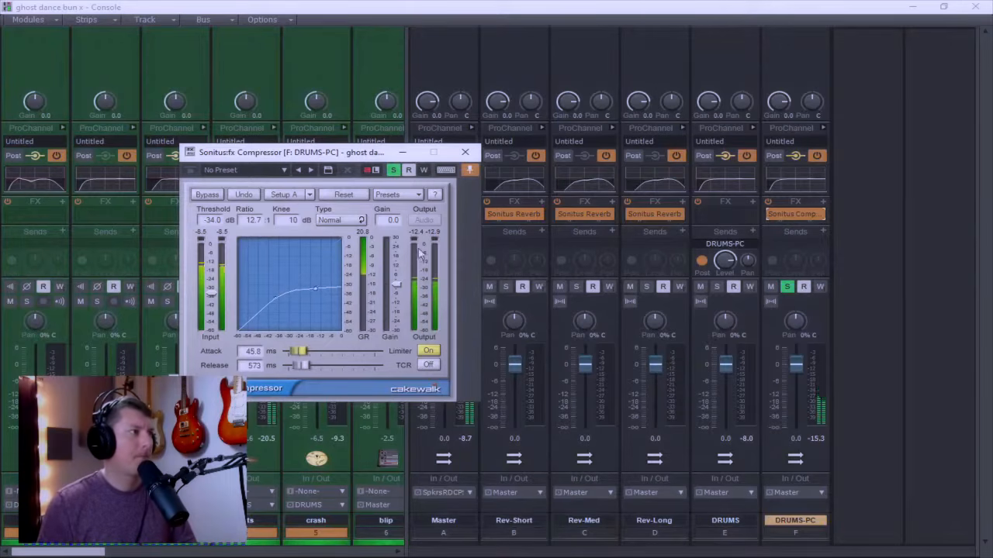
click(428, 351)
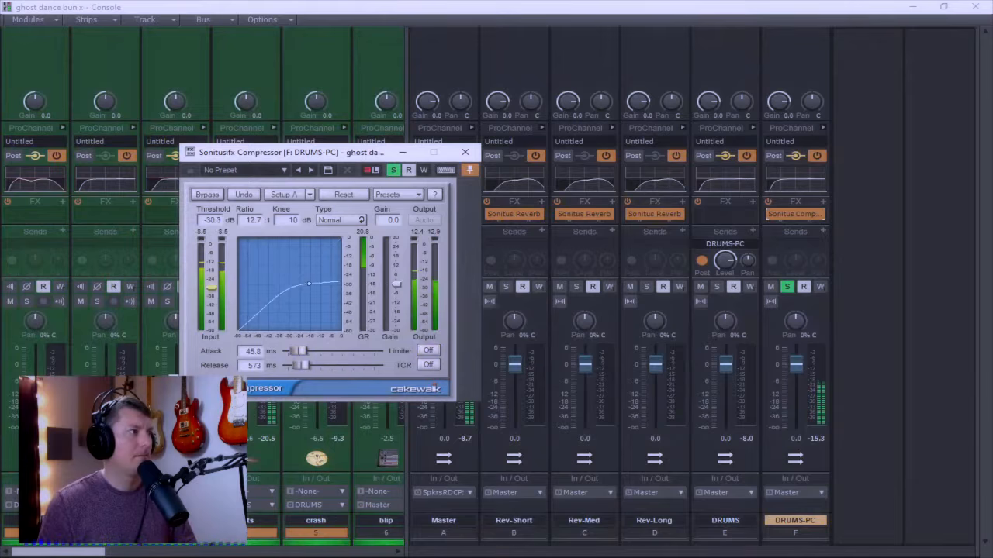
drag(210, 291, 210, 298)
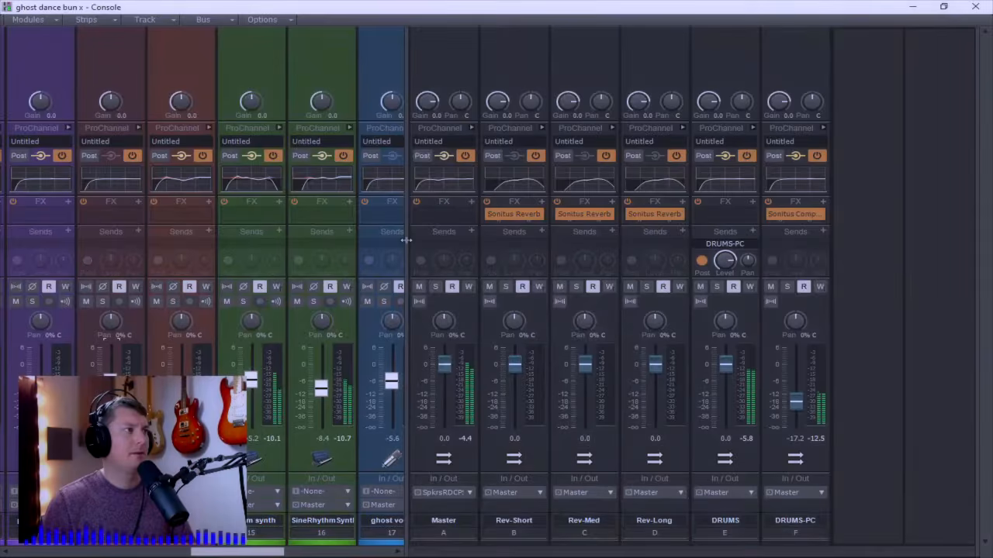
Step: Add a send to the Rev-Short bus on track 3, the drum track panned 22% right
drag(405, 241, 970, 244)
drag(423, 548, 27, 548)
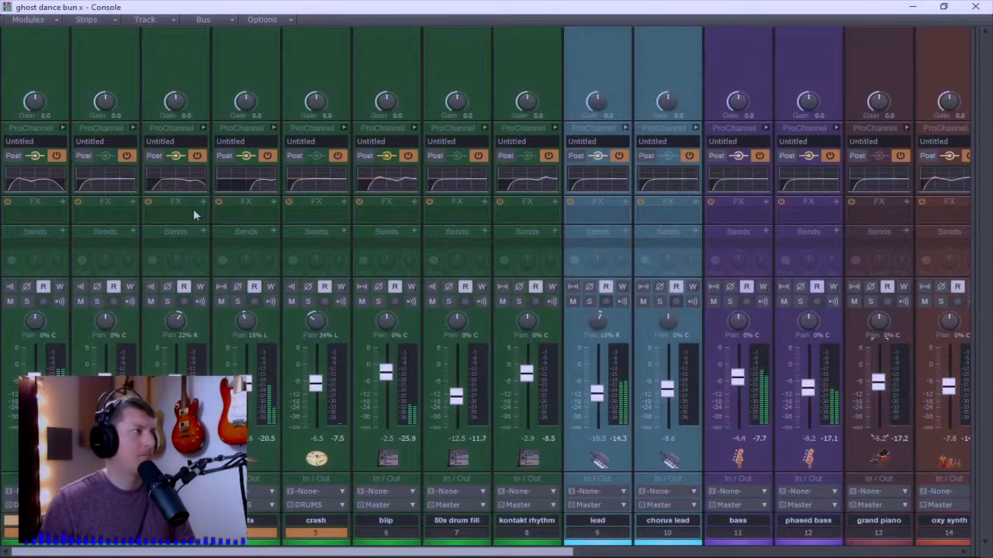
click(204, 231)
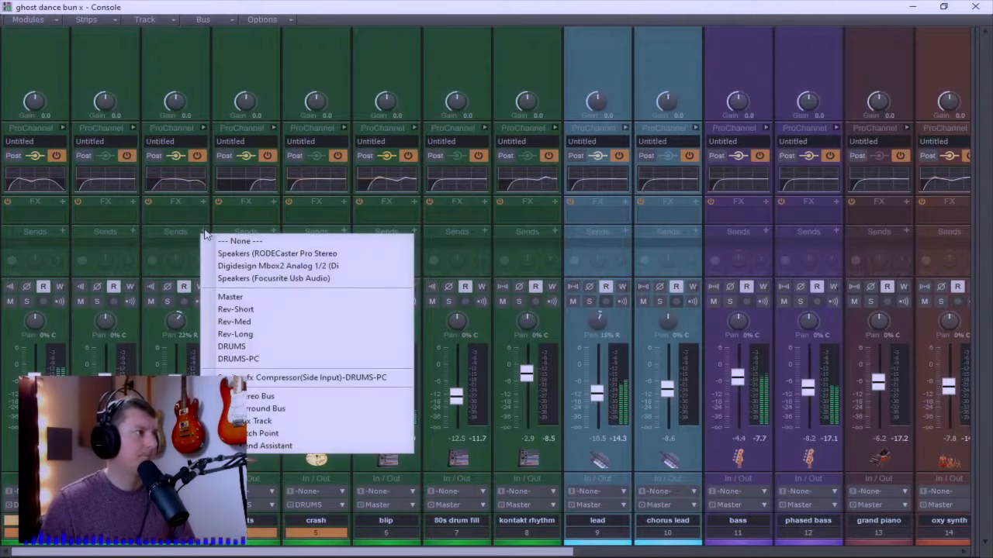
click(225, 308)
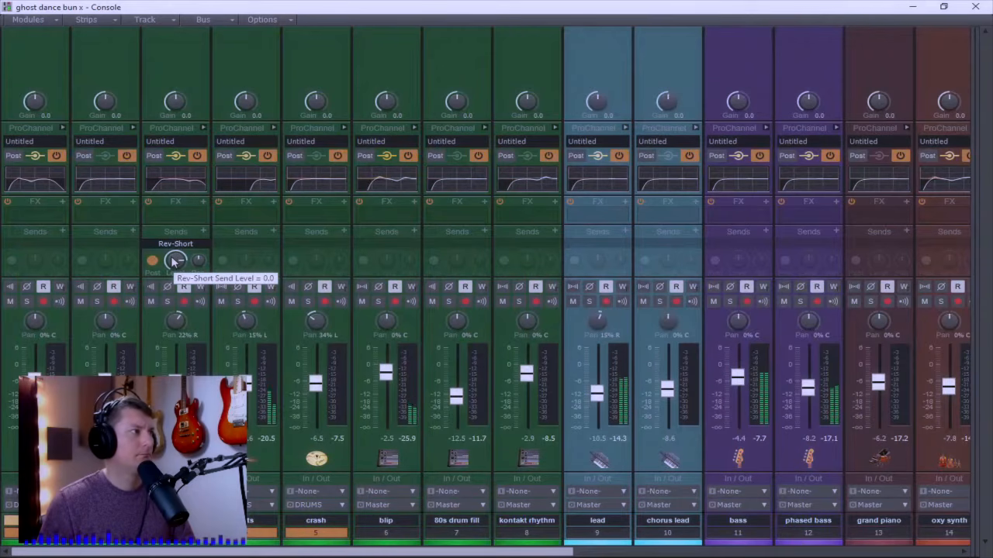
Step: Add a send to the Rev-Med bus on track 3 while it is soloed, and turn its solo off
click(168, 303)
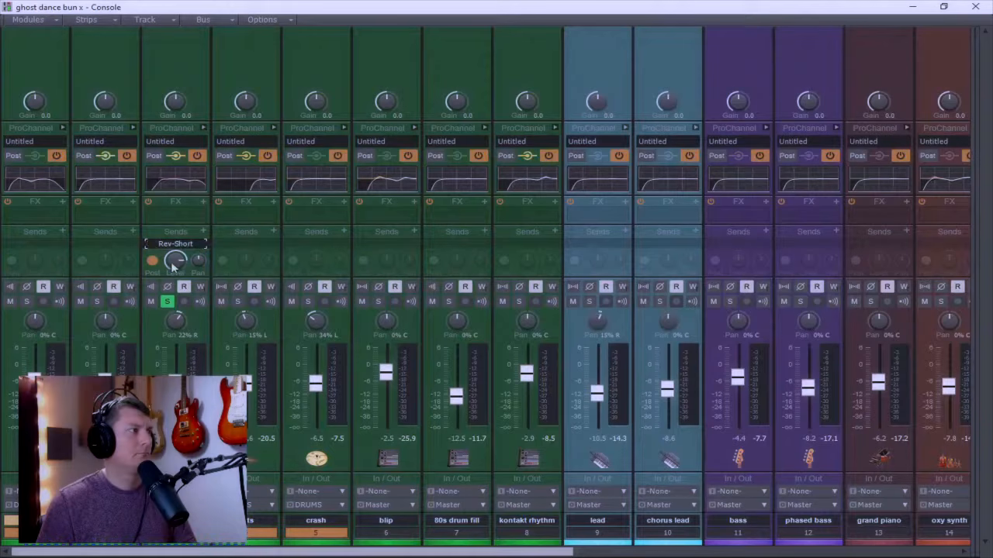
click(204, 231)
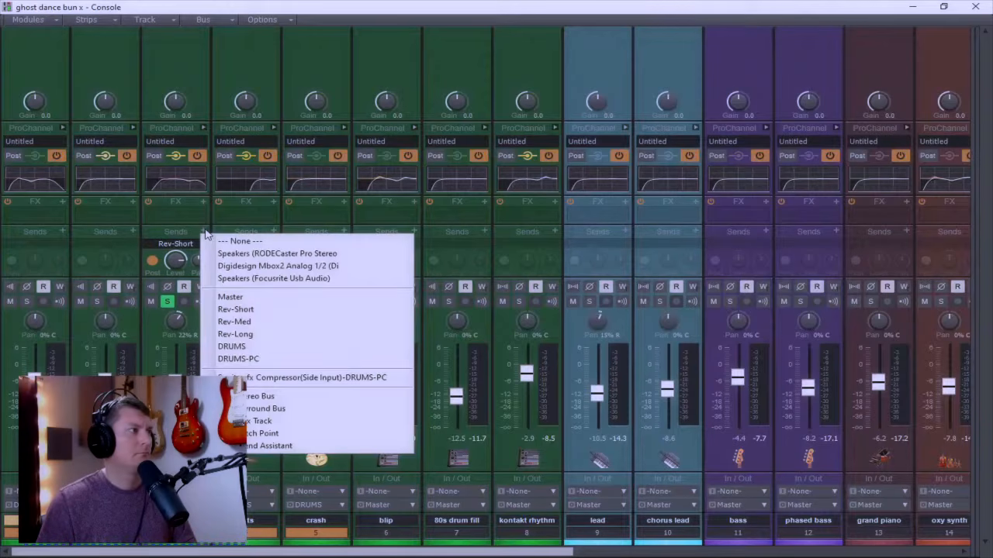
click(235, 321)
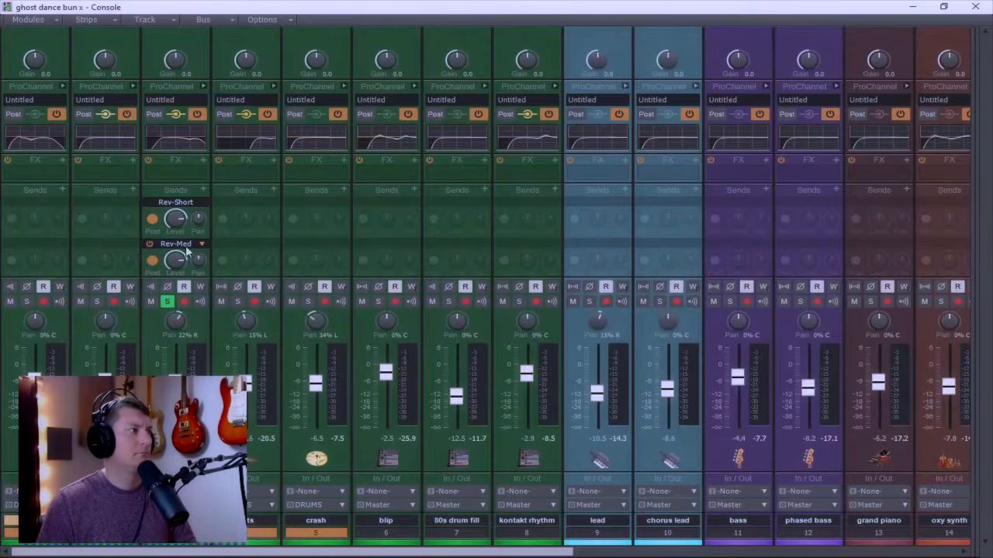
click(167, 301)
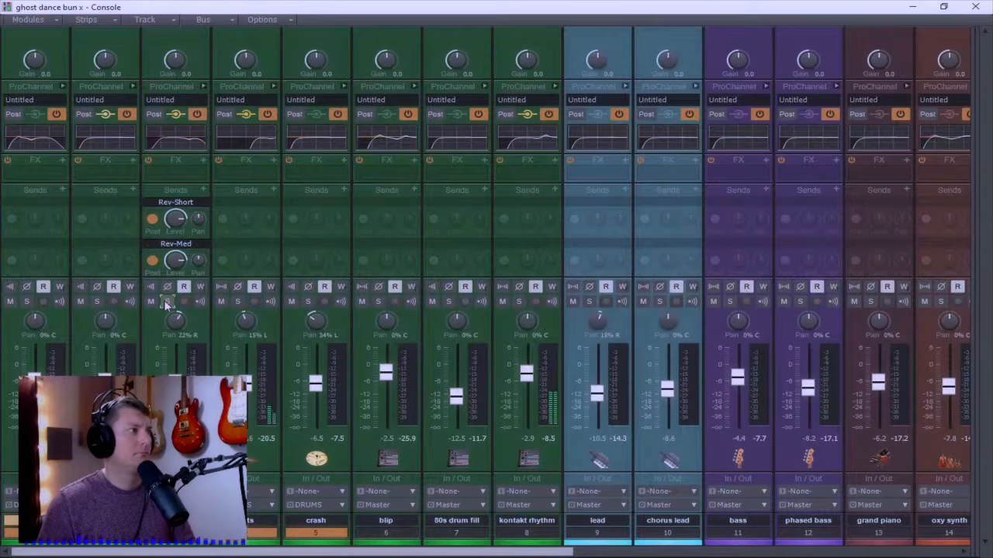
Step: Add a send to the Rev-Long bus on track 3 and lower its Rev-Long and Rev-Med send levels
click(203, 199)
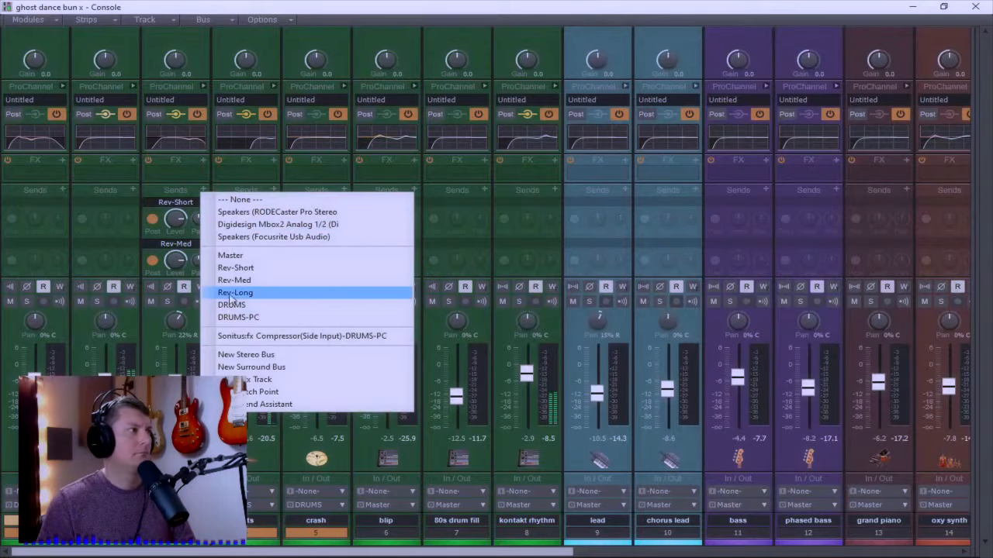
click(232, 294)
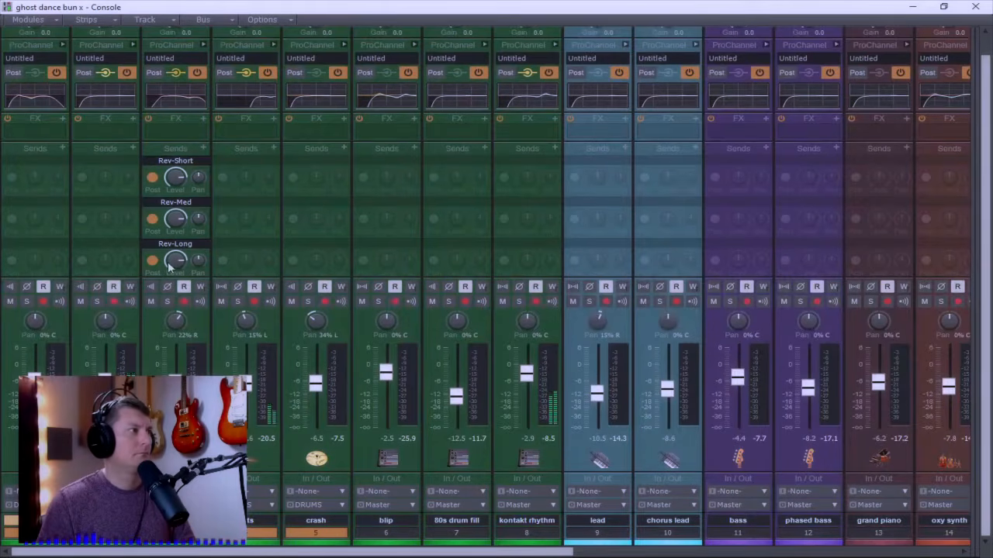
drag(175, 260, 176, 226)
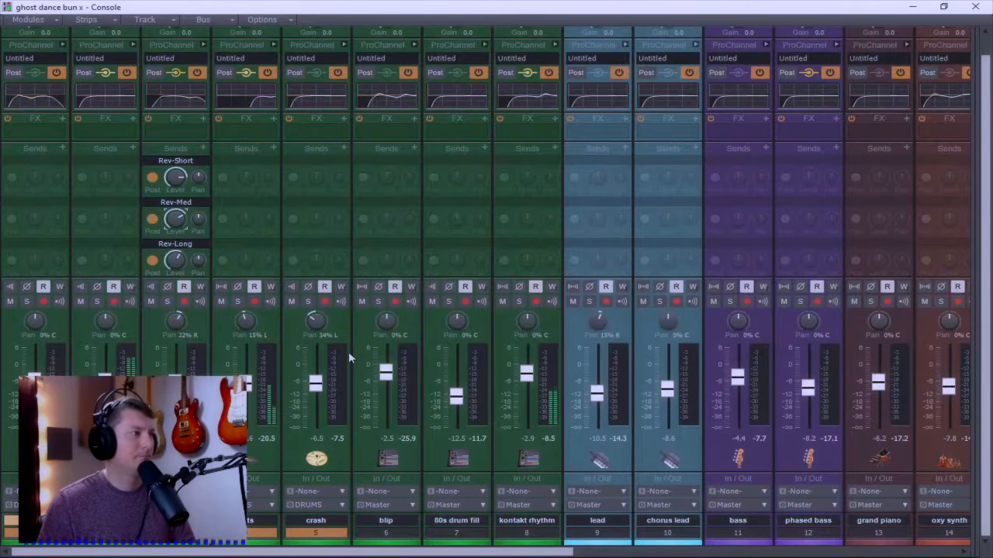
Step: Briefly solo the kontakt rhythm track and add a send to the Rev-Short bus on it
click(517, 301)
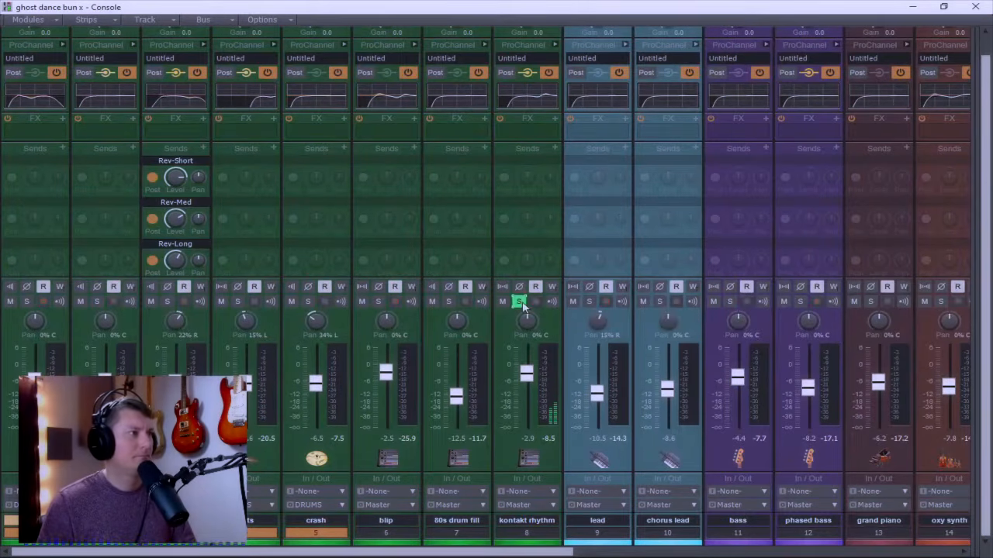
click(554, 149)
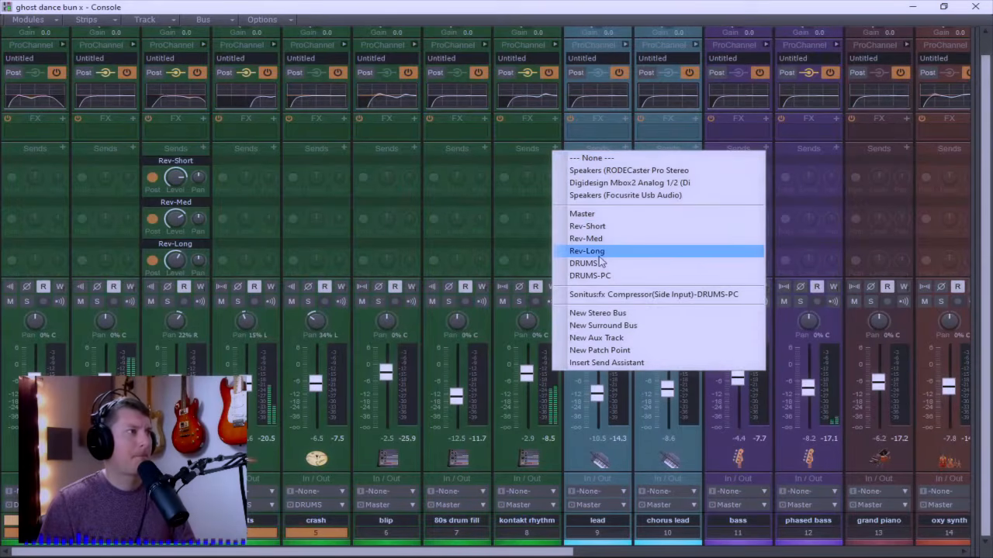
click(595, 227)
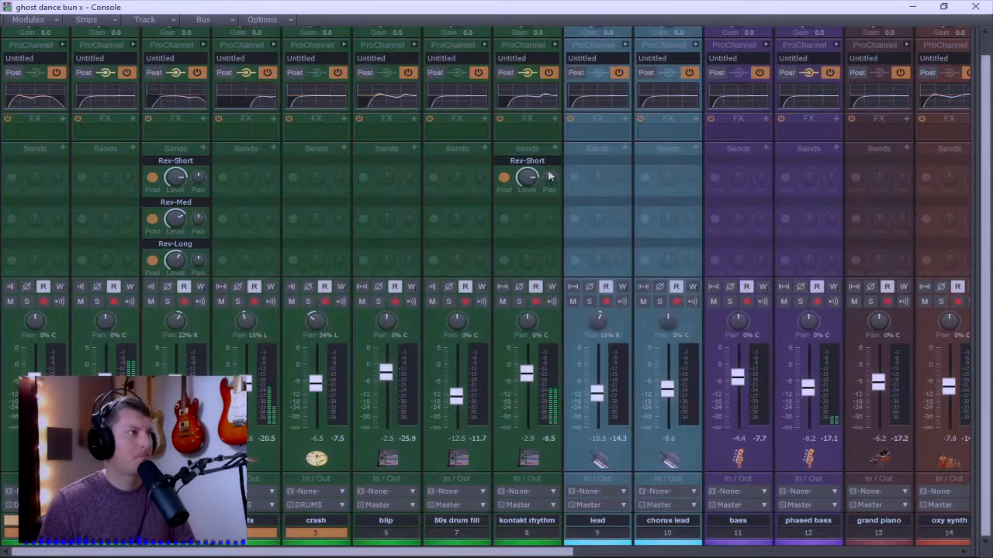
Step: Add a send to the Rev-Med bus on the kontakt rhythm track and lower its send level to -4.4
click(558, 147)
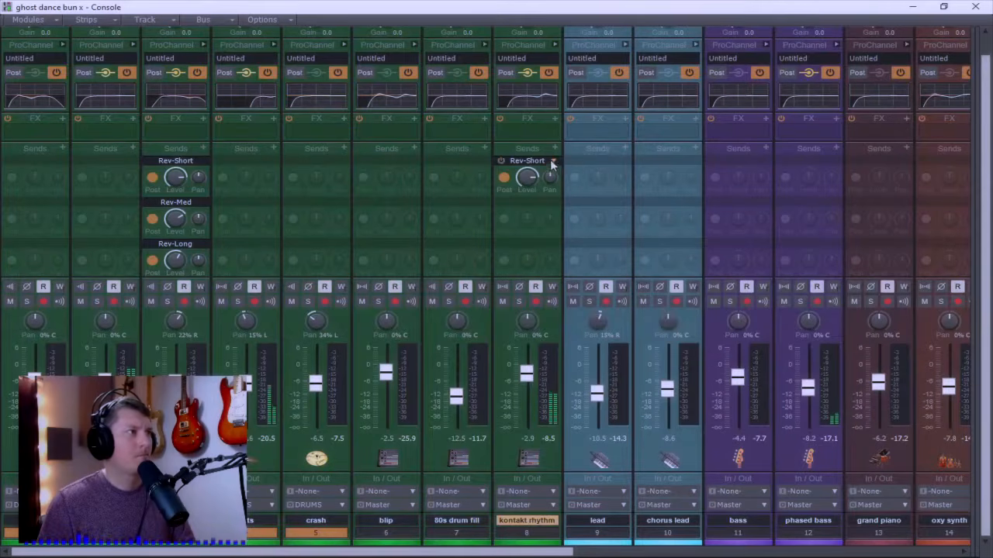
click(554, 148)
click(587, 239)
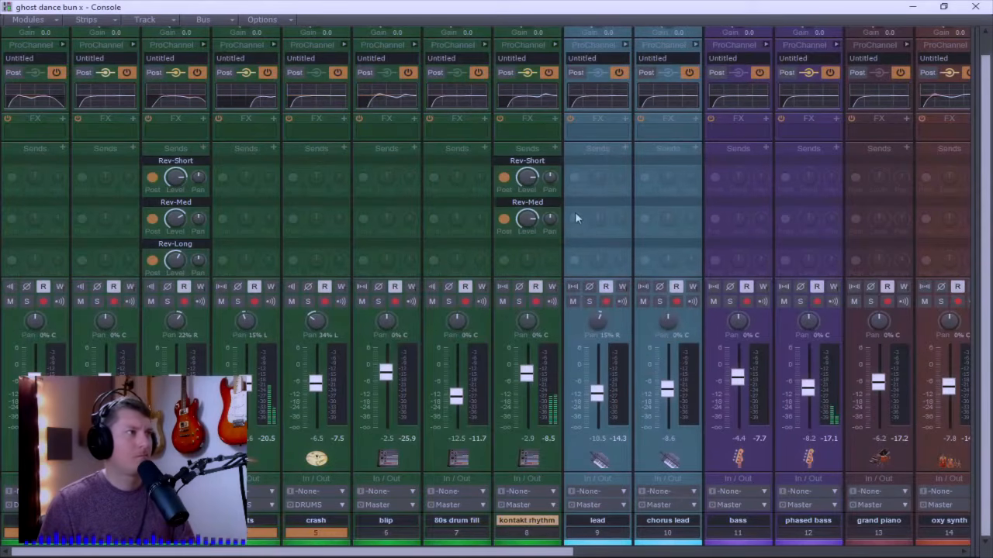
mouse_move(527, 220)
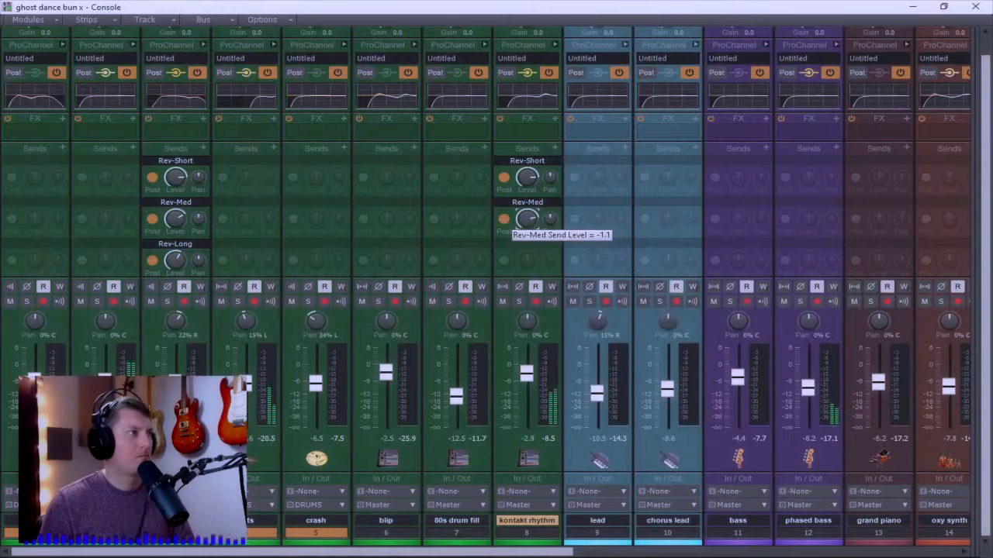
scroll(527, 220, down, 3)
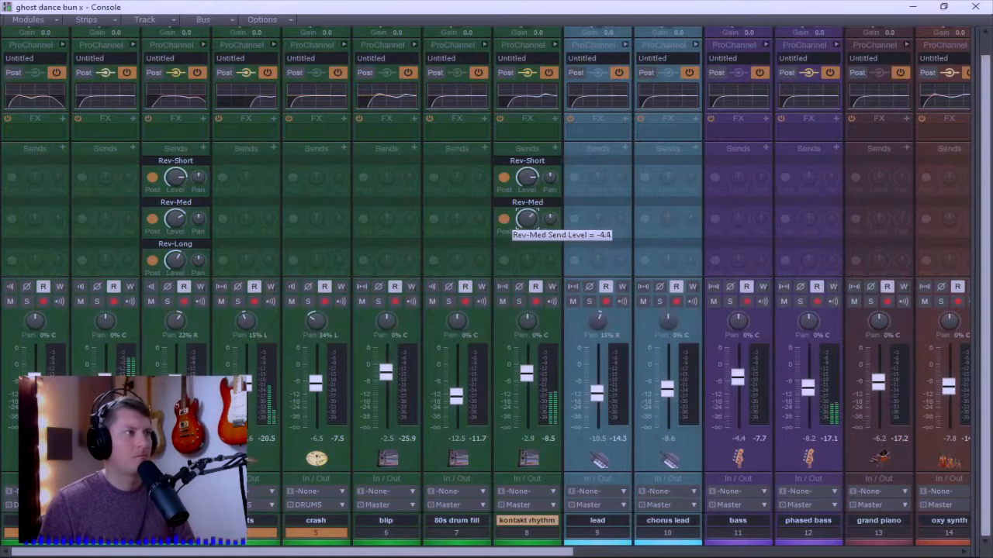
Step: Add a Rev-Long send to kontakt rhythm, raise the track's volume to -1.5, and lower the Rev-Long send level to about -3.3
click(555, 149)
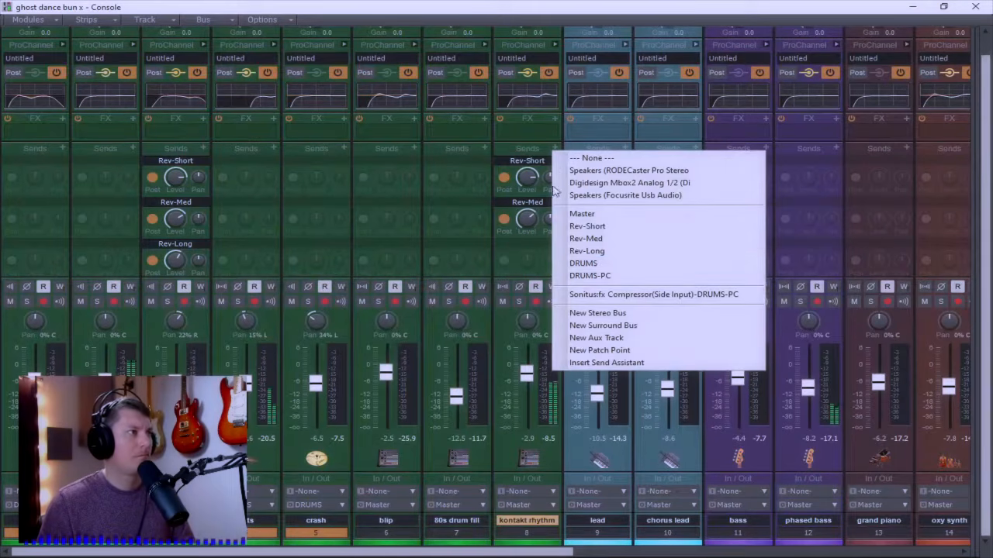
click(574, 248)
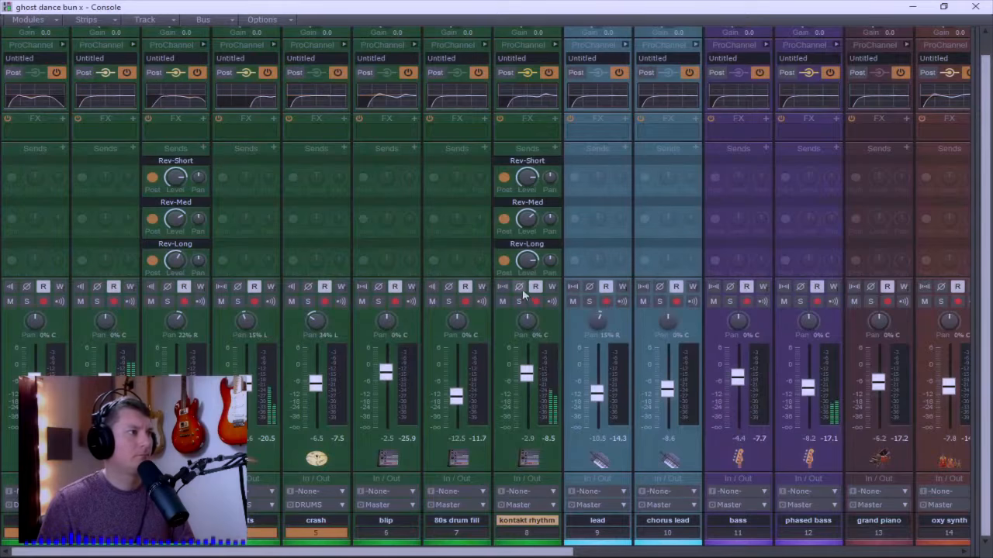
drag(526, 373, 526, 369)
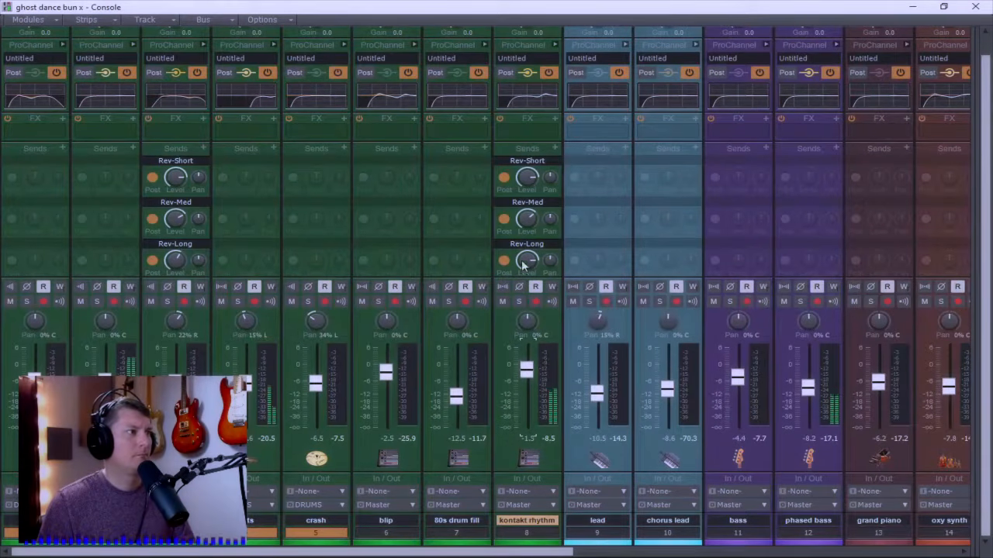
mouse_move(527, 263)
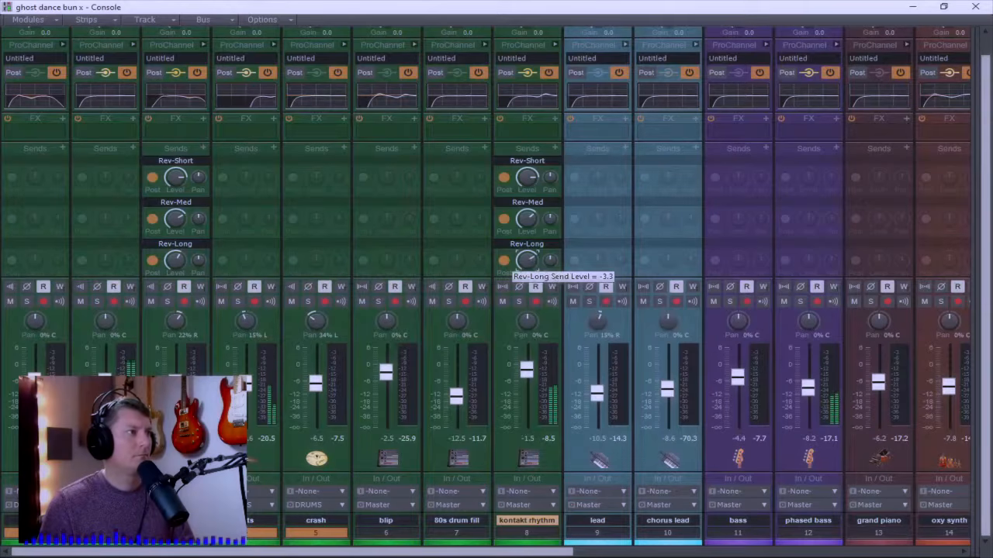
drag(527, 261, 530, 255)
Step: Audition the kontakt rhythm track in solo, and clear the solo on both it and the SineRhythmSynth track
click(519, 302)
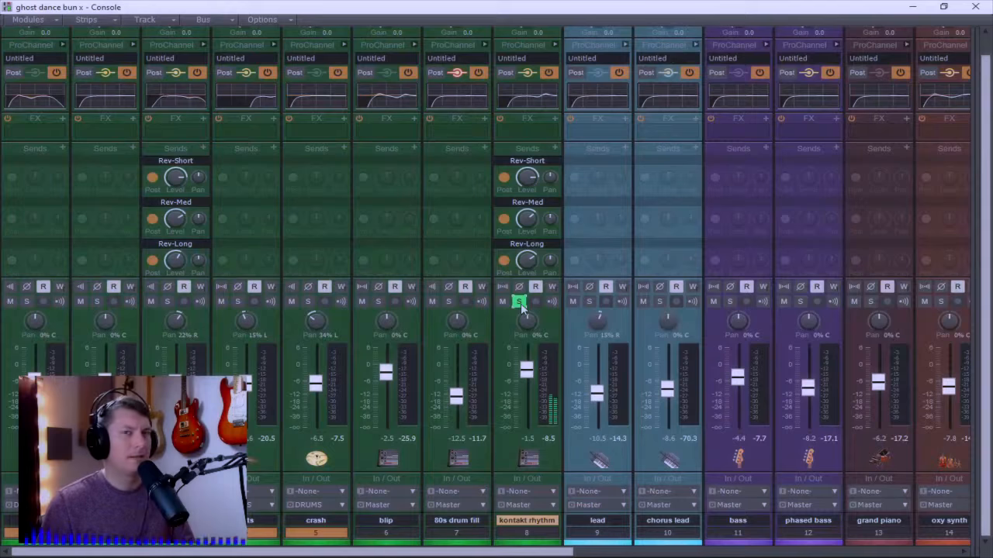
click(519, 302)
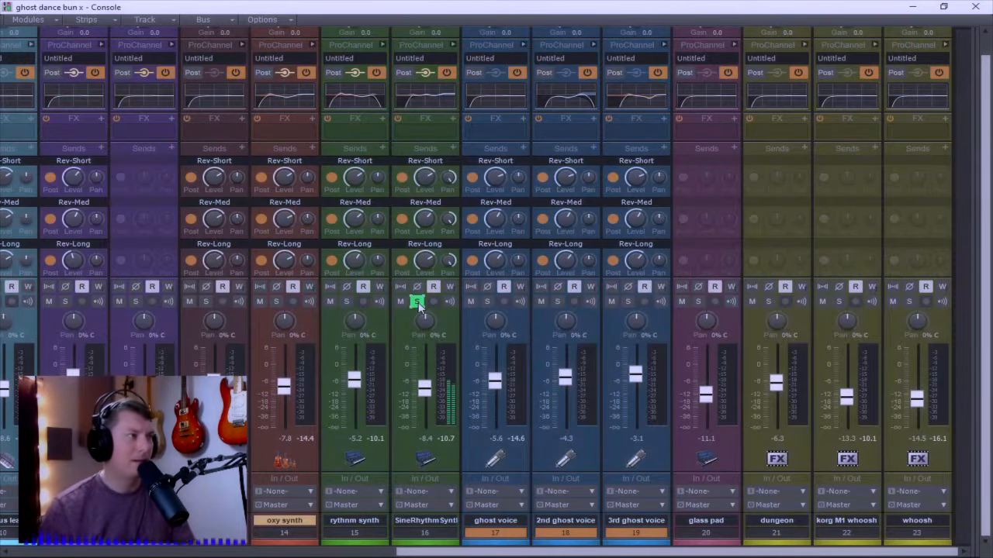
click(418, 302)
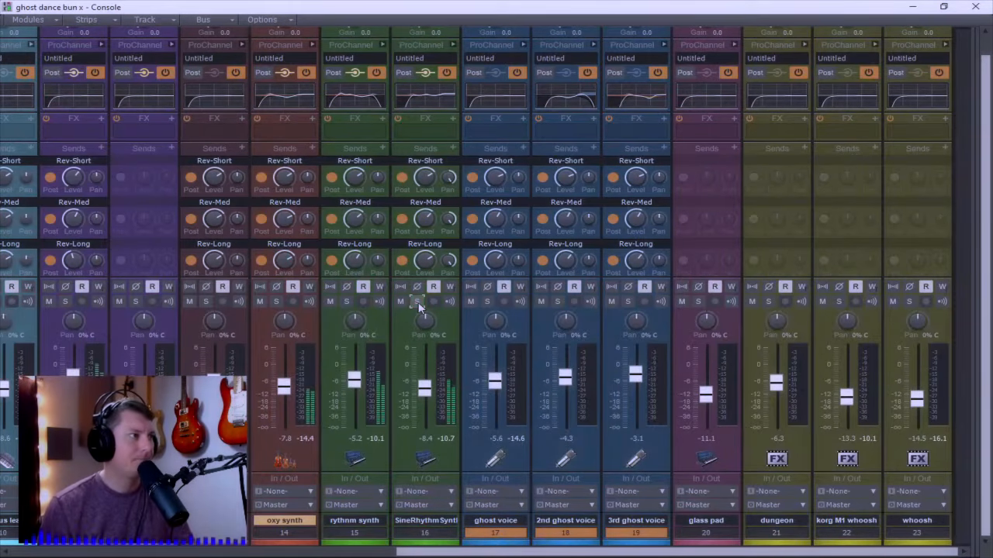
Step: Expand the ProChannel modules on all bus strips and widen the console's bus section
mouse_move(426, 390)
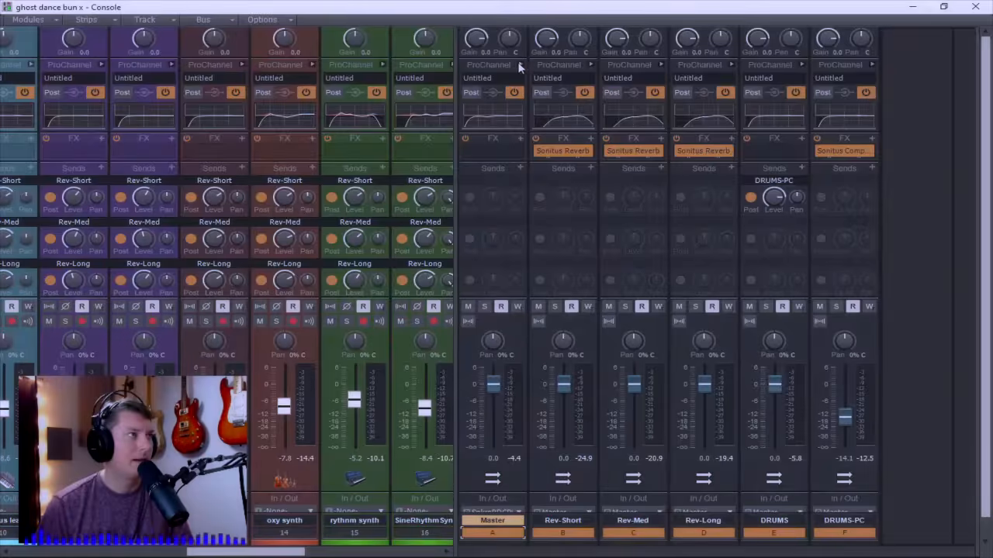
ctrl+click(520, 64)
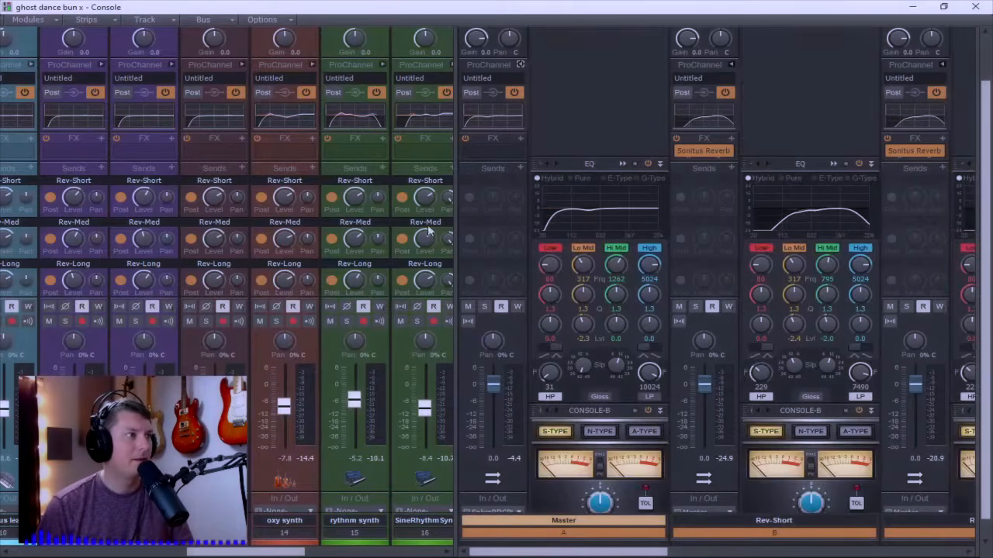
scroll(496, 310, right, 5)
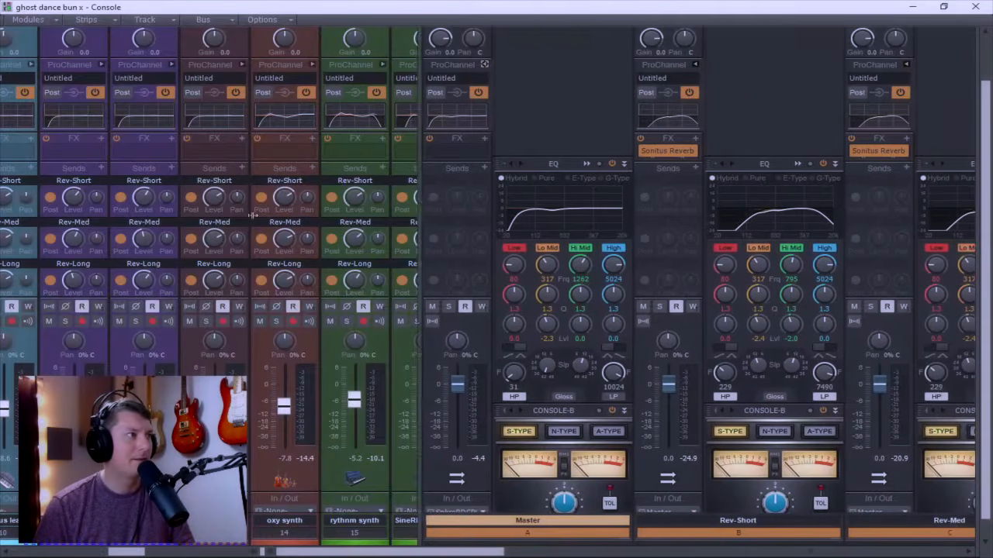
scroll(70, 198, right, 1)
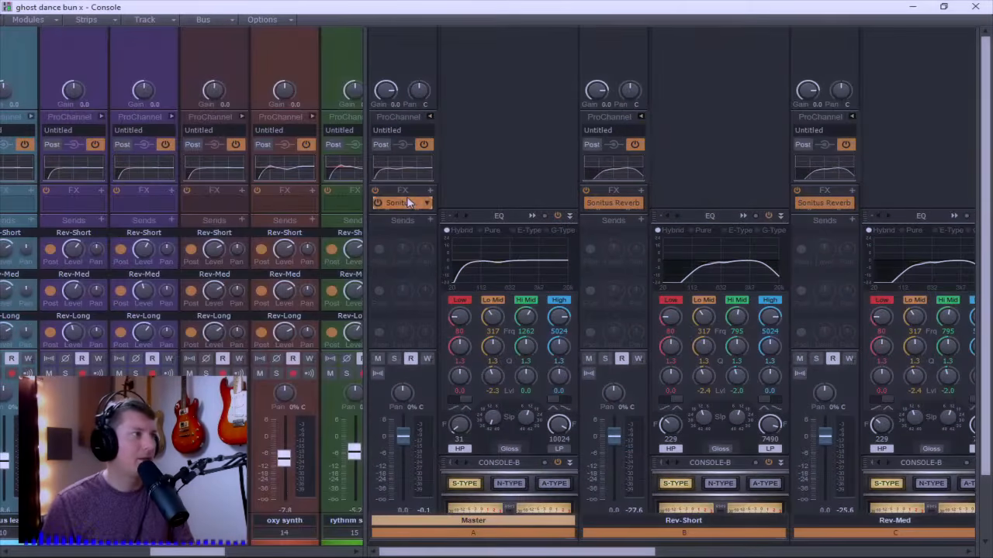
Step: Open the Sonitus Multiband on the Master bus, turn its limiter off, and start playback
double_click(403, 203)
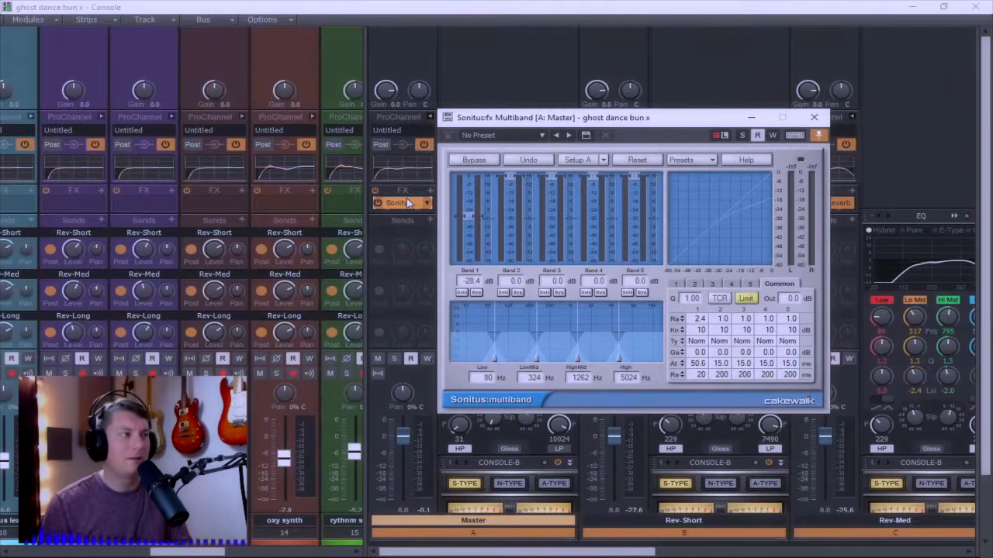
click(747, 301)
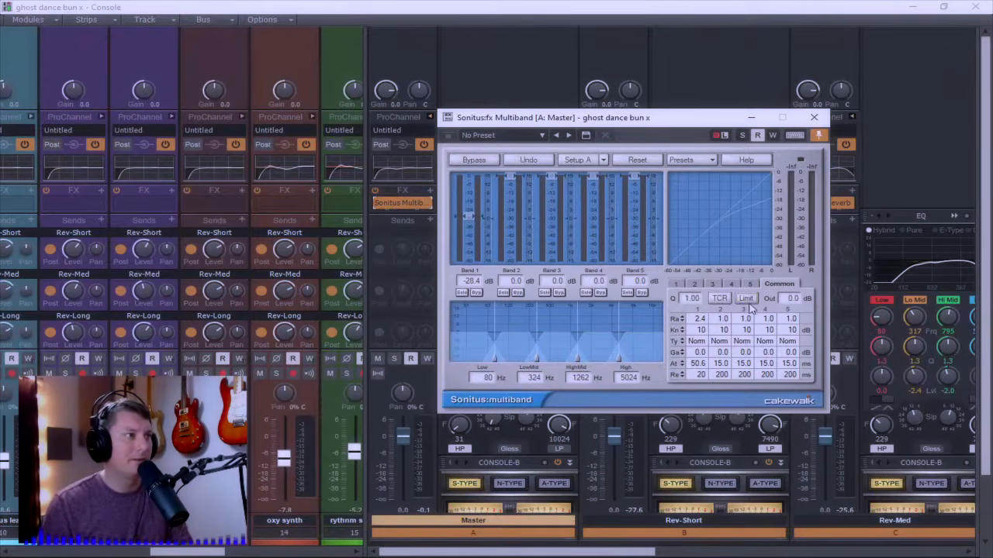
key(space)
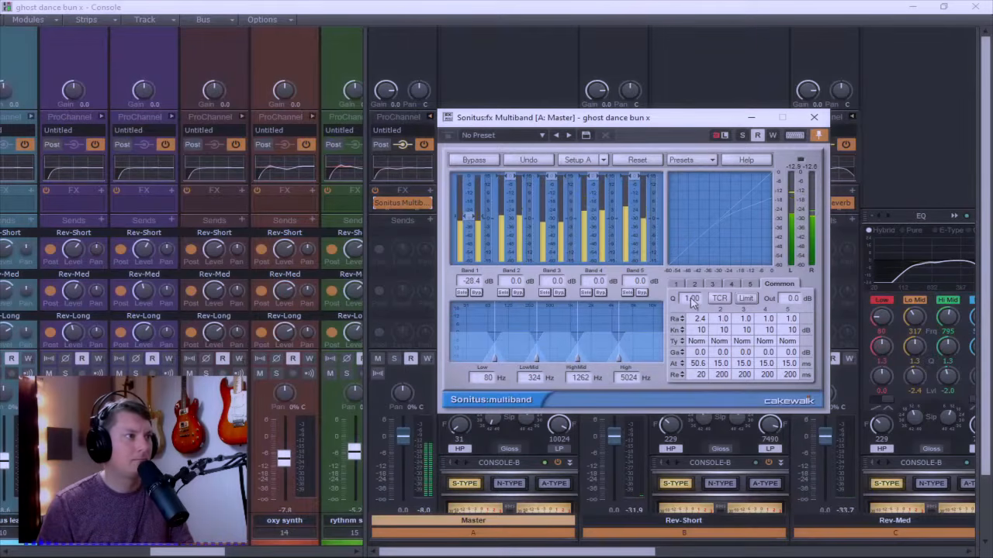
Step: Set the Master multiband compressor's ratio to 3.5 and knee to 21 dB for all five bands
scroll(699, 320, up, 5)
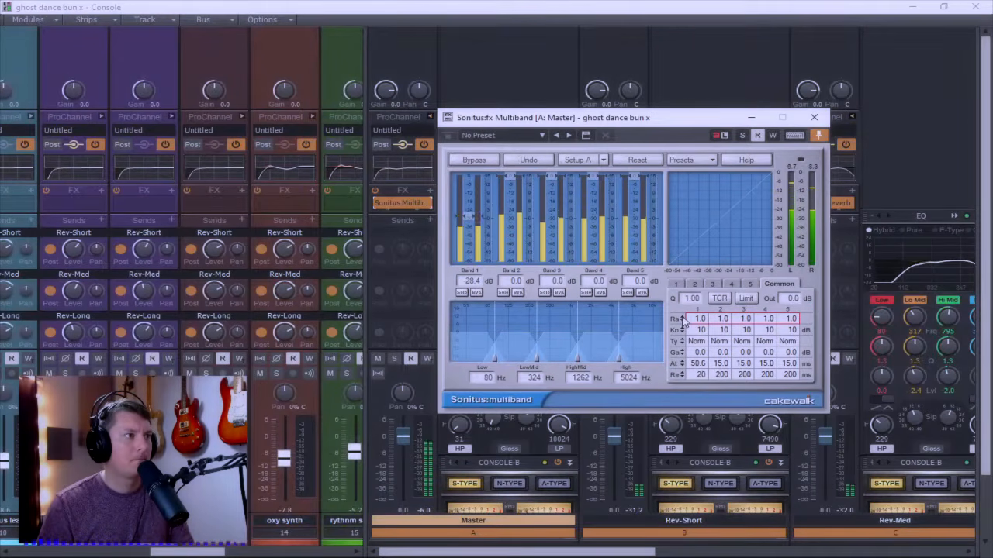
scroll(683, 322, up, 10)
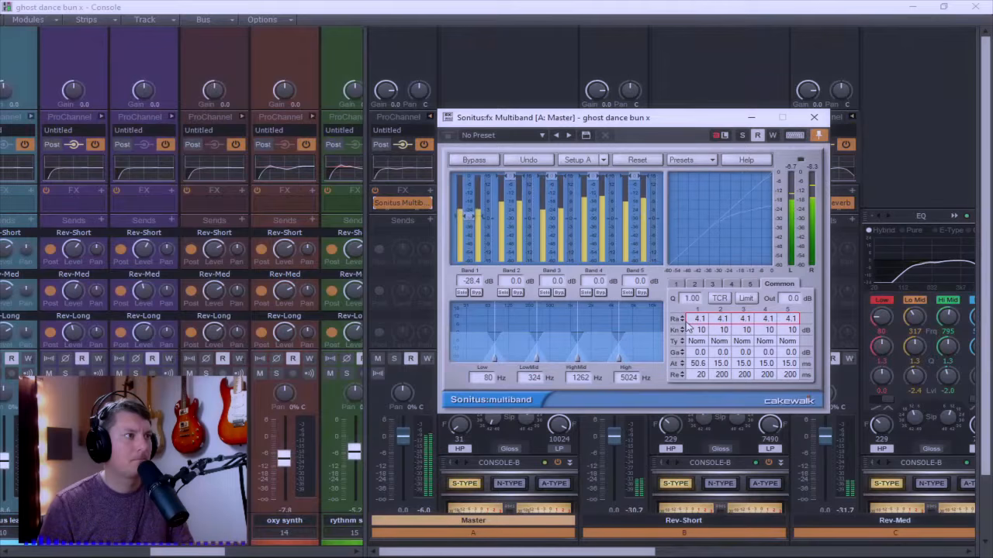
scroll(686, 325, down, 3)
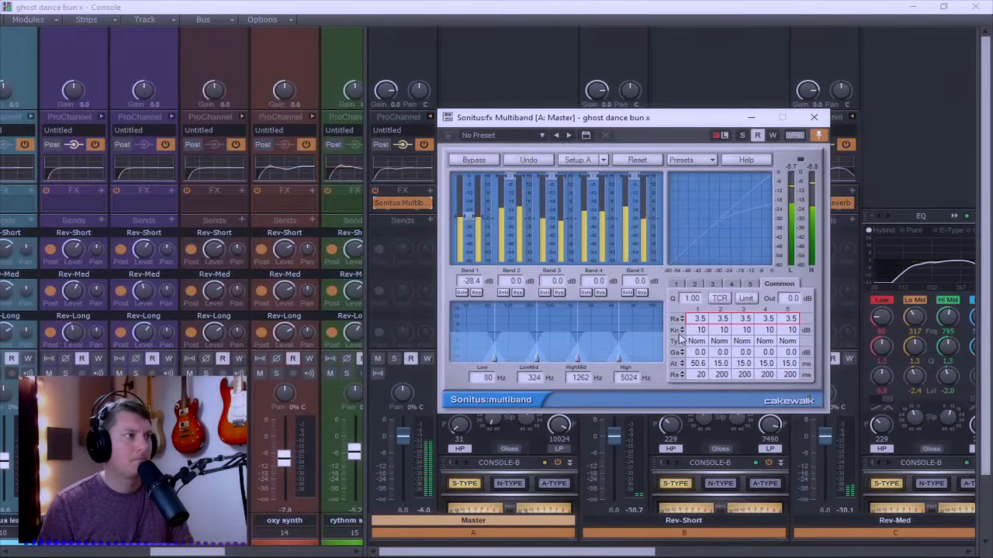
scroll(678, 332, down, 1)
scroll(678, 331, up, 15)
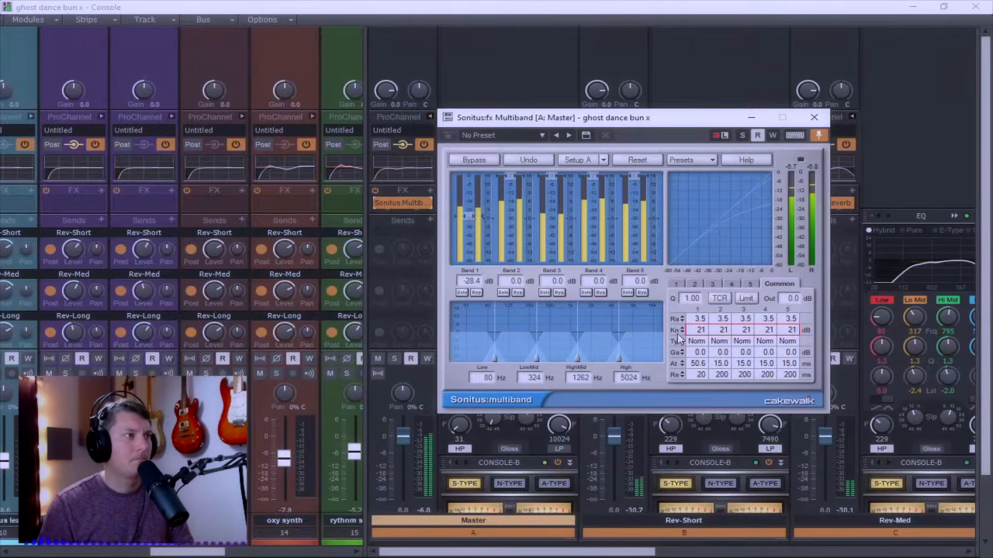
Step: Switch all five multiband bands to the Vint compression type and set their gain to 1.0 dB
scroll(678, 331, down, 5)
scroll(680, 342, down, 1)
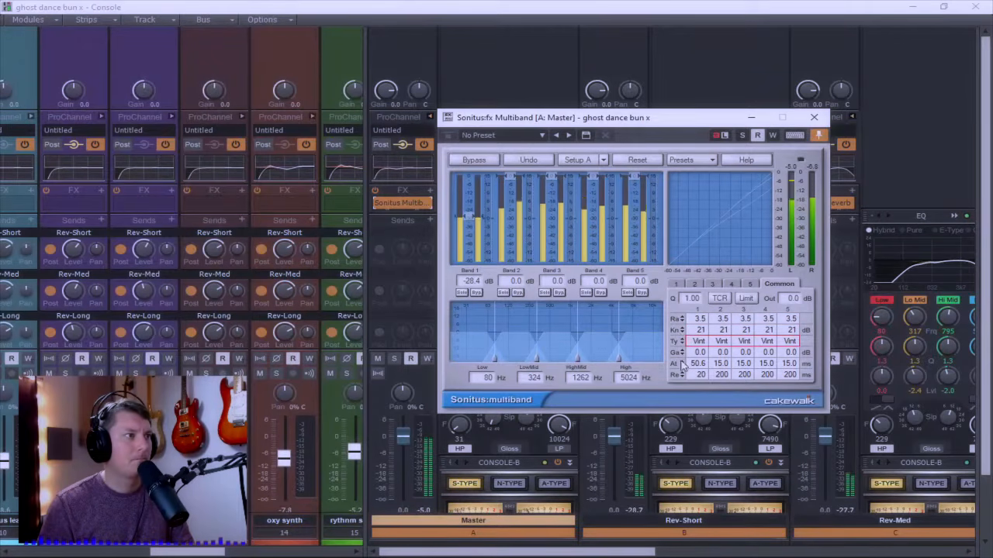
scroll(680, 355, up, 5)
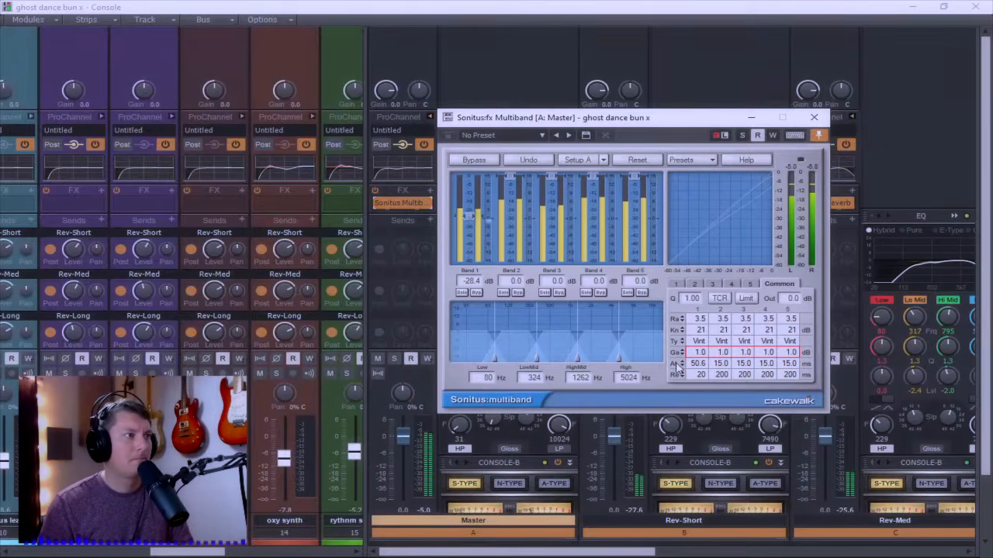
Step: Set the attack to 23.3 ms and the release to 27 ms for all five multiband bands
click(677, 365)
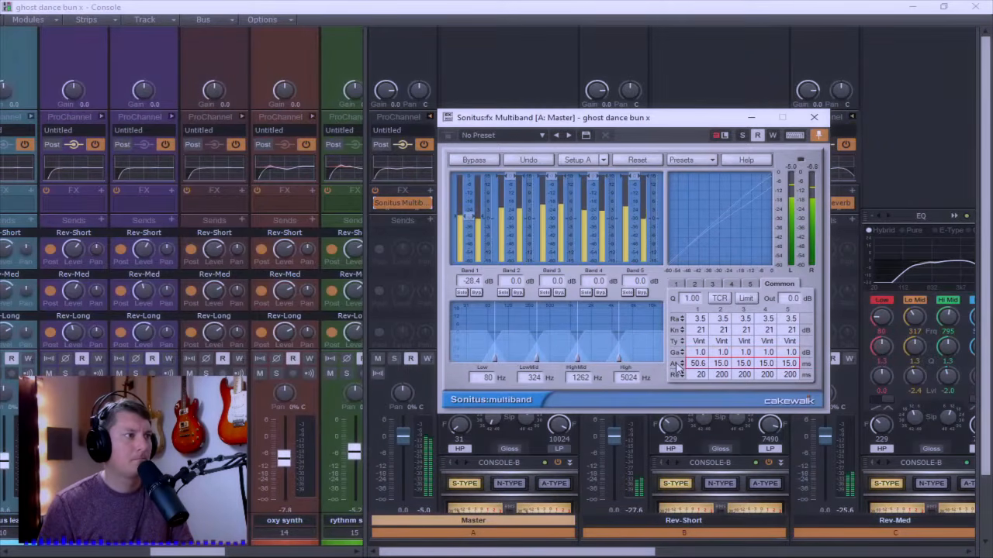
scroll(679, 368, down, 5)
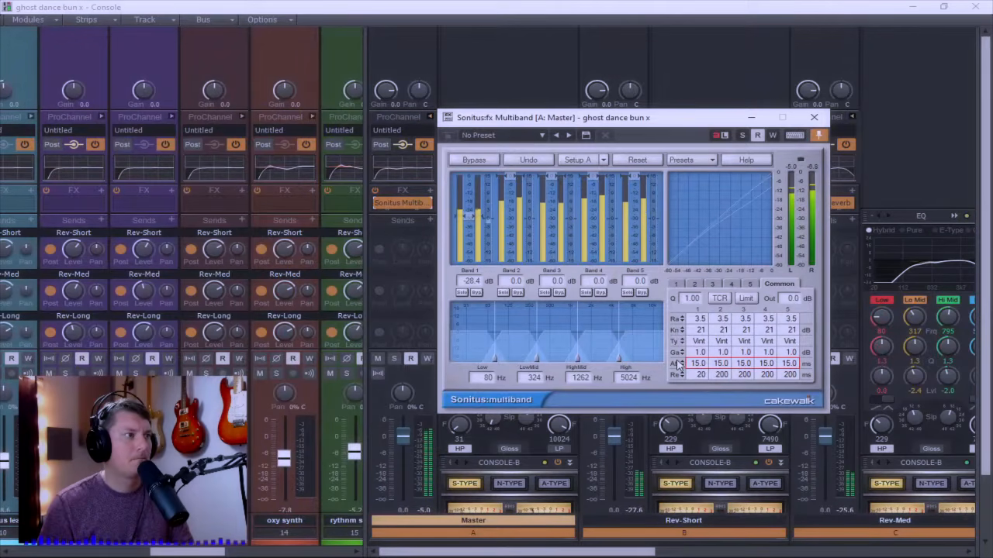
drag(679, 365, 673, 487)
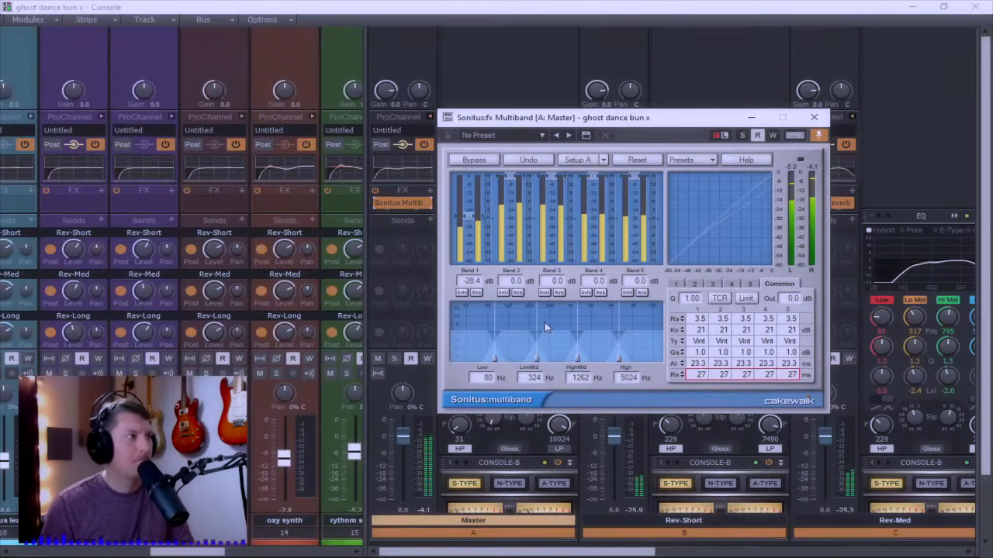
Step: Solo band 1 while raising the gain of all five bands to 3.3 dB, and turn the band's solo off
click(462, 293)
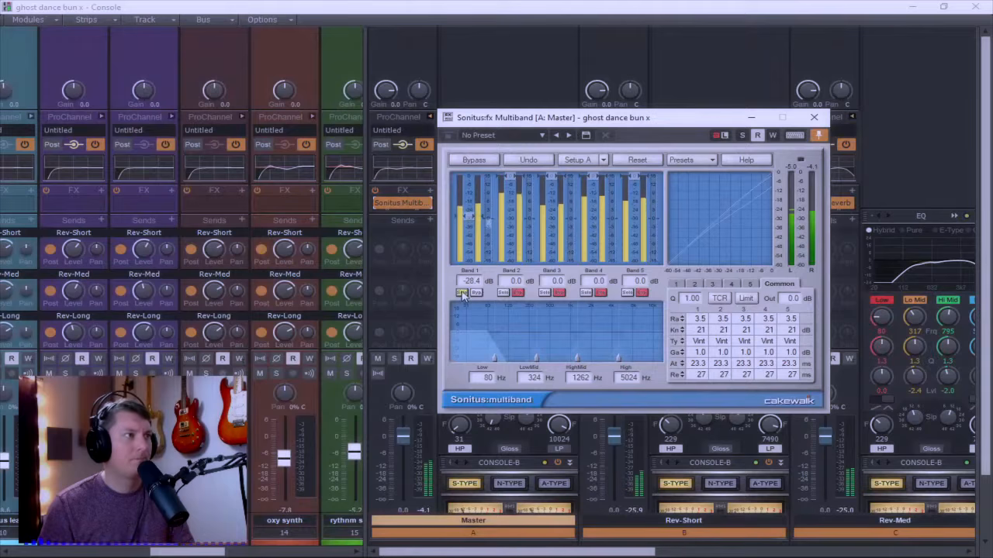
click(679, 351)
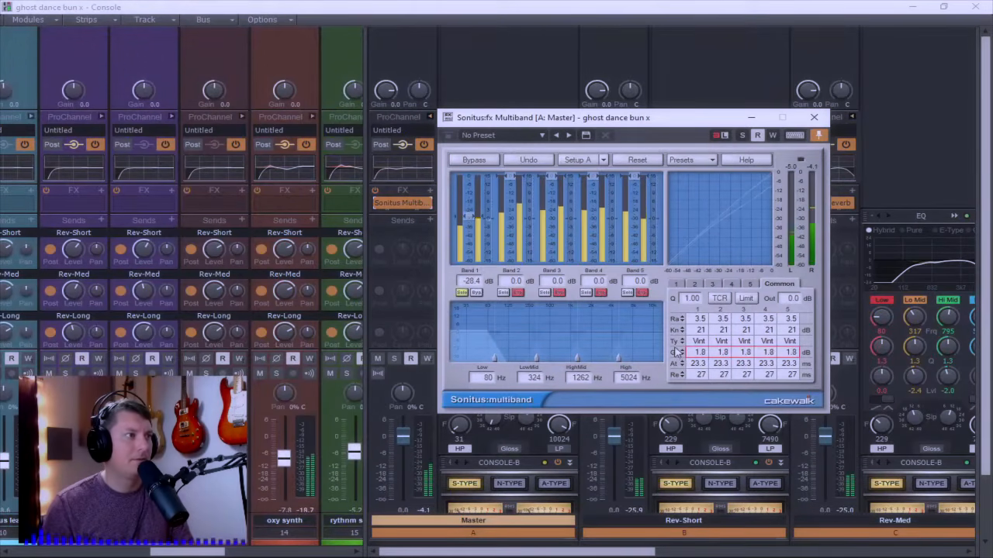
click(678, 351)
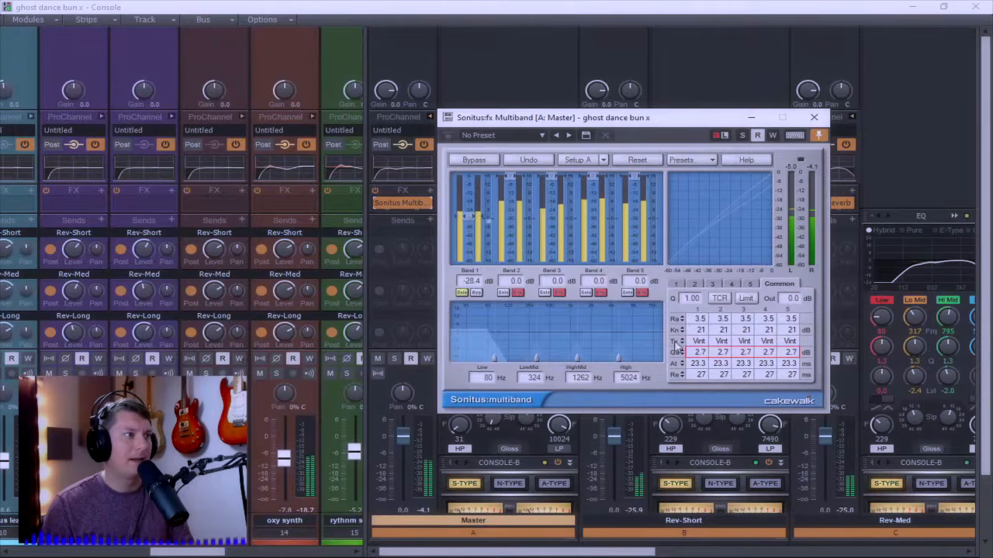
click(678, 349)
click(678, 349)
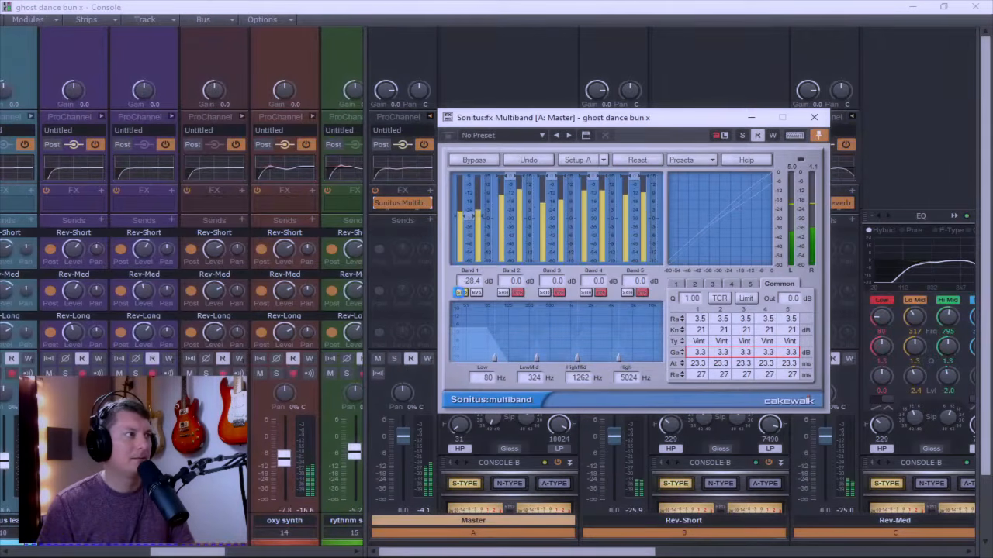
click(462, 293)
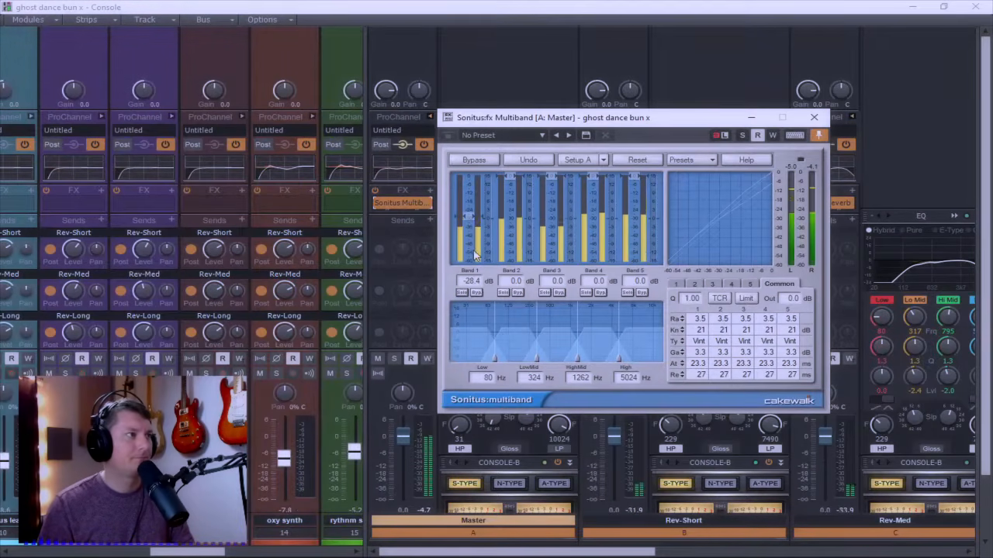
Step: Set the Master multiband compressor's thresholds for bands 1 to 5 to -26.3, -18.1, -20.3, -18.4 and -22.4 dB
click(509, 179)
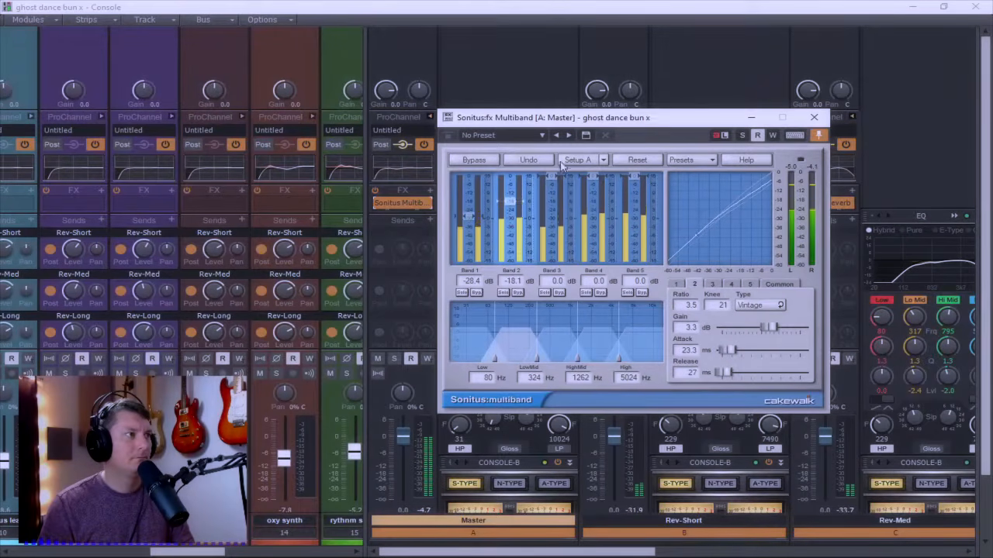
drag(557, 179, 552, 187)
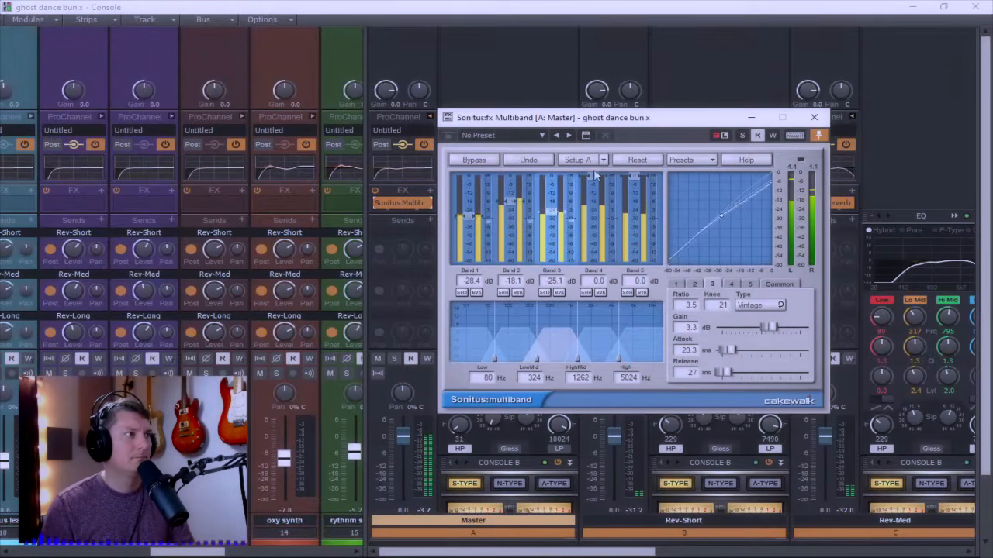
drag(595, 175, 594, 178)
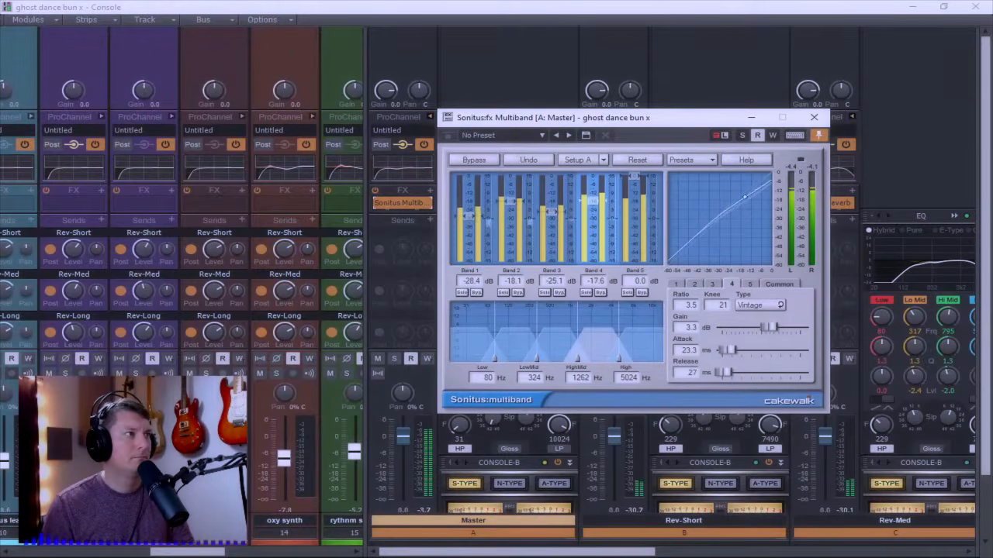
drag(593, 201, 593, 218)
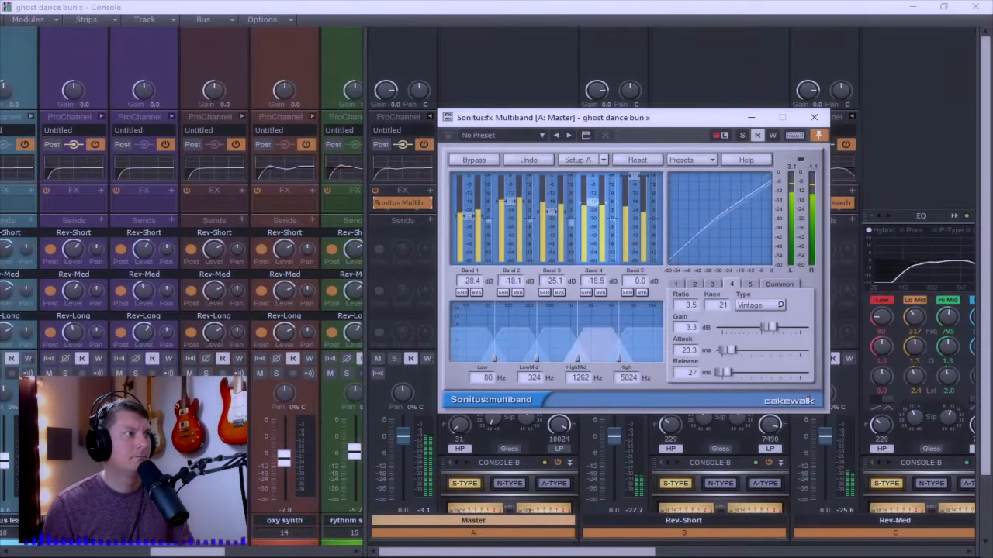
click(640, 195)
drag(635, 196, 634, 205)
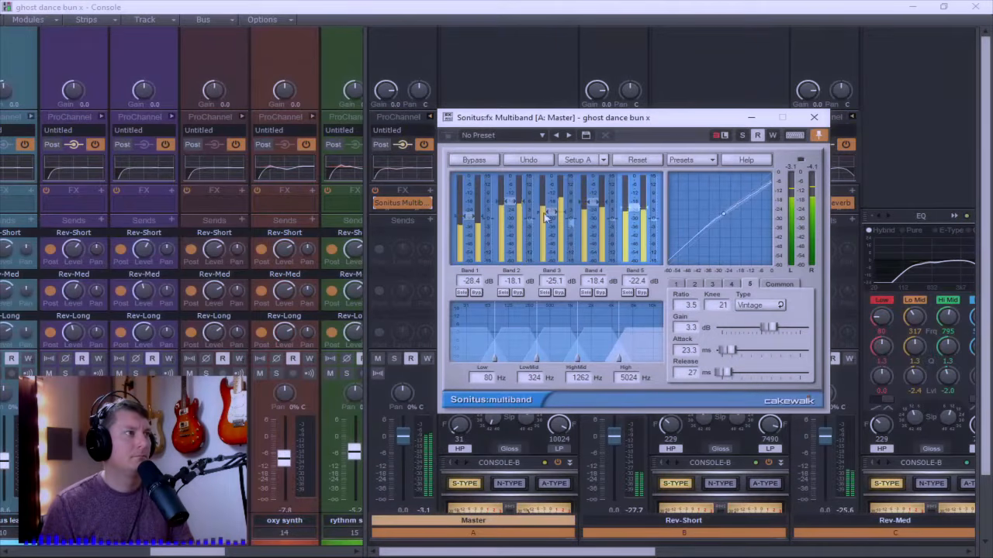
drag(552, 211, 553, 204)
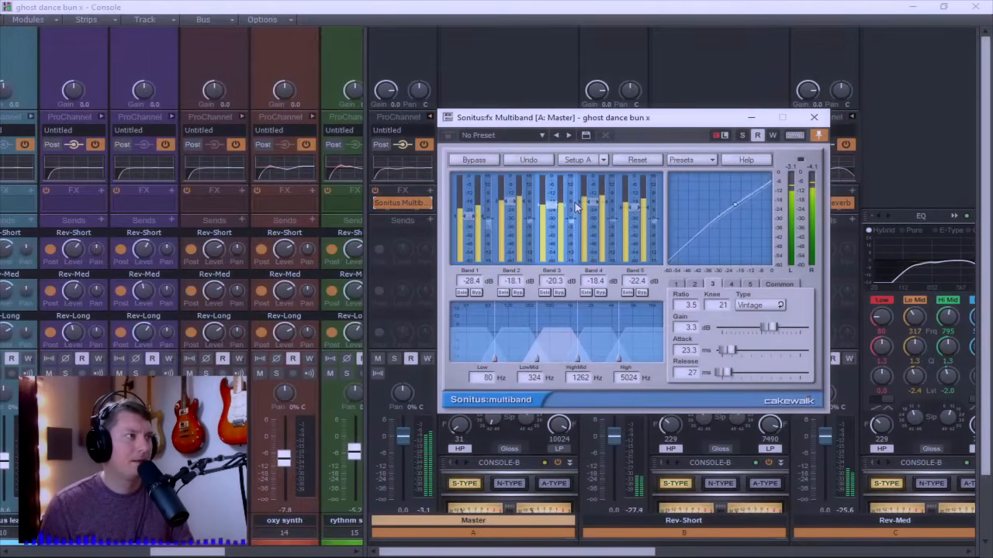
drag(466, 215, 471, 222)
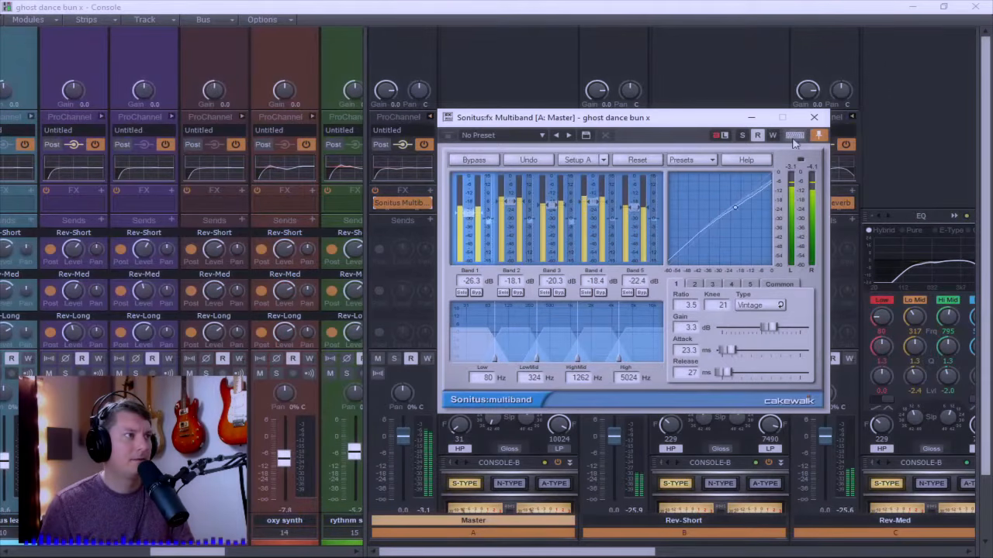
Step: Compare the playing mix with the multiband compressor bypassed and active, leave it active, and close the plug-in
click(471, 159)
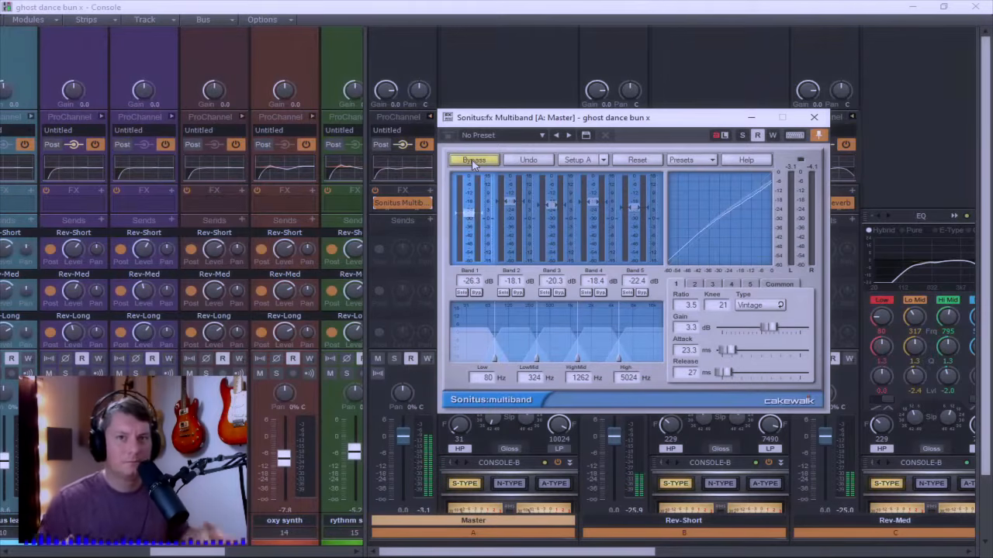
click(471, 159)
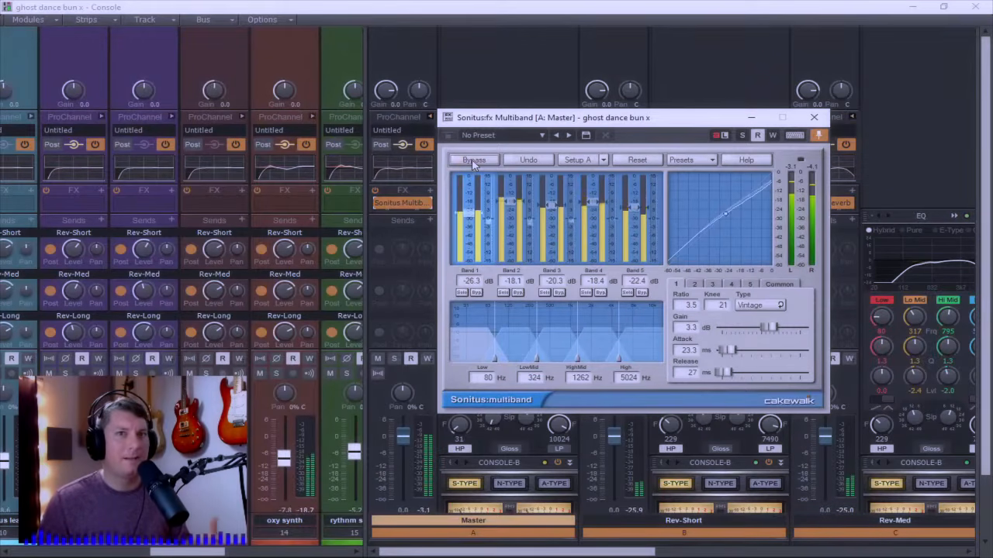
click(472, 159)
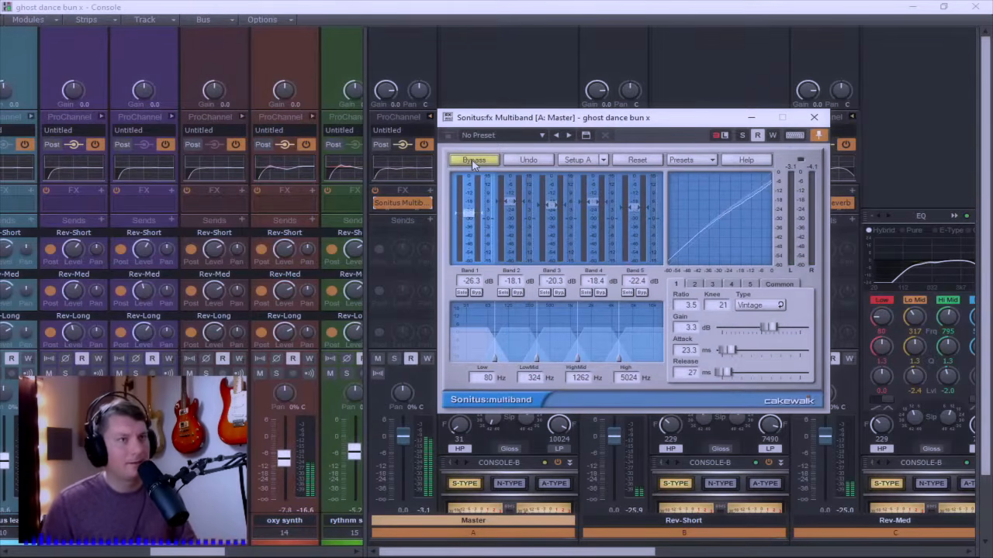
click(471, 159)
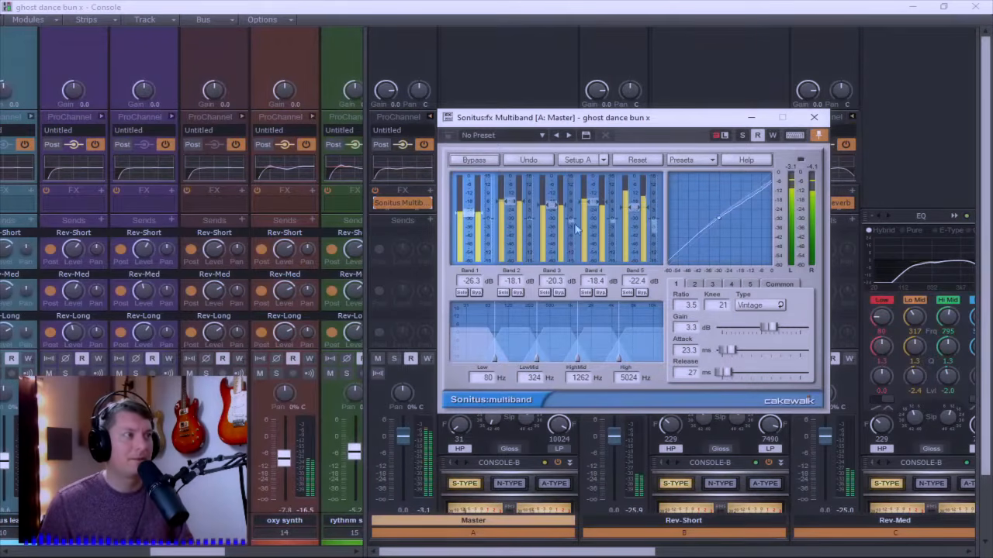
click(823, 117)
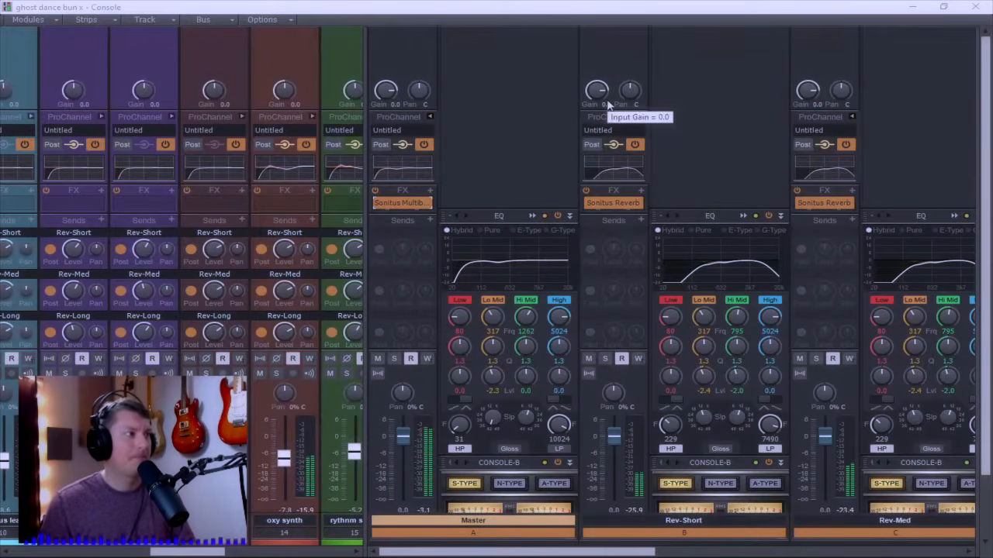
Step: Raise the high band of the Master bus EQ to 3.2 dB
scroll(521, 186, down, 1)
scroll(520, 185, down, 1)
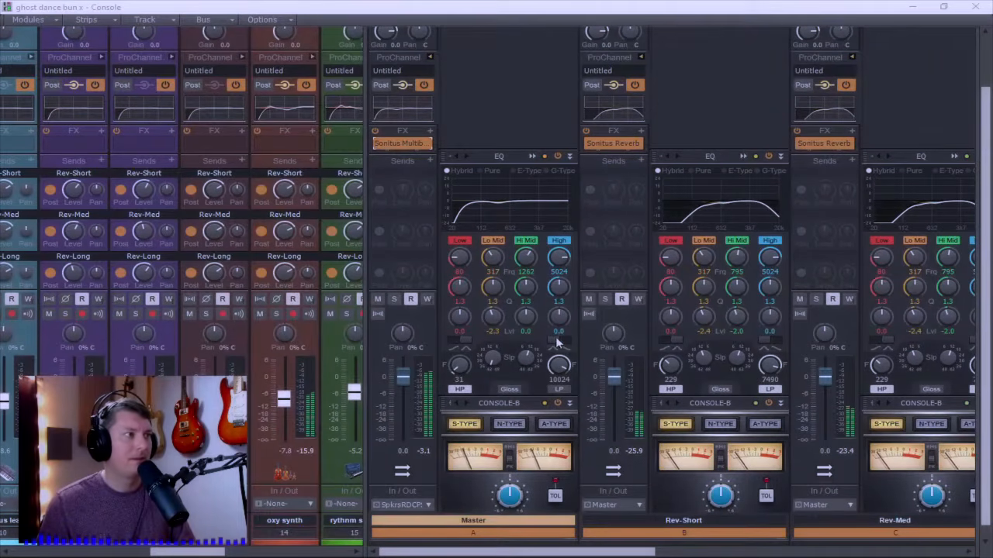
drag(559, 316, 559, 312)
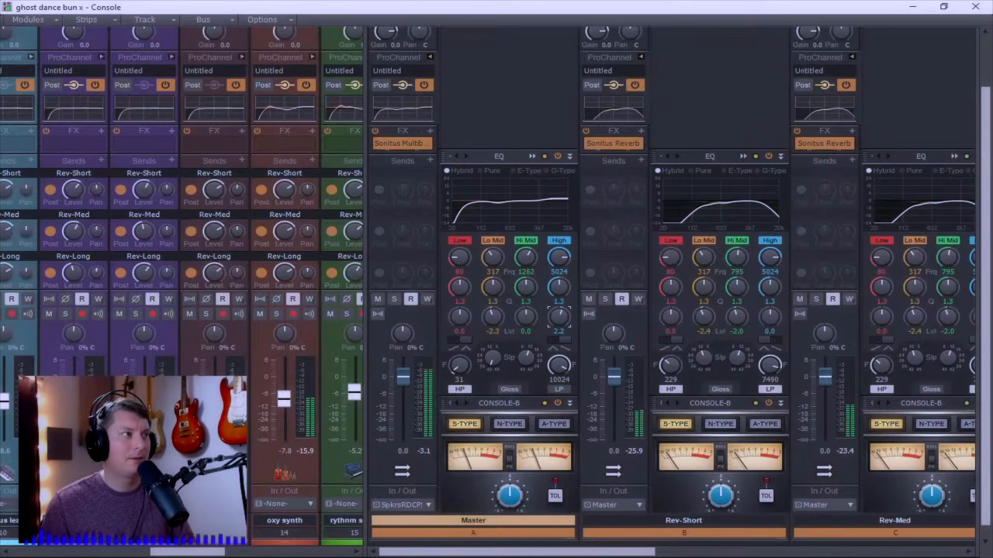
drag(557, 330, 558, 288)
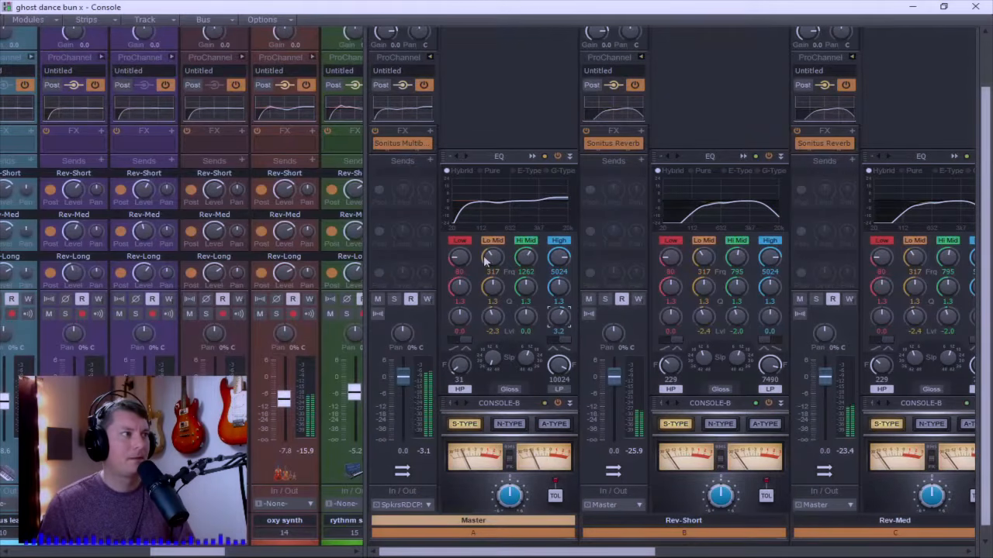
Step: In the Master's full-size equalizer, set the low-mid band to 0.8 dB at 461 Hz and the high-mid band to -0.7 dB at 1521 Hz
click(530, 157)
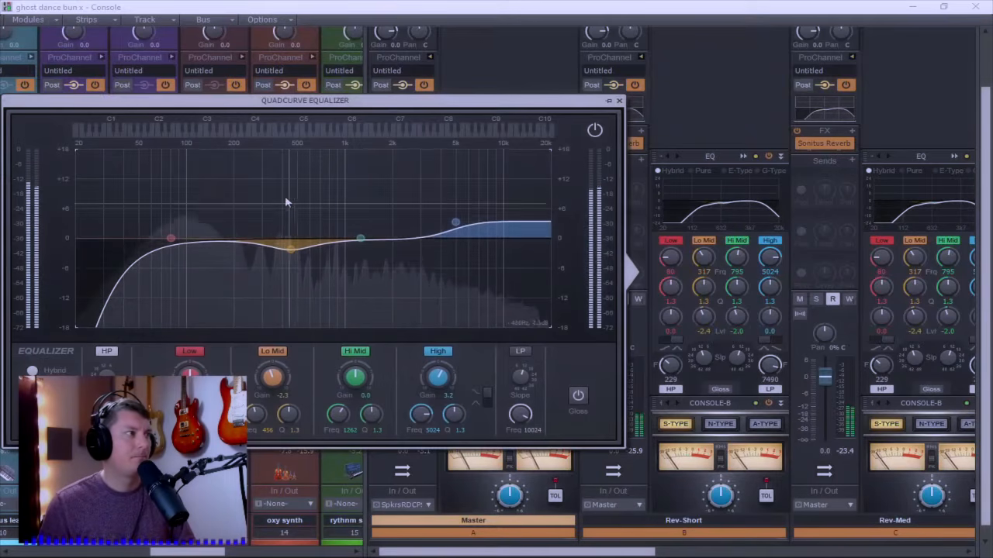
mouse_move(291, 247)
mouse_down()
mouse_move(288, 218)
mouse_move(269, 194)
mouse_move(379, 201)
mouse_move(297, 195)
mouse_move(300, 248)
mouse_up()
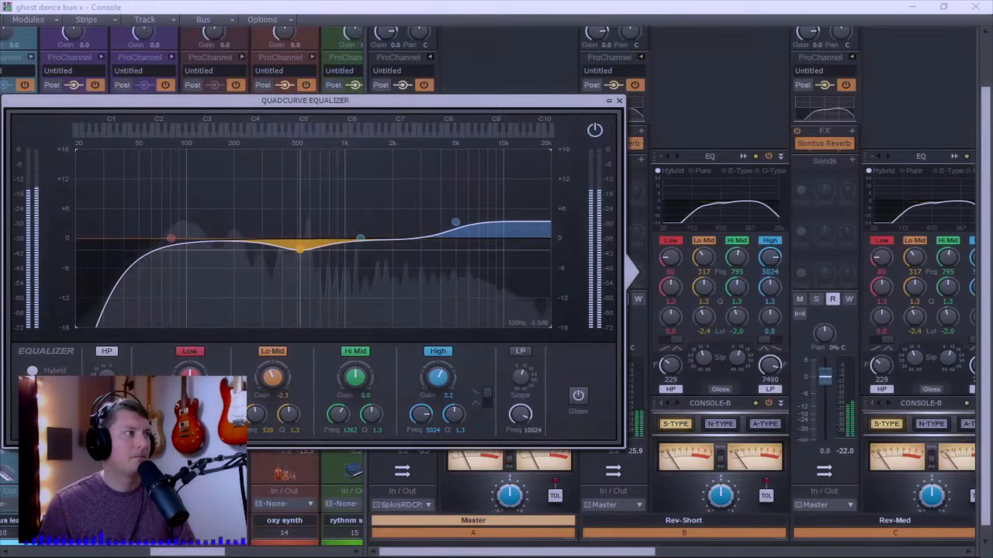
mouse_move(359, 238)
mouse_down()
mouse_move(359, 196)
mouse_move(383, 223)
mouse_move(373, 241)
mouse_up()
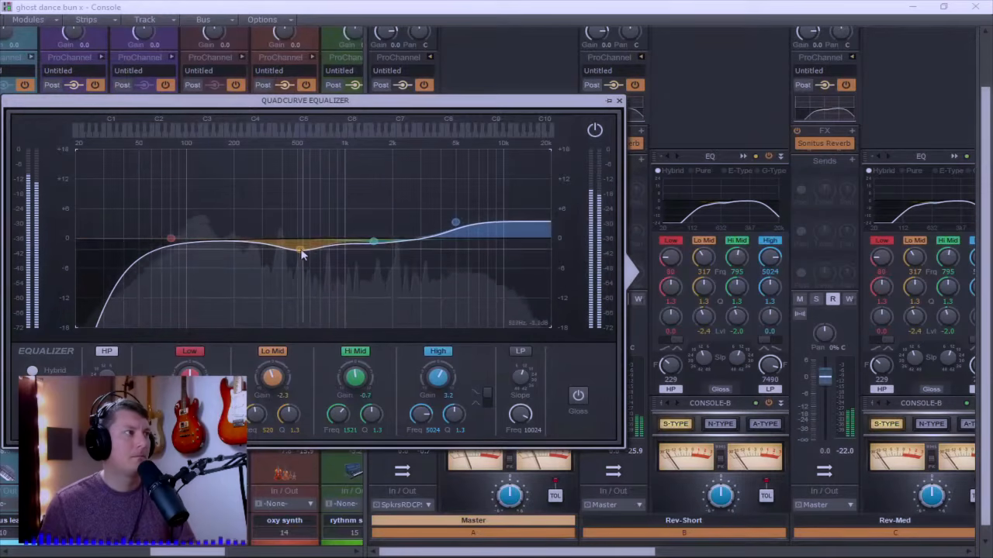
mouse_move(300, 247)
mouse_down()
mouse_move(281, 226)
mouse_move(292, 233)
mouse_up()
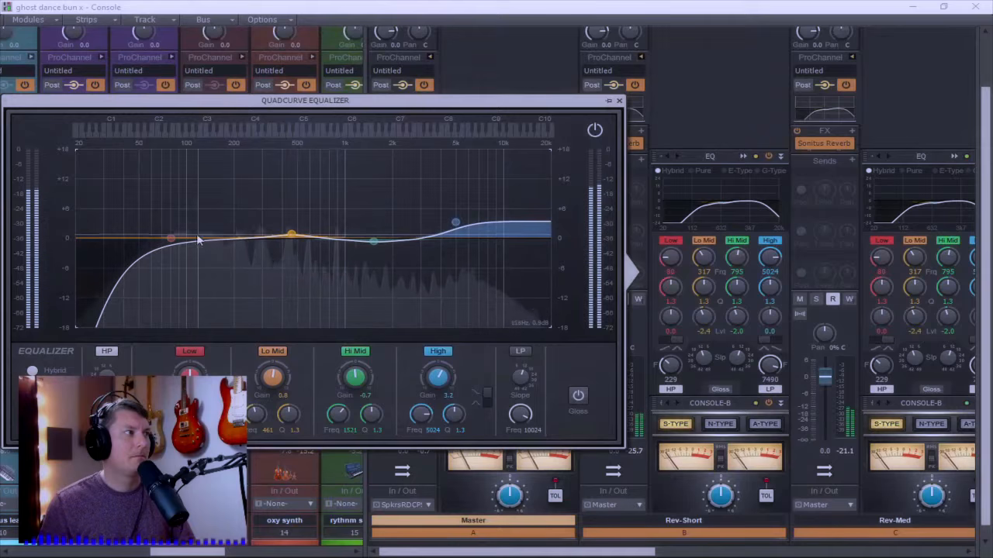
Step: Boost the Master EQ's low band to 2.7 dB, soften its high-pass roll-off, and close the equalizer
mouse_move(171, 238)
mouse_down()
mouse_move(168, 209)
mouse_move(188, 205)
mouse_move(174, 226)
mouse_up()
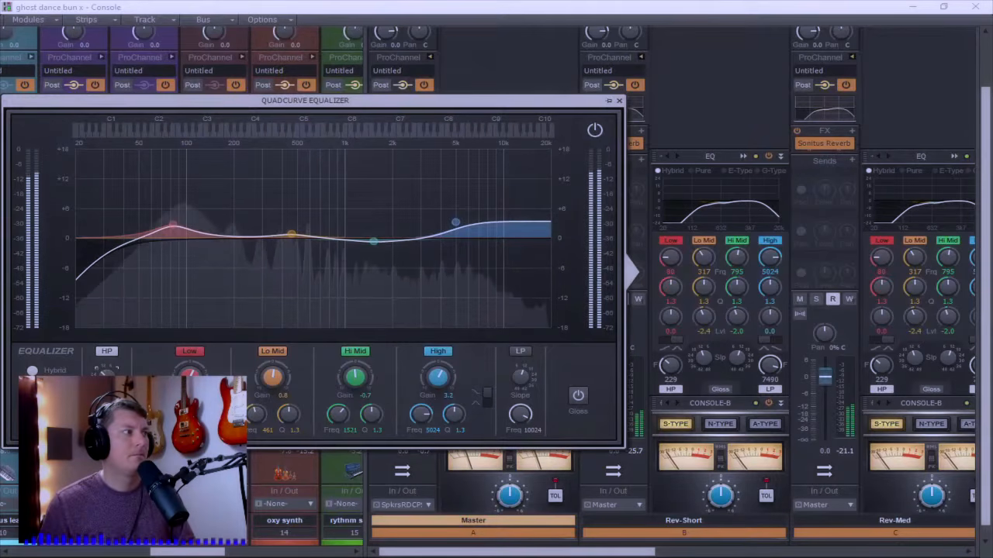
drag(106, 415, 106, 410)
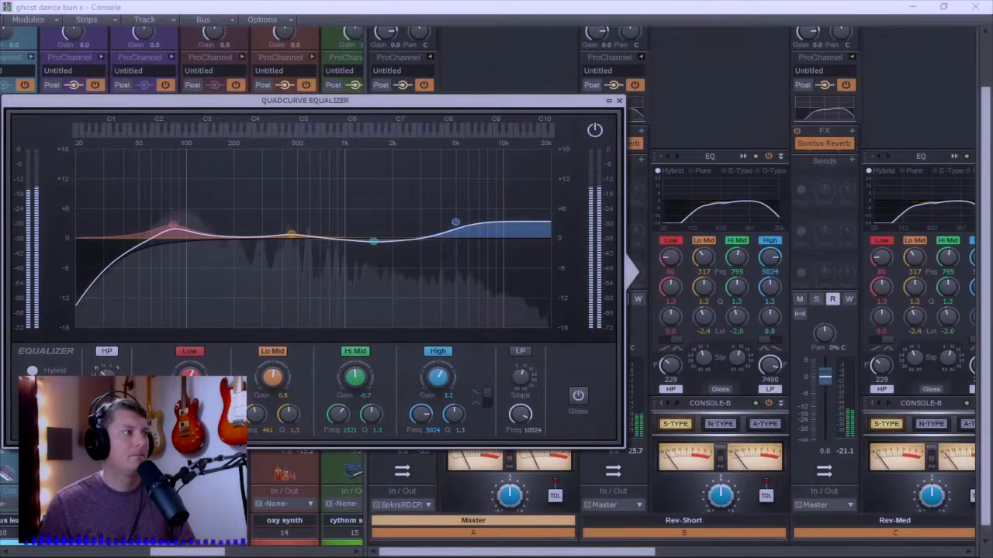
click(618, 101)
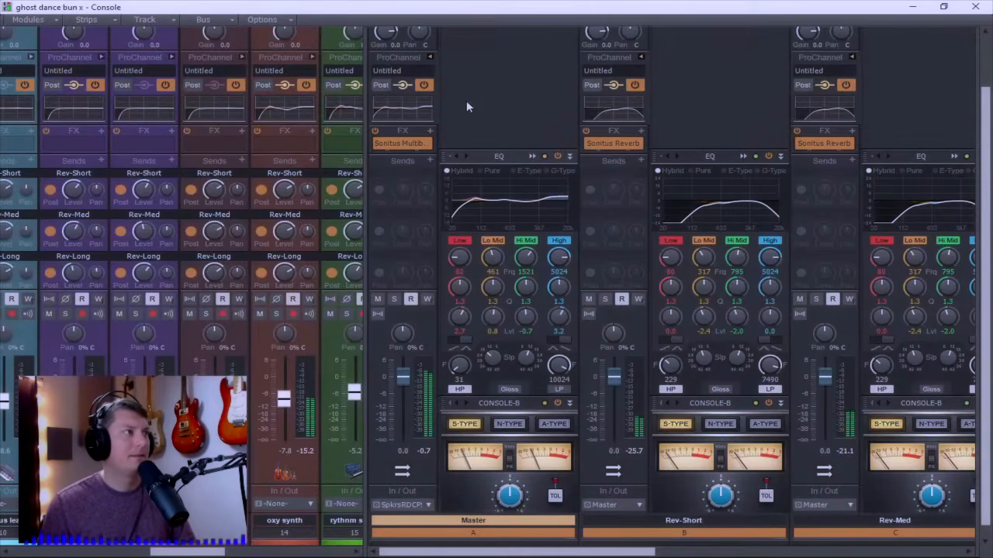
Step: Collapse the ProChannel modules of the Master, Rev-Short, Rev-Med, Rev-Long, DRUMS and DRUMS-PC buses
click(429, 59)
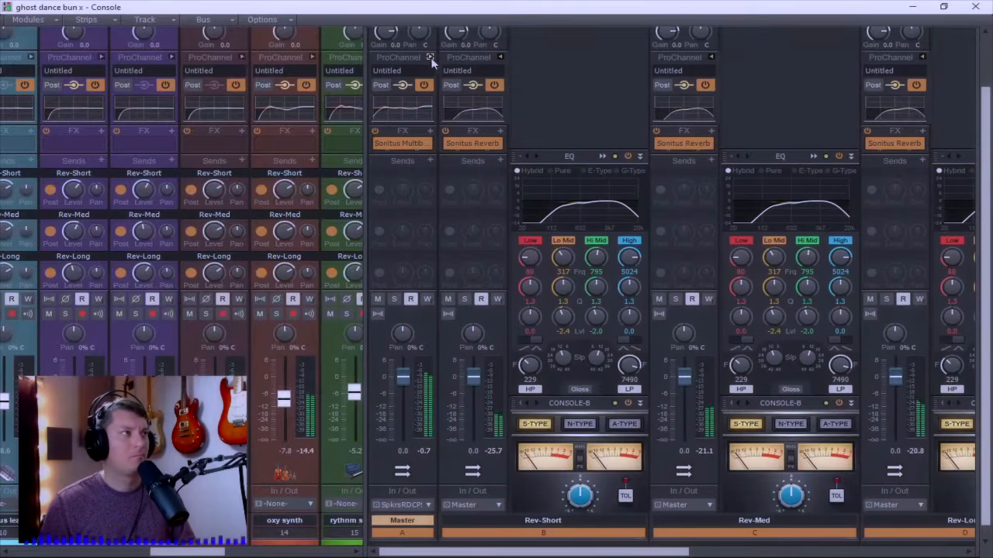
click(712, 58)
click(500, 58)
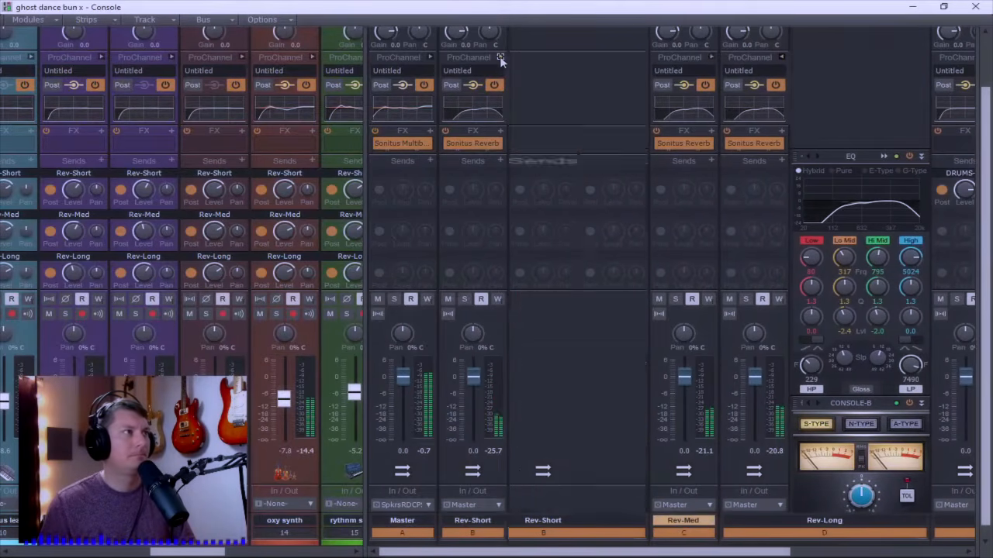
click(640, 58)
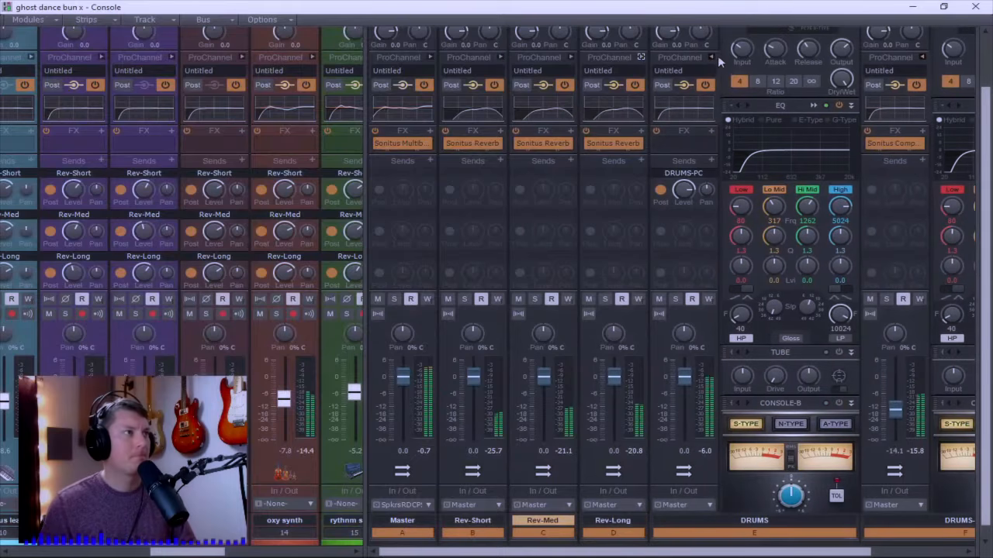
click(711, 58)
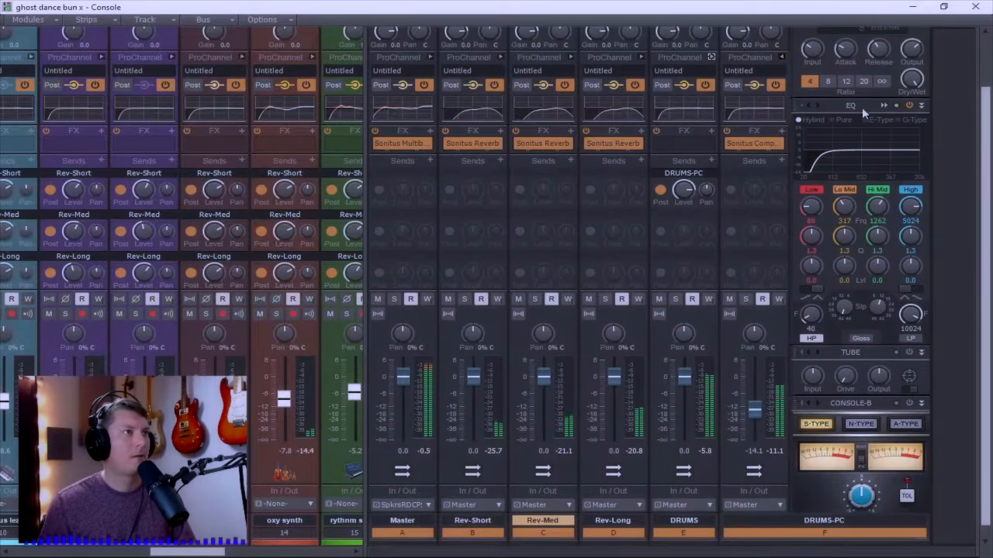
scroll(941, 128, up, 1)
scroll(943, 132, up, 1)
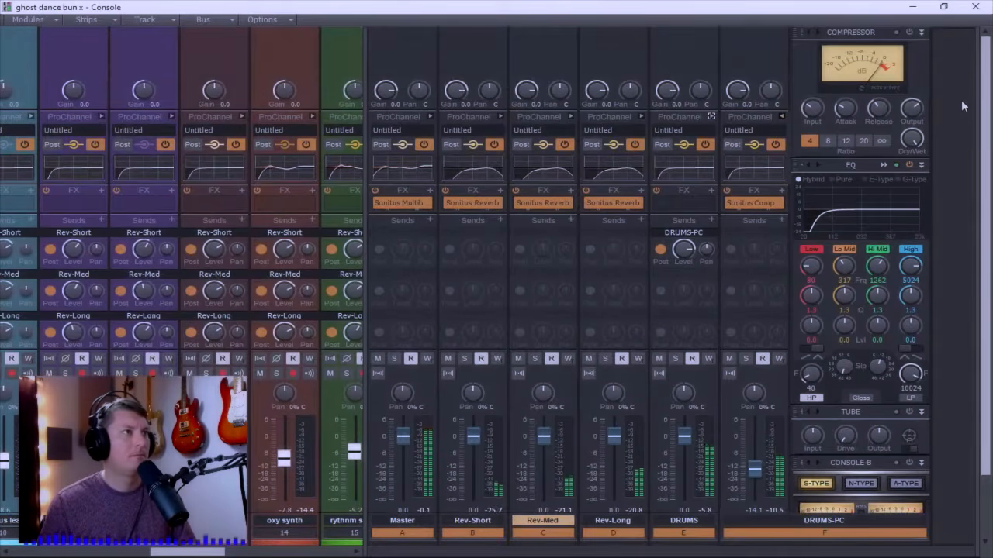
click(780, 116)
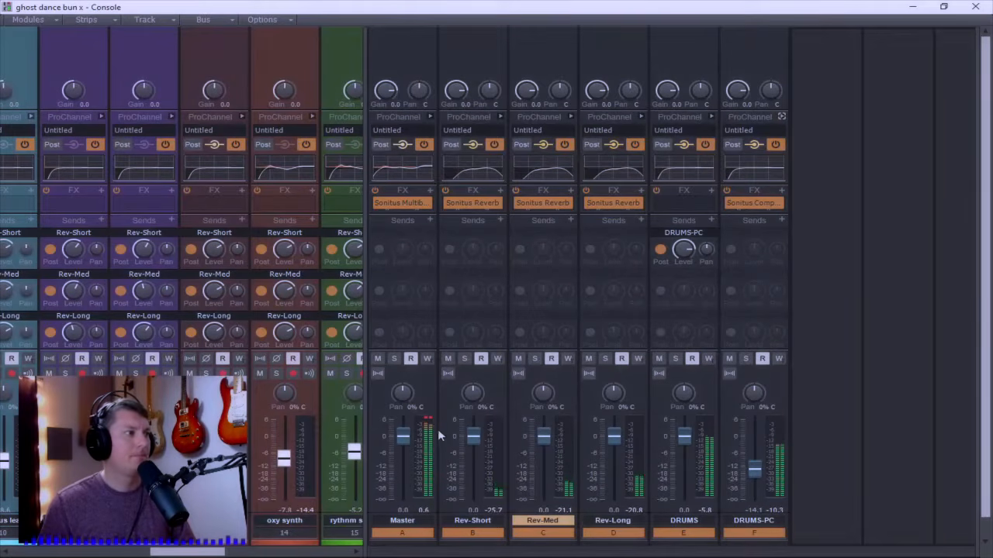
Step: Reset the Master bus's clip indicator and peak reading while looking across the track strips
scroll(436, 422, down, 2)
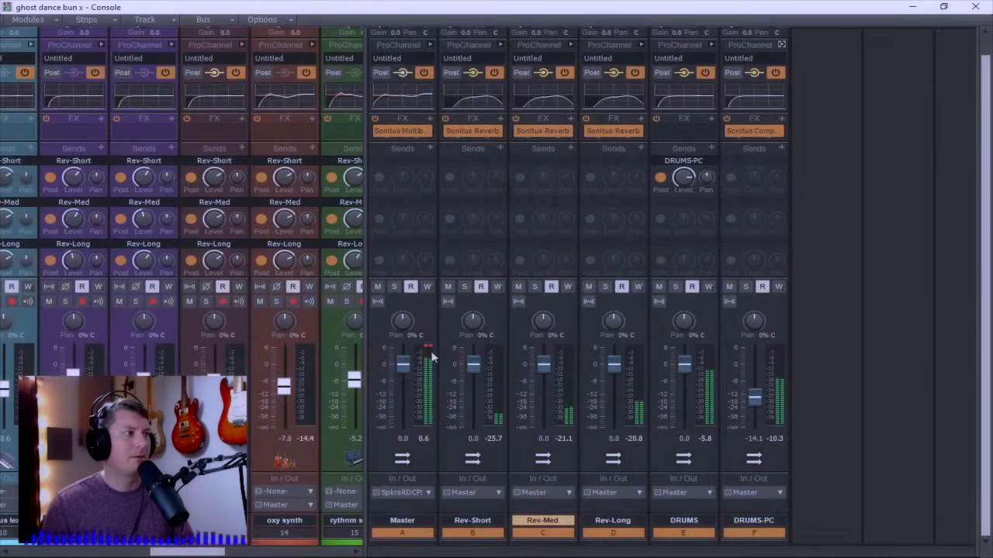
drag(190, 552, 43, 552)
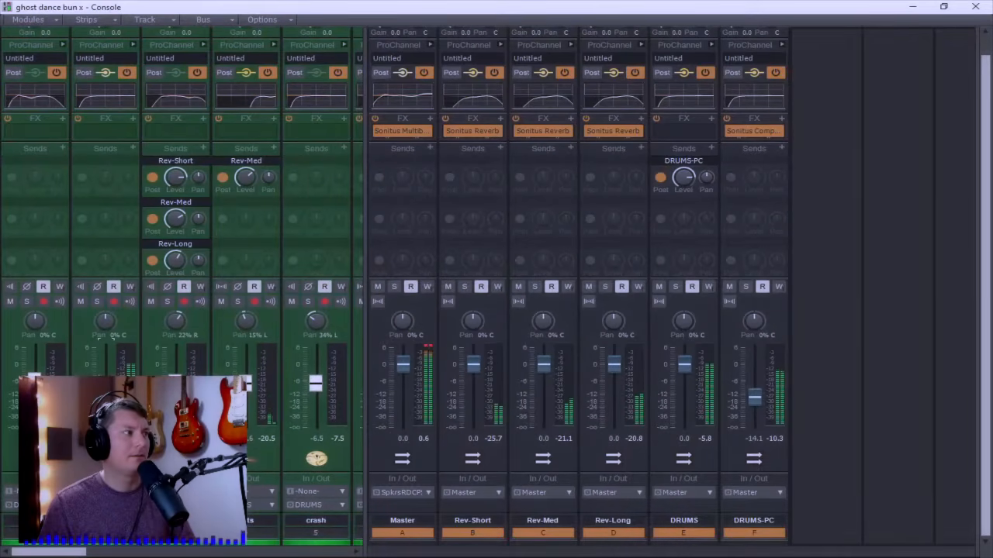
click(425, 351)
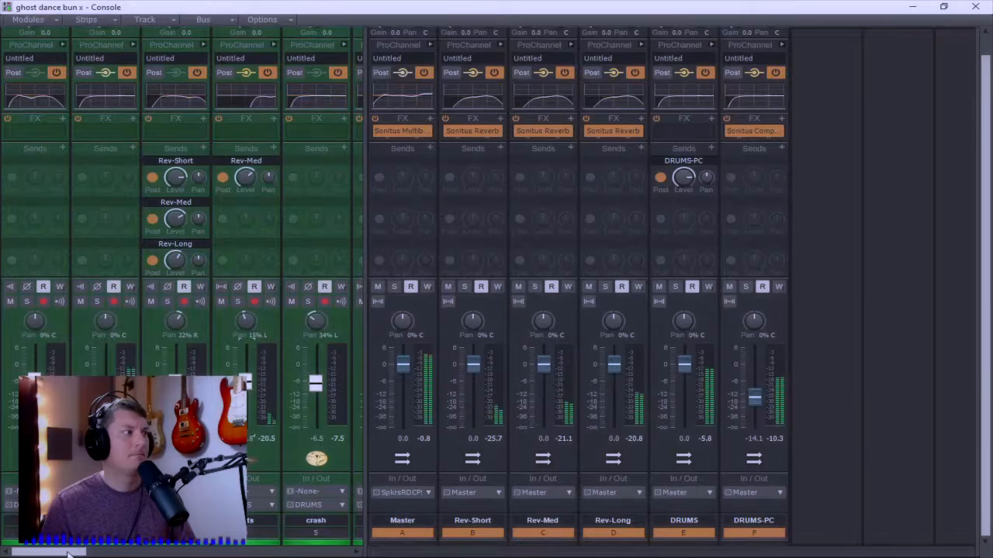
drag(80, 552, 345, 553)
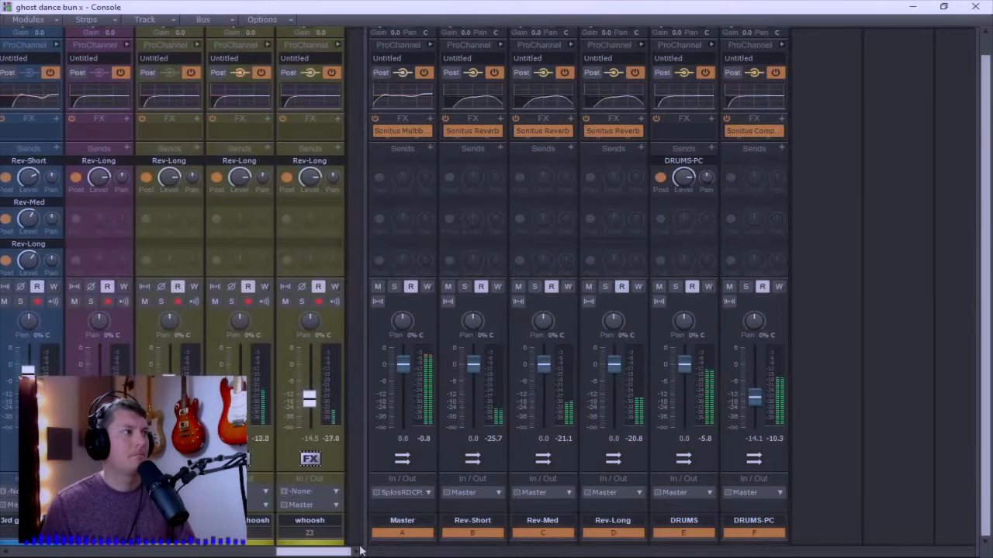
Step: Insert a new bus after DRUMS-PC and expand its ProChannel modules
right_click(822, 307)
click(847, 315)
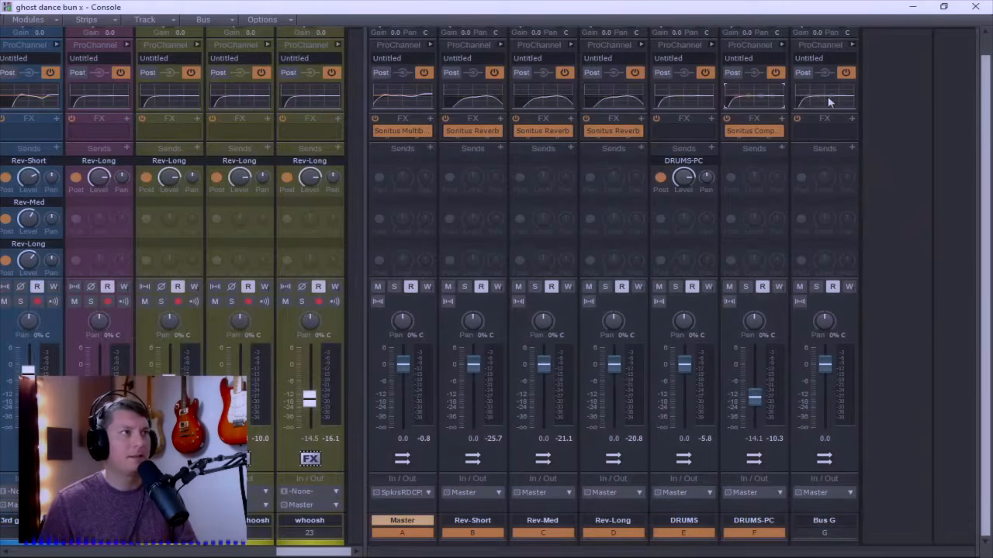
click(852, 45)
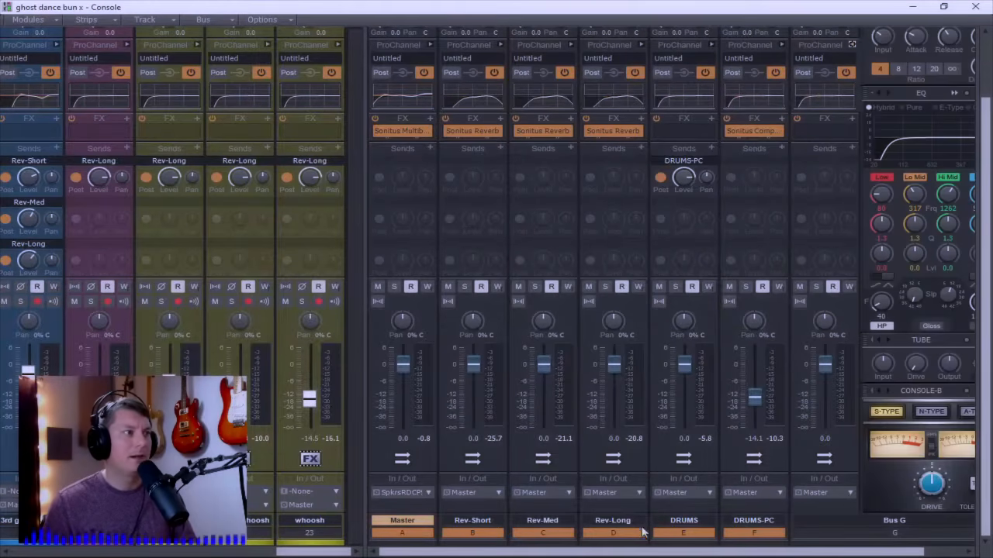
drag(658, 552, 700, 552)
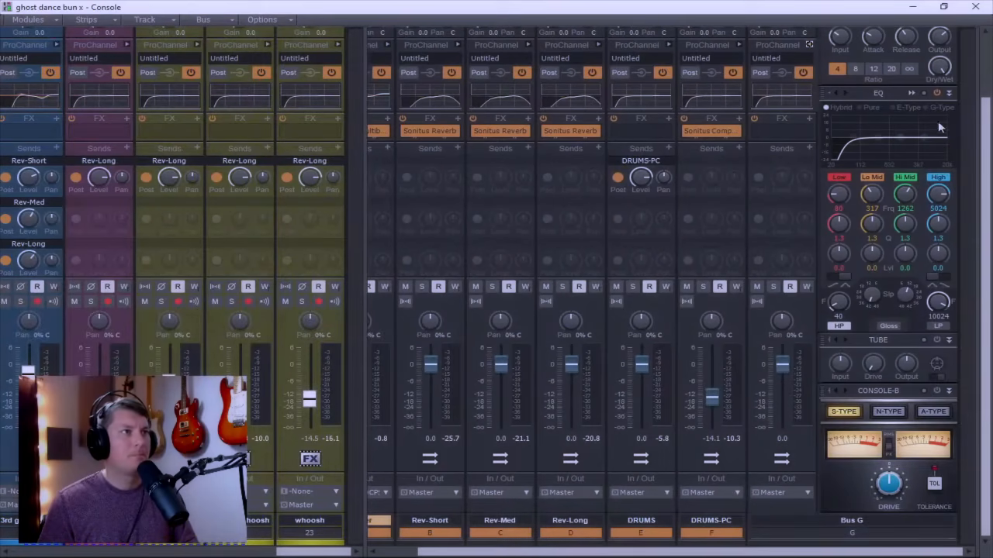
Step: Open the new bus's equalizer, enable its low-pass filter, and steepen the low-pass slope
click(913, 93)
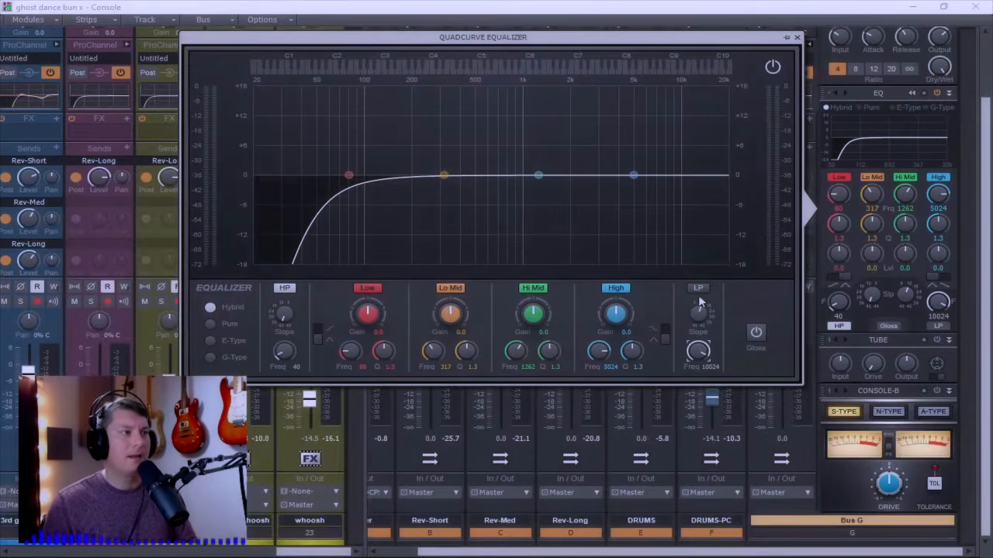
click(699, 291)
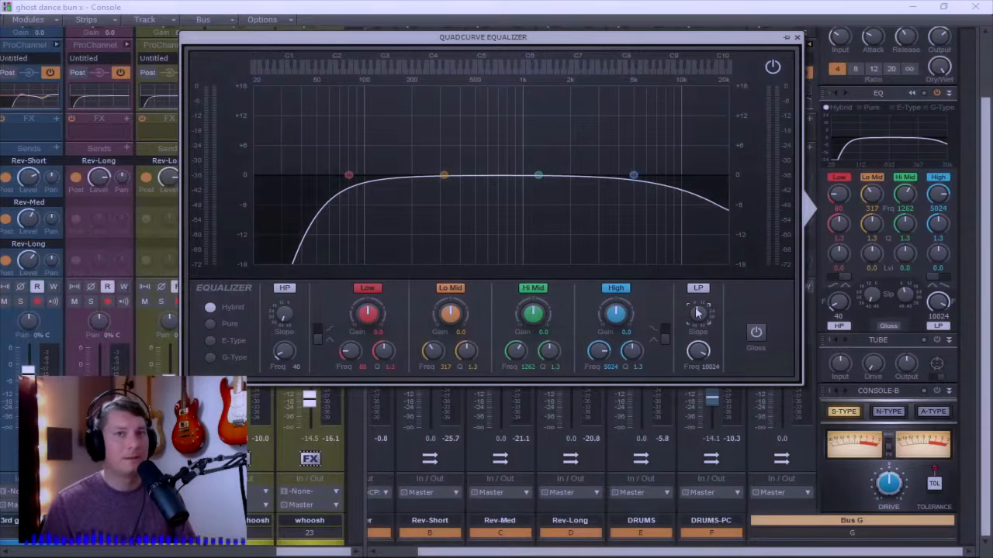
scroll(698, 313, up, 3)
scroll(697, 313, up, 1)
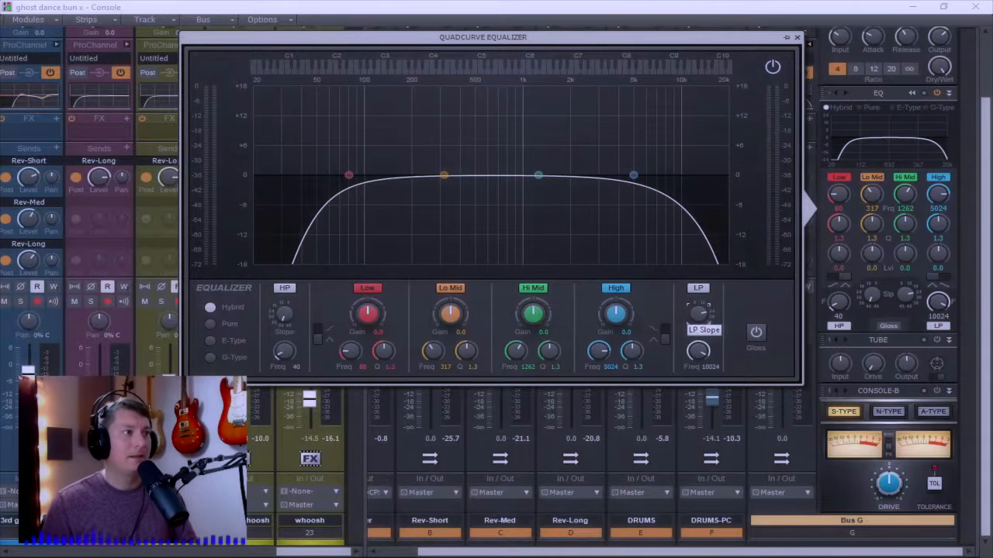
Step: Soften the high-pass slope of the new bus's equalizer and cut its low-mid band to -2.7 dB
scroll(284, 314, down, 4)
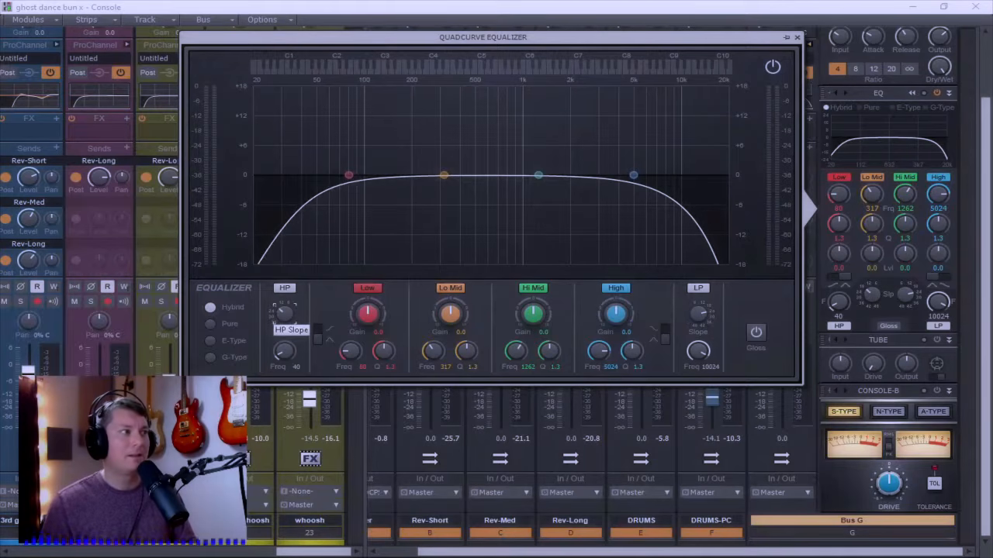
scroll(284, 313, up, 1)
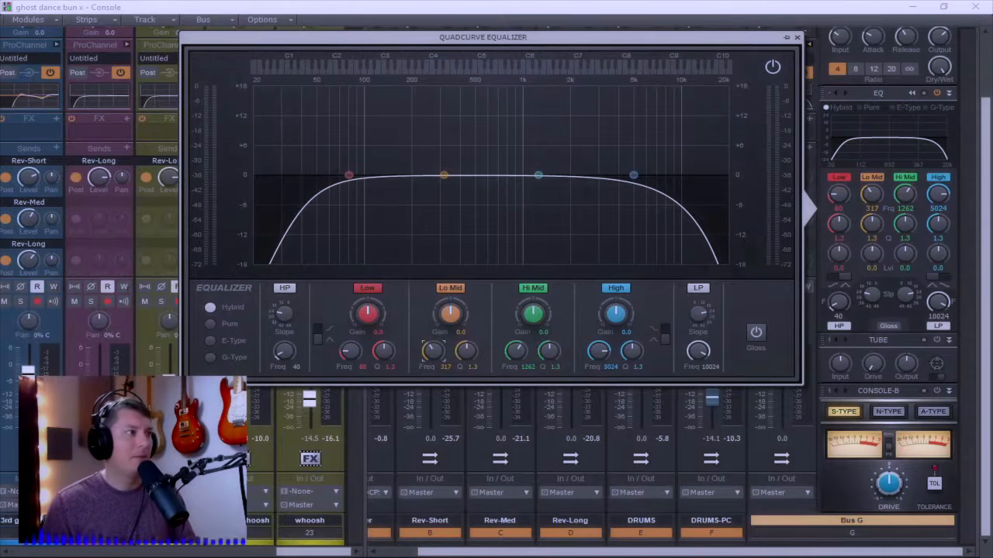
drag(449, 329, 449, 349)
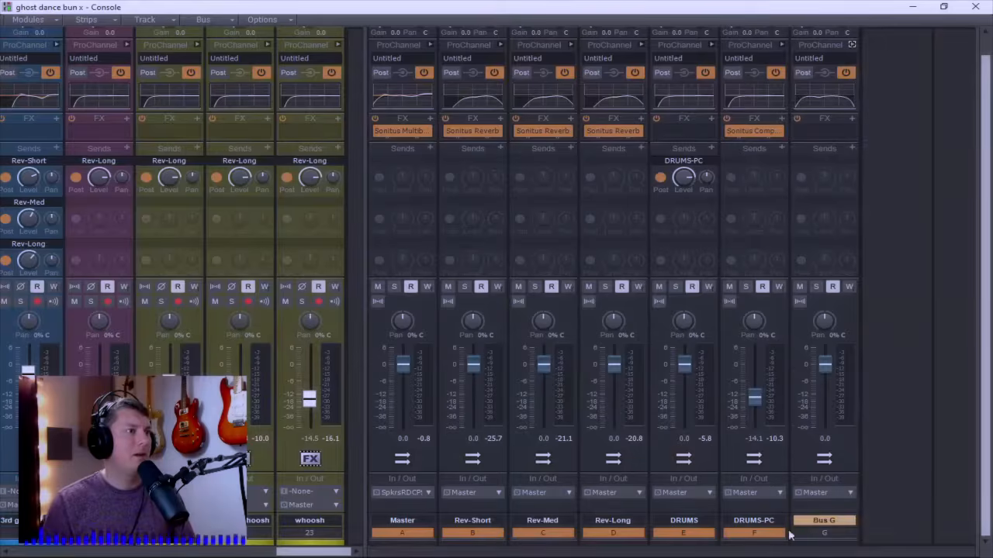
Step: Rename the new bus as Satty
double_click(817, 520)
text(Satty)
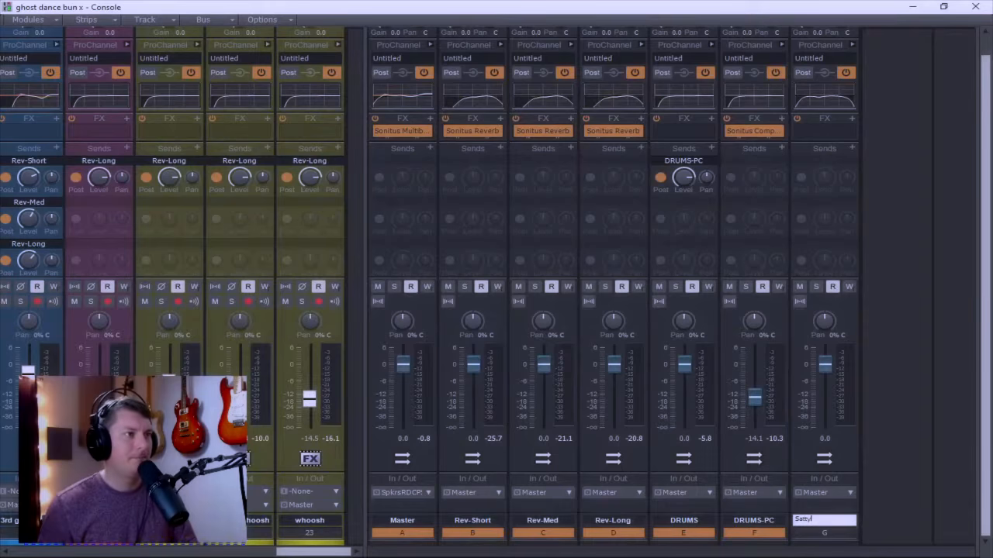
key(Return)
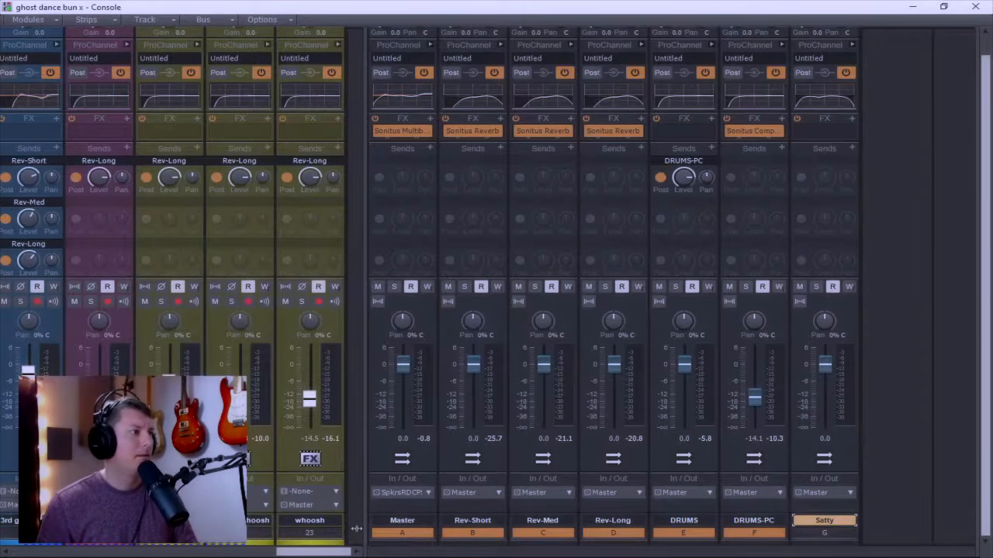
Step: Widen the track strips area and add a Satty send to the bass track at about -5.9 dB
drag(314, 551, 42, 551)
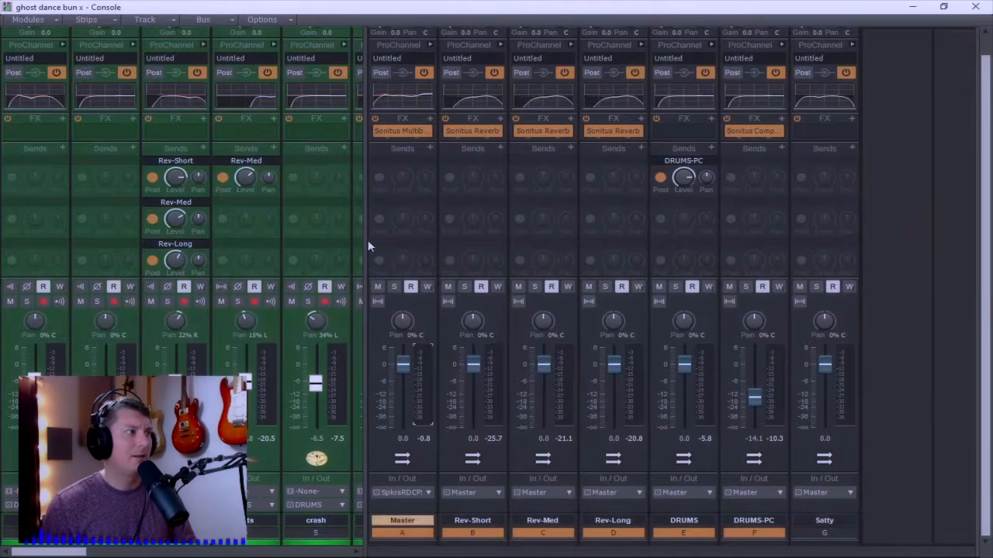
drag(366, 241, 975, 240)
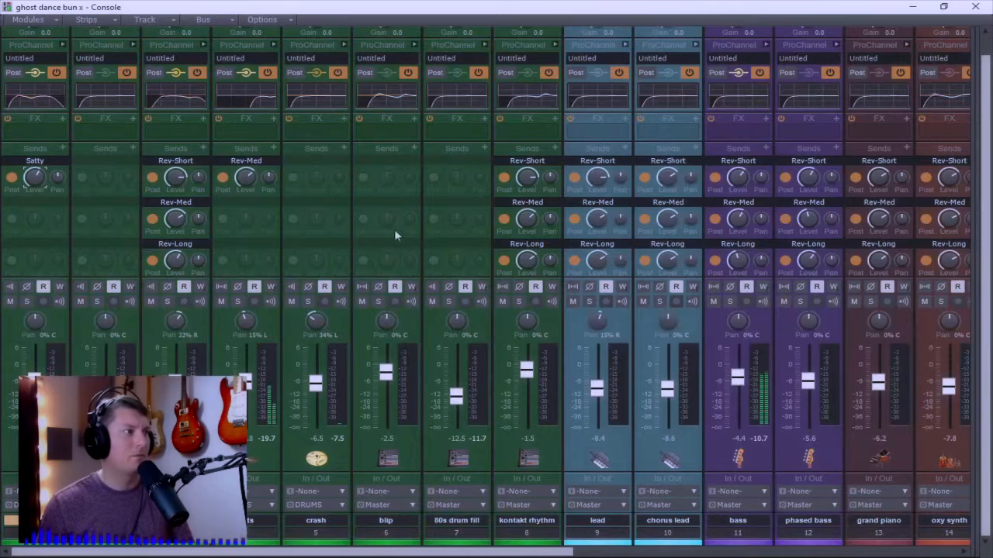
scroll(310, 552, right, 2)
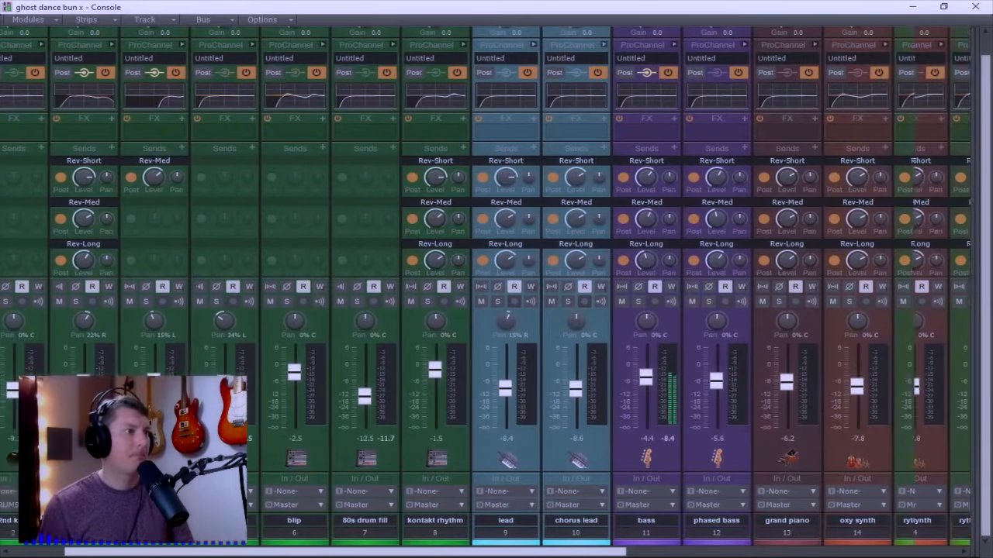
scroll(498, 155, right, 3)
click(498, 148)
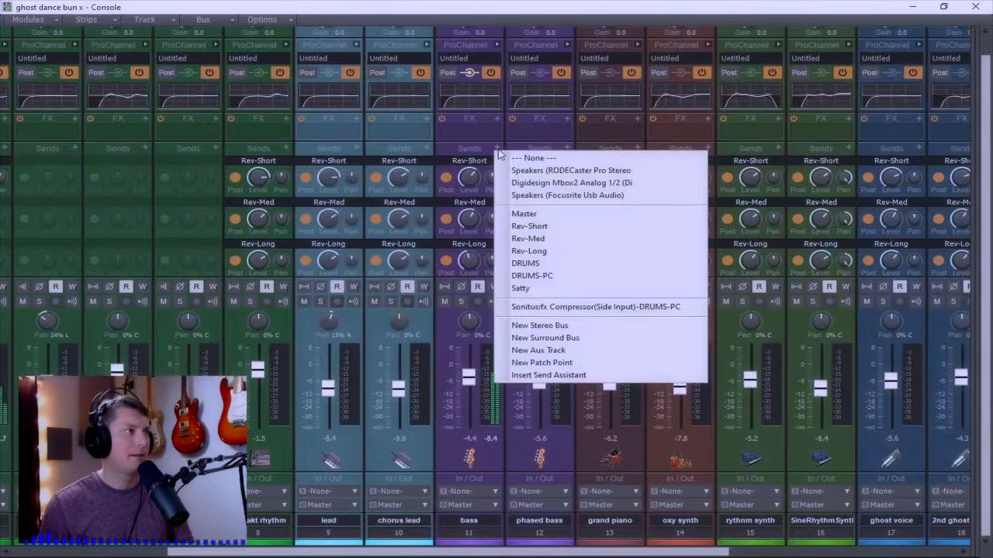
click(520, 288)
scroll(540, 291, down, 1)
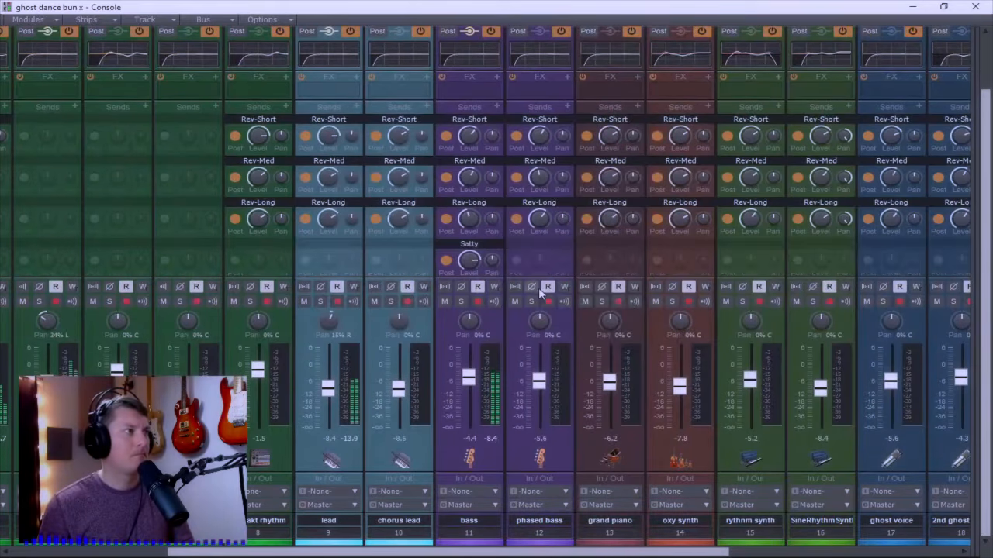
mouse_move(470, 262)
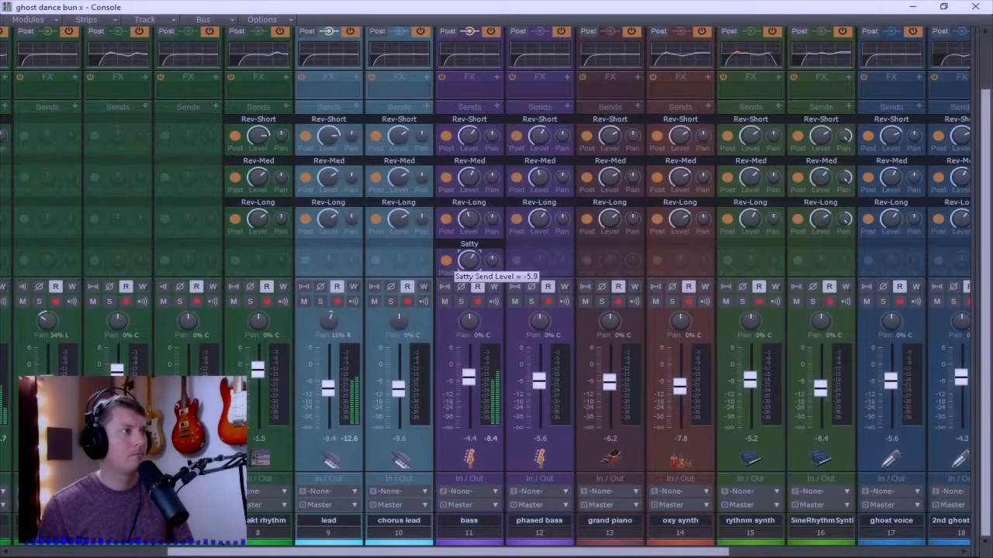
drag(470, 262, 470, 264)
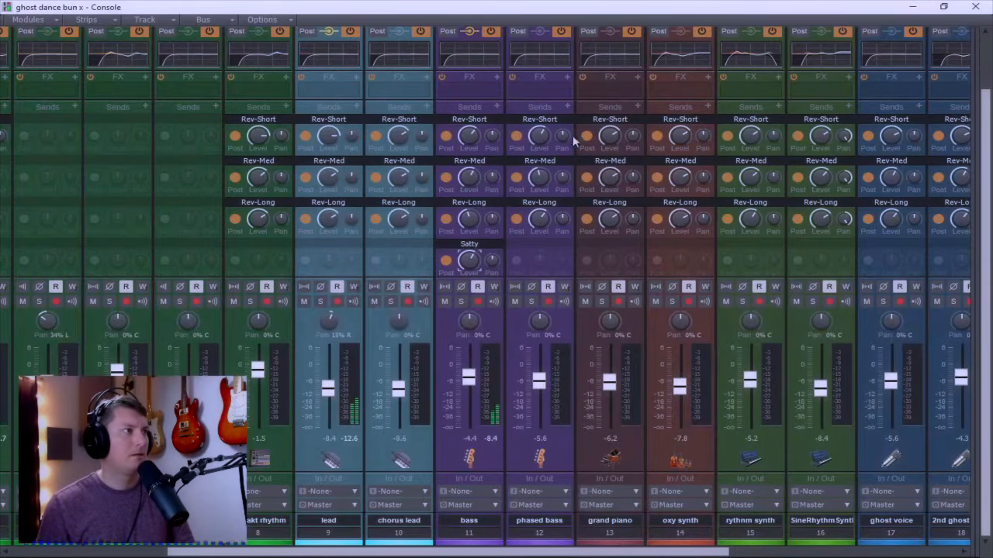
Step: Add a Satty send to the phased bass track at about -6.3 dB
click(567, 107)
click(598, 246)
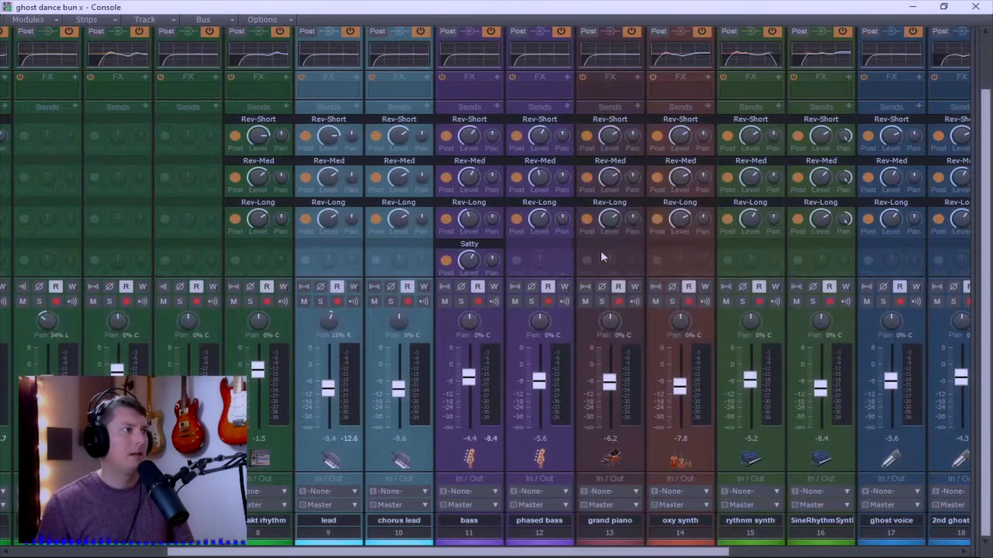
drag(541, 262, 542, 268)
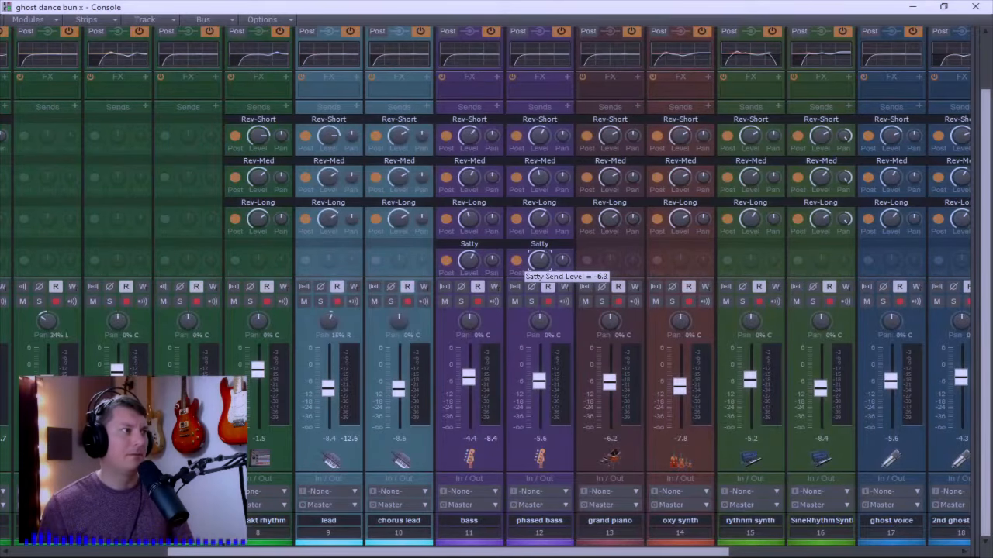
drag(541, 268, 541, 270)
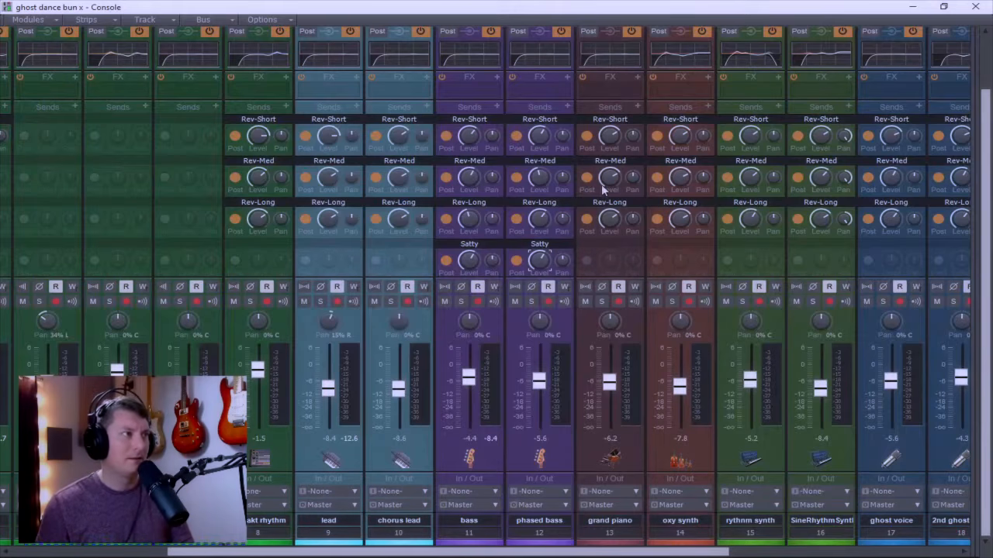
Step: Add a Satty send to the grand piano track and adjust its send level
click(638, 106)
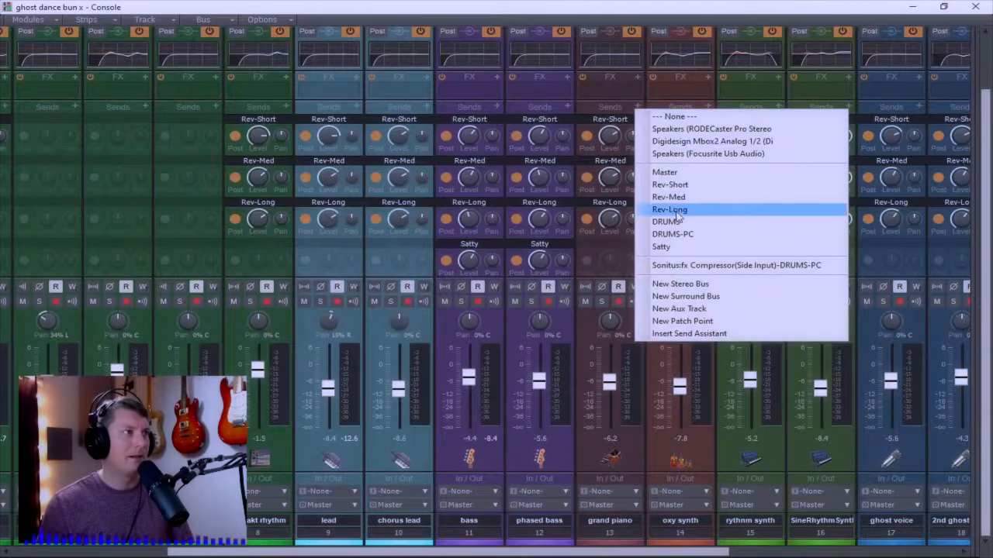
click(644, 249)
drag(610, 260, 610, 257)
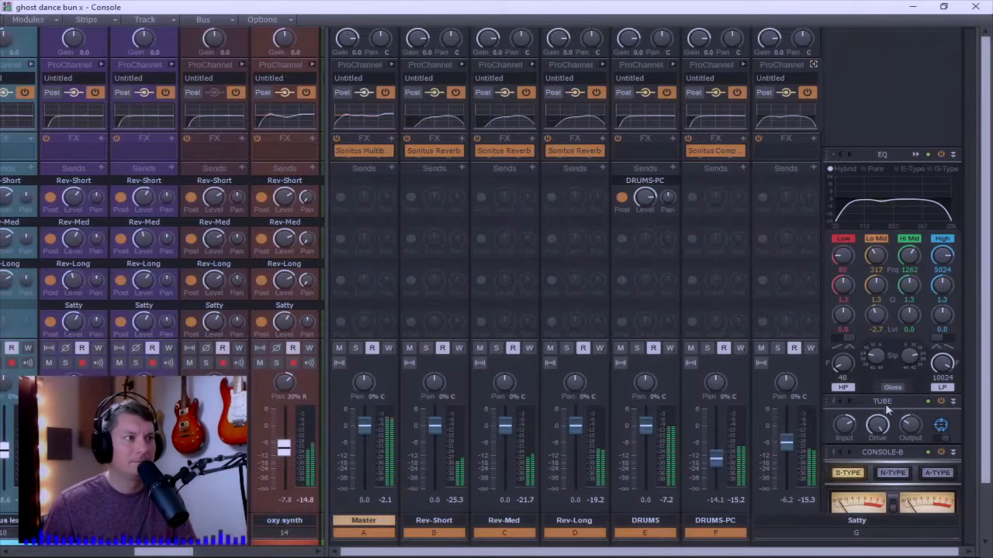
Step: Solo the Satty bus, collapse its ProChannel modules, and widen the track strips area across the console
click(777, 347)
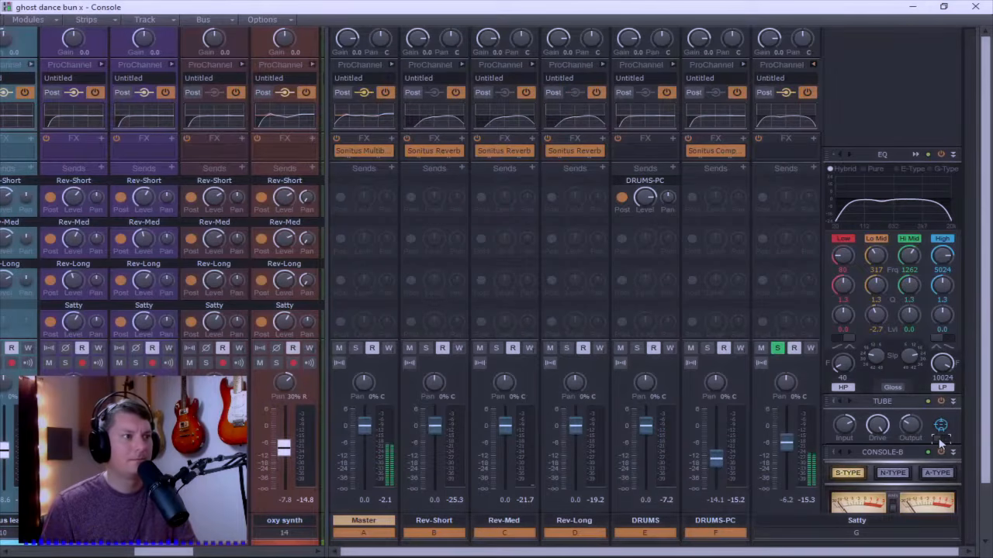
click(813, 65)
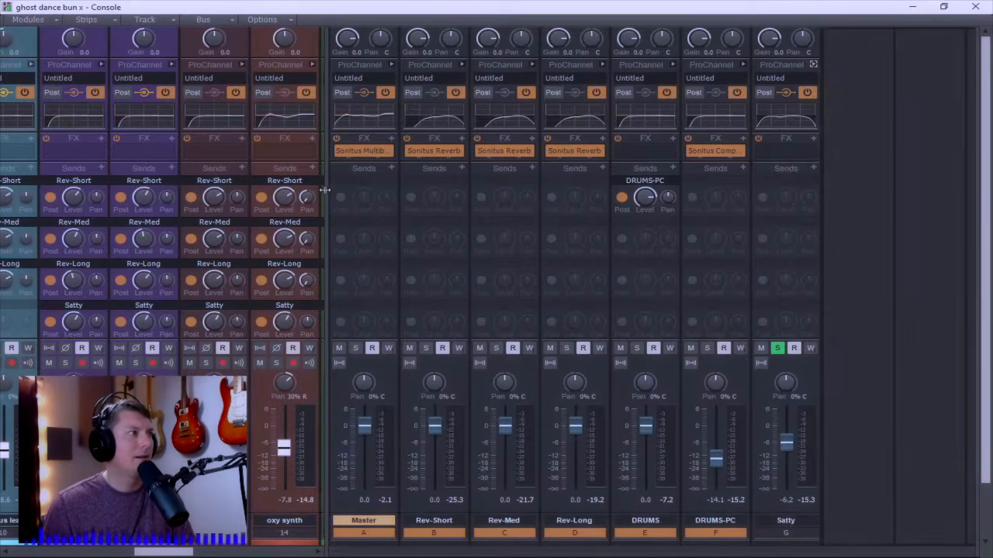
drag(324, 190, 987, 232)
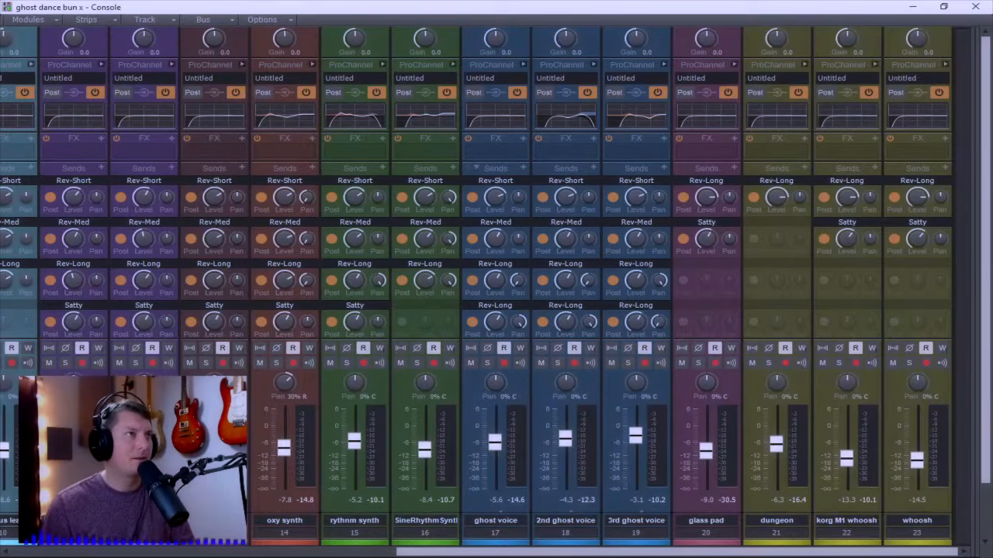
Step: Close the console, stop playback, and return the playhead to the start of the project
click(974, 7)
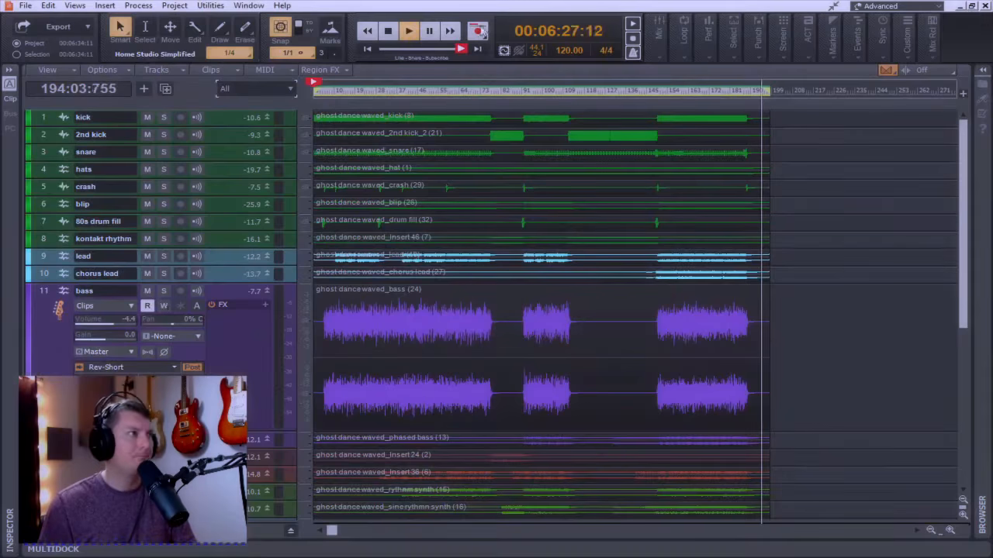
key(space)
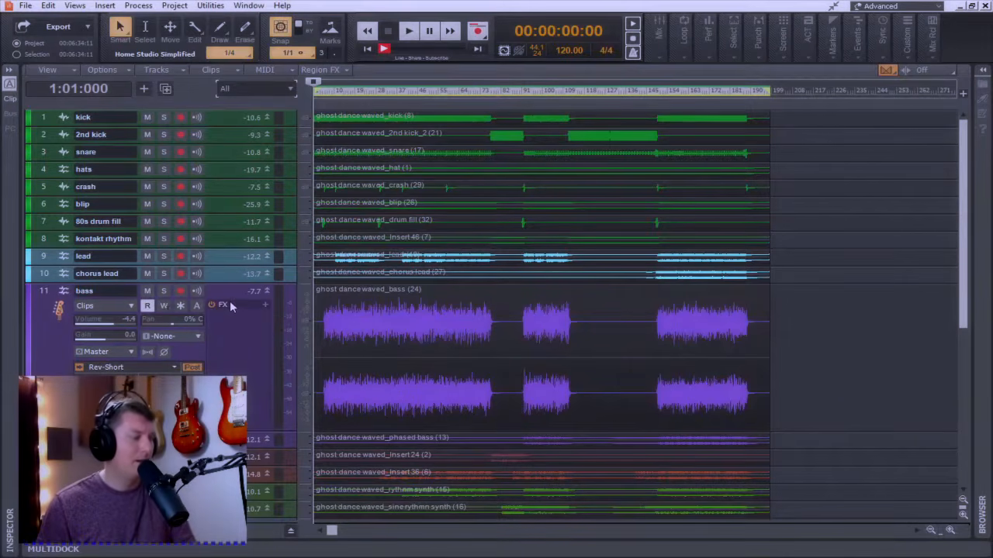
click(821, 84)
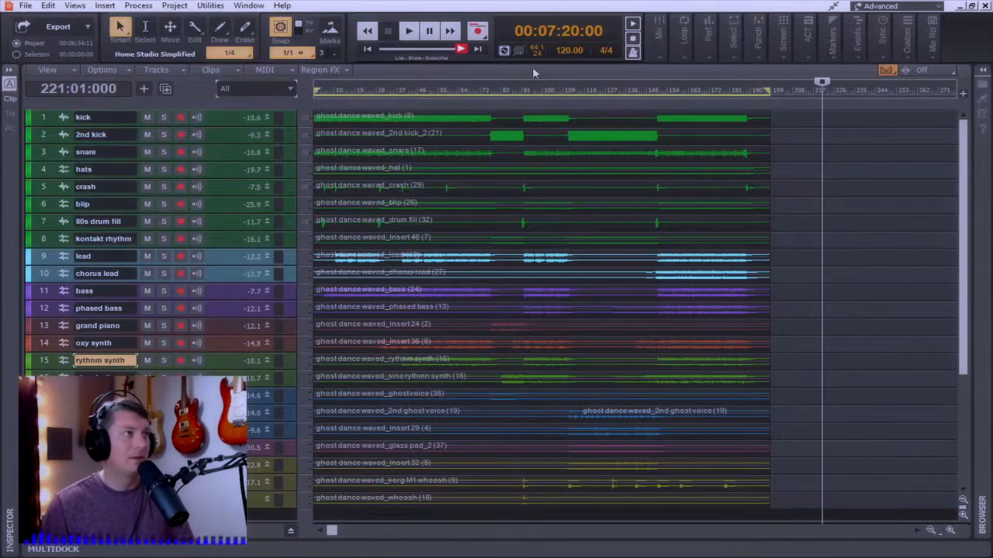
click(368, 49)
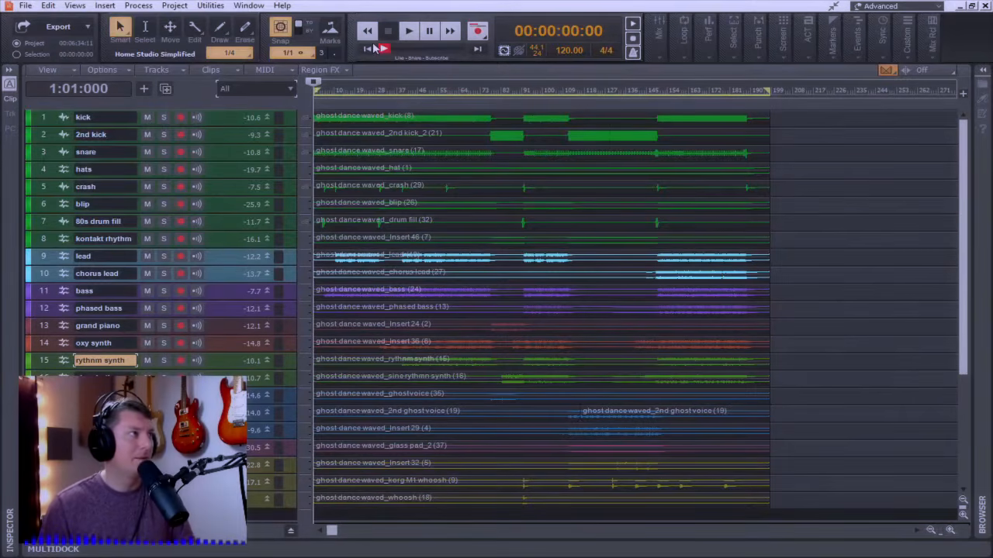
Step: Toggle the global bypass for all effects in the project
click(663, 56)
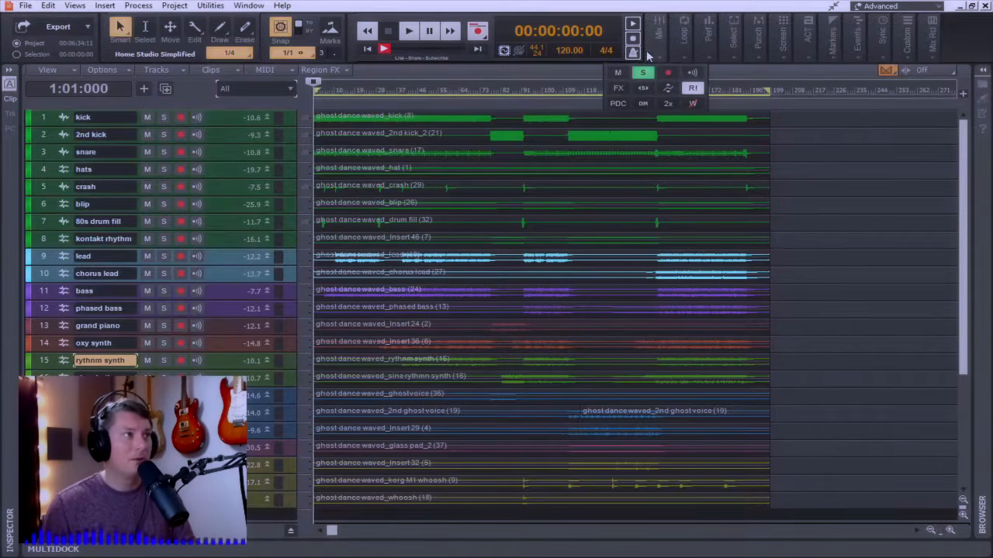
click(617, 89)
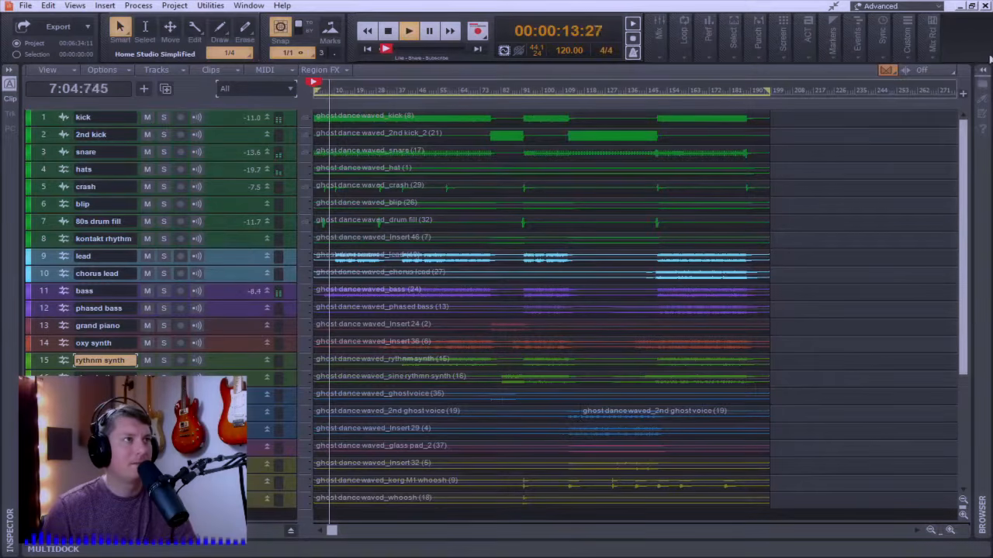
Step: Reopen the console and expand the chorus lead track's ProChannel modules
click(834, 56)
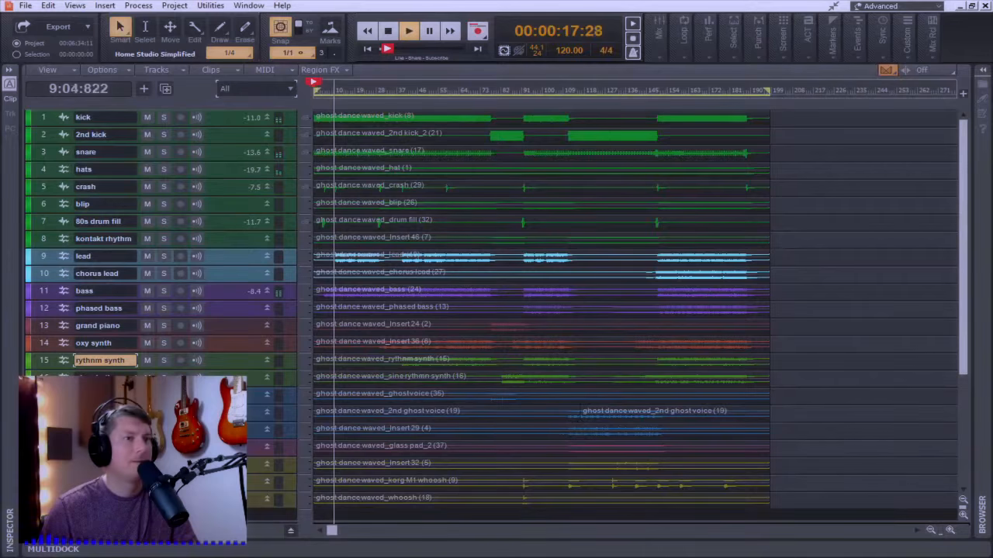
click(74, 6)
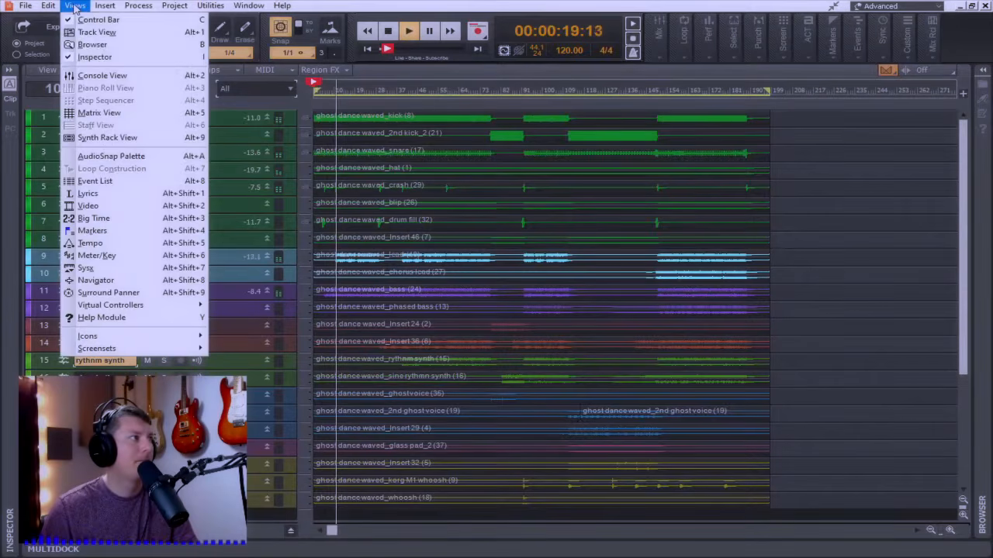
click(89, 73)
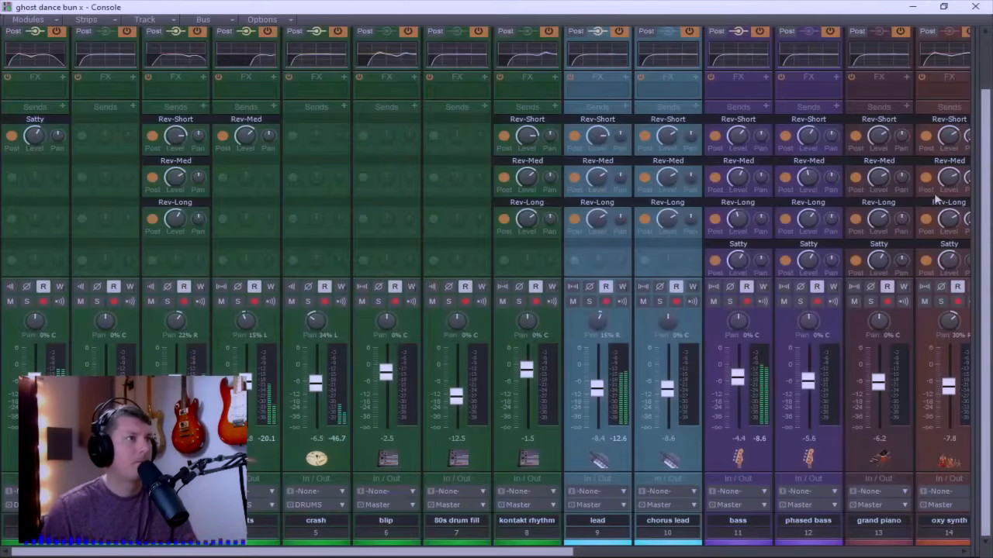
click(935, 192)
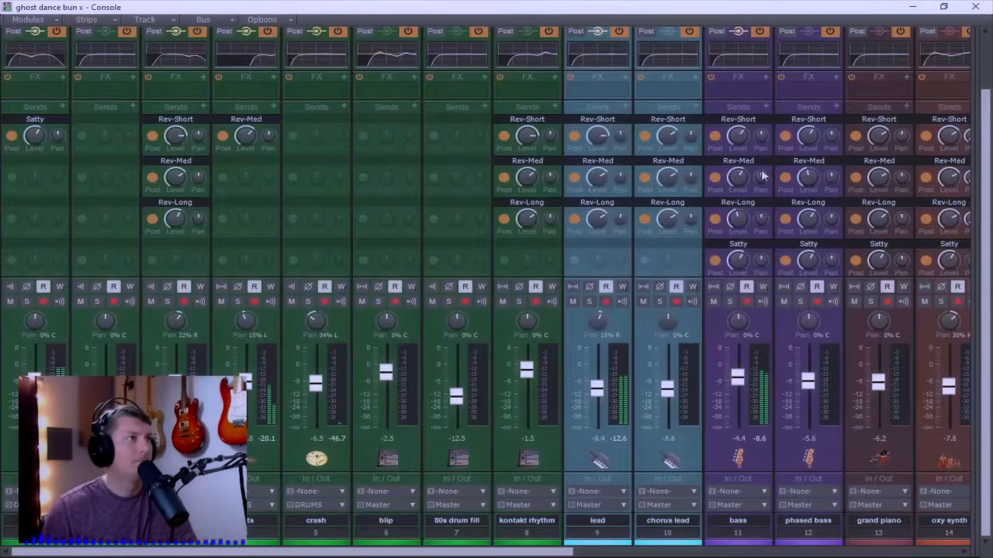
scroll(690, 79, up, 2)
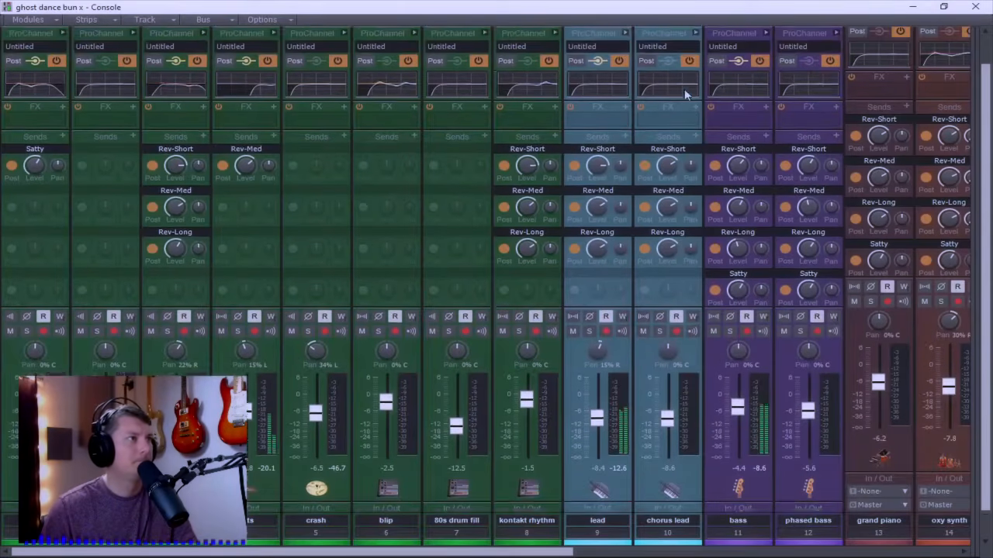
click(695, 63)
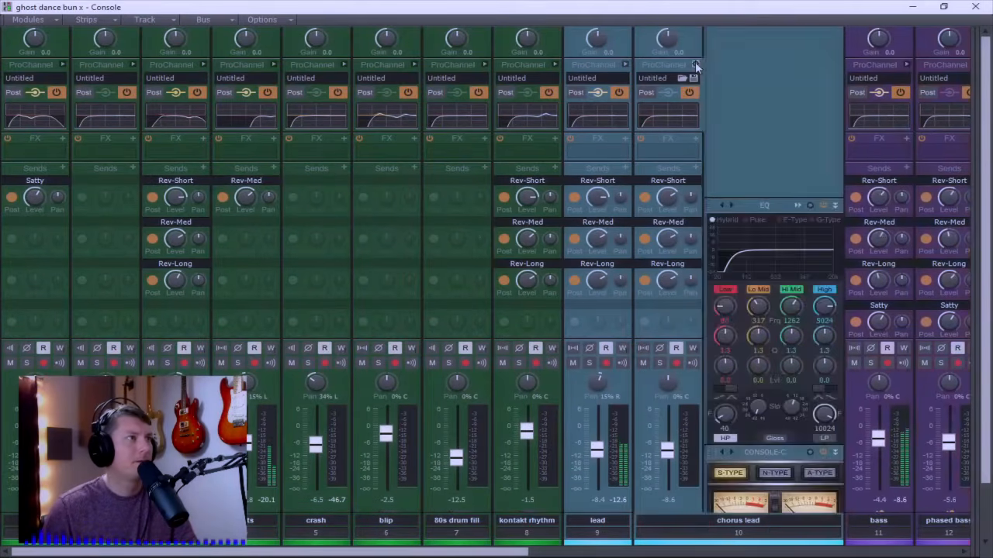
Step: Insert a Tube Saturation module into the chorus lead track's ProChannel, collapsing and re-expanding its Console Emulator module
right_click(740, 86)
mouse_move(774, 95)
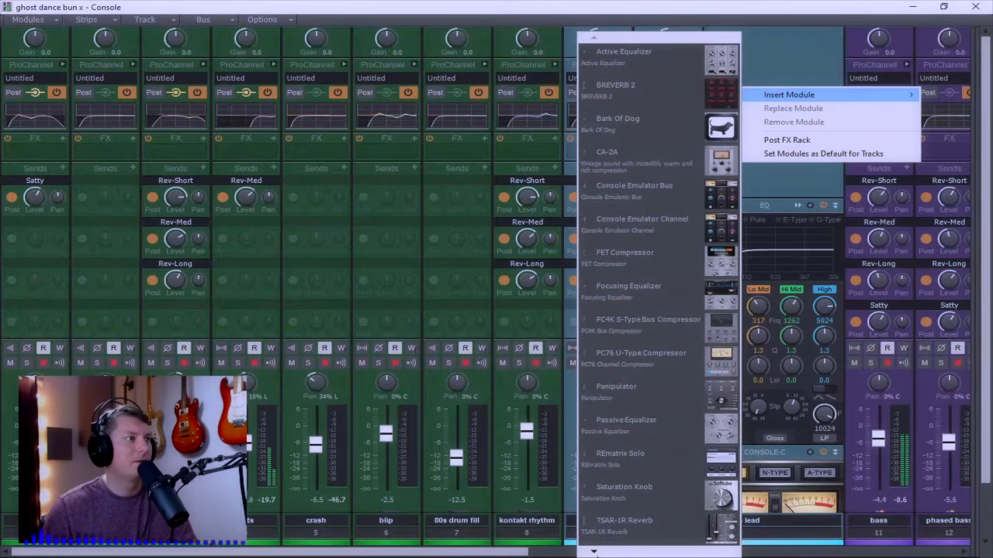
mouse_move(593, 553)
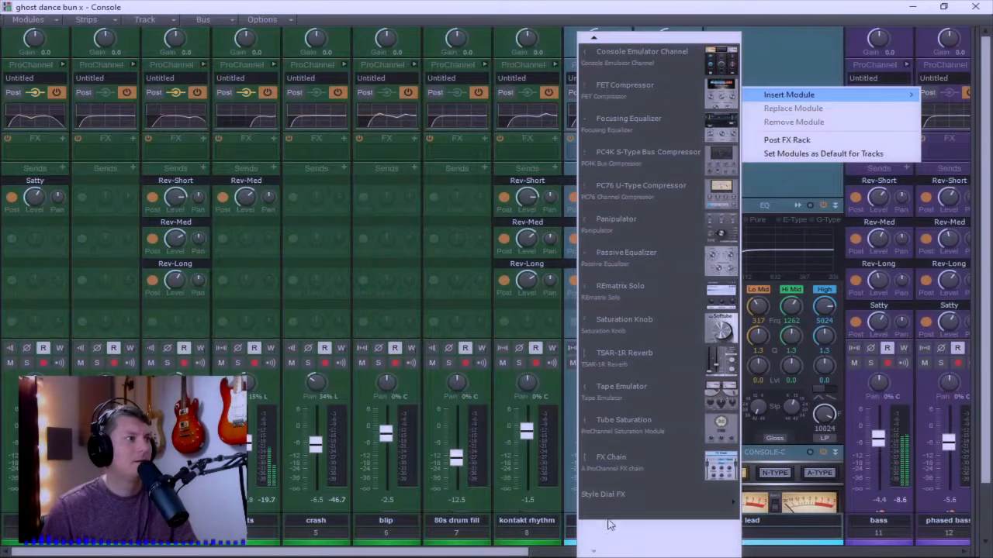
click(668, 426)
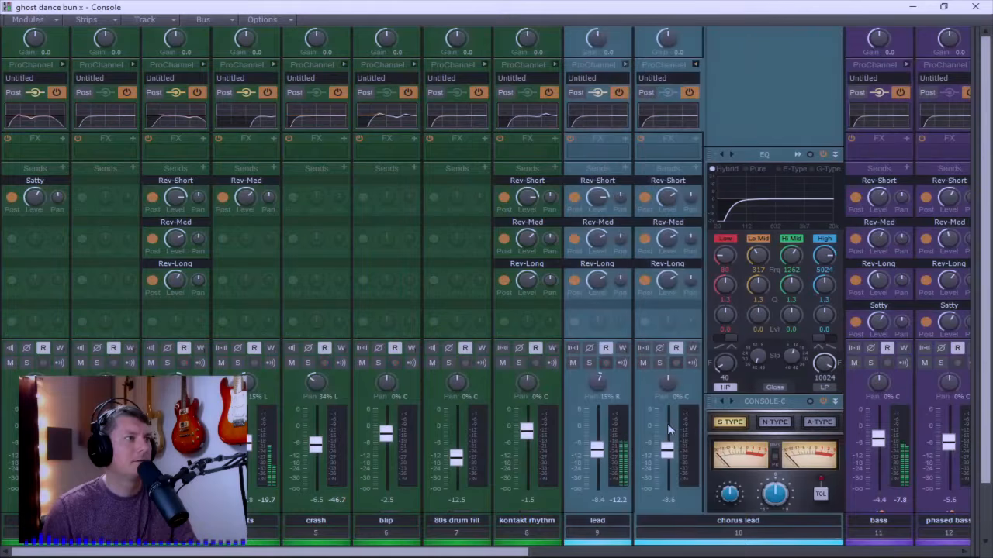
click(835, 404)
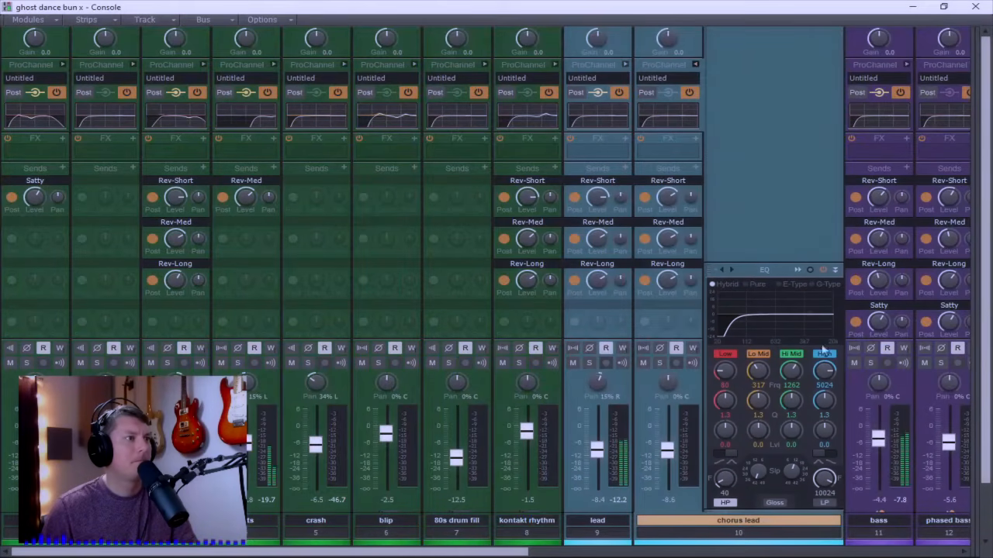
scroll(806, 393, down, 2)
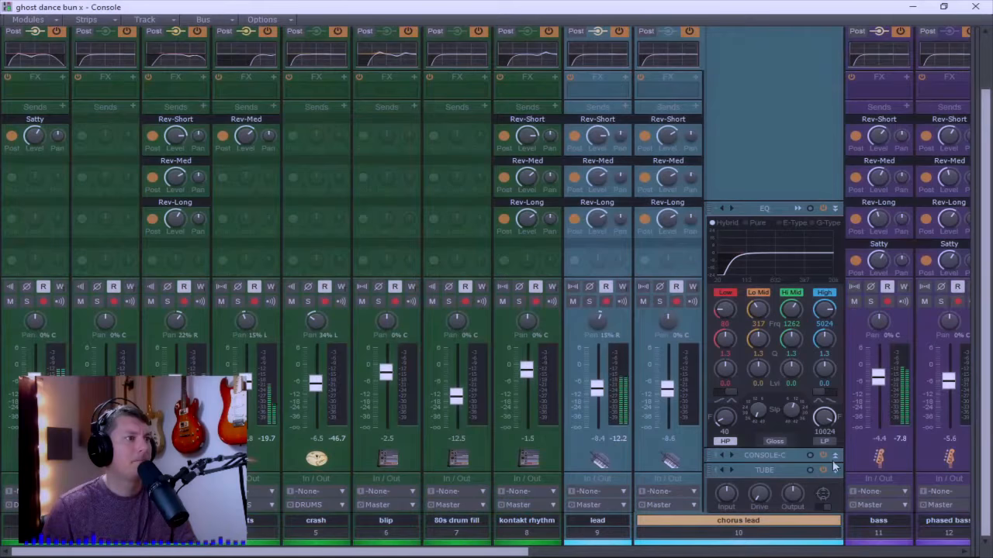
click(835, 465)
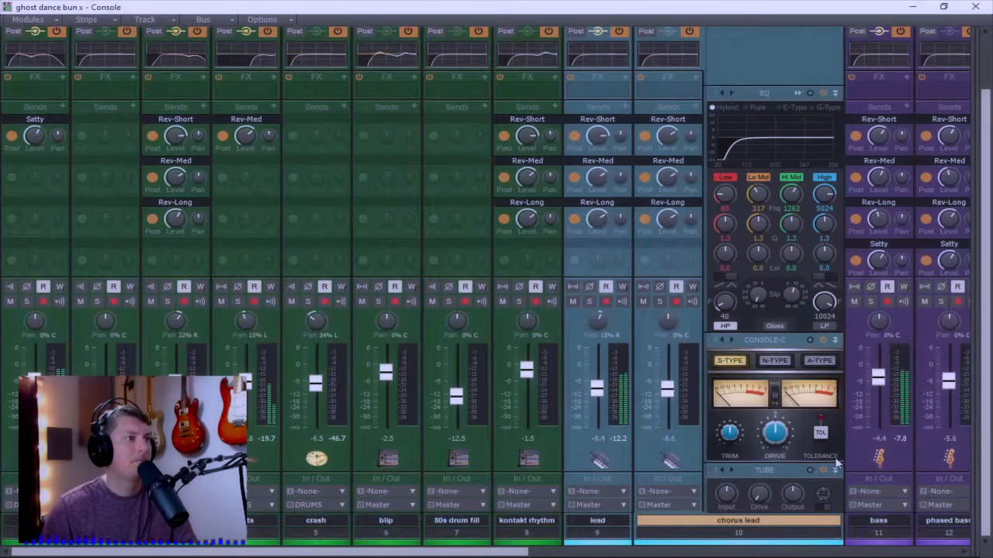
Step: Remove the Tube Saturation module from the chorus lead track's ProChannel
right_click(764, 475)
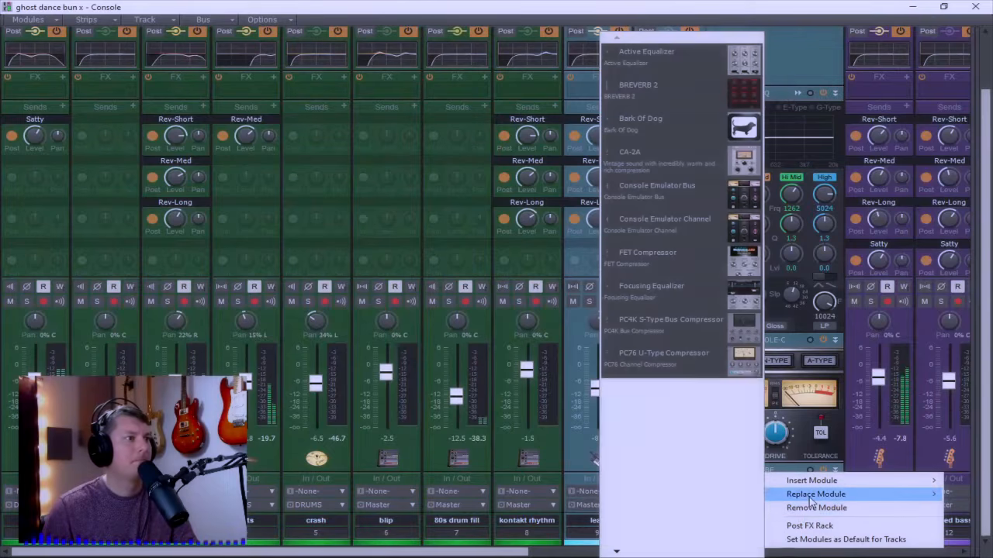
mouse_move(811, 482)
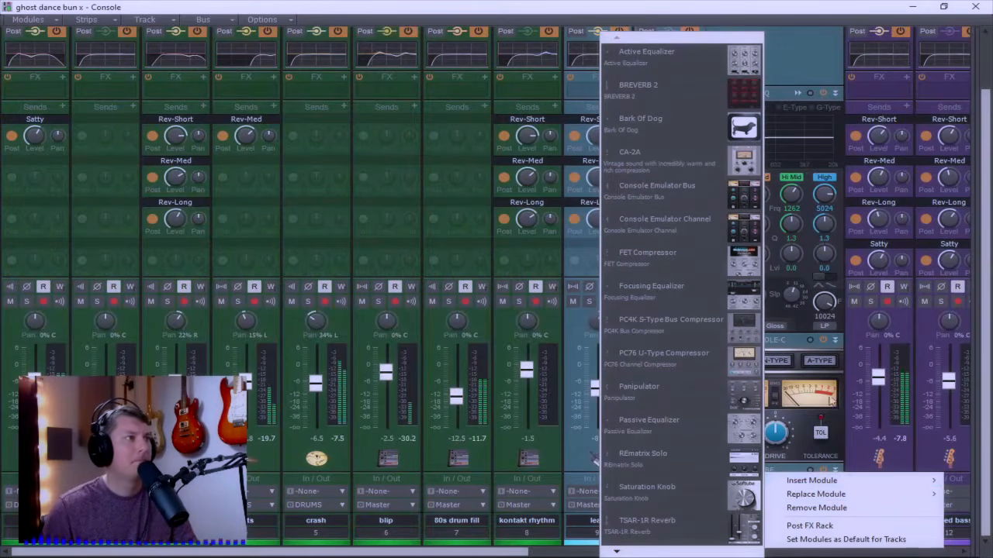
click(801, 68)
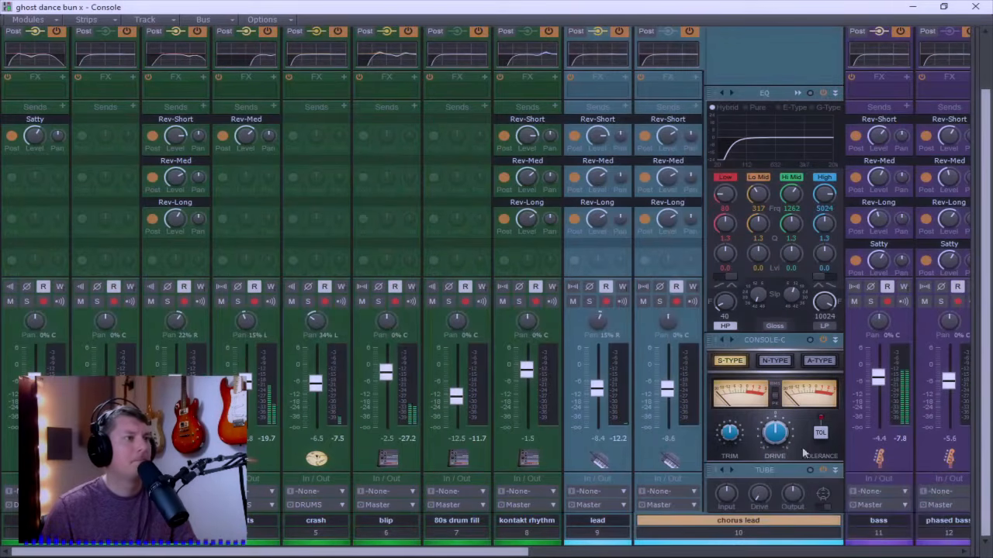
right_click(791, 477)
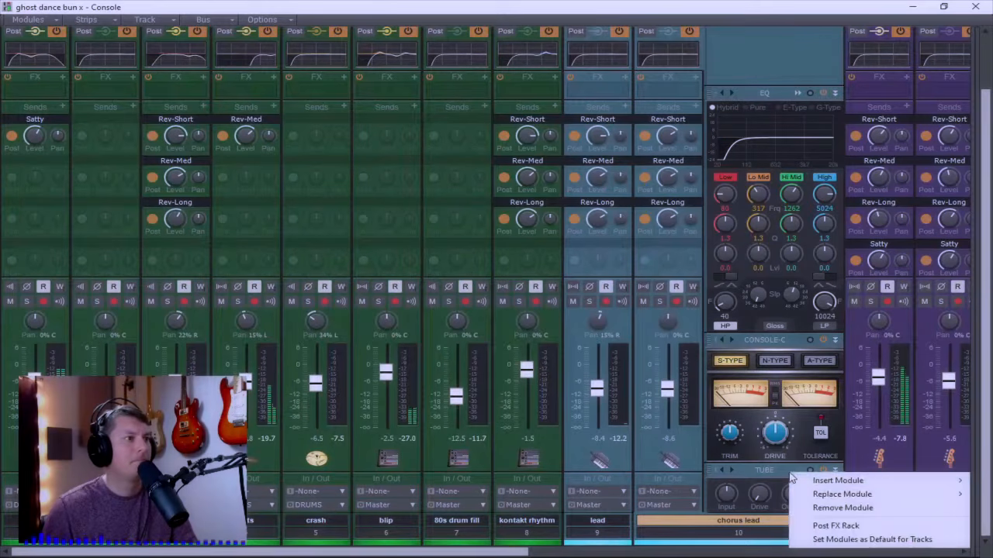
click(820, 507)
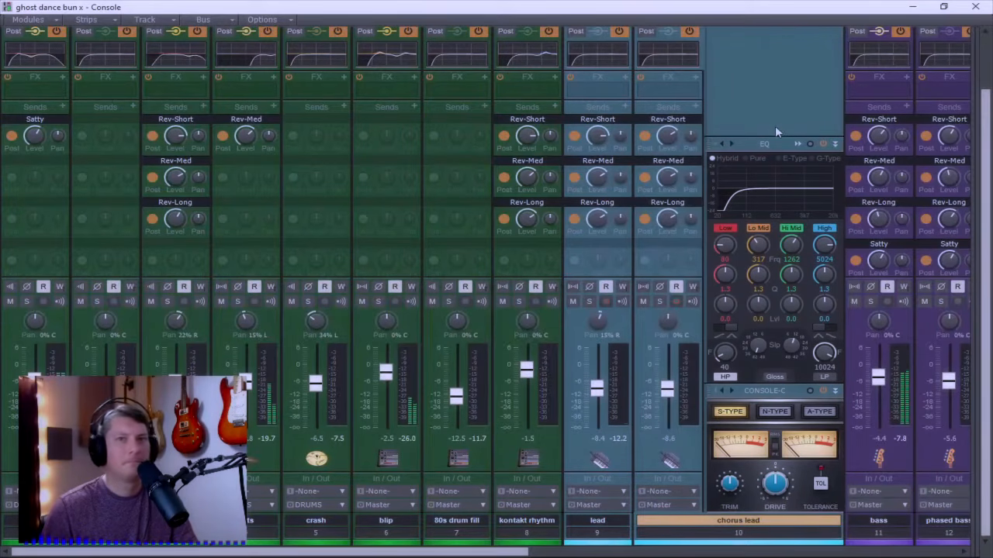
Step: Collapse the chorus lead's ProChannel modules and toggle the project's global effects bypass from the track view
scroll(749, 112, up, 2)
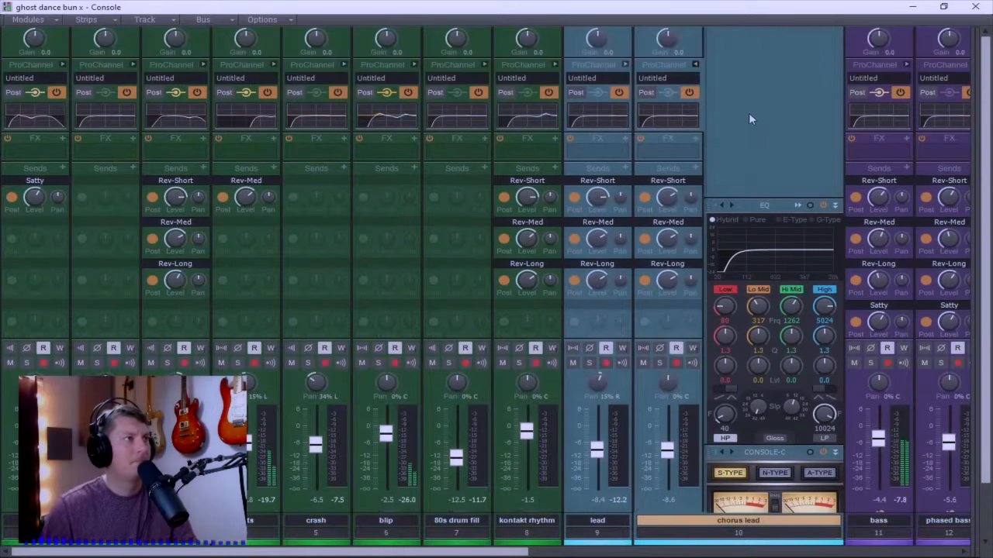
click(695, 64)
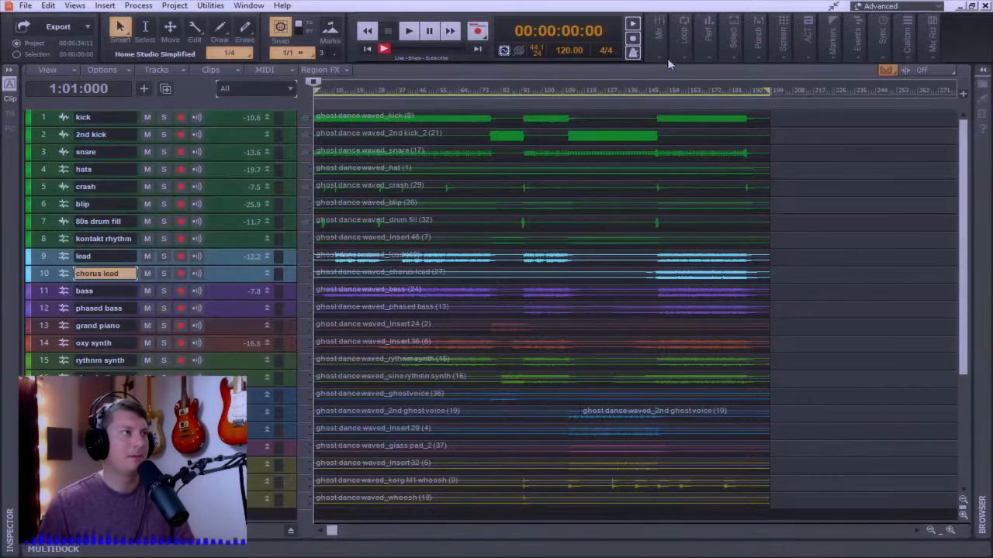
mouse_move(665, 86)
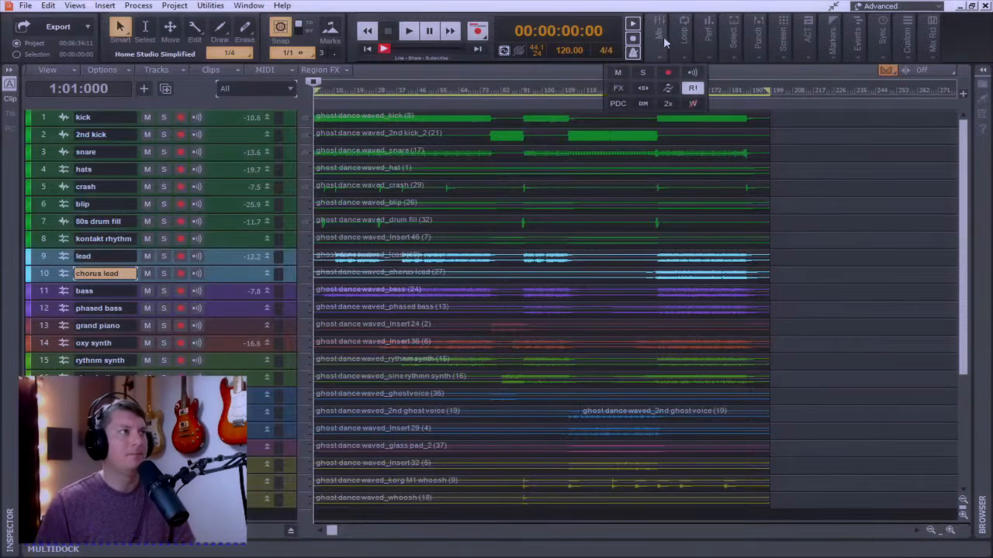
click(618, 88)
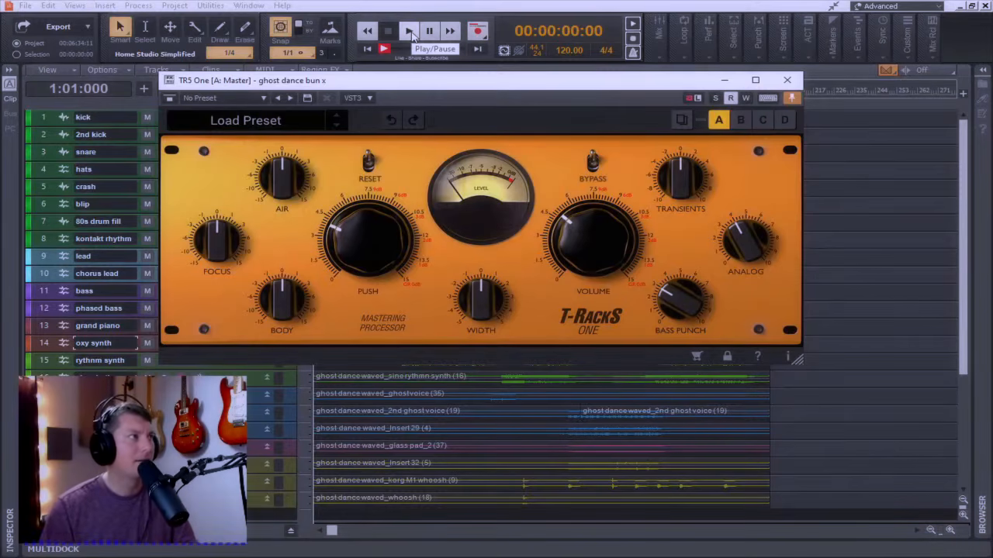
Step: Start playback and turn the Volume and Push of the Master's T-RackS One down to 0
click(412, 36)
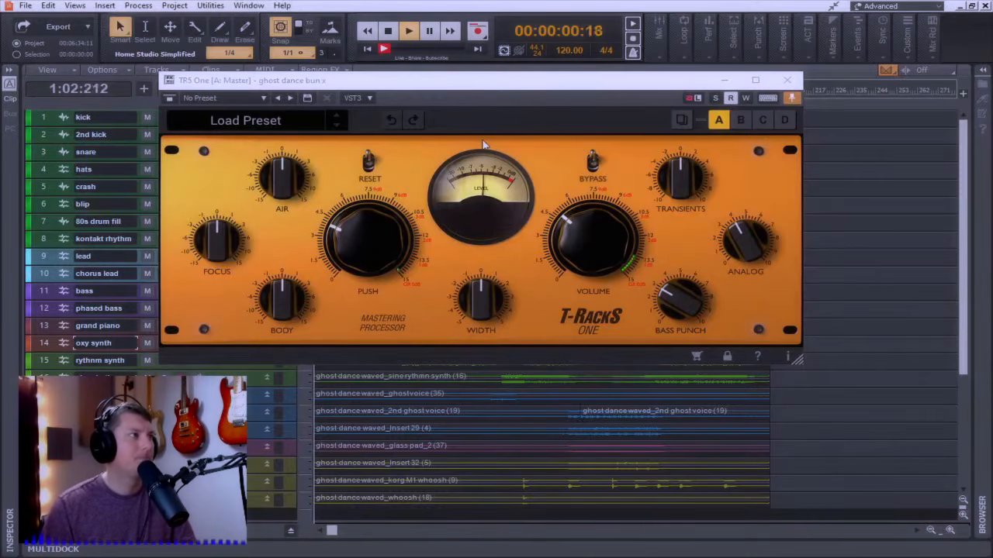
drag(576, 256, 576, 279)
drag(364, 248, 365, 310)
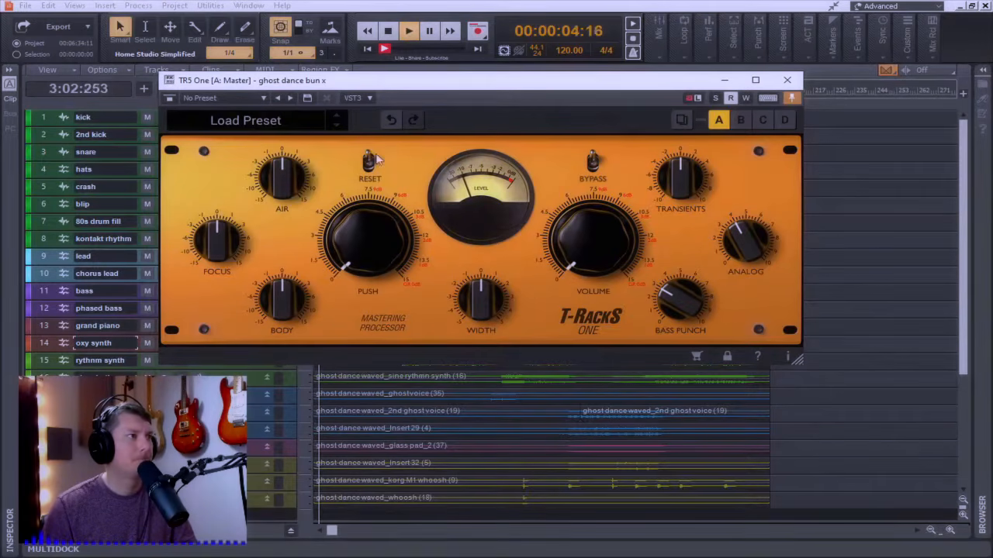
Step: Lower the Analog amount slightly and raise Push to about 3 on the T-RackS One
drag(434, 87, 459, 140)
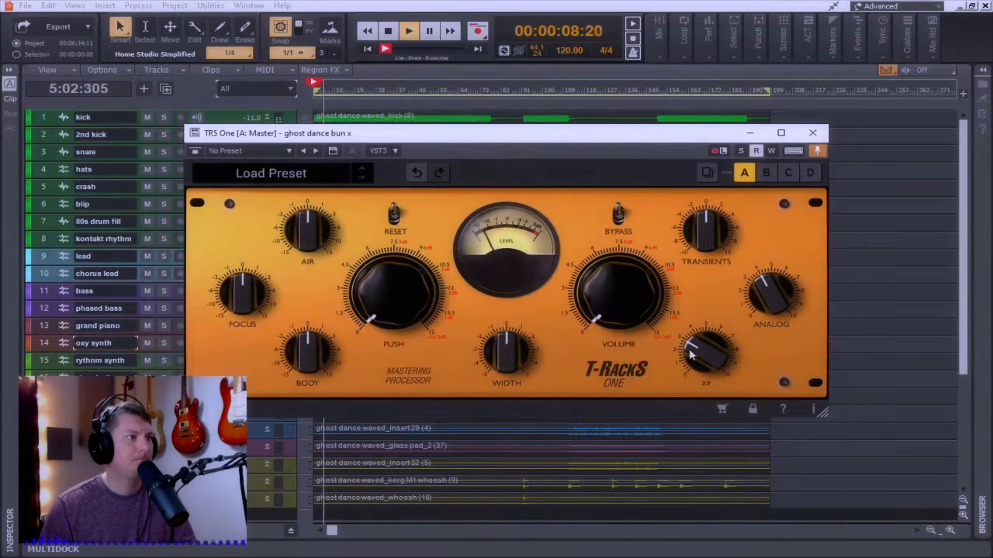
drag(758, 329, 675, 318)
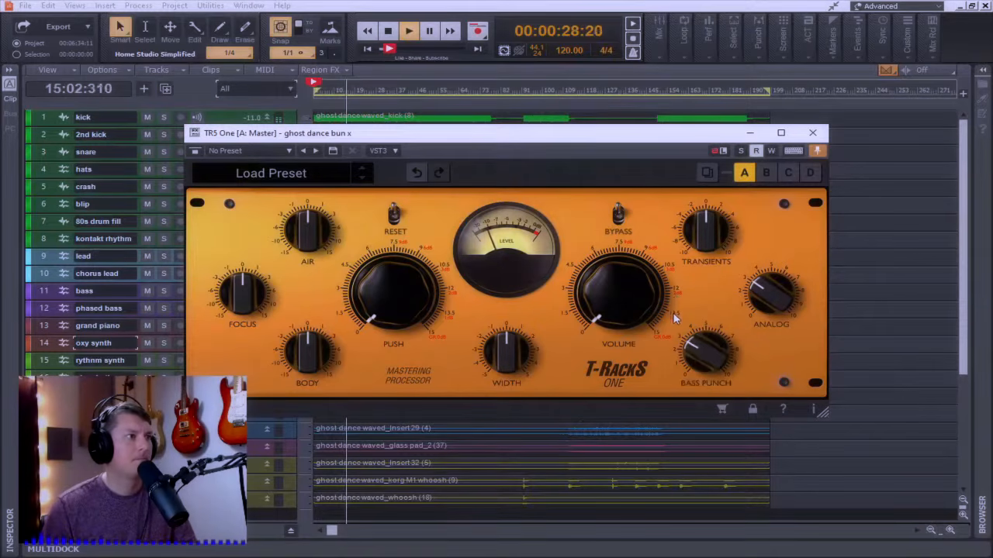
drag(377, 312, 354, 276)
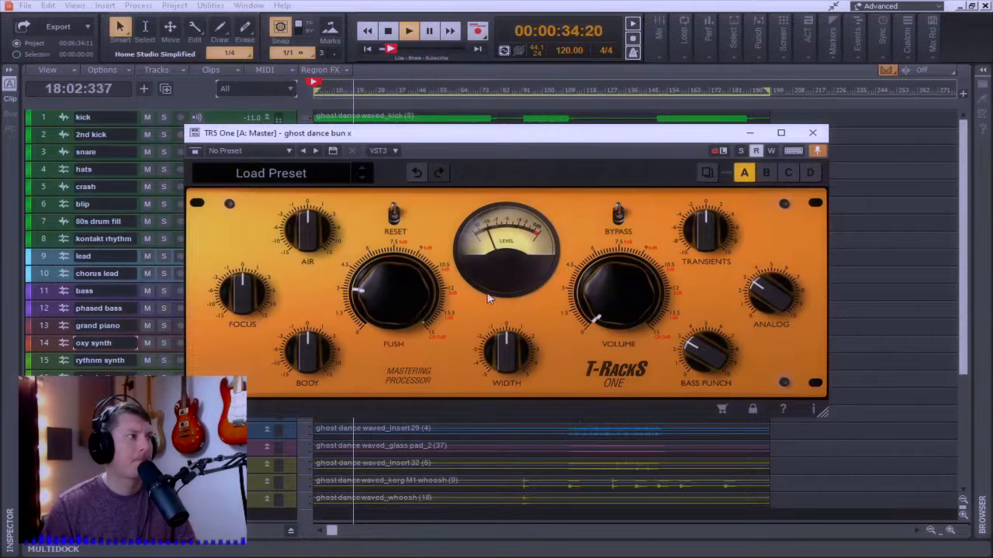
Step: Raise Body, Focus and, slightly, Air on the T-RackS One, and try out Width before leaving it at 0
mouse_move(306, 360)
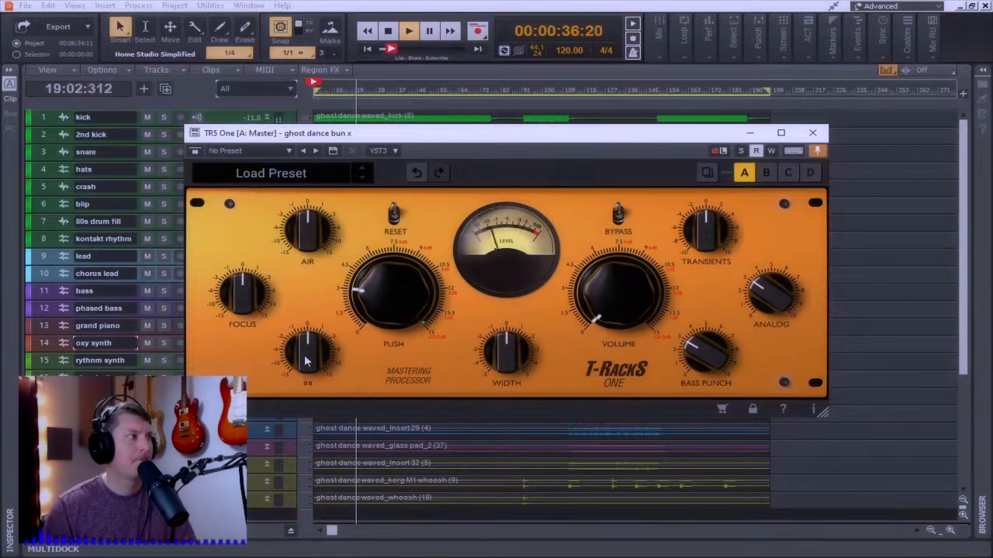
drag(305, 361, 282, 387)
drag(228, 299, 245, 310)
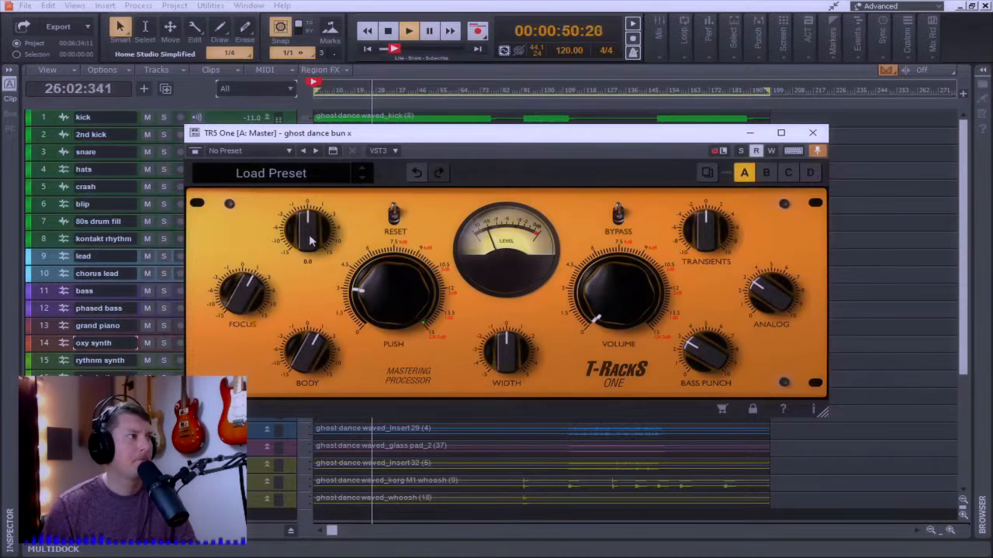
mouse_move(304, 229)
mouse_down()
mouse_move(294, 239)
mouse_move(303, 247)
mouse_up()
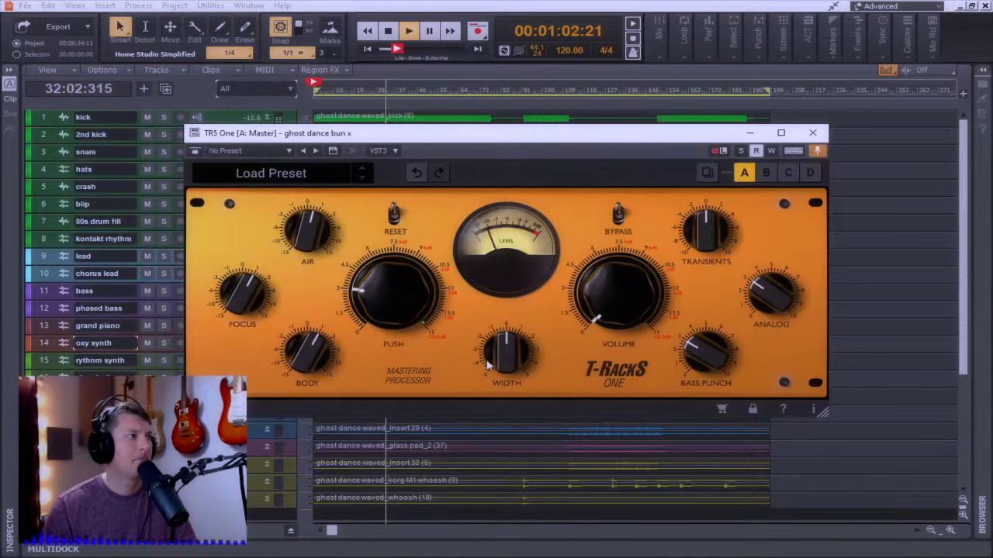
drag(510, 351, 503, 372)
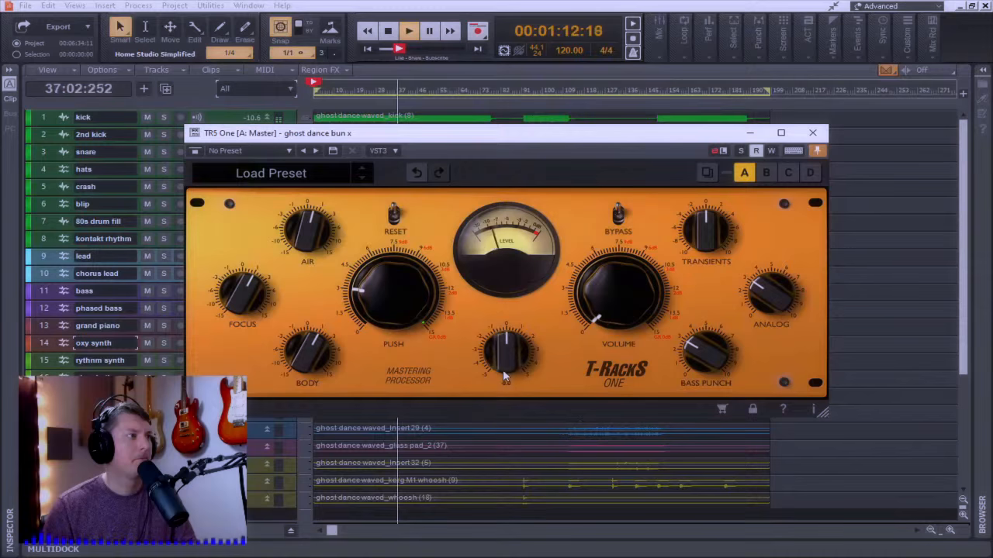
Step: Balance the T-RackS One with Volume at 2.8 and Push at about 3, and raise Transients slightly
drag(433, 284, 395, 317)
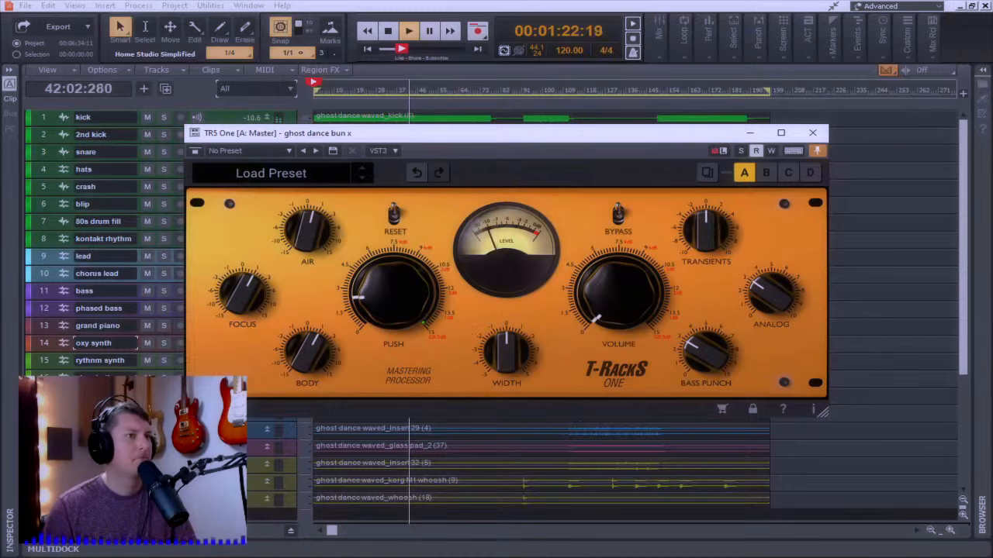
drag(595, 299, 593, 286)
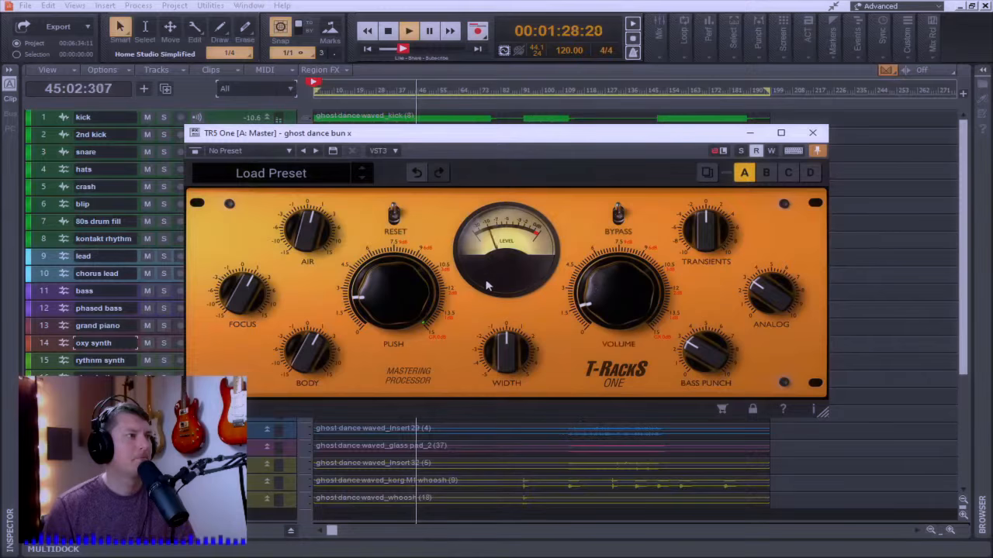
drag(596, 288, 594, 286)
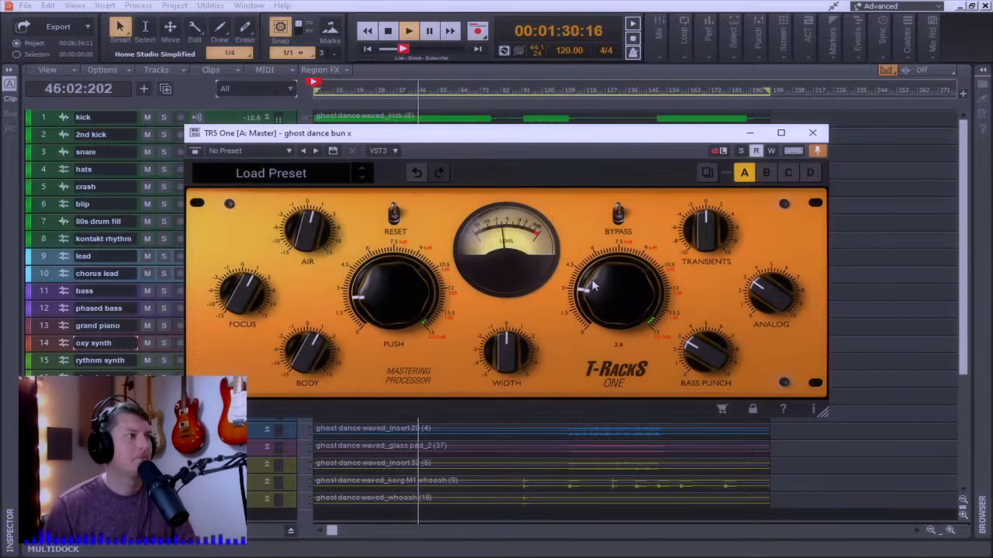
mouse_move(373, 301)
drag(373, 300, 367, 293)
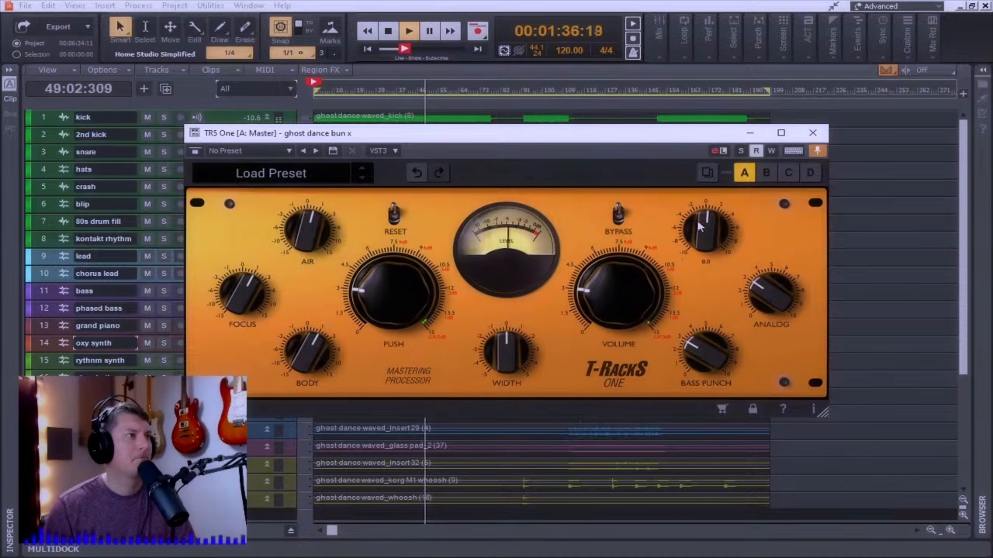
drag(701, 222, 705, 283)
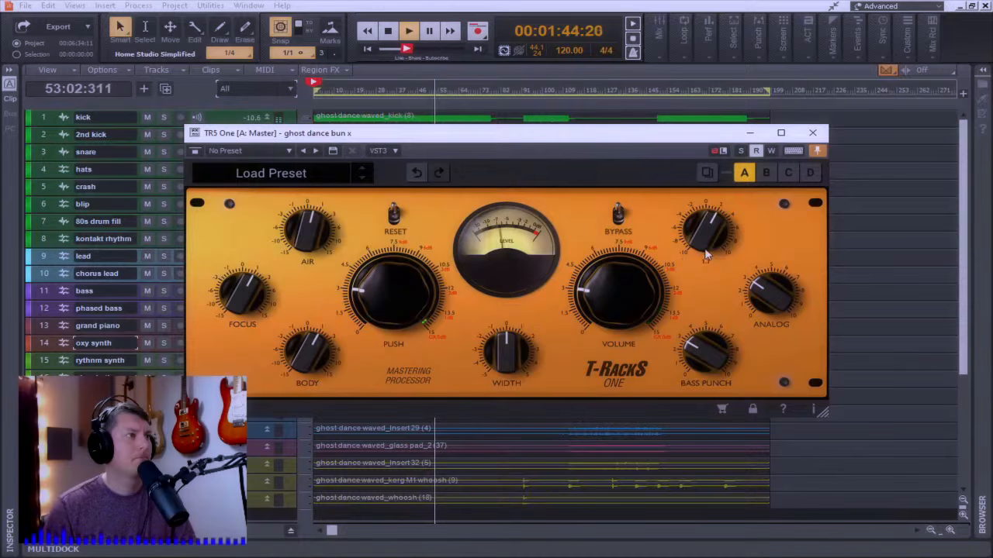
click(813, 132)
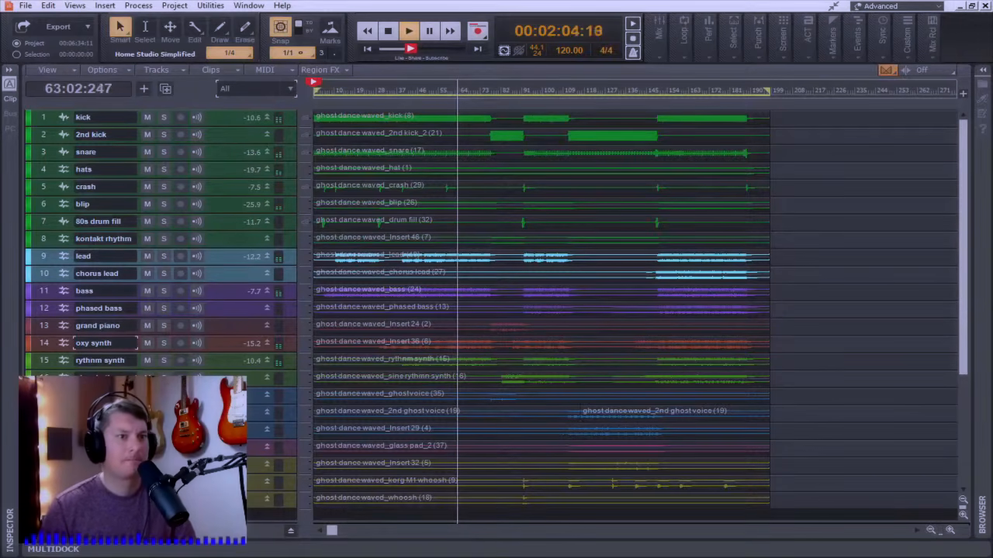
Step: Reopen the T-RackS One from the Master bus in the console and place its window clear of the Master meter to check levels
click(75, 6)
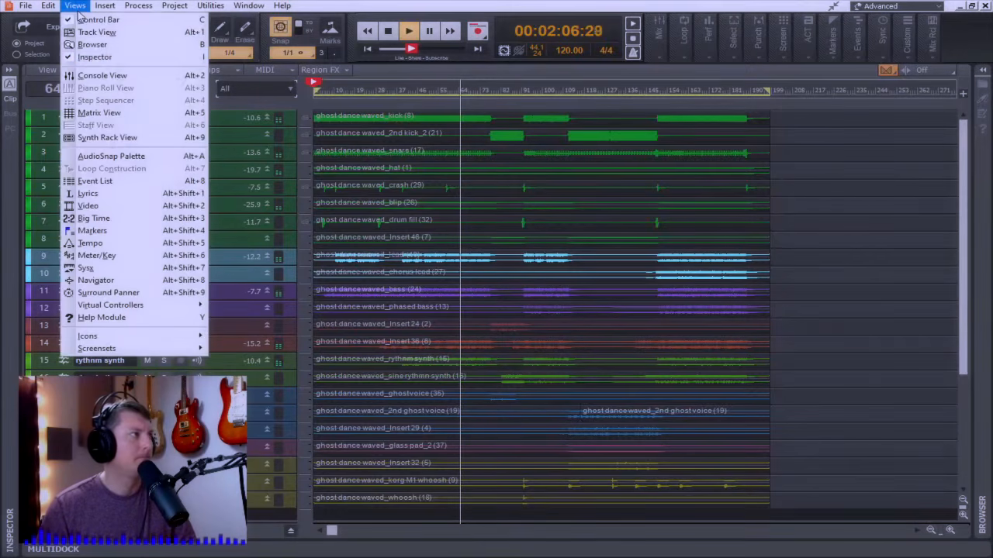
click(94, 73)
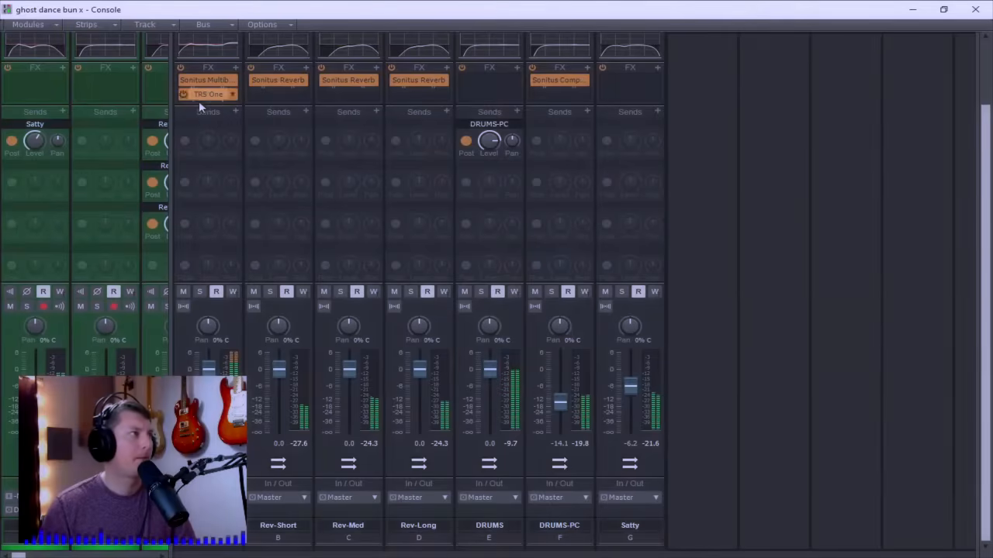
double_click(229, 170)
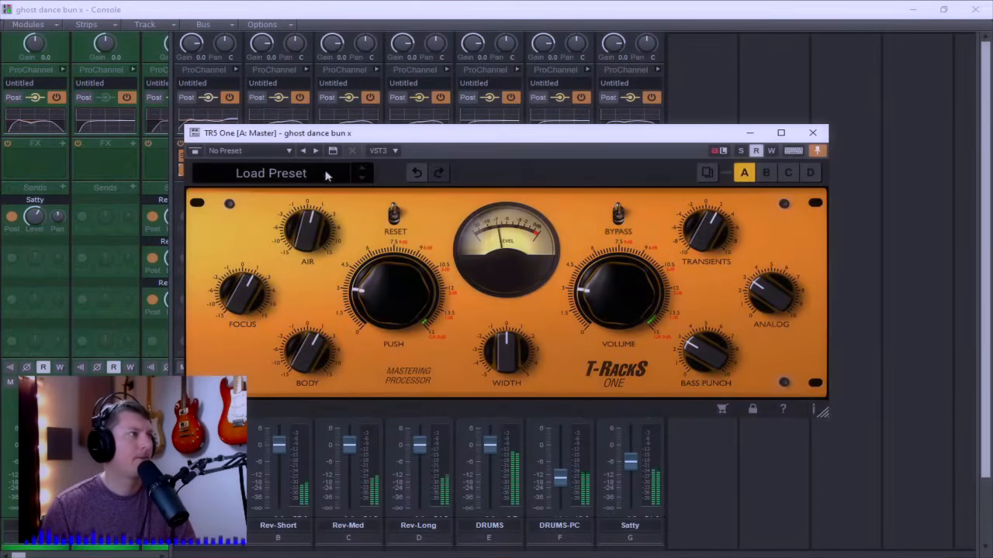
drag(524, 149, 513, 177)
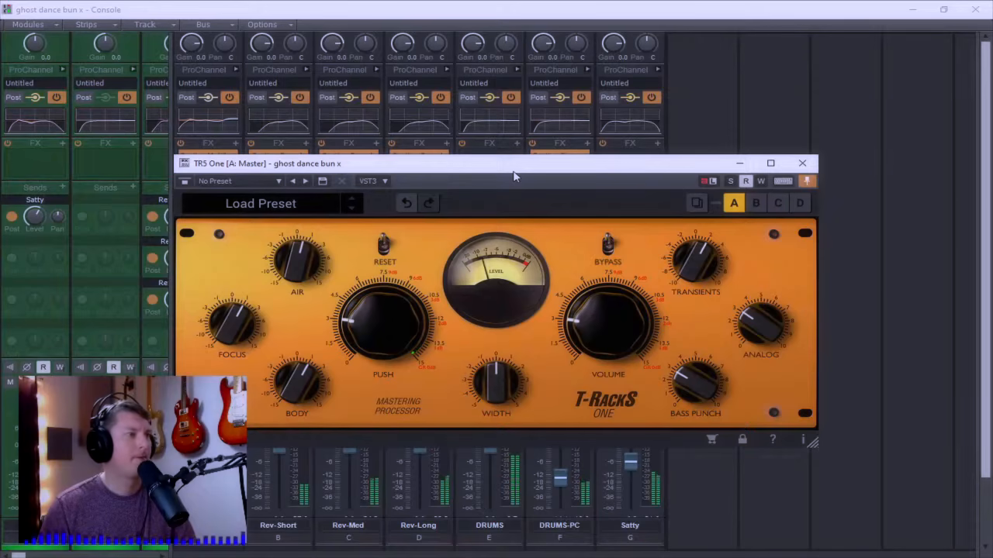
drag(514, 177, 642, 252)
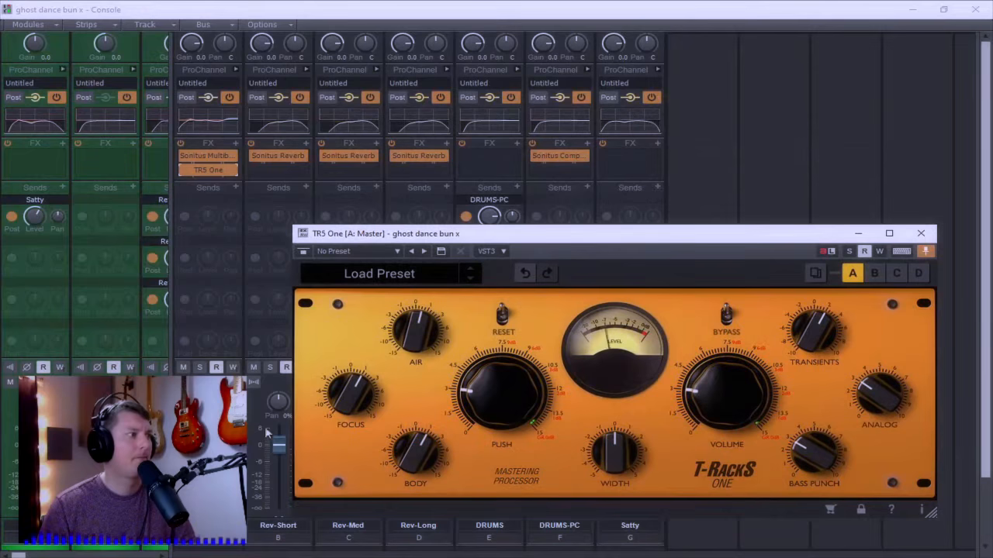
scroll(268, 433, down, 2)
scroll(256, 427, down, 1)
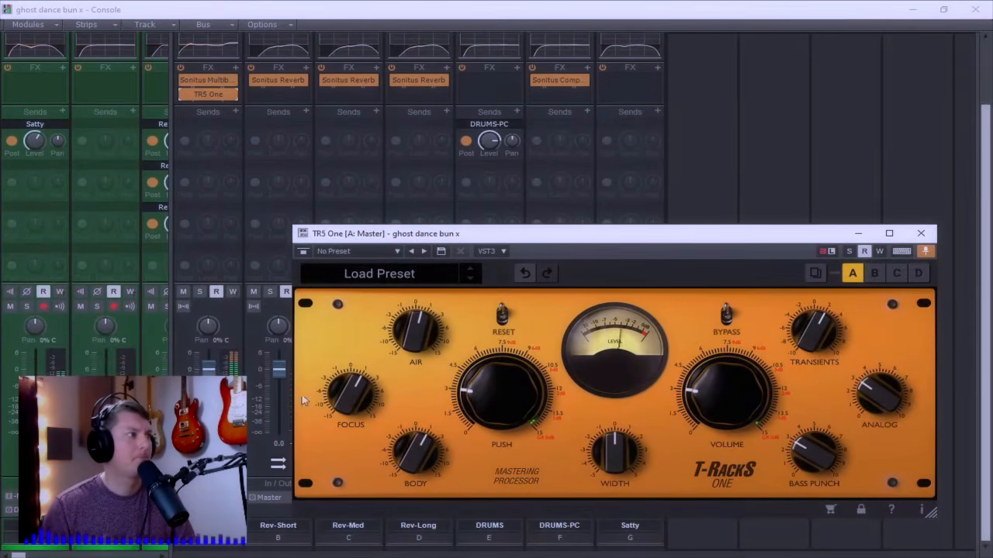
Step: Close the T-RackS One and the console, and show the bus pane below the tracks
click(922, 235)
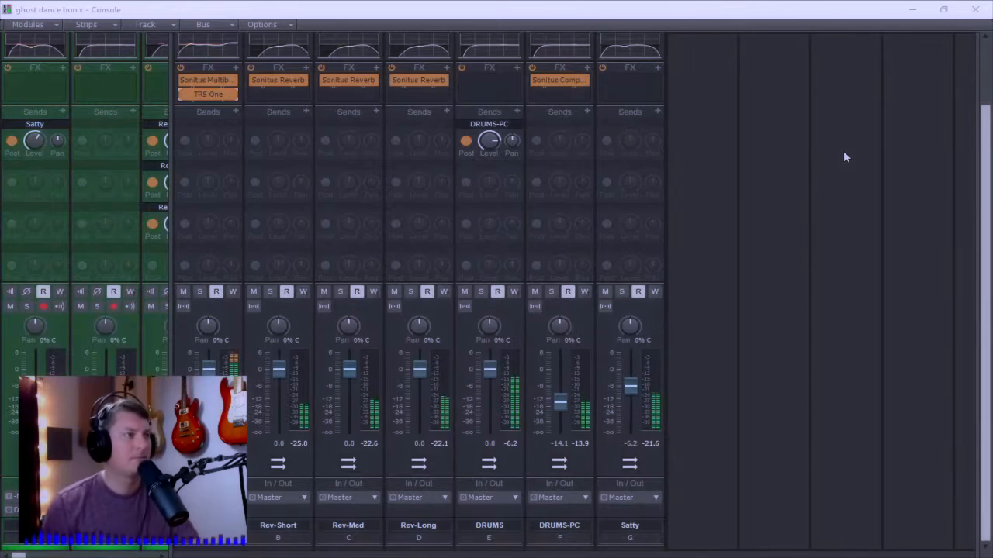
click(979, 14)
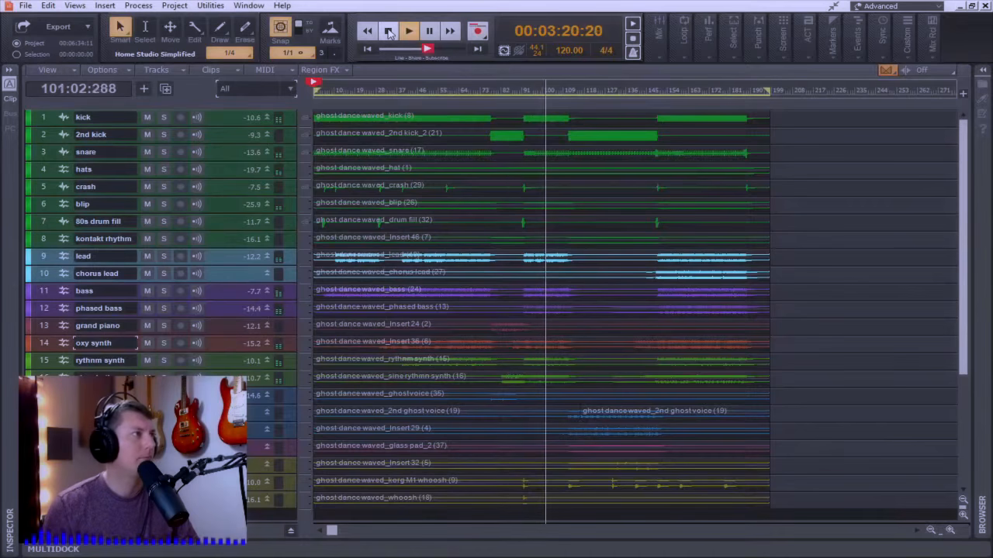
click(292, 533)
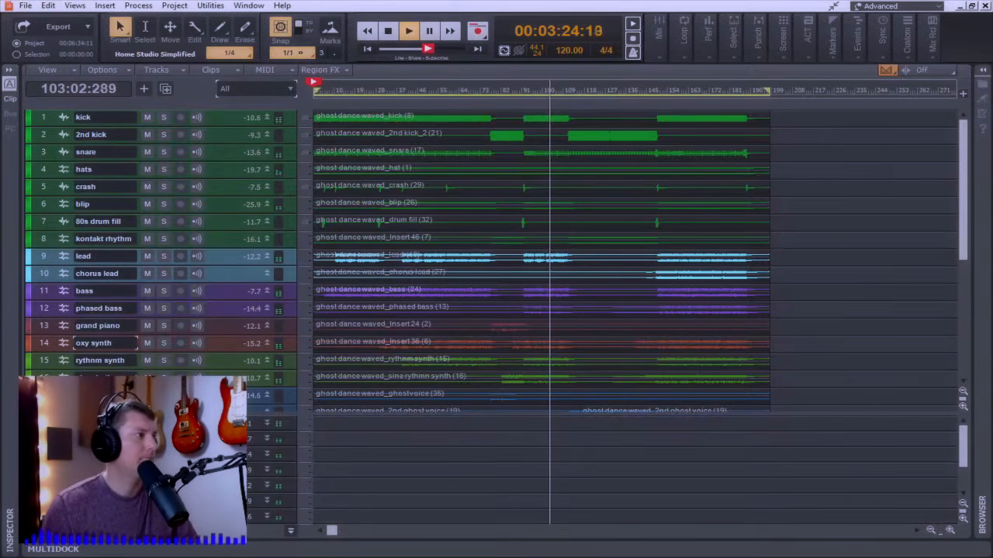